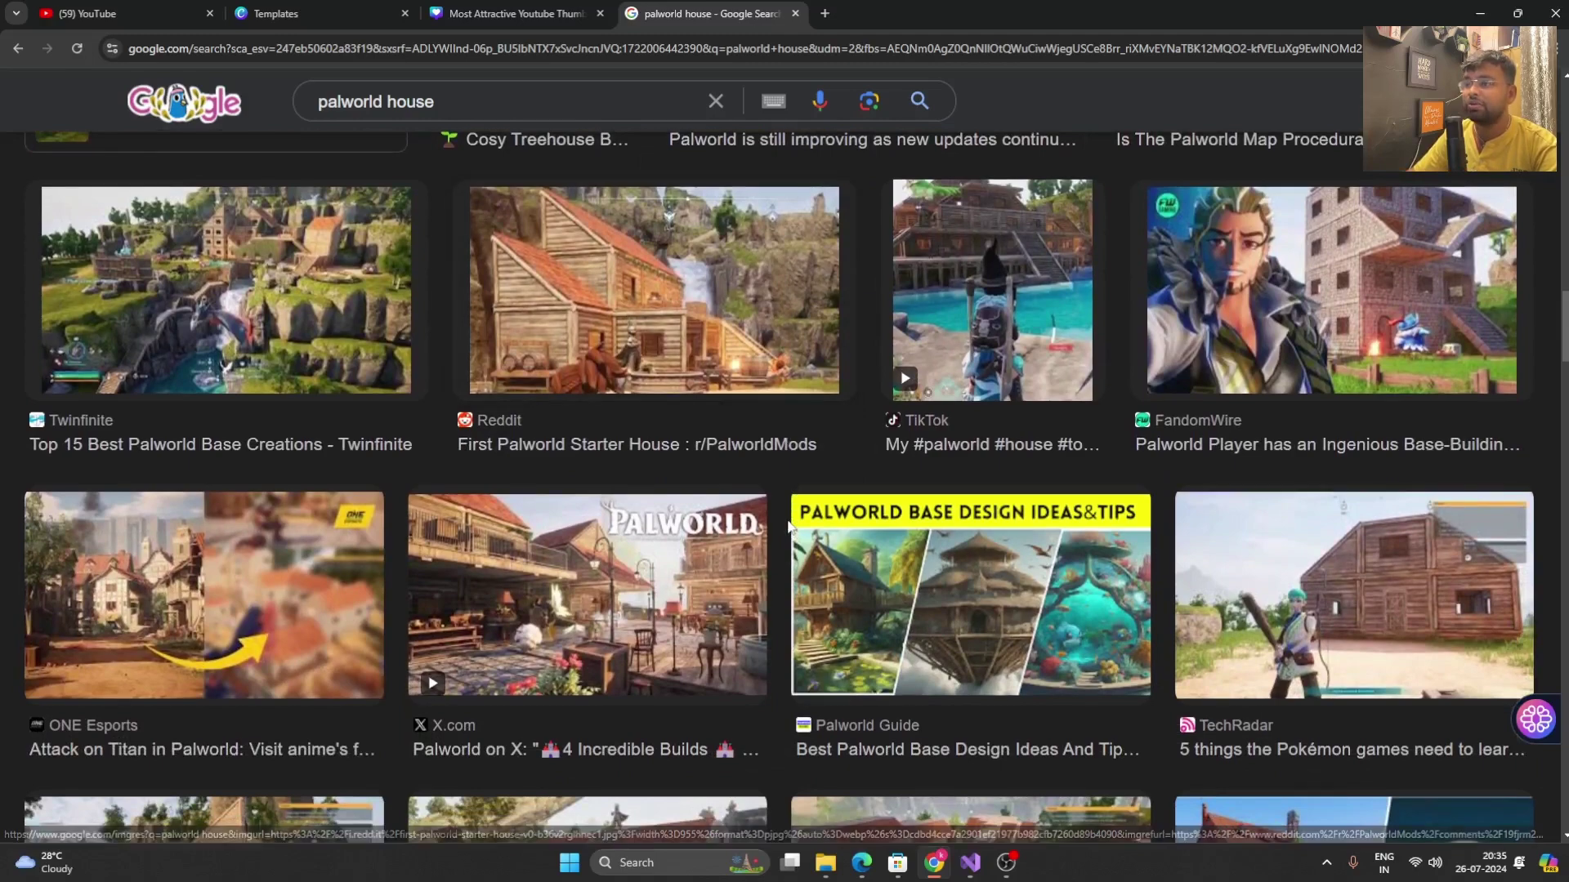
- Browse the palworld house image results for a suitable house picture
scroll(789, 524, "up", 2)
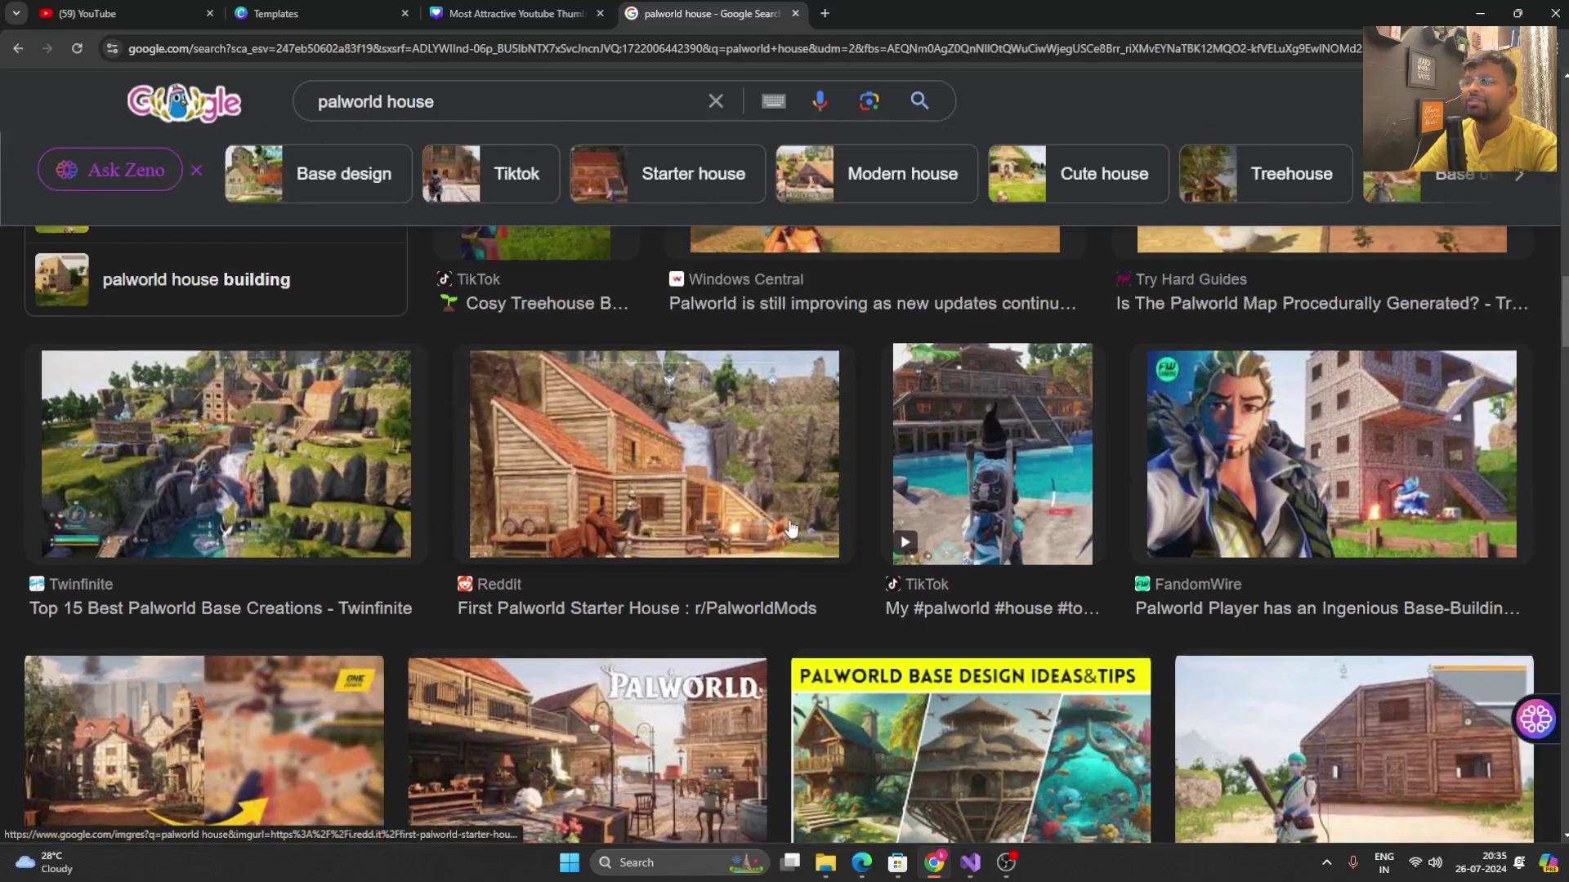
scroll(789, 524, "down", 5)
scroll(789, 524, "down", 8)
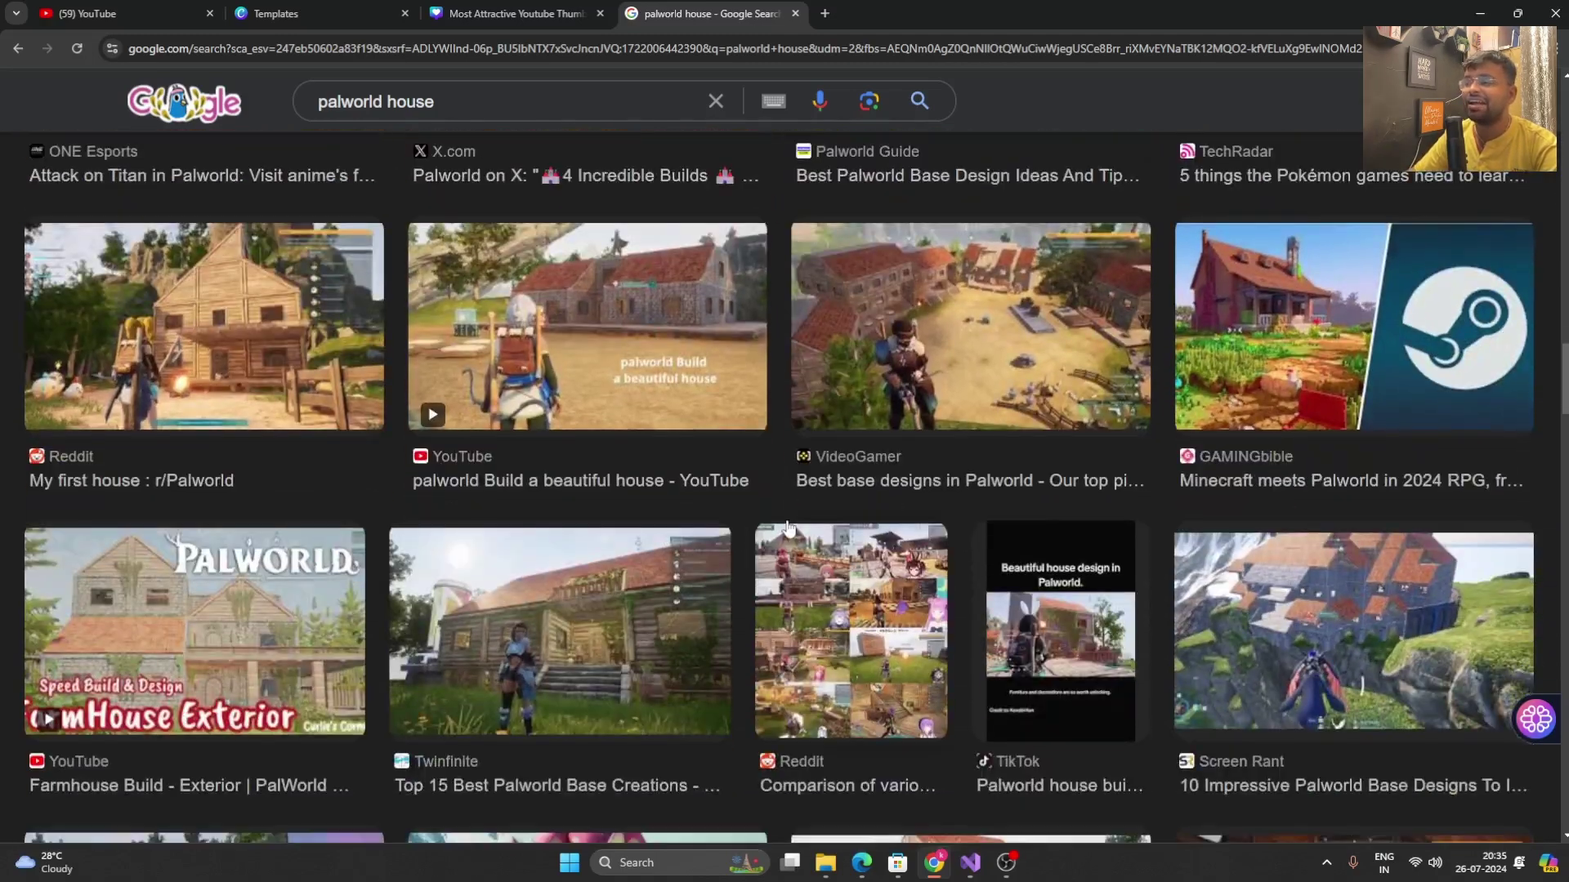
scroll(784, 527, "down", 10)
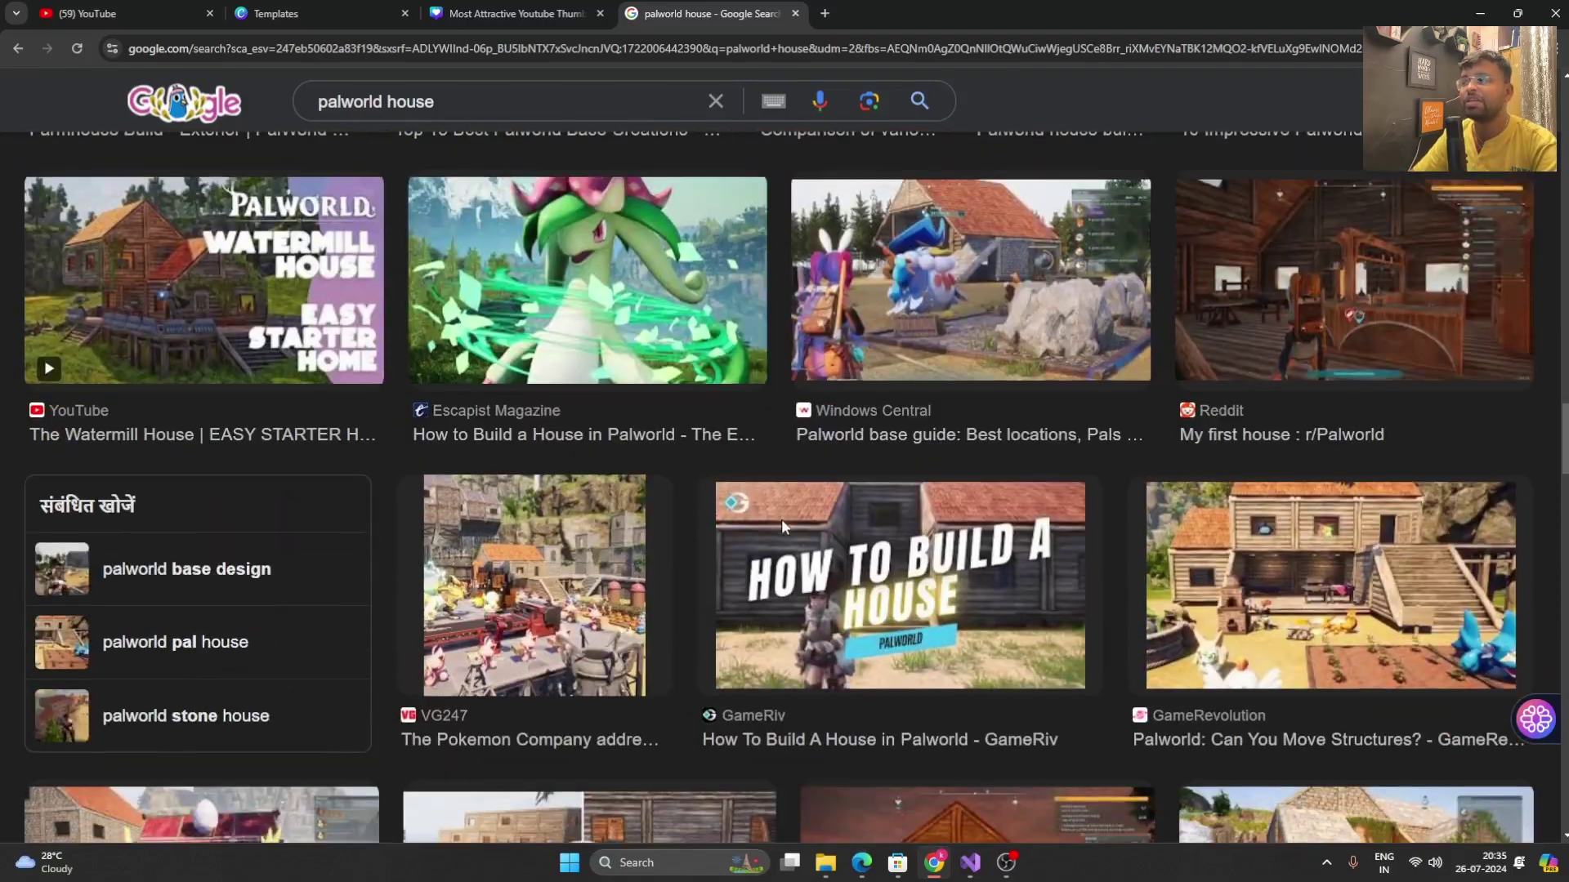
scroll(1512, 554, "down", 2)
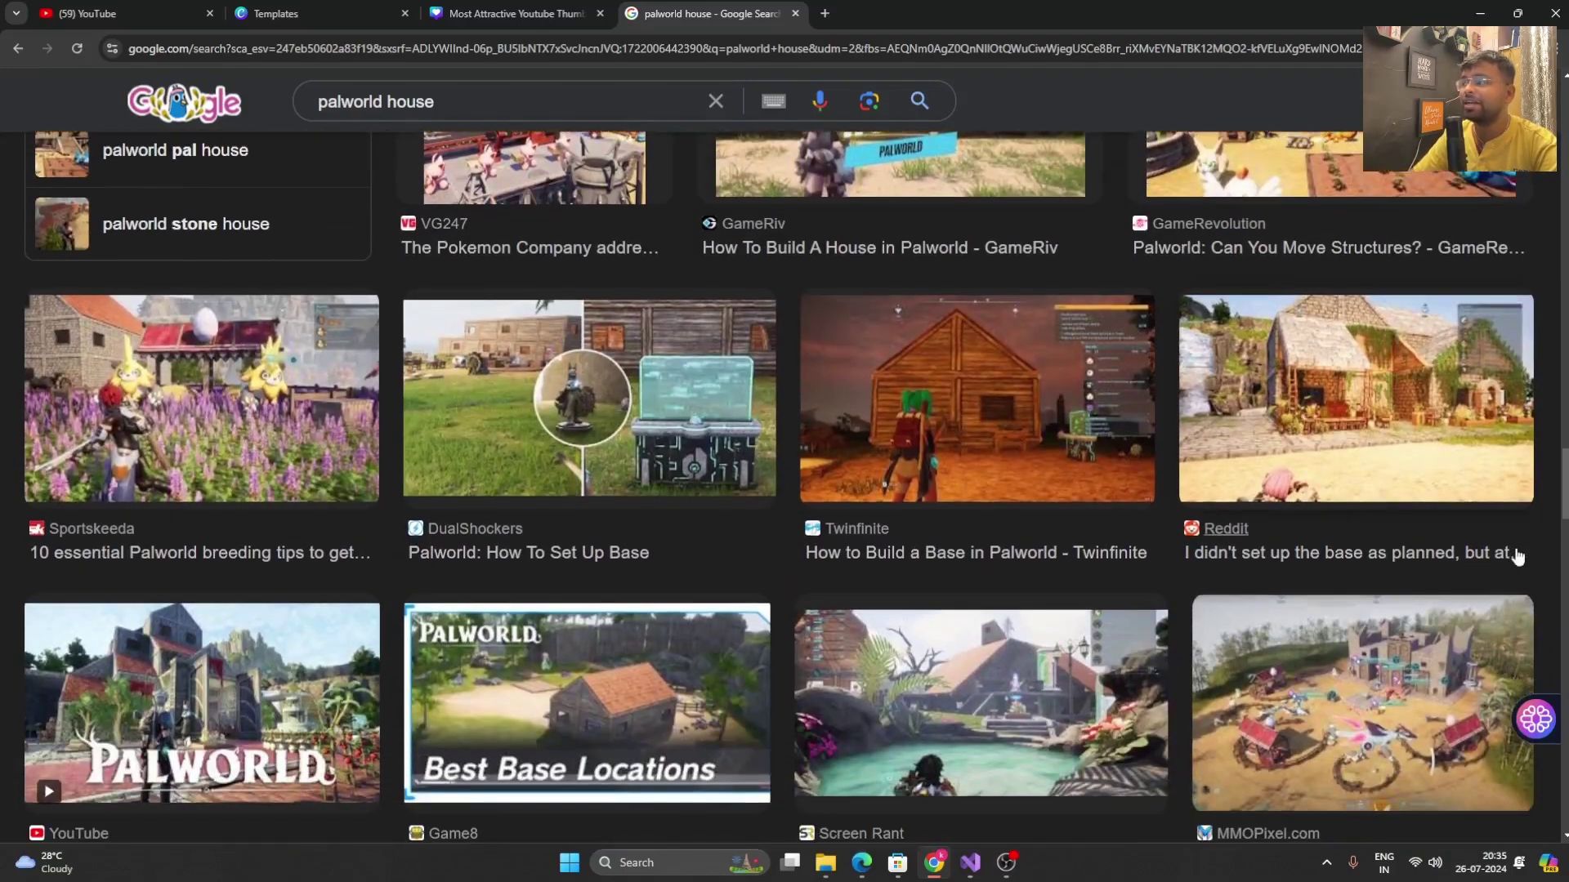
scroll(1494, 552, "down", 4)
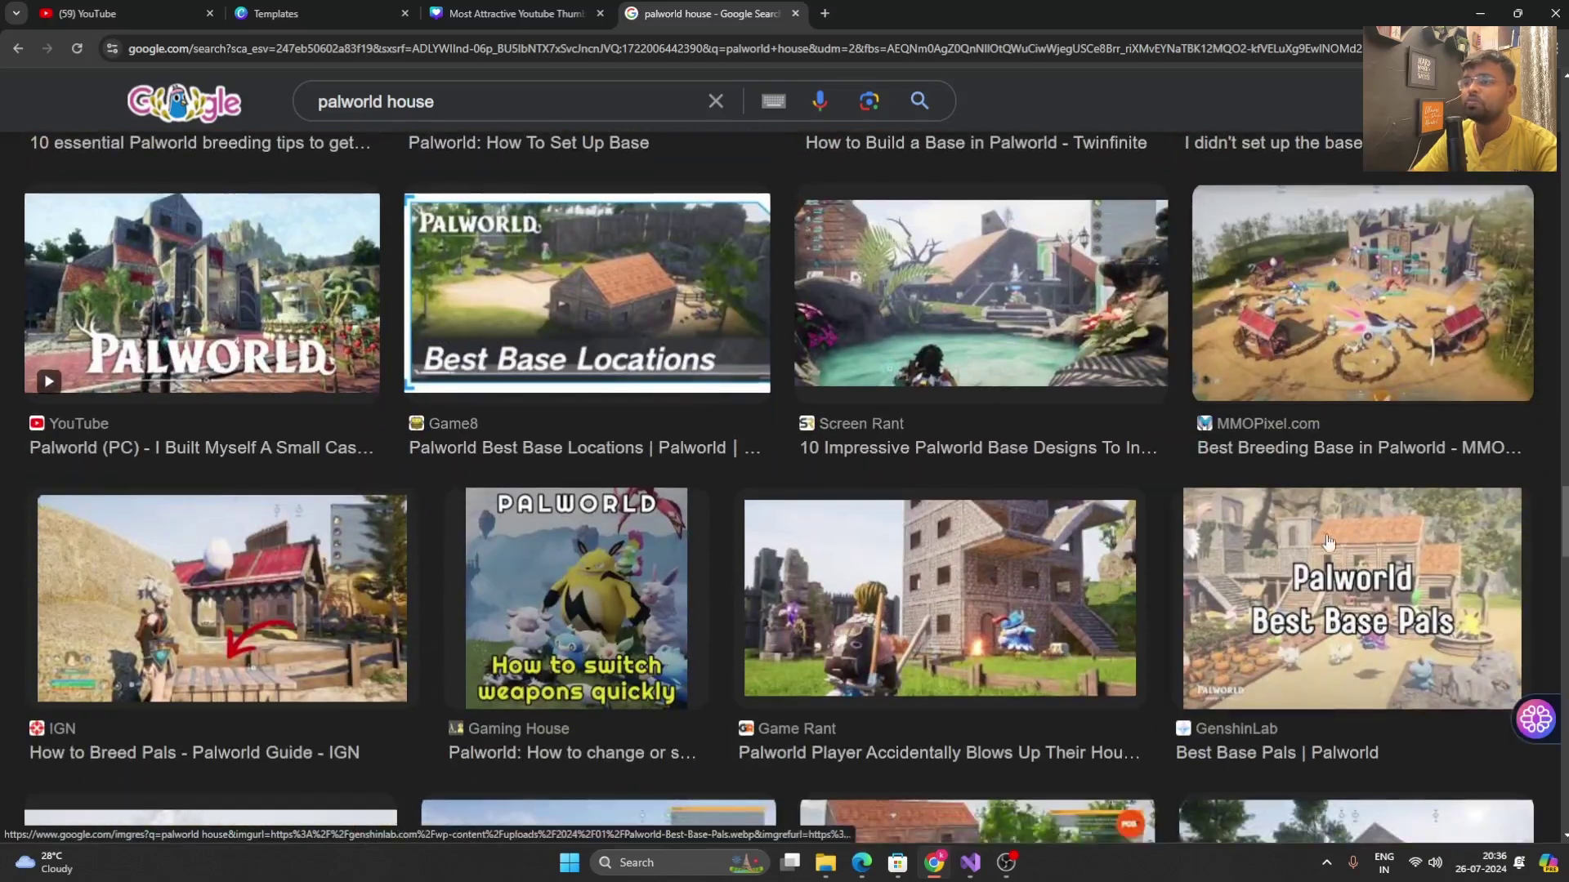
- Refine the image search to "palworld house 4k"
left_click(496, 90)
type("4")
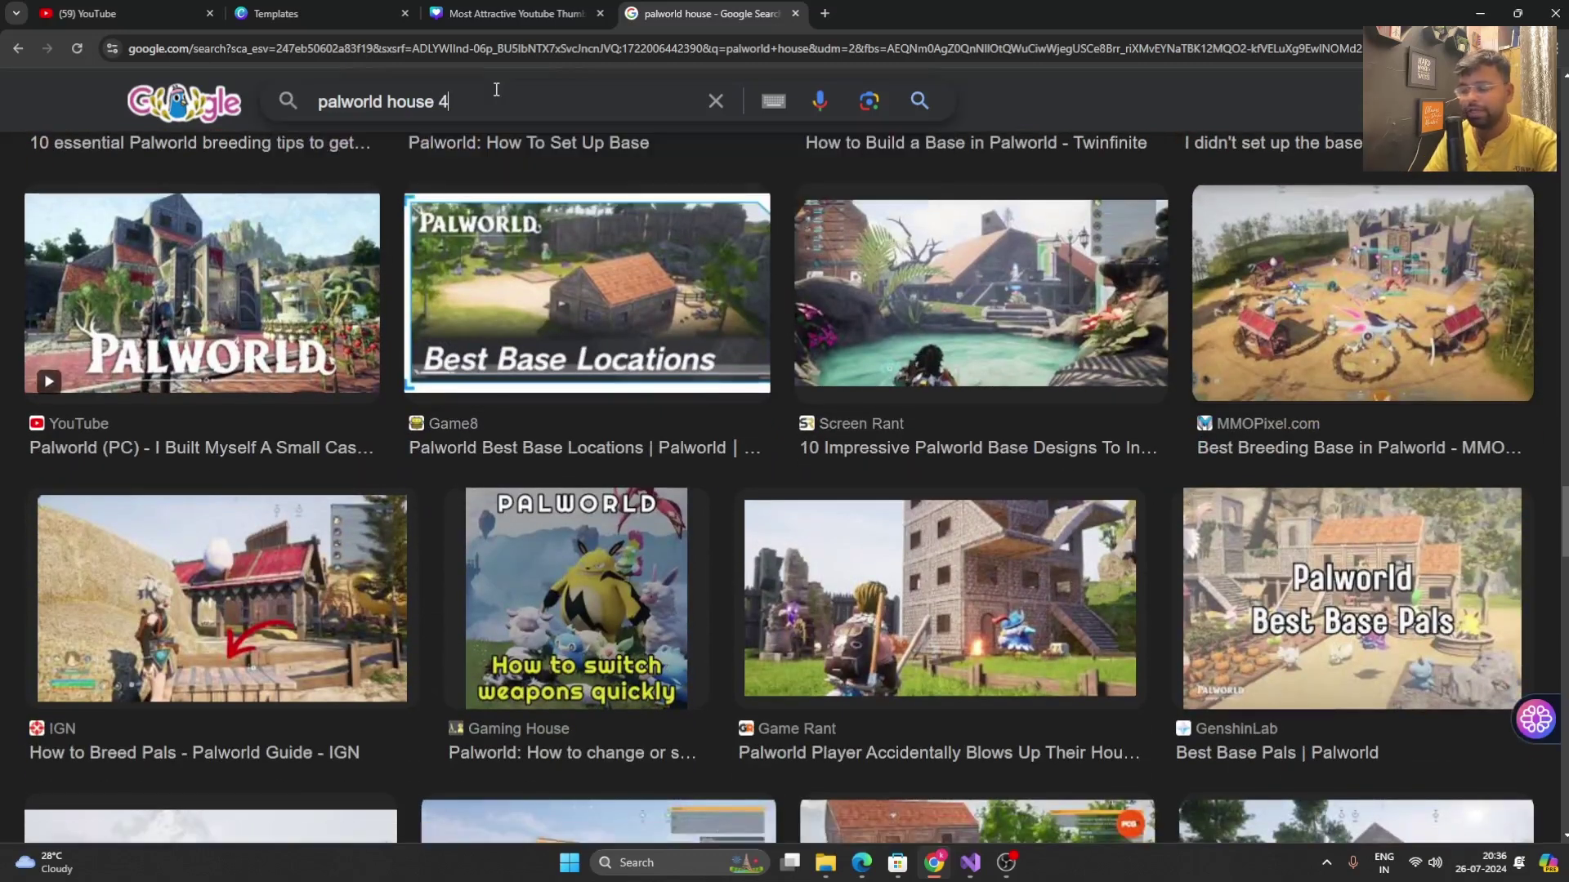
type("k")
key("Return")
- Examine the 4k image results at length for a house picture that could serve in the thumbnail
scroll(317, 316, "down", 2)
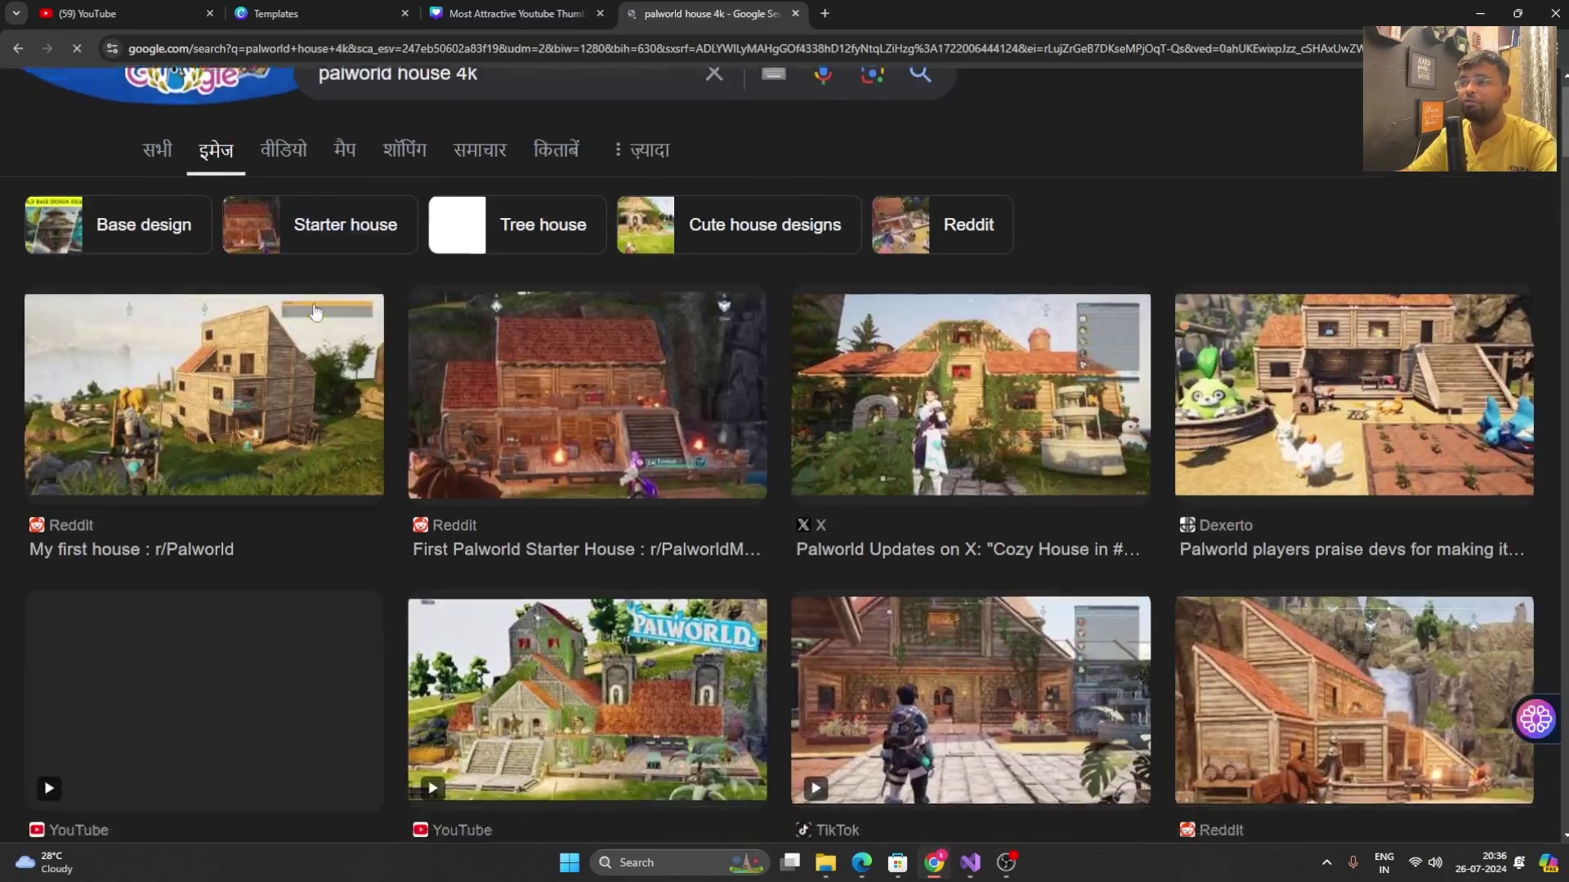
scroll(317, 316, "down", 4)
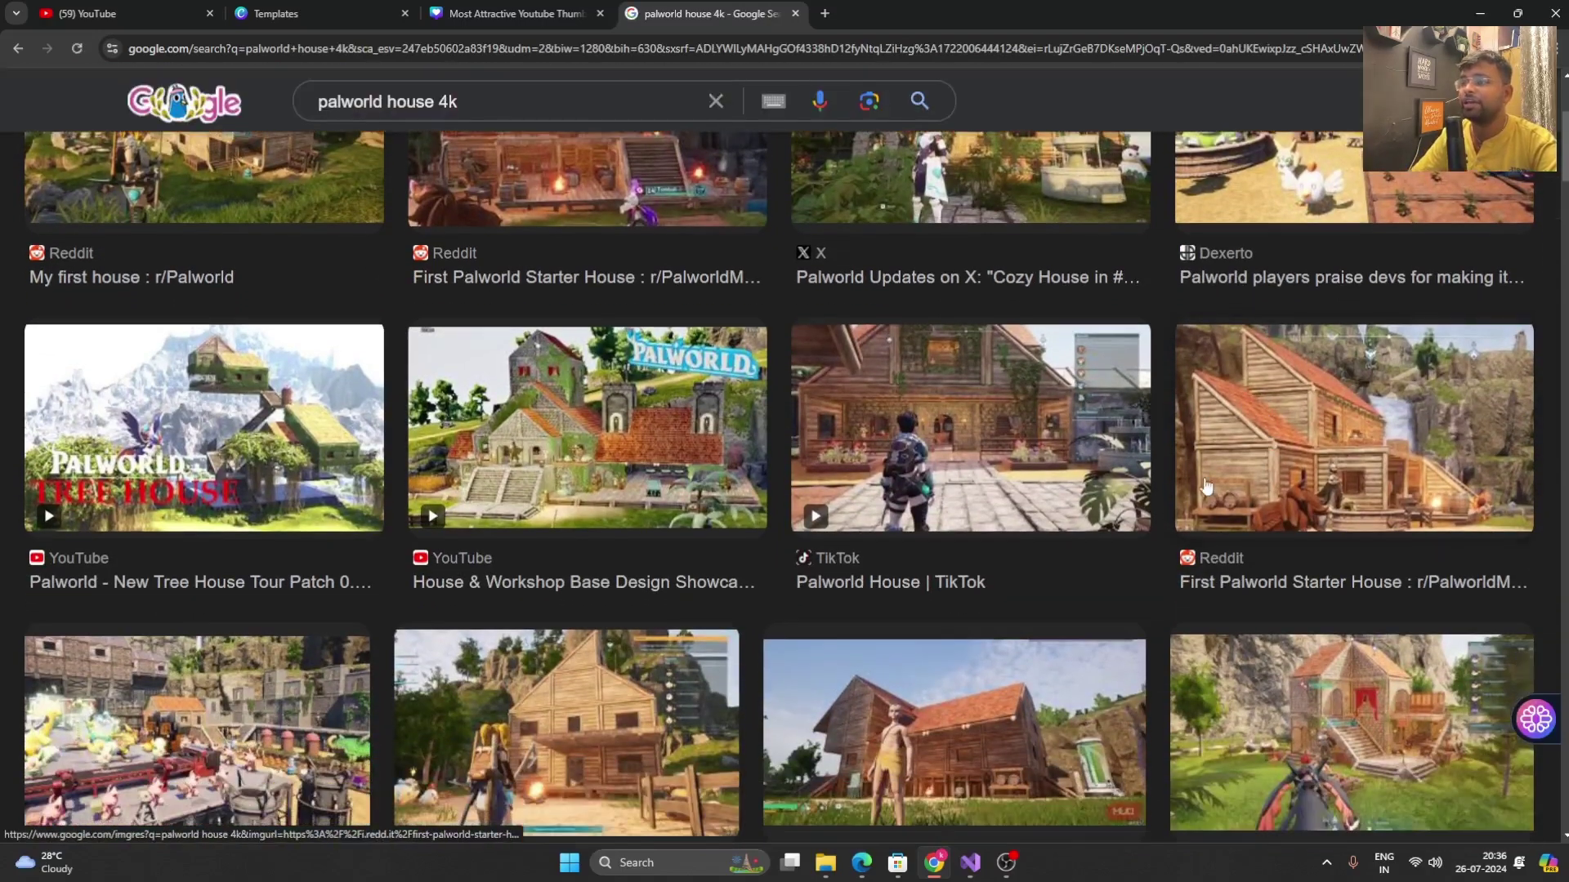
scroll(1059, 522, "down", 10)
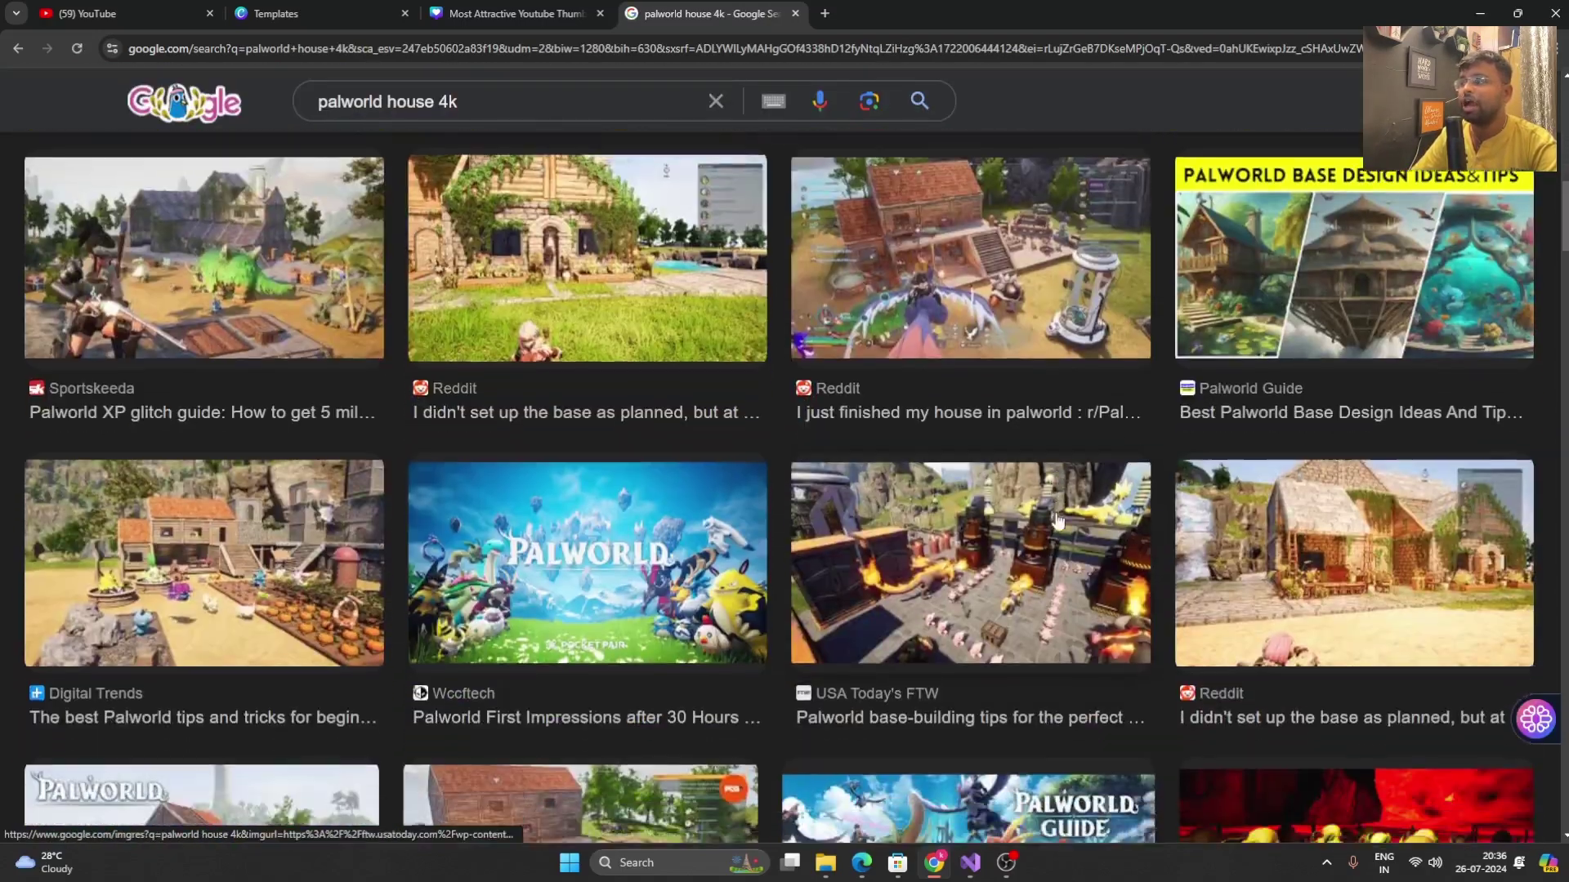
scroll(1059, 521, "down", 6)
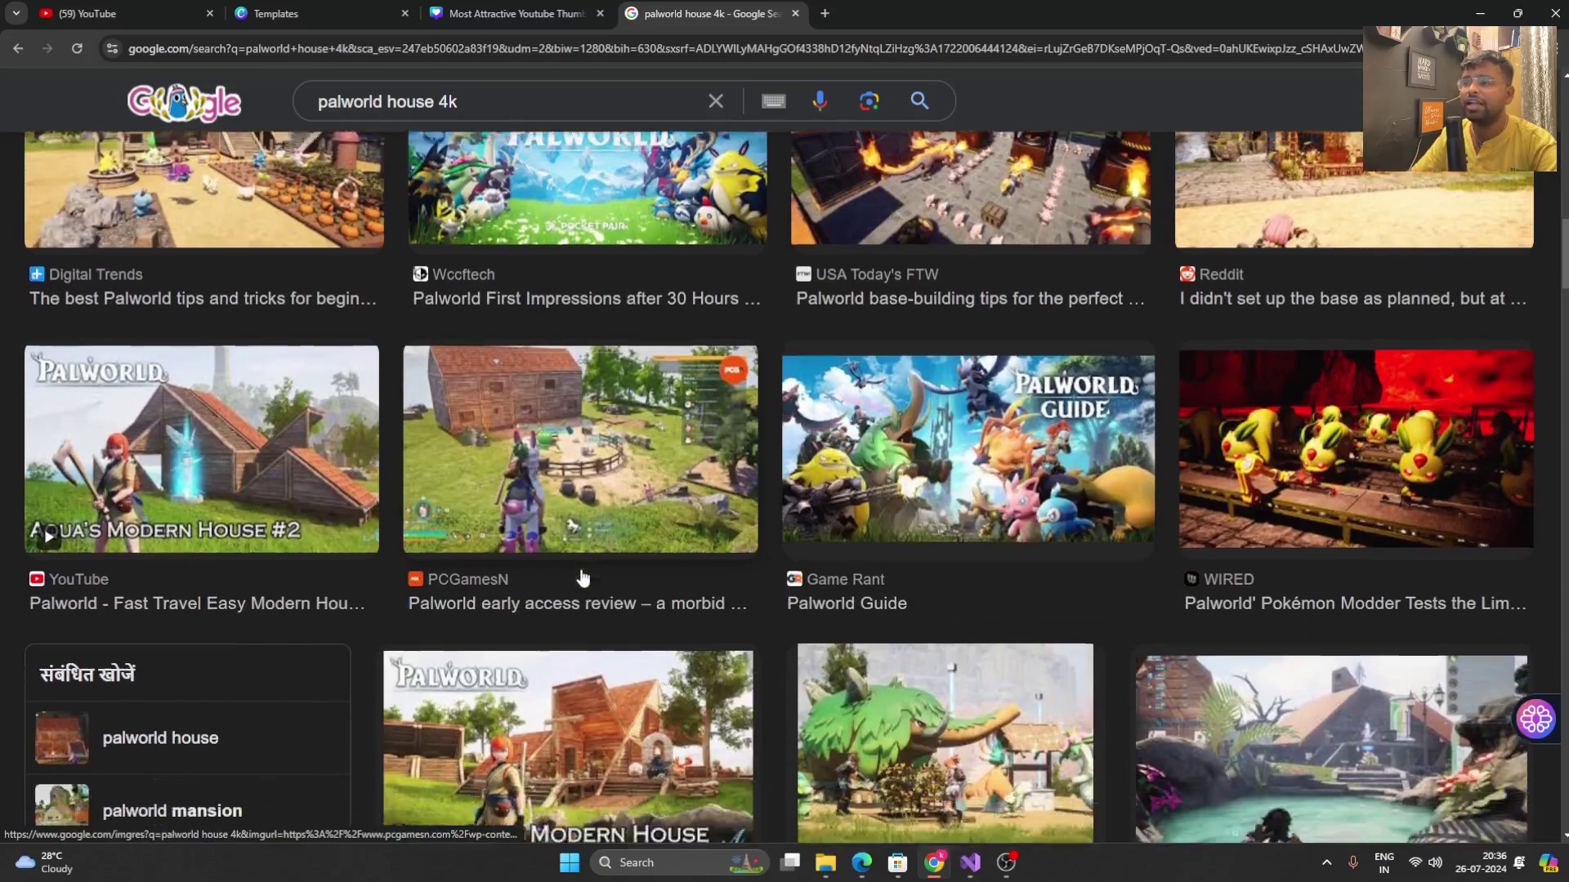
scroll(585, 577, "down", 13)
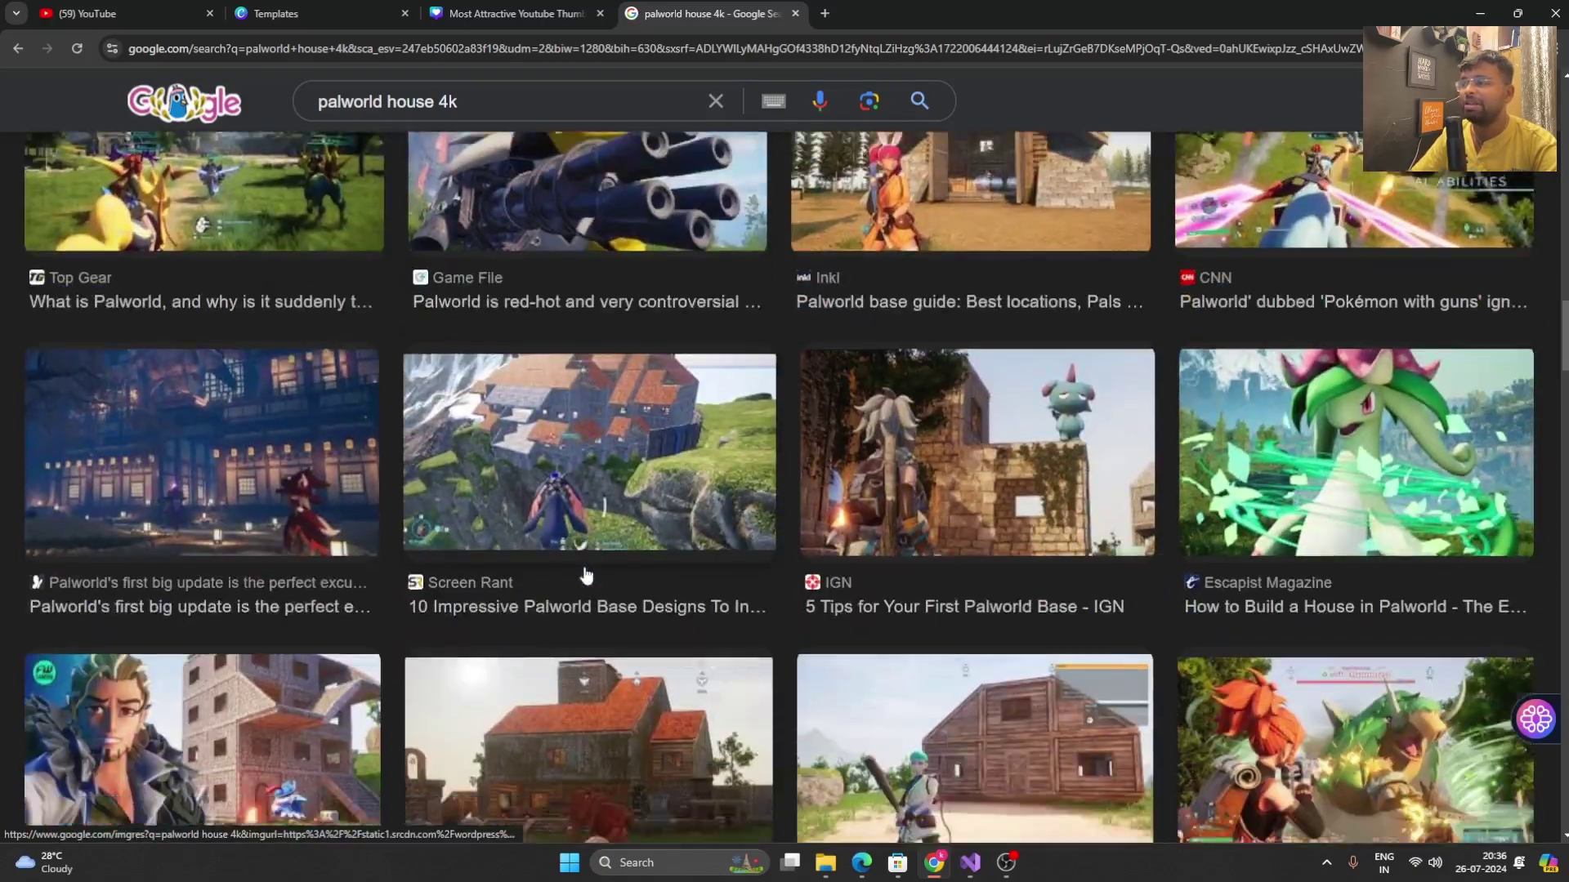
scroll(586, 577, "down", 7)
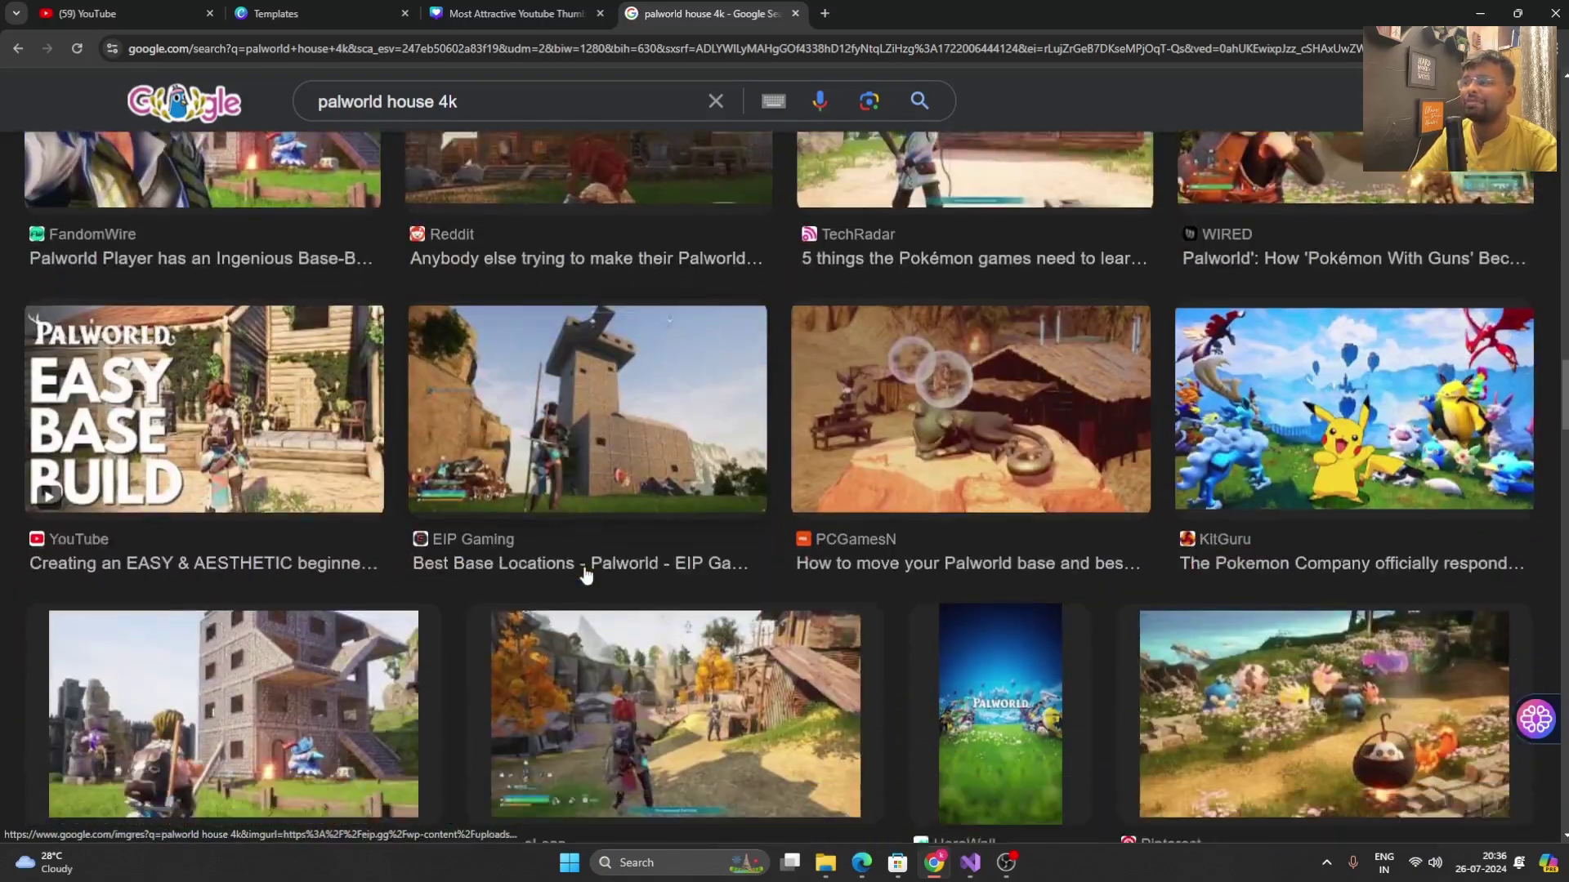
scroll(586, 577, "down", 12)
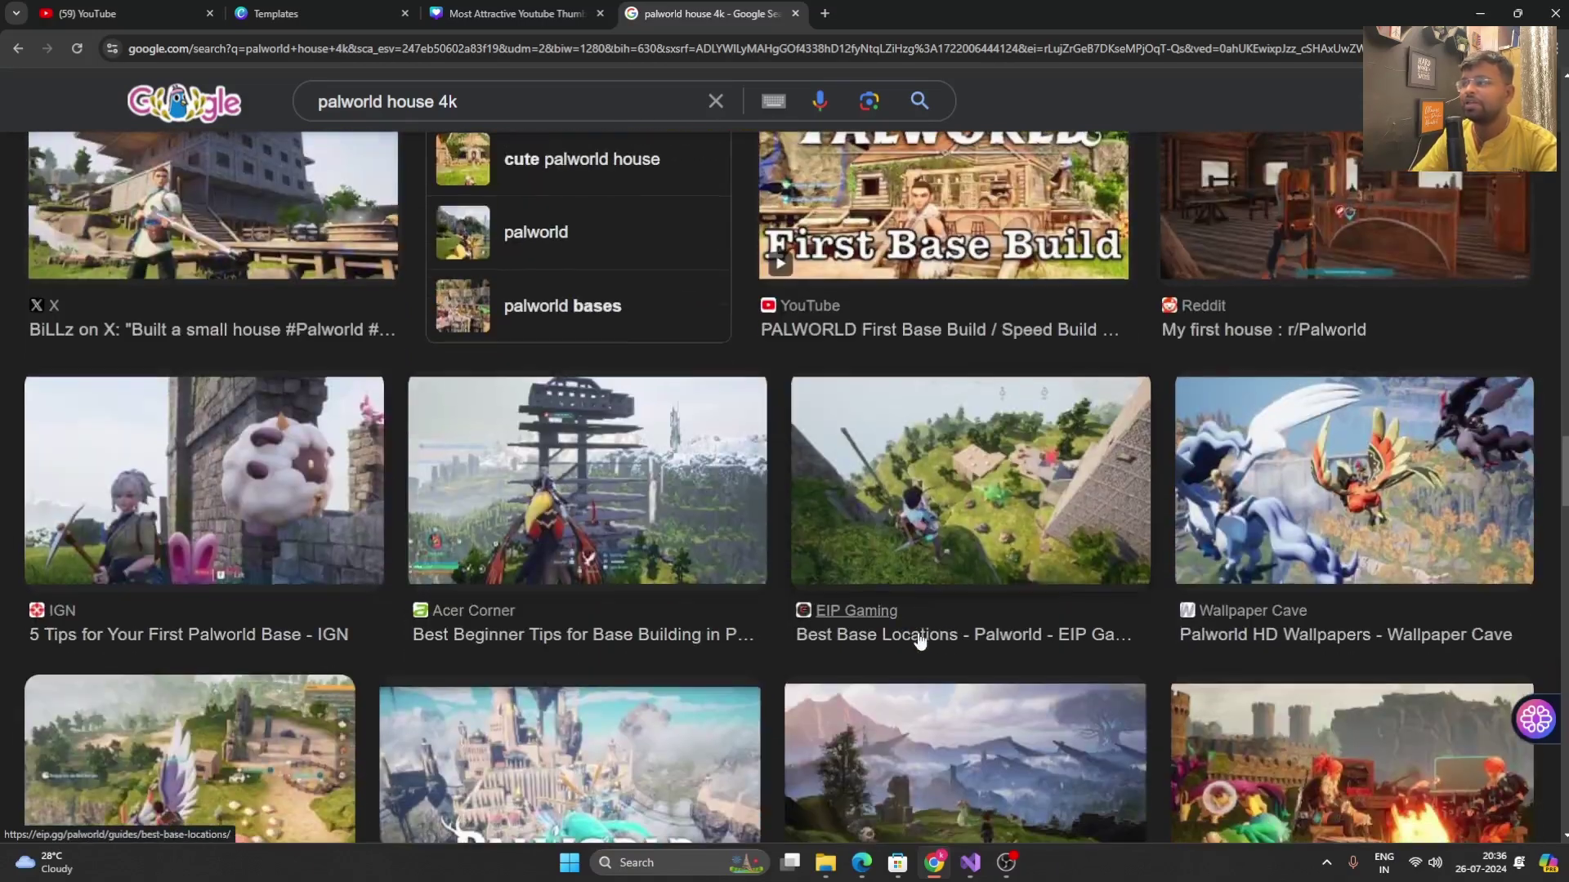
scroll(1089, 602, "down", 12)
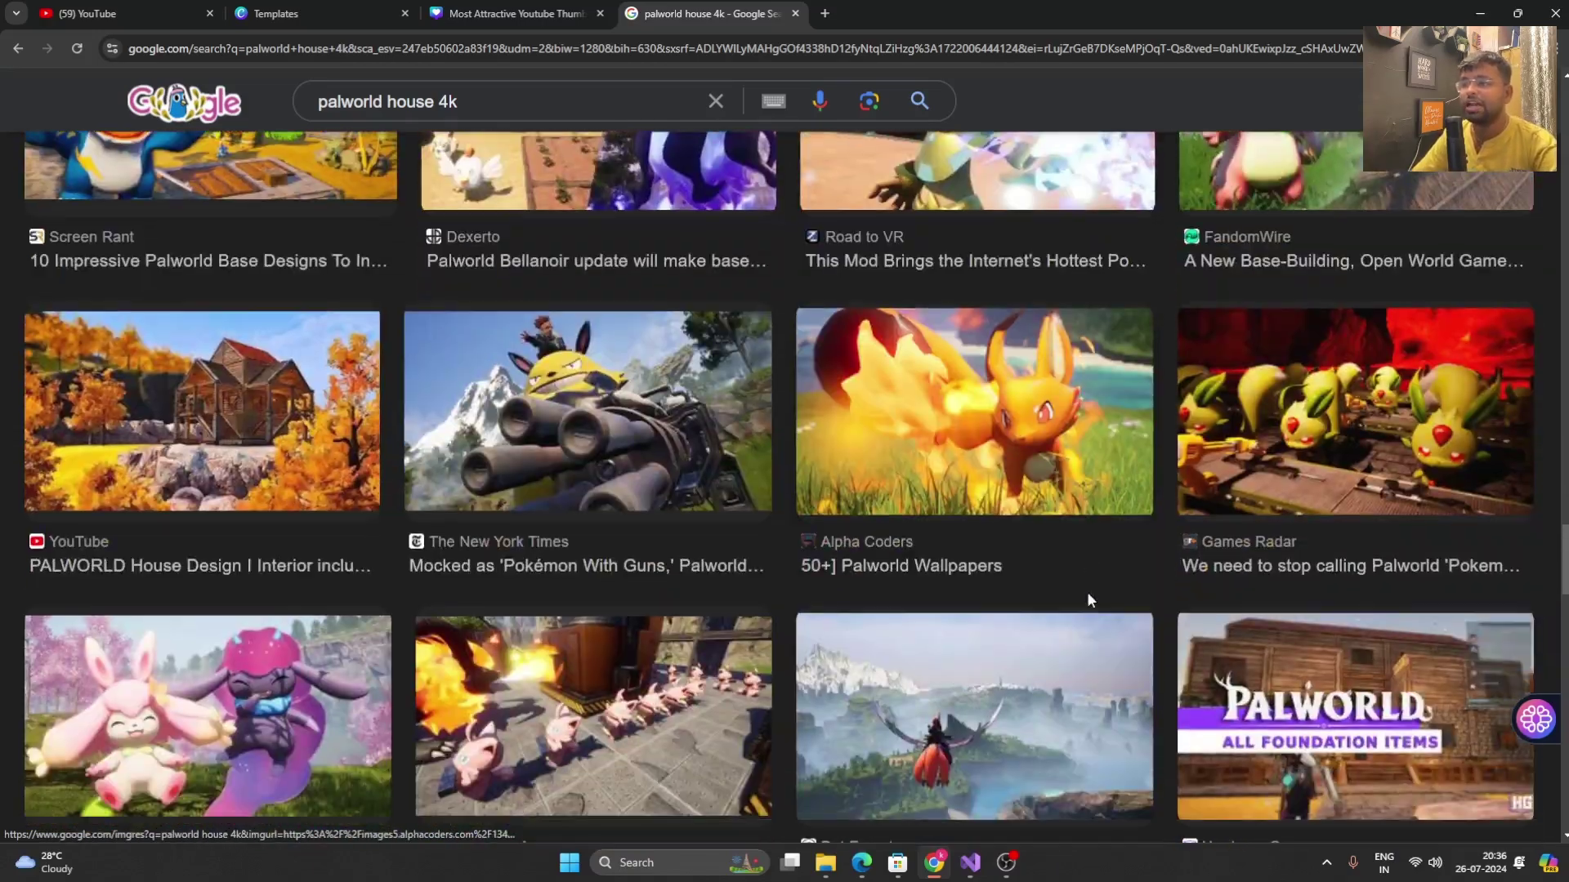
scroll(1089, 603, "down", 12)
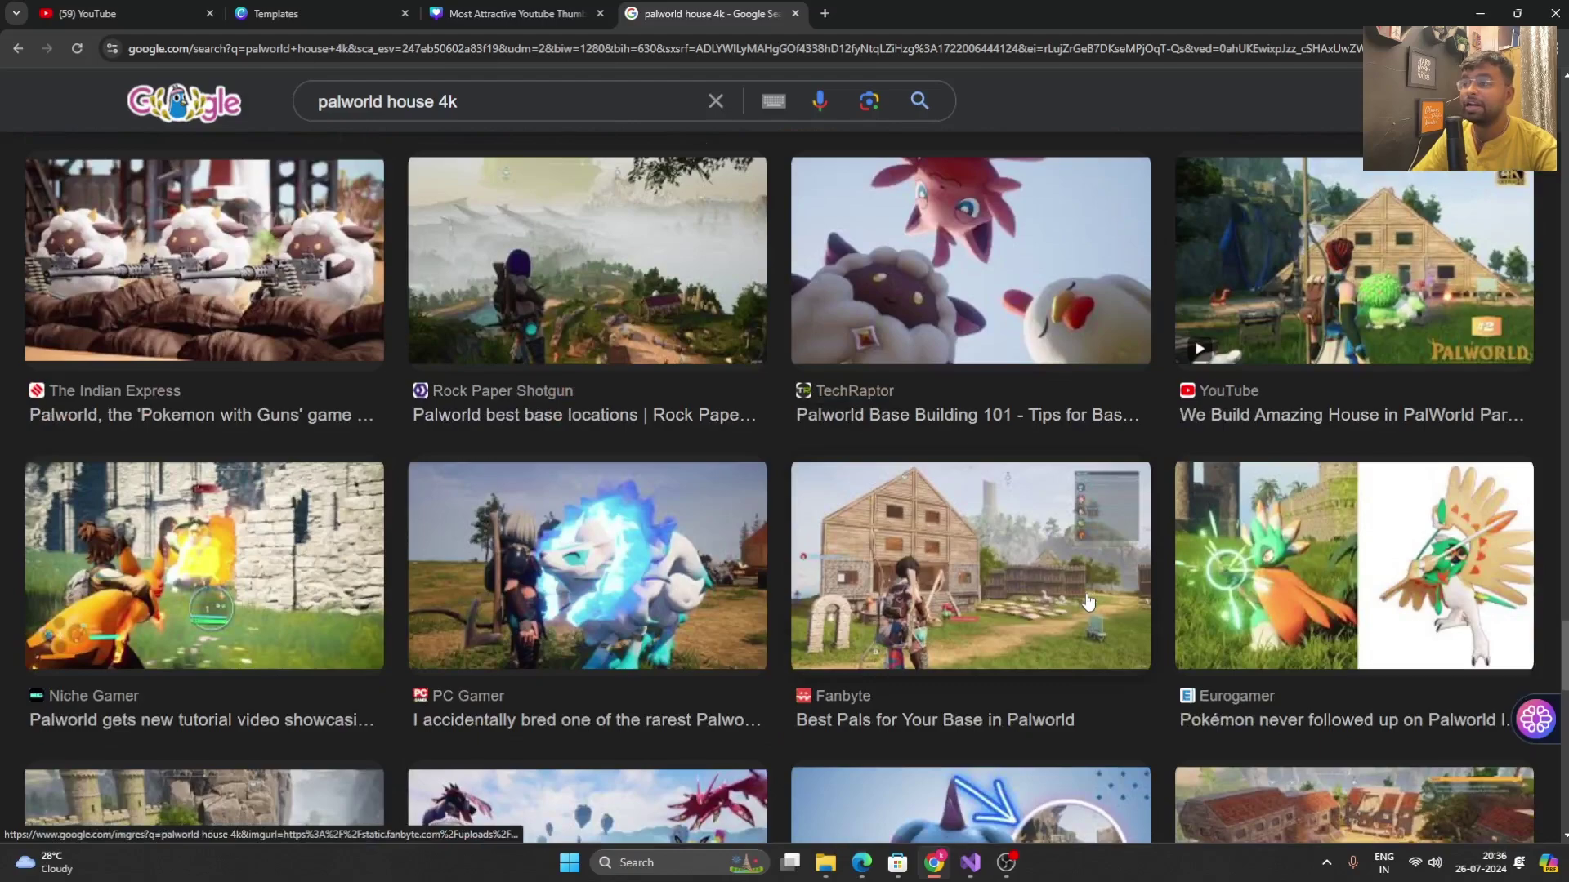
scroll(1087, 600, "down", 16)
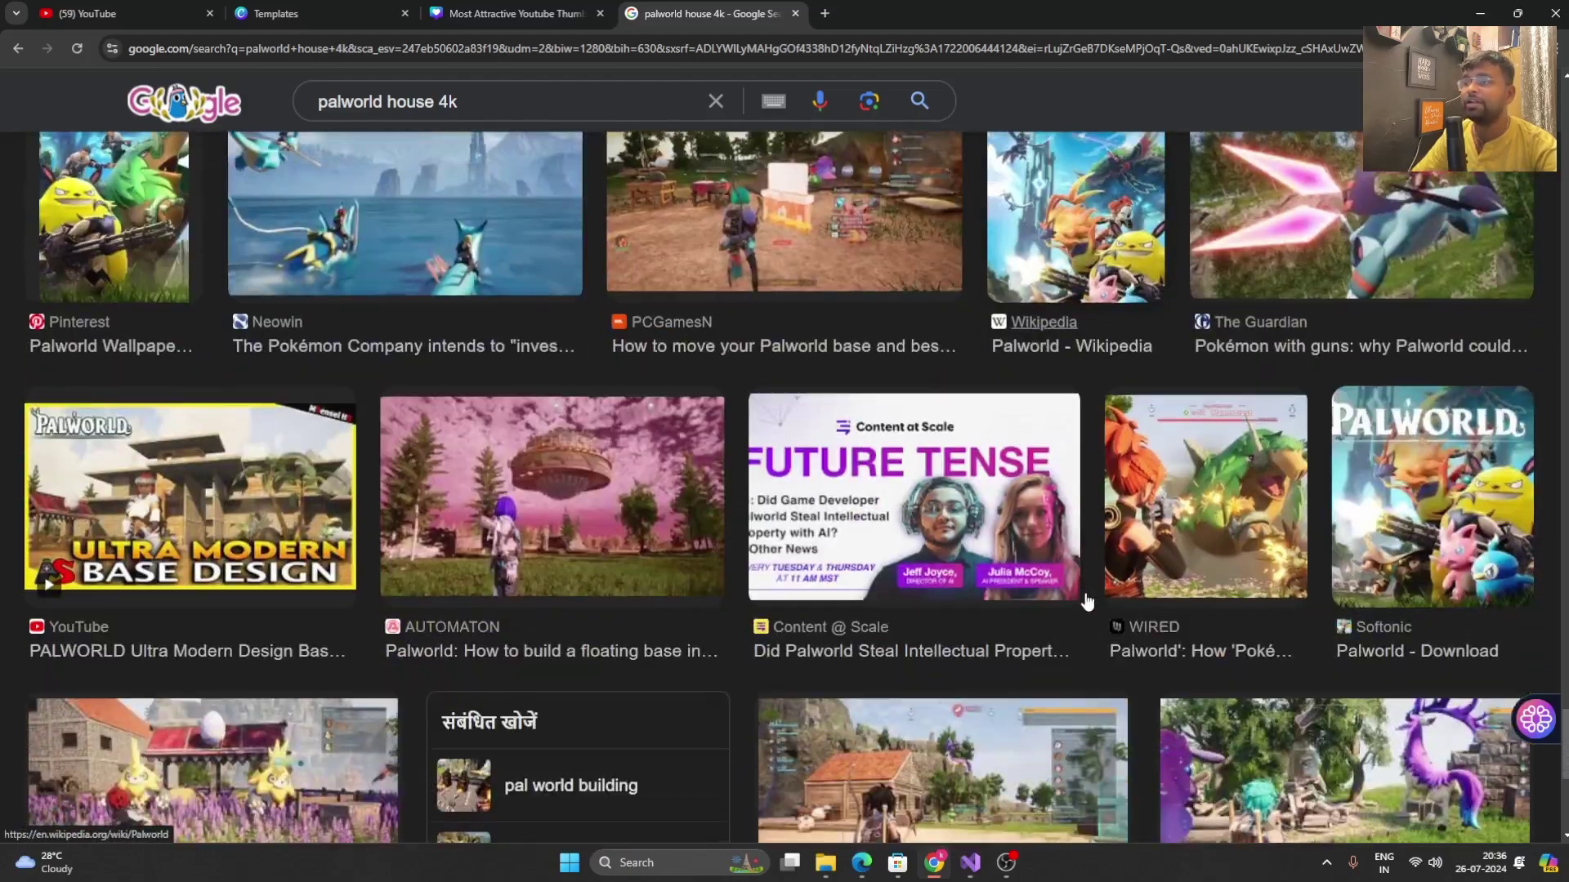
scroll(1085, 601, "down", 9)
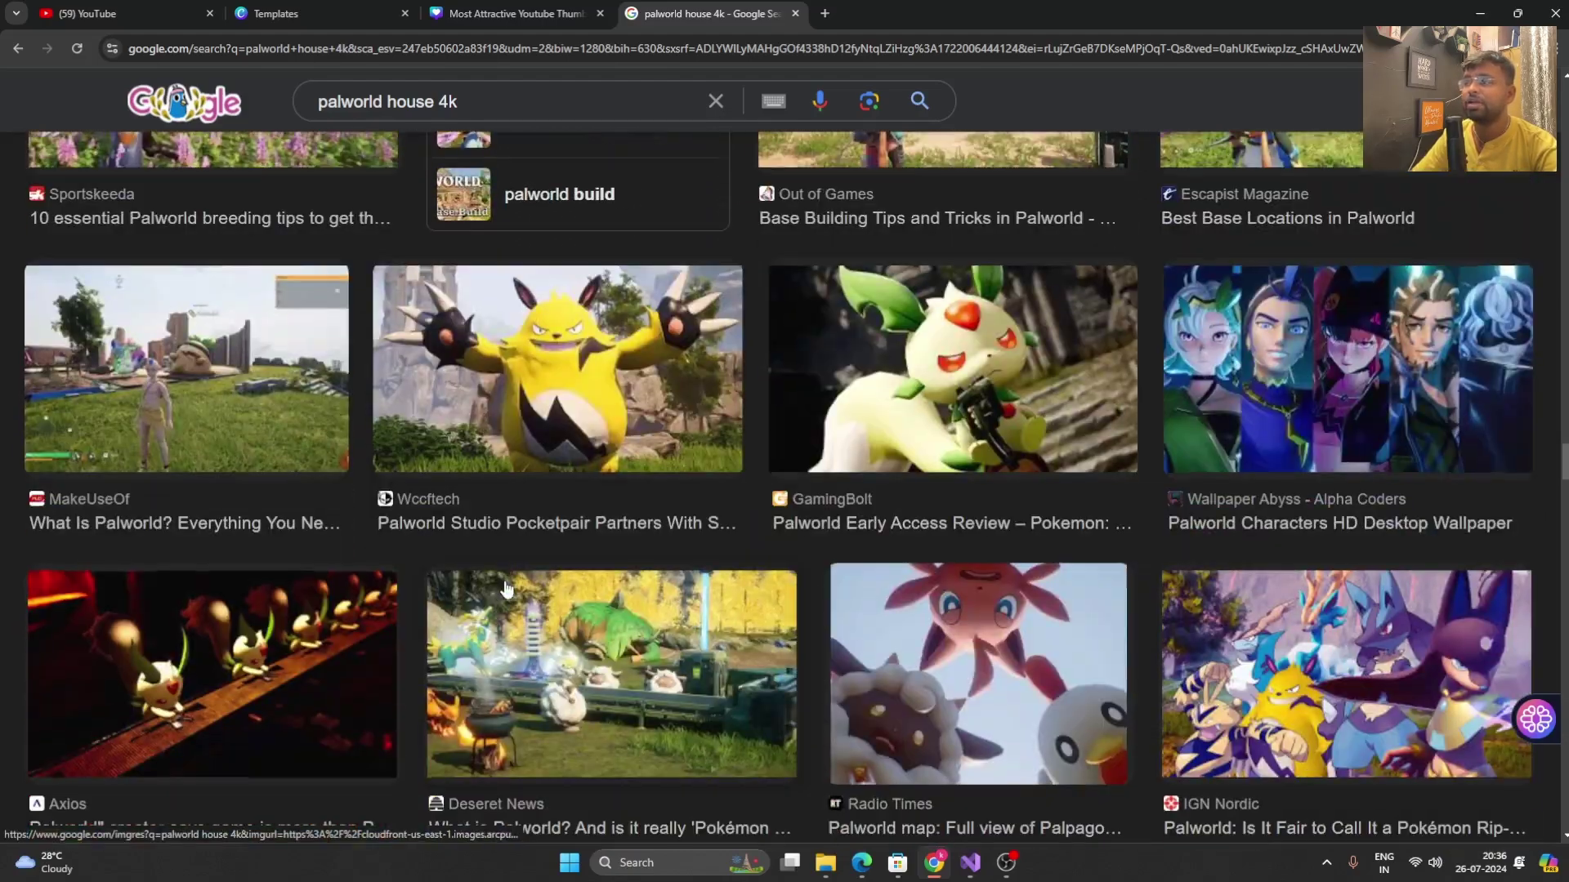
scroll(507, 586, "down", 12)
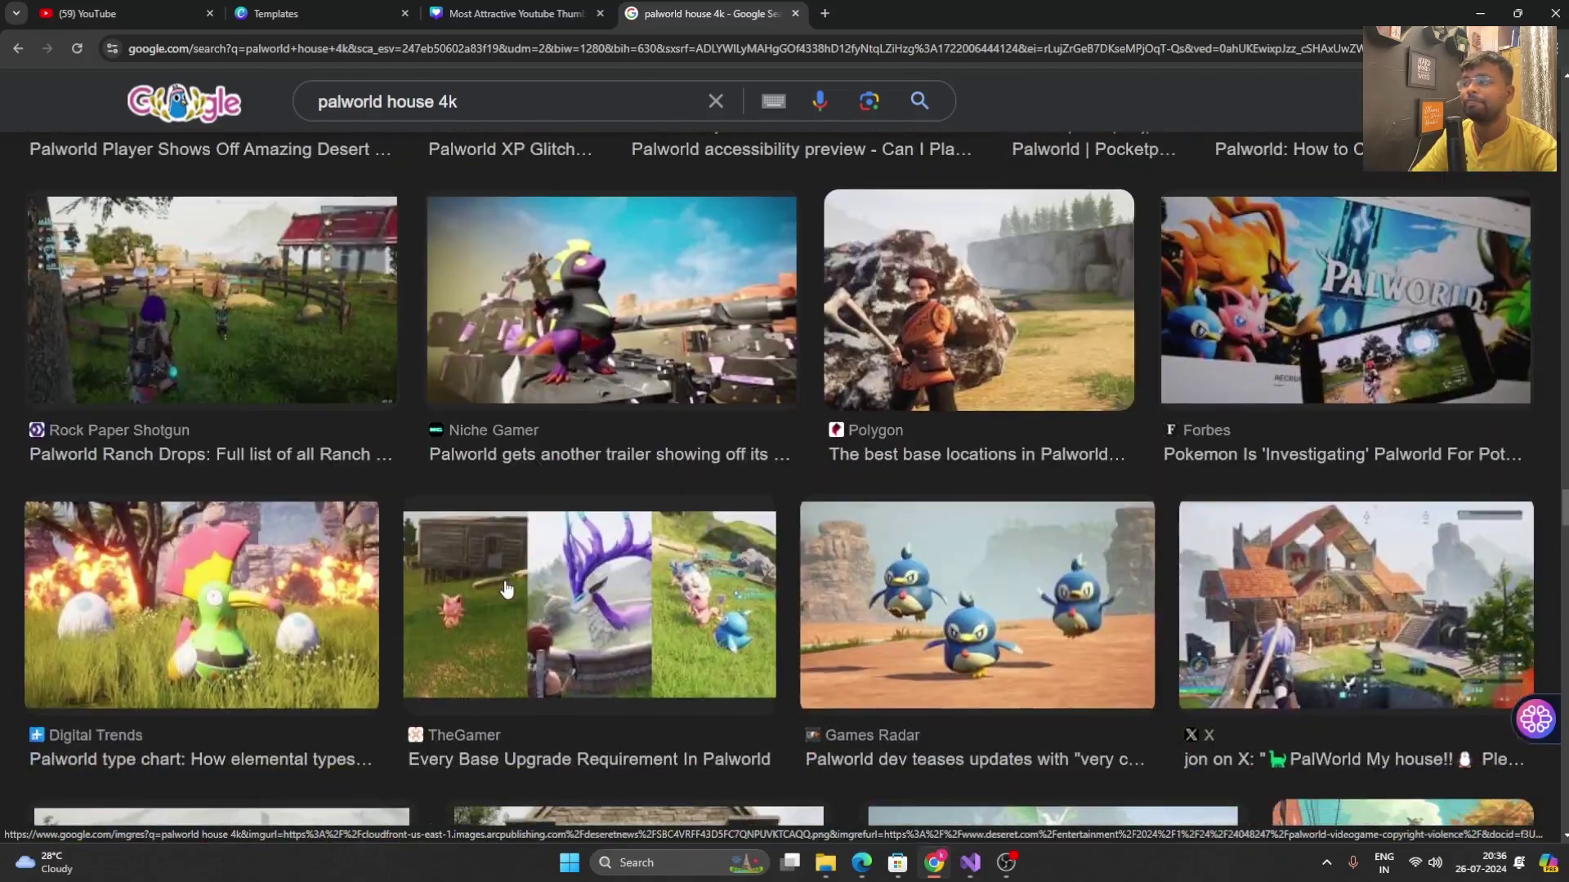
scroll(505, 580, "down", 9)
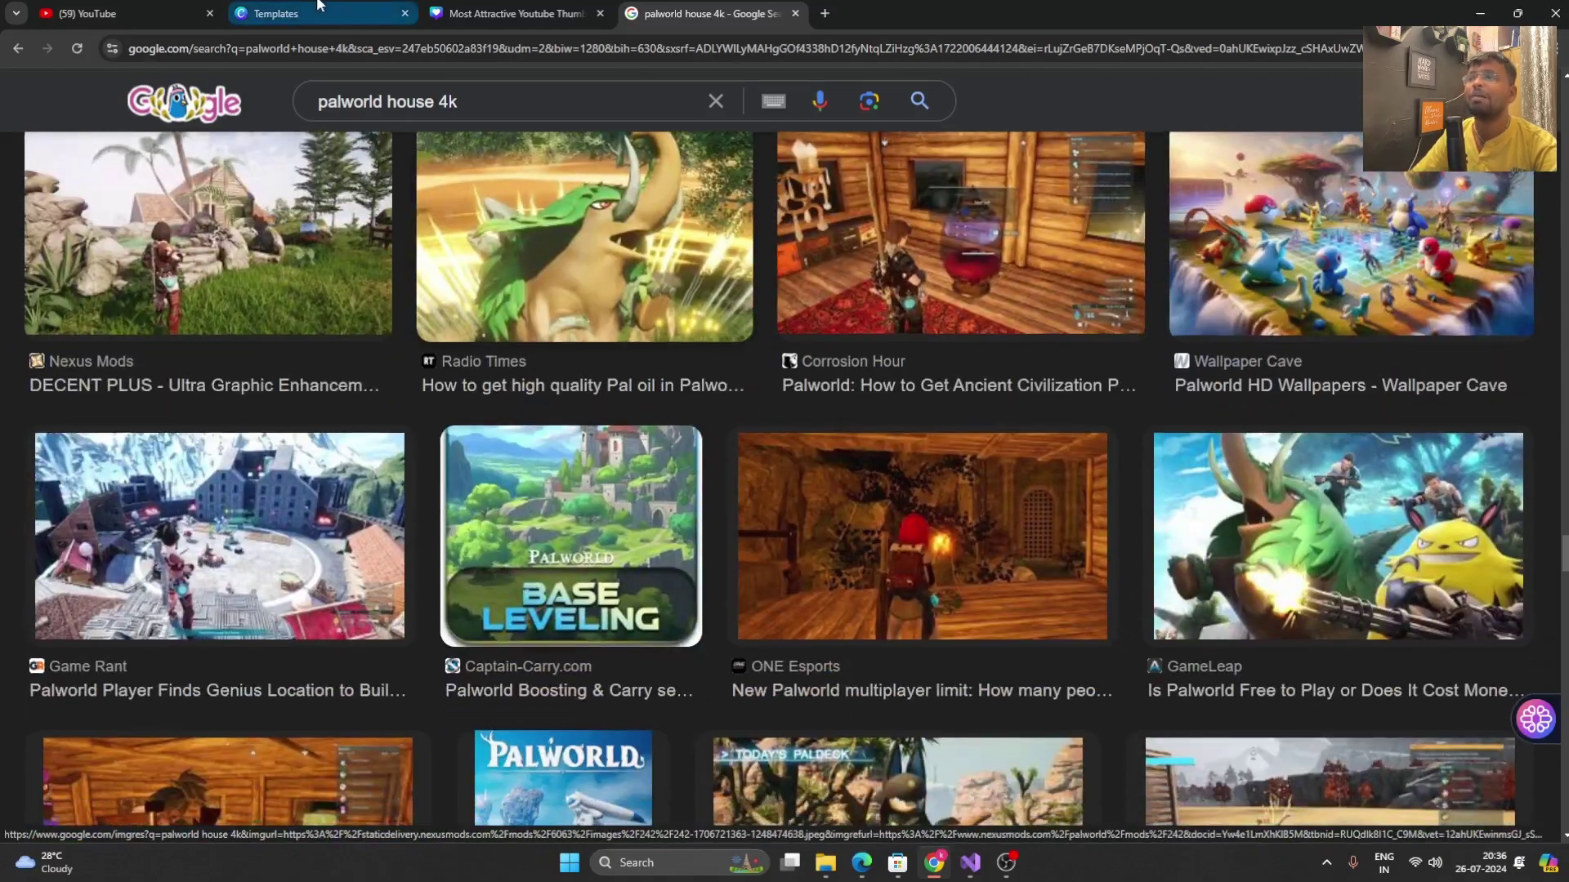
- Switch to the blank Canva thumbnail design and search its elements for "animated house wood", limited to photos
left_click(319, 6)
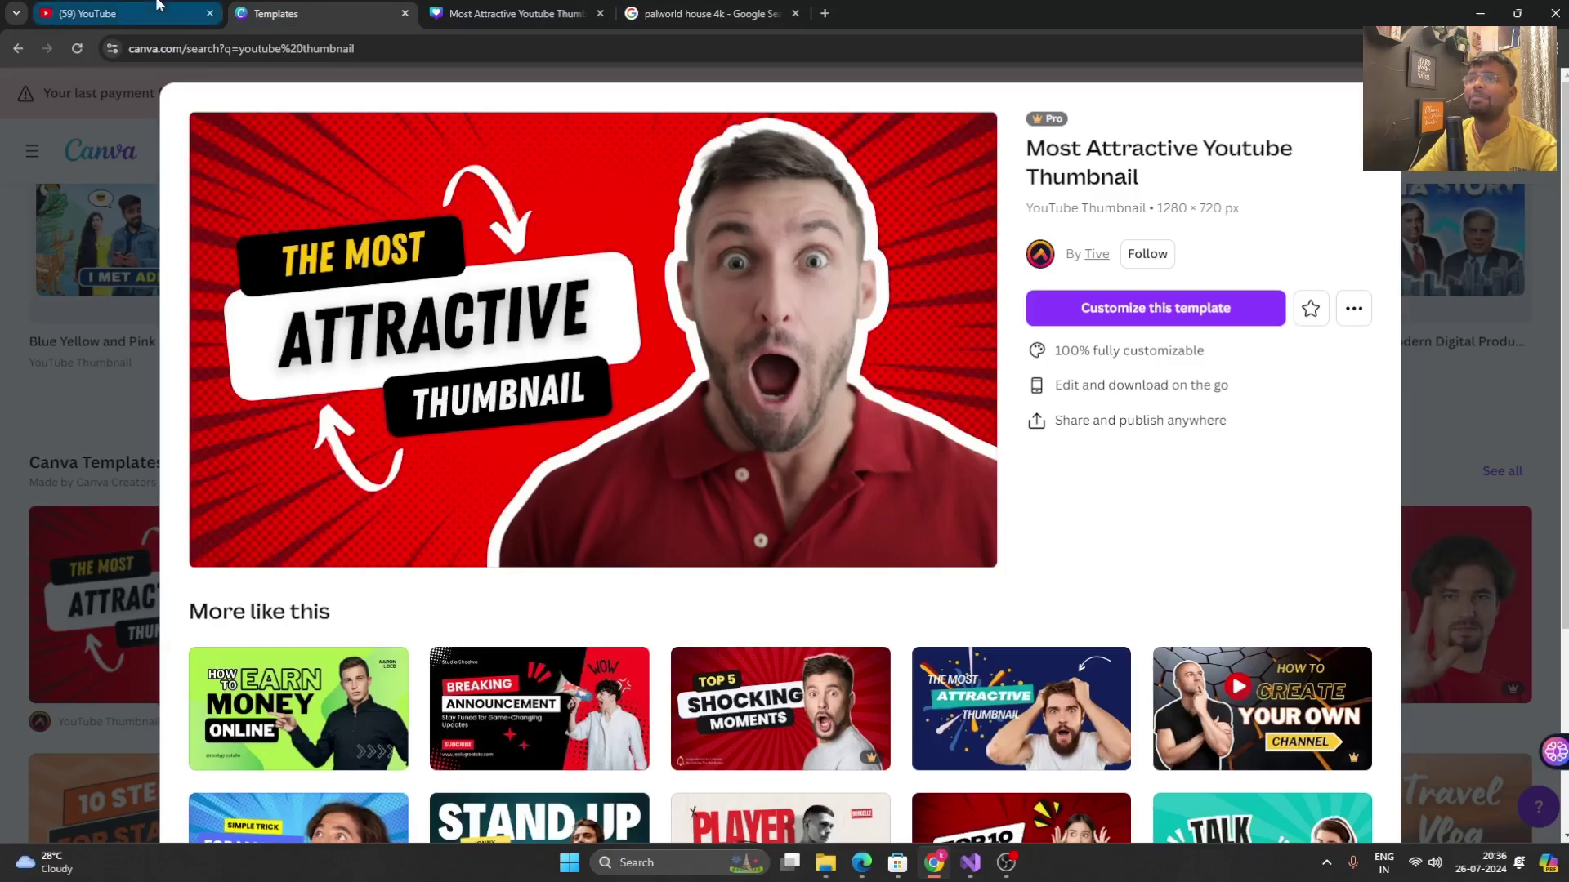
left_click(463, 10)
left_click(32, 261)
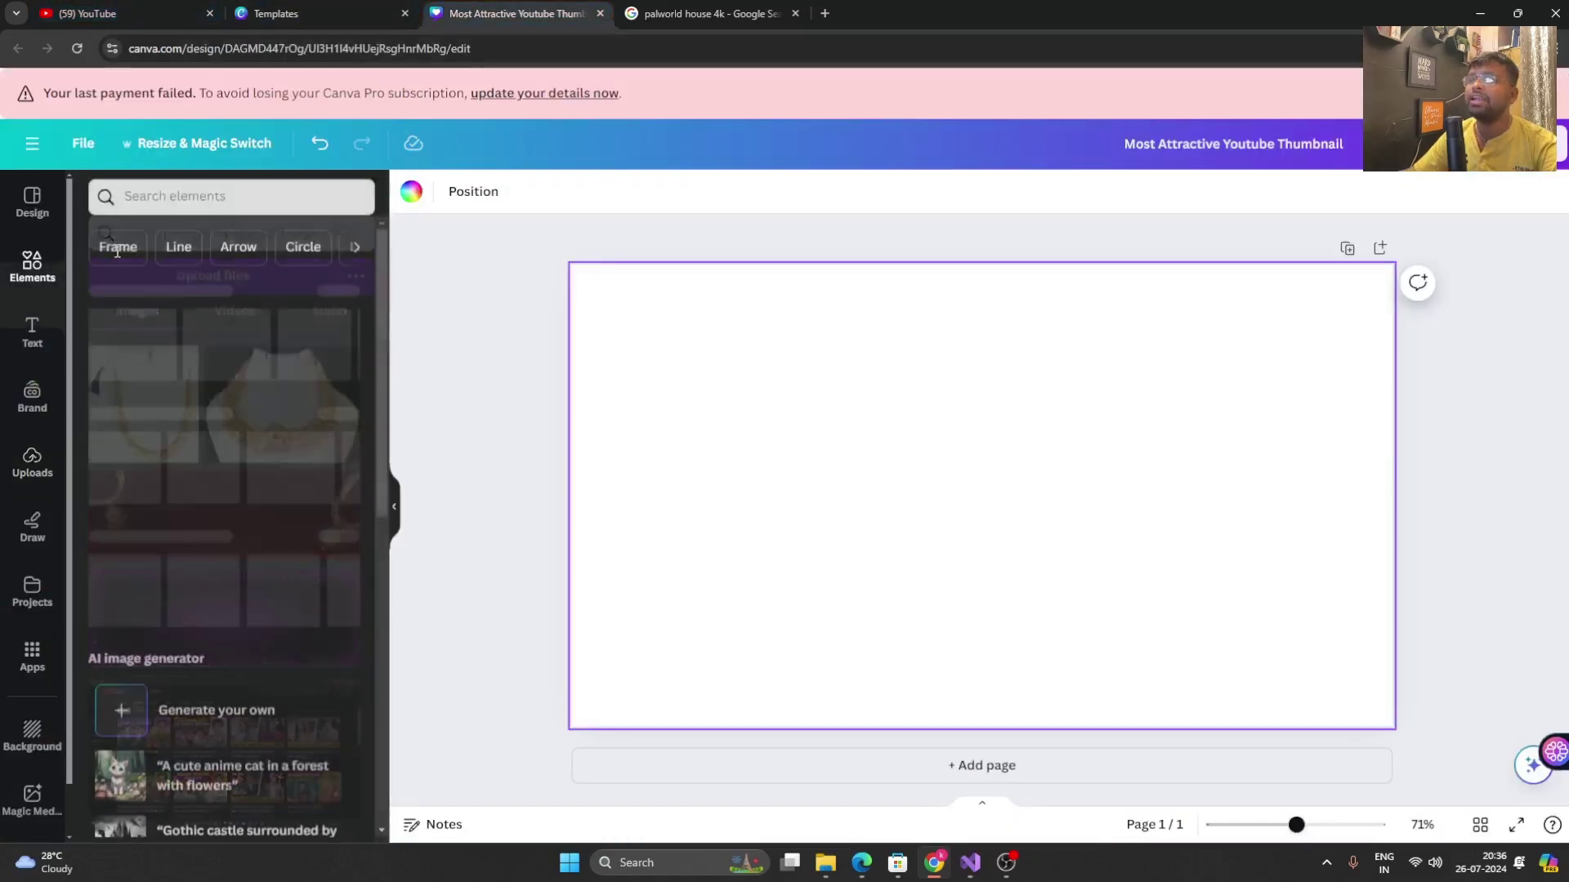
left_click(222, 198)
type("ani")
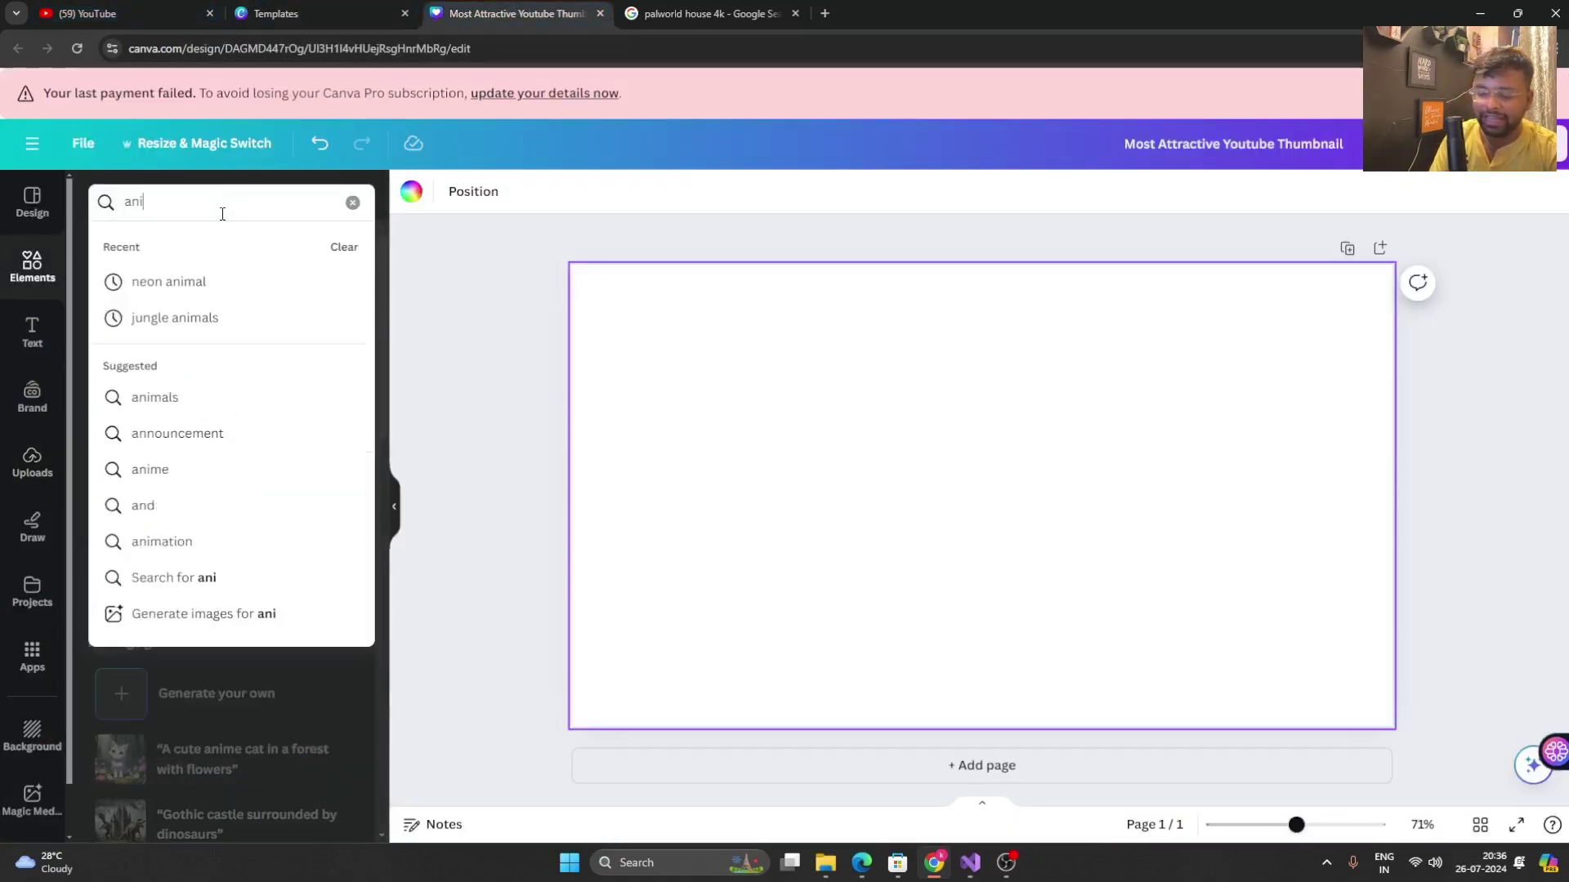
type("mated ho")
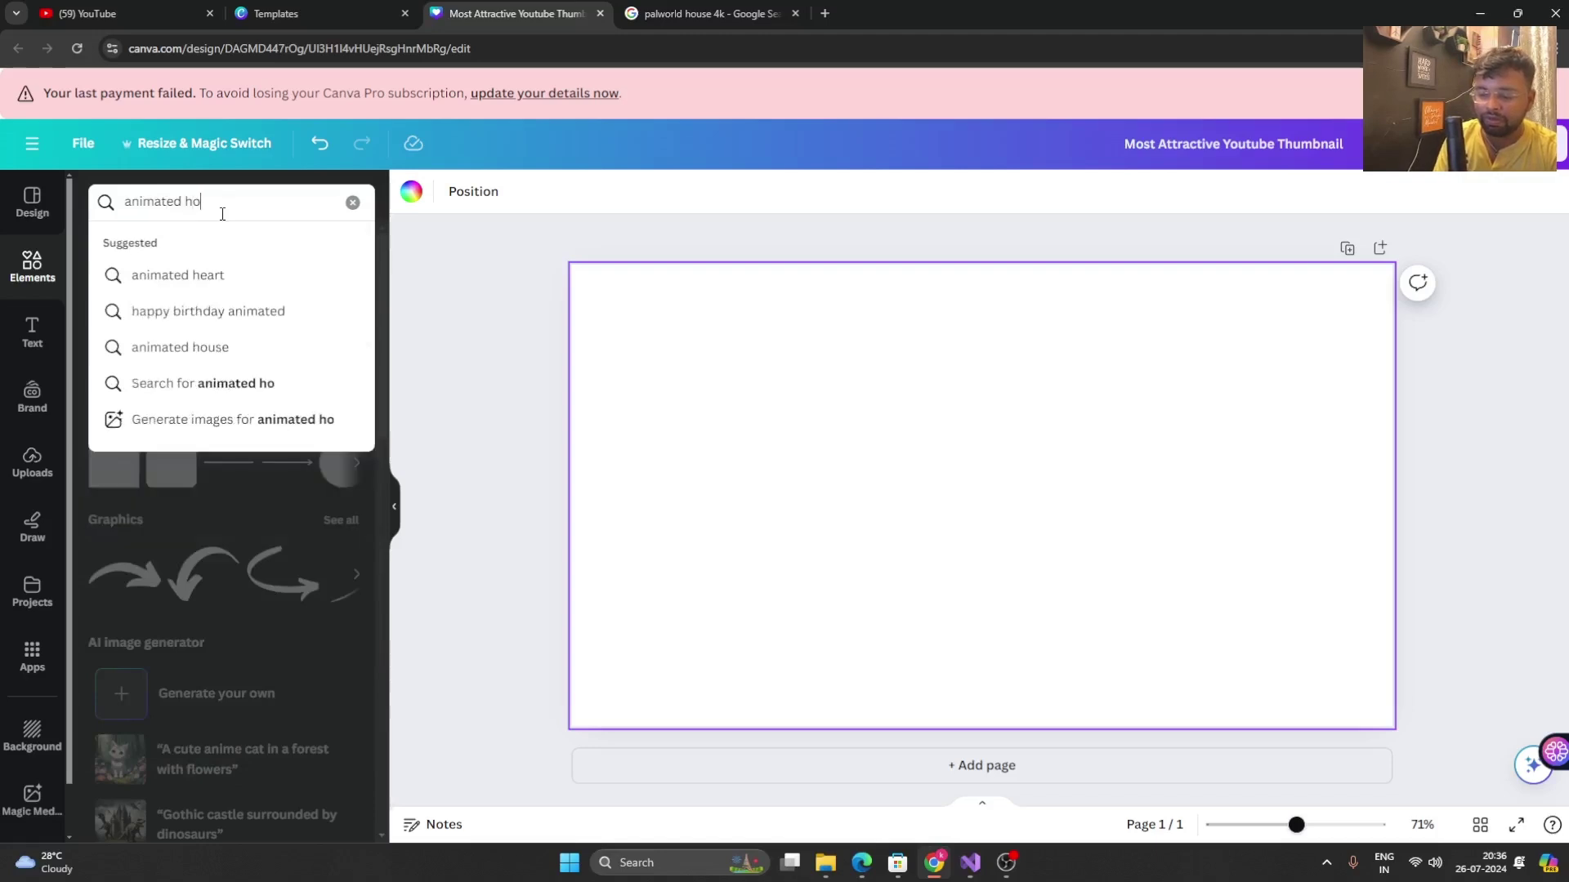
type("use wood")
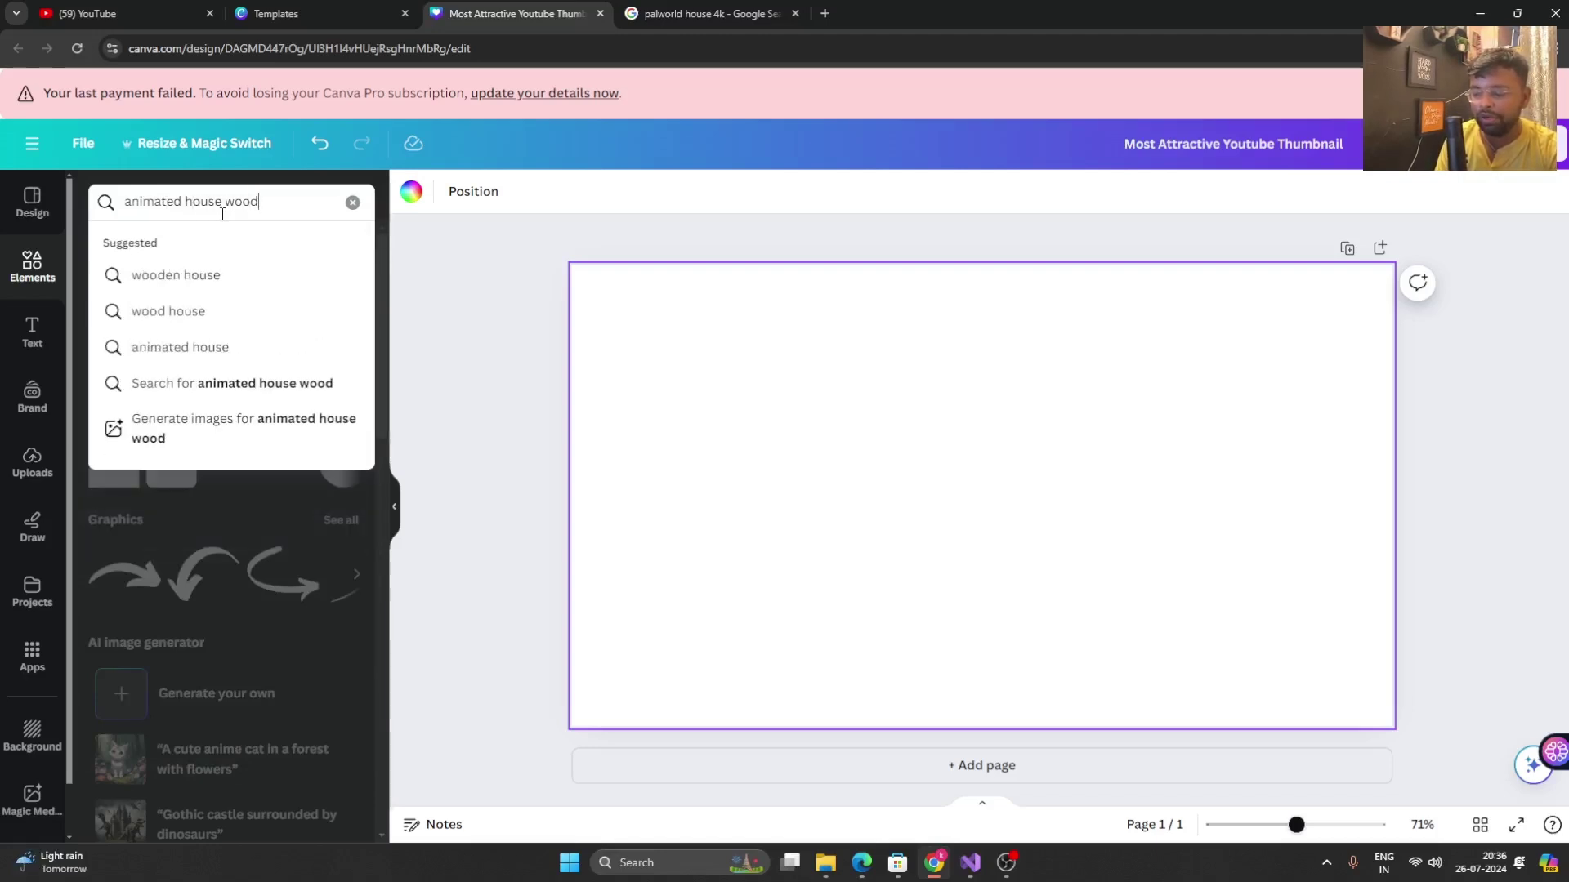
key("Return")
left_click(217, 243)
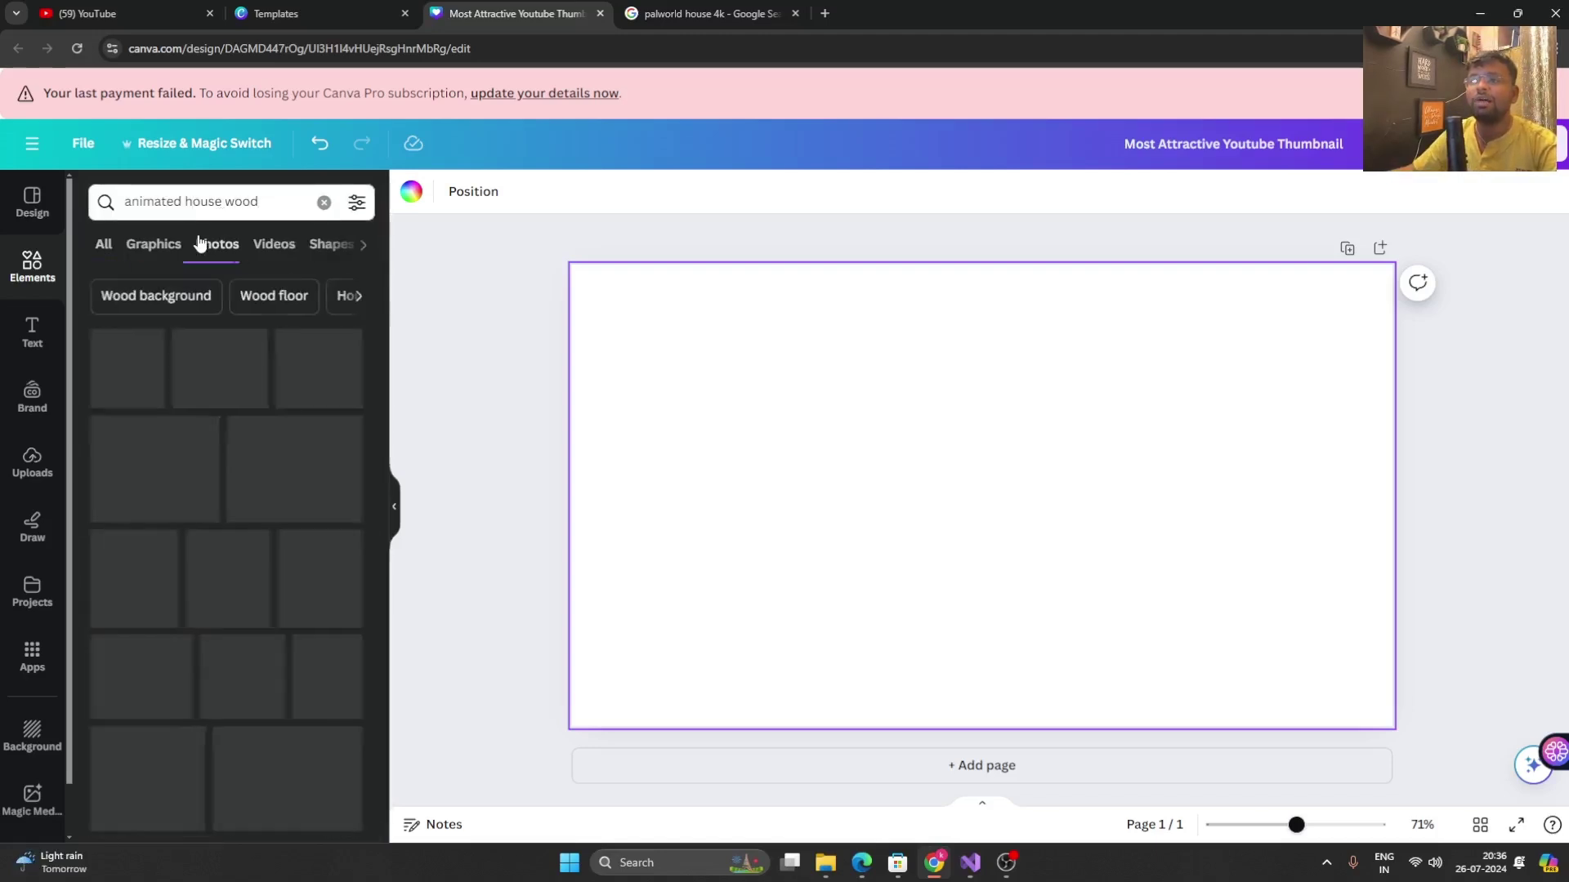
- Add the photo of the abandoned wooden house in a grass field to the page and remove its background with BG Remover
scroll(234, 422, "down", 4)
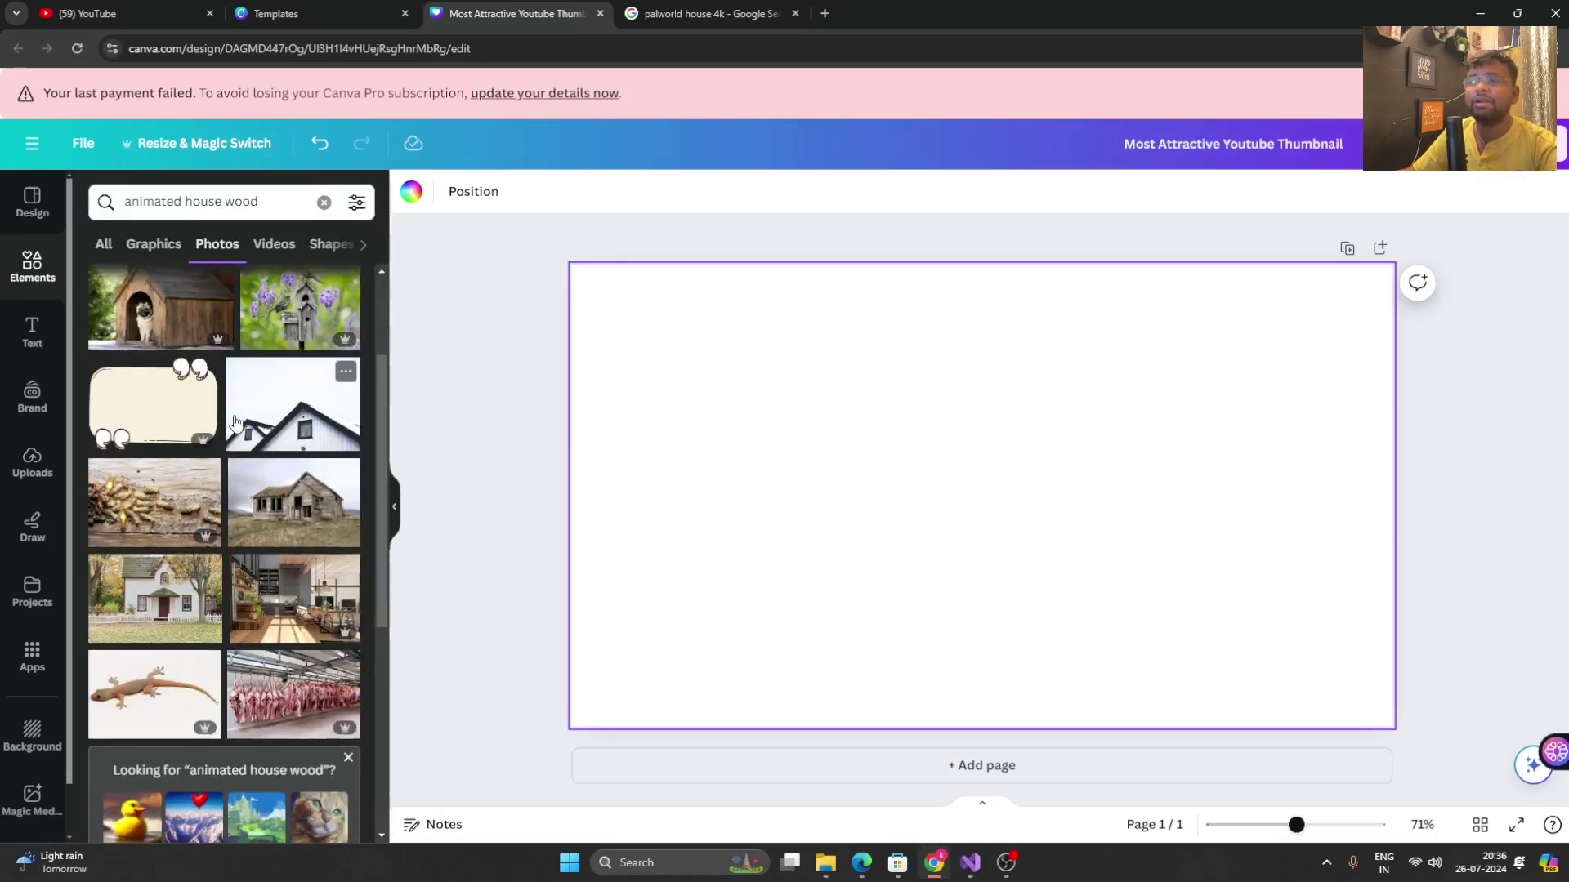
left_click(312, 373)
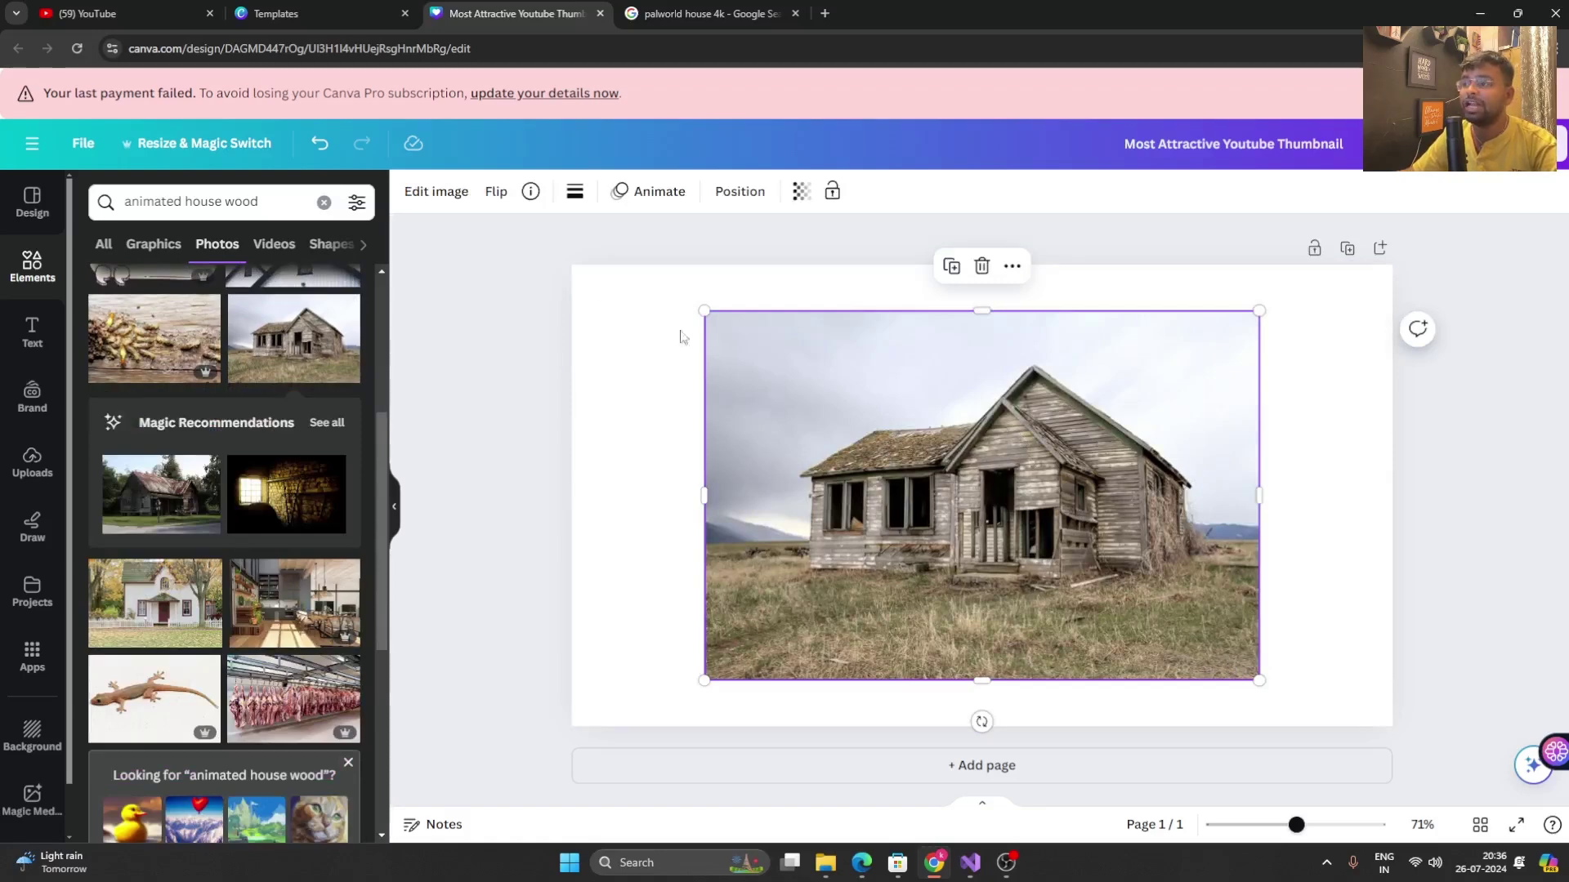
left_click(436, 192)
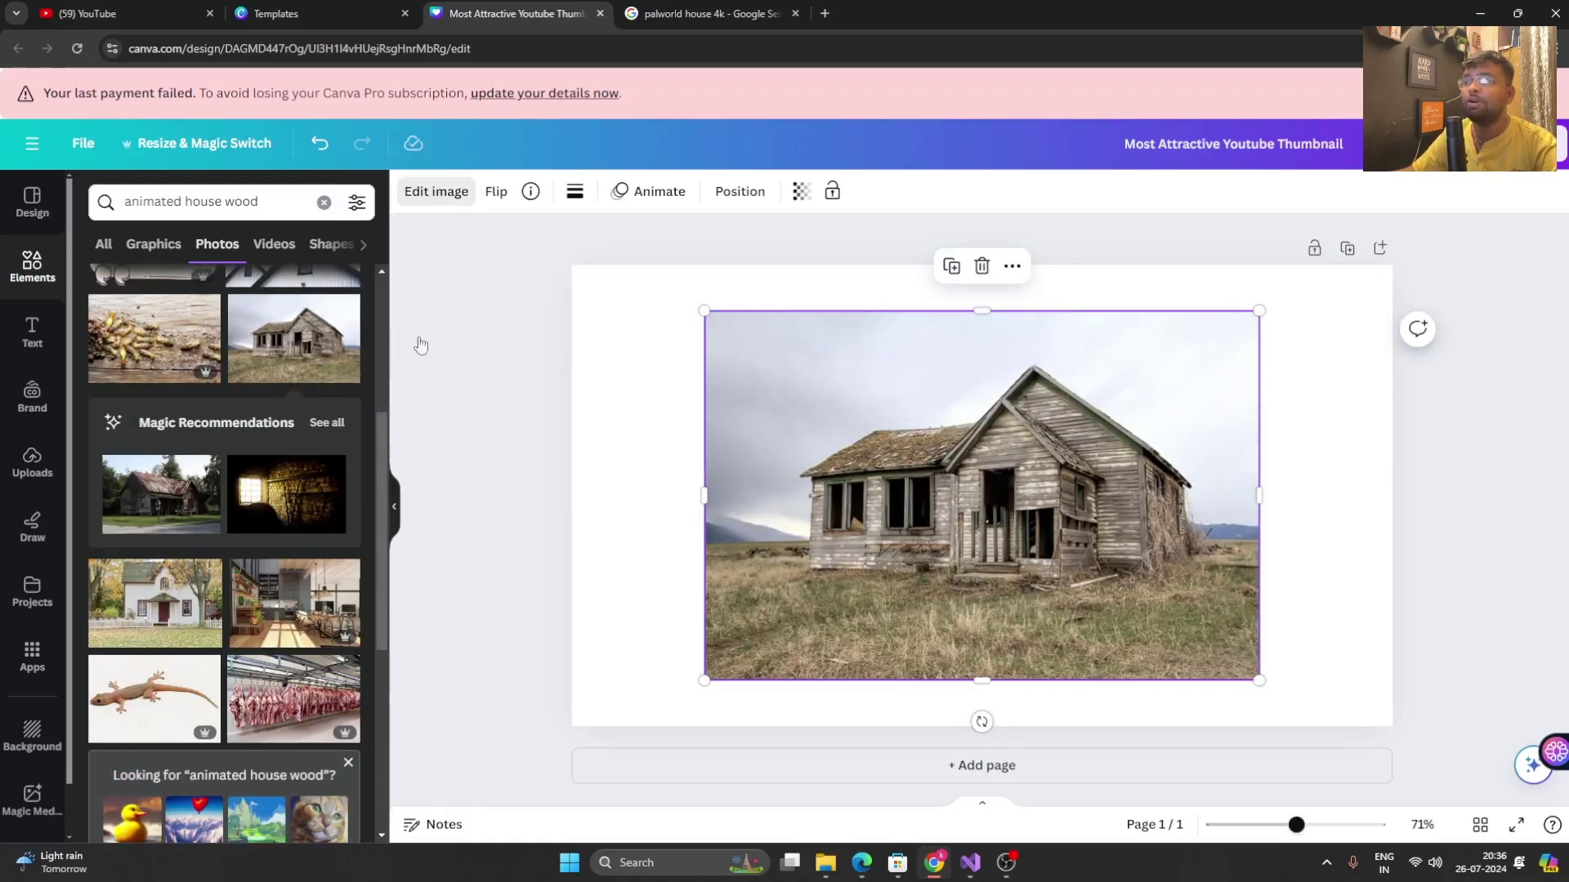
left_click(124, 323)
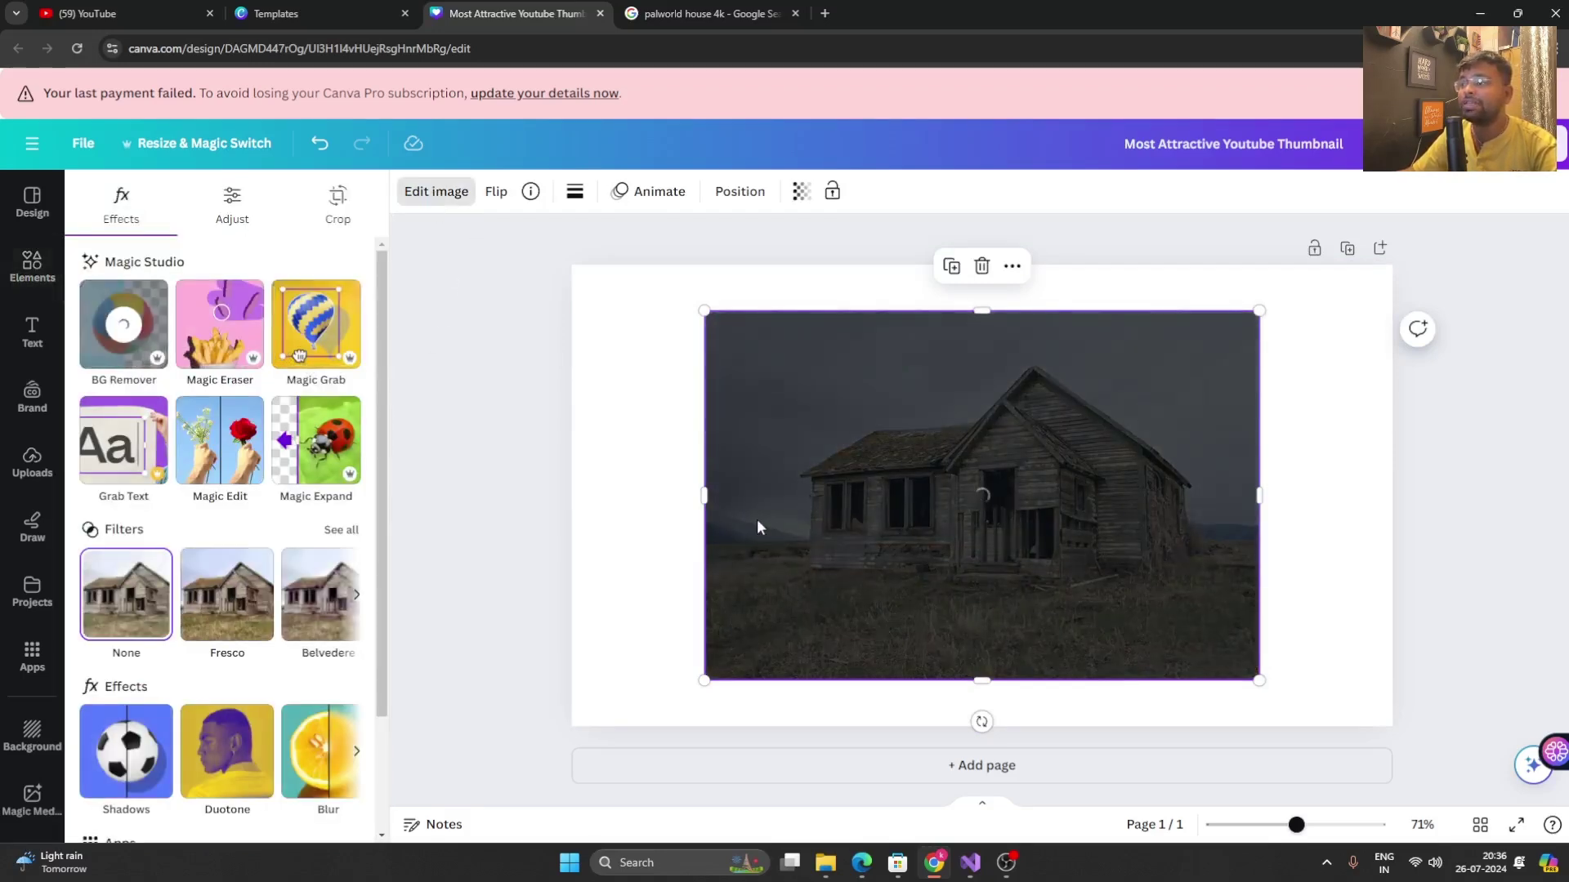
- Extend the house photo to the page's left edge and trim its right, top and bottom edges slightly
left_click_drag(708, 496, 571, 496)
left_click_drag(1255, 495, 1227, 514)
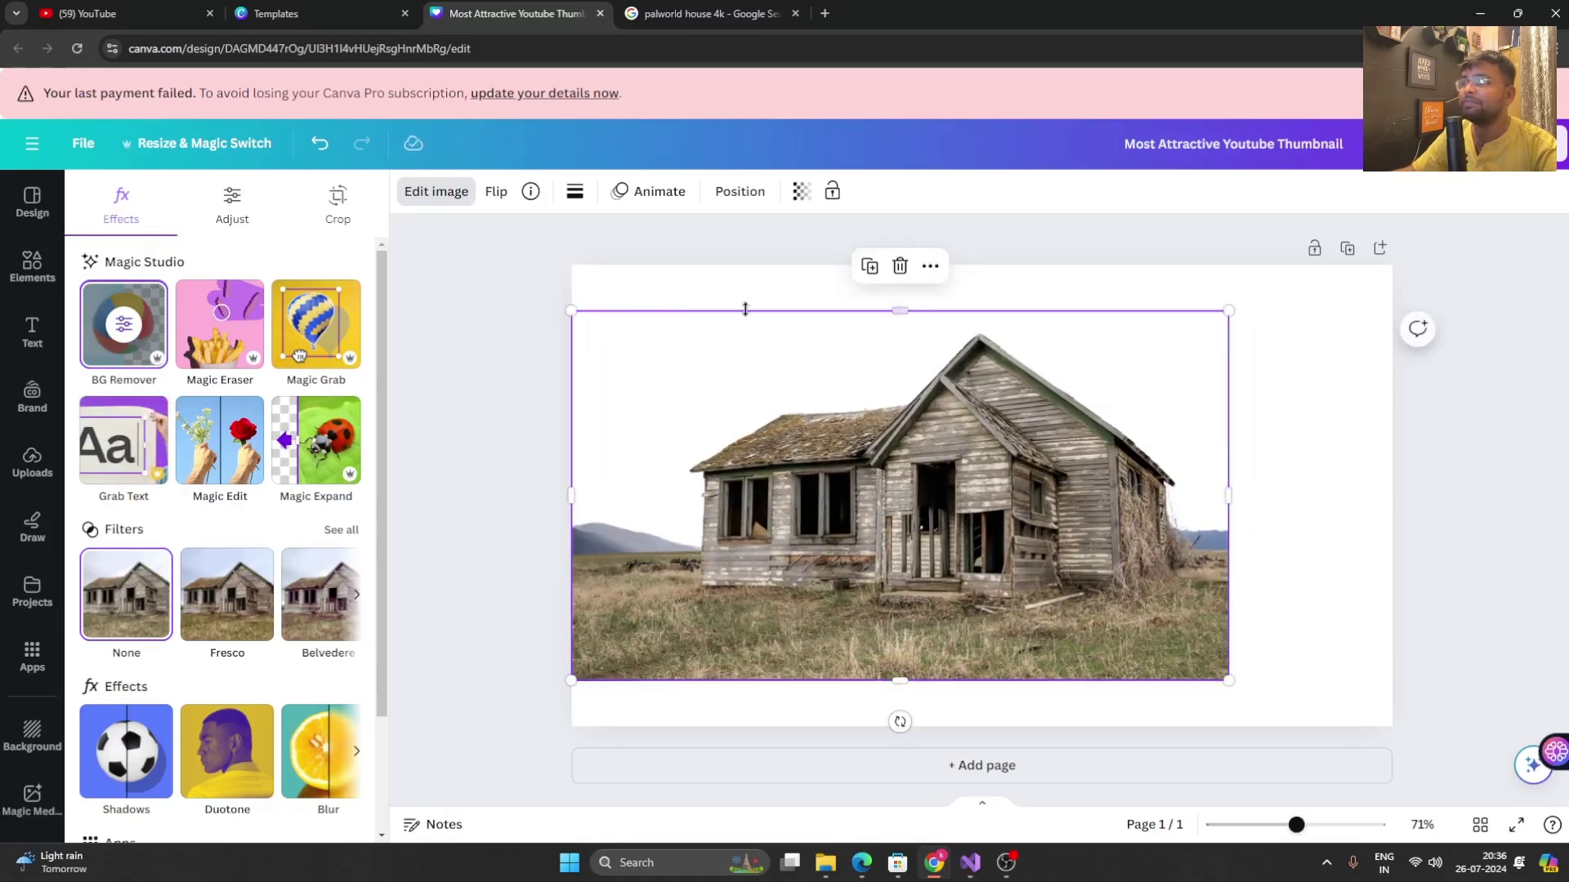
left_click_drag(885, 321, 885, 325)
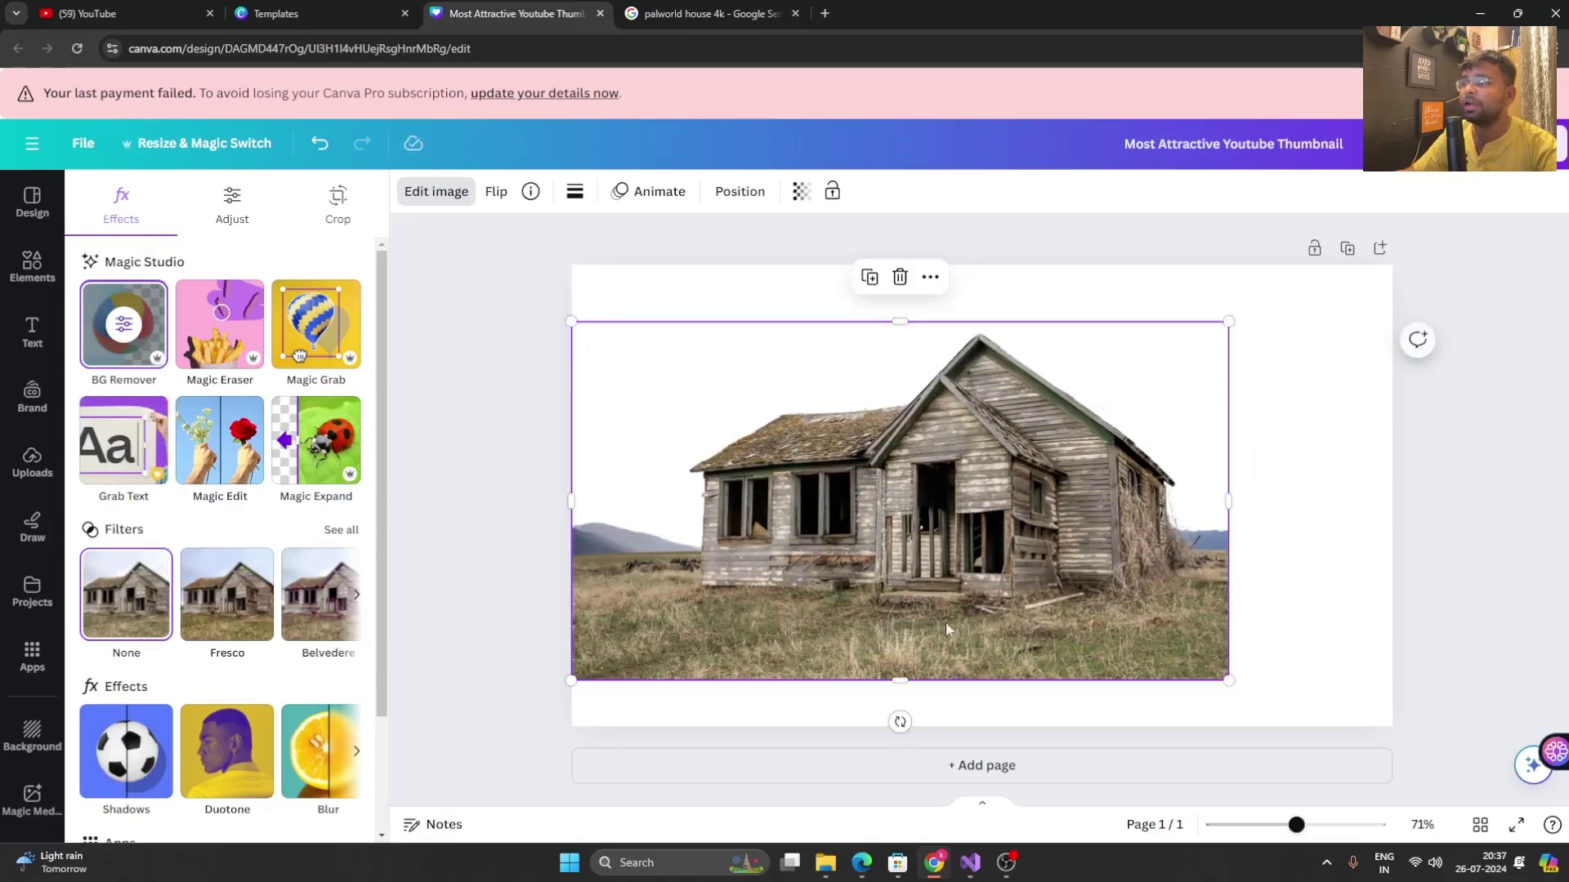
left_click_drag(895, 685, 894, 673)
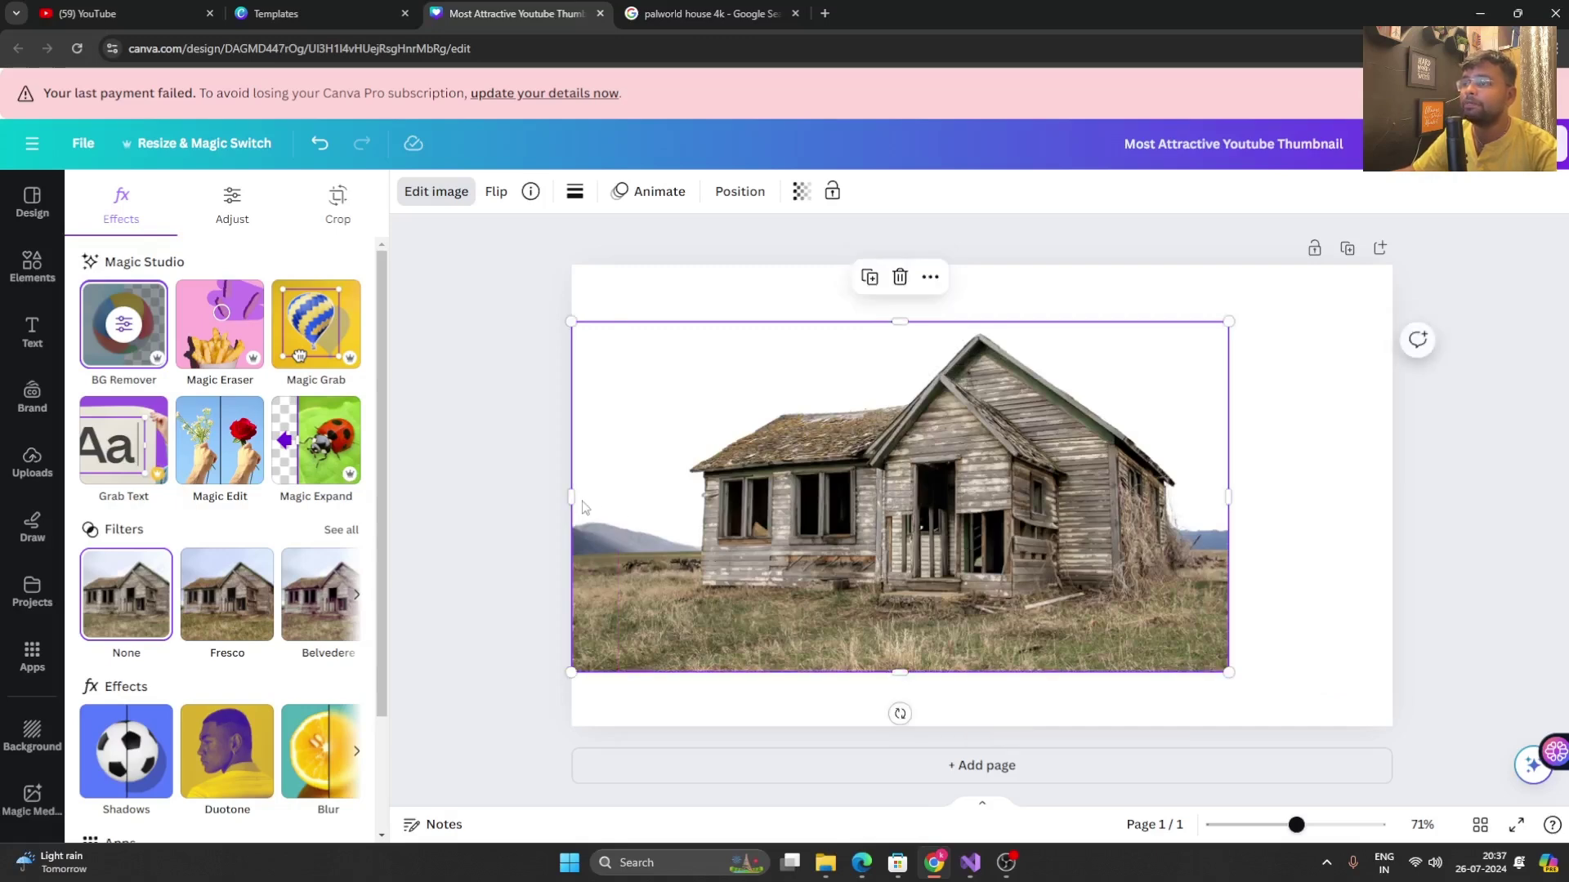
- Crop the house photo's left side, enlarge it, and place it flush with the page's top, slightly past its left edge
left_click_drag(576, 496, 639, 506)
left_click_drag(628, 322, 563, 280)
left_click_drag(813, 424, 802, 426)
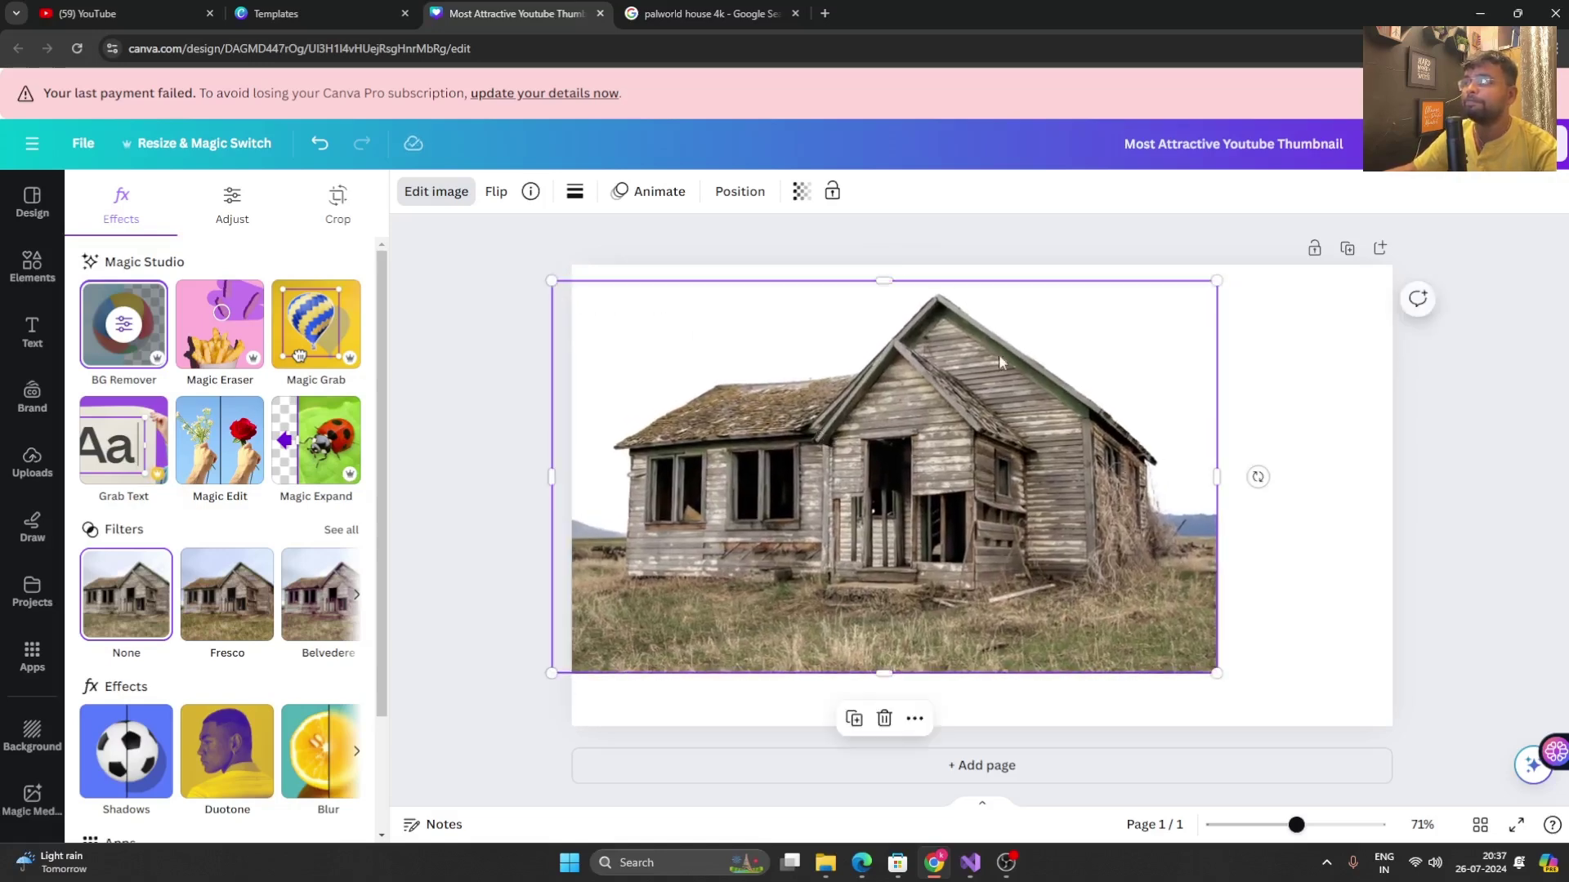
left_click_drag(1217, 279, 1234, 271)
left_click_drag(1109, 429, 1083, 417)
key("Escape")
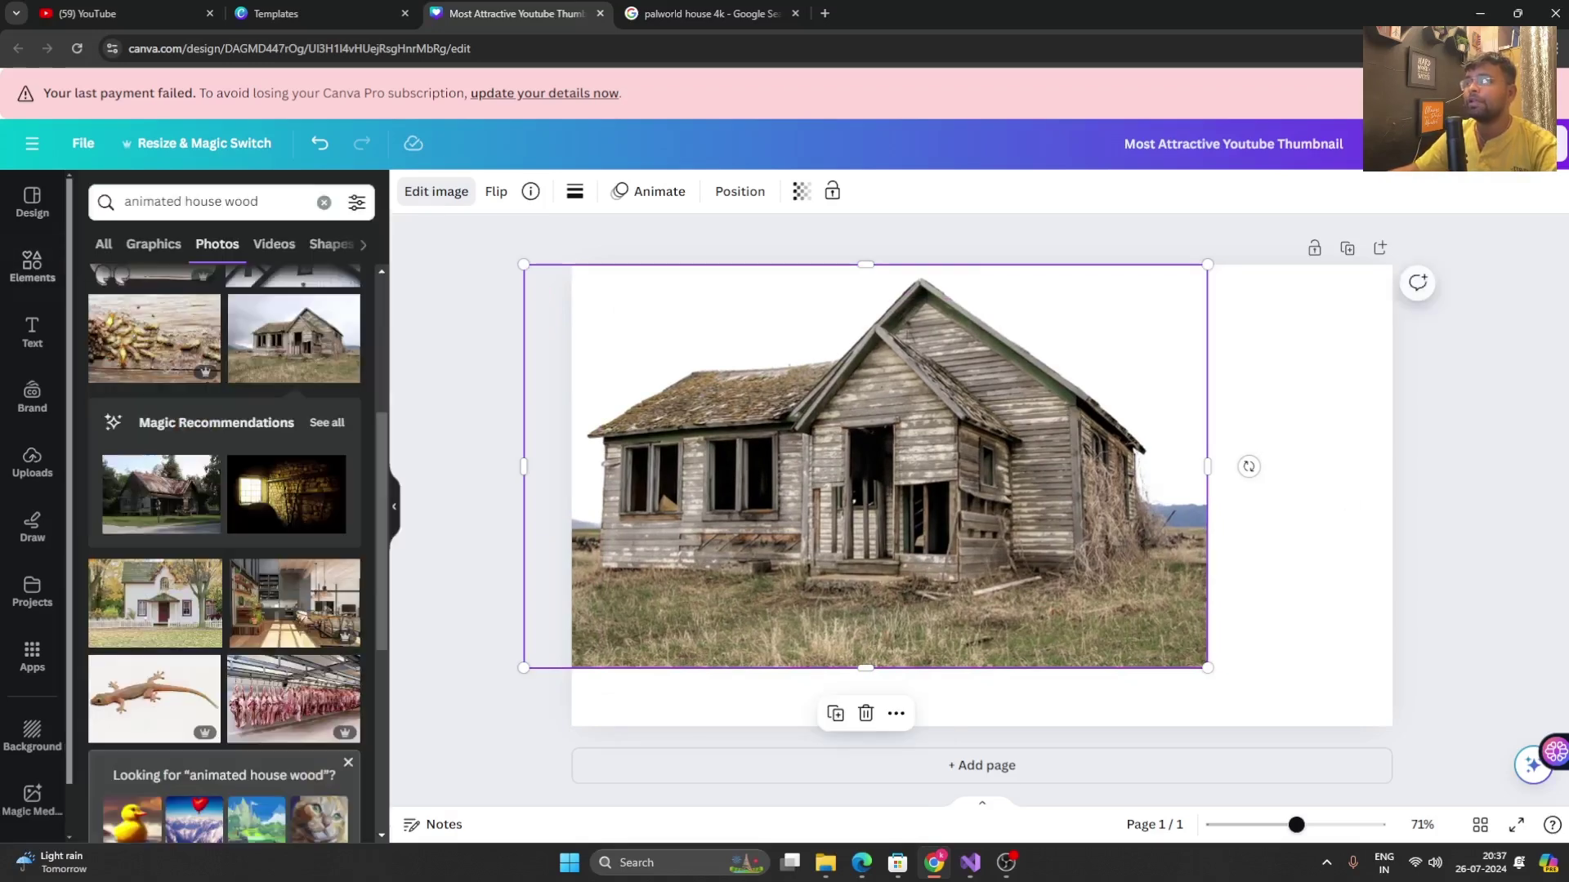
key("Escape")
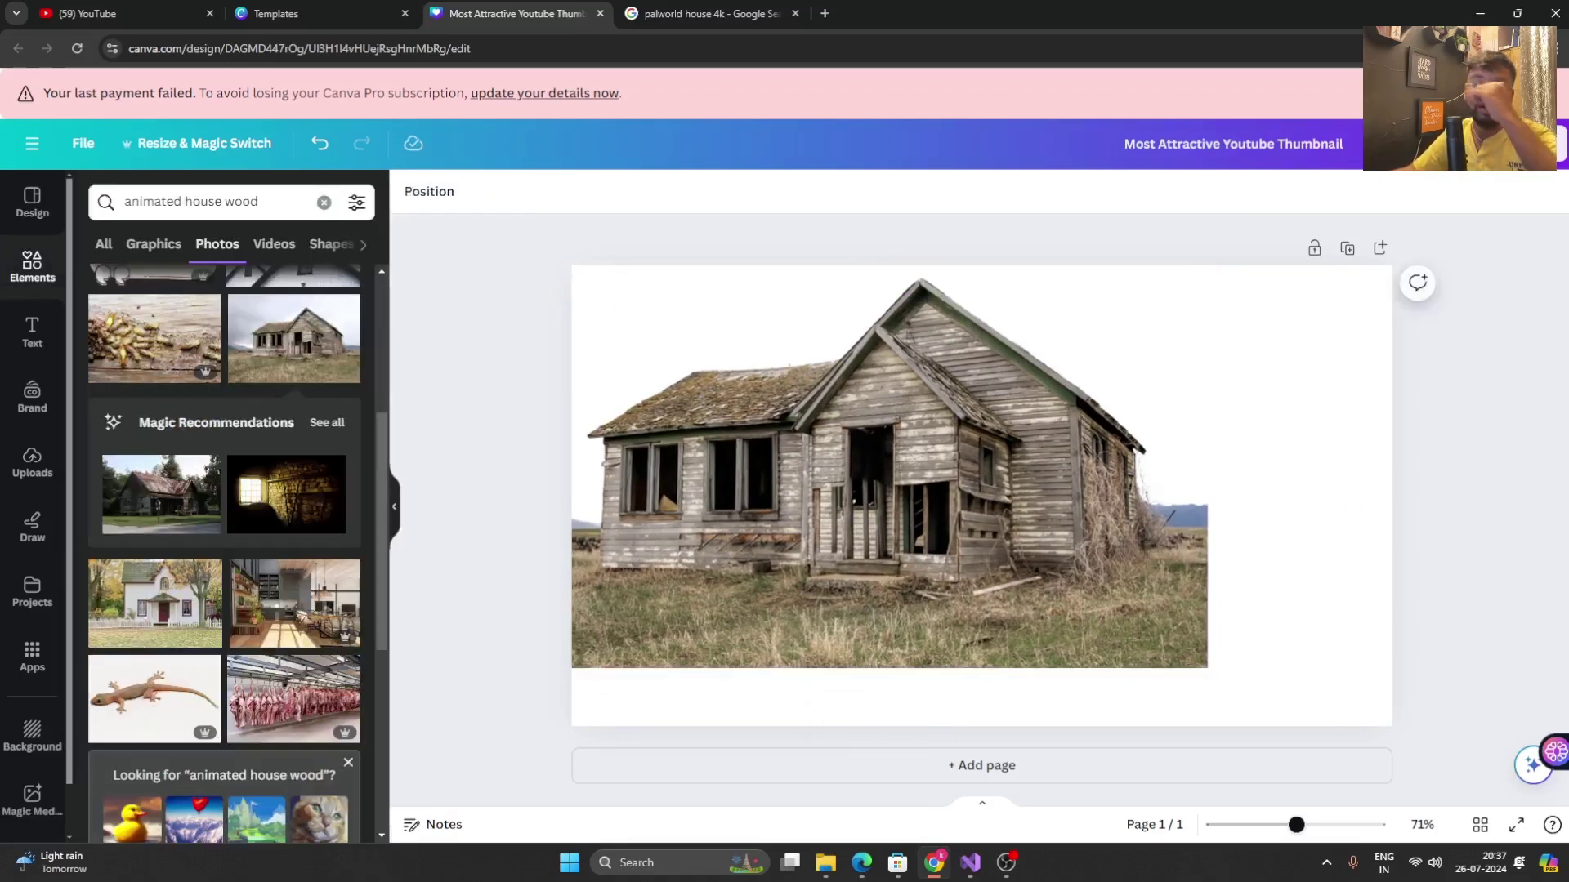
- Replace the previous element search with a search for "grass"
left_click(1115, 562)
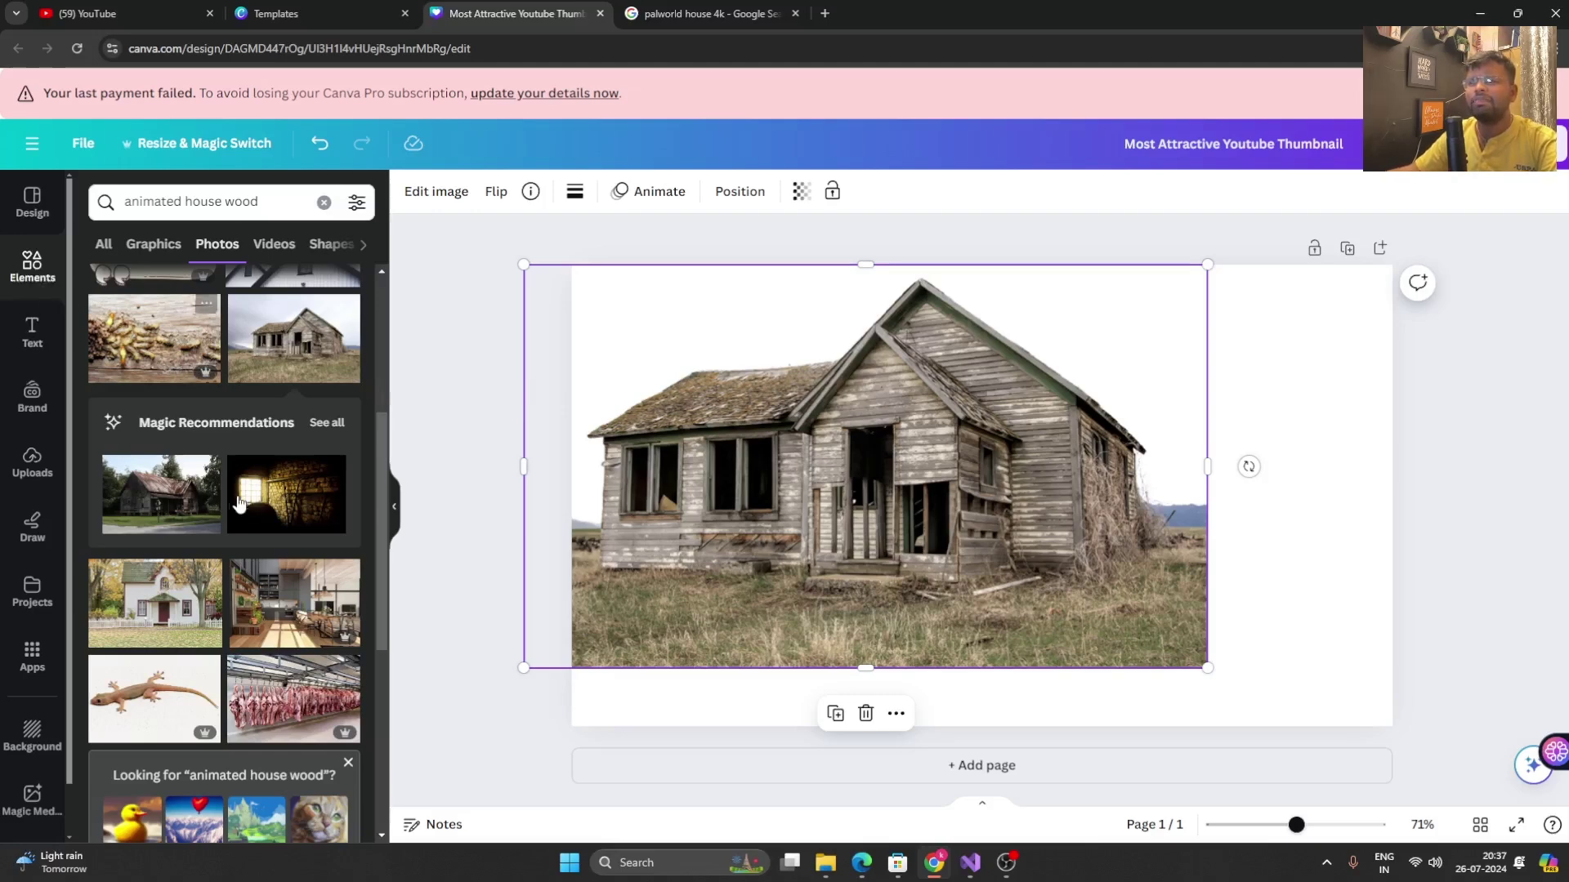
scroll(237, 502, "down", 6)
left_click(324, 201)
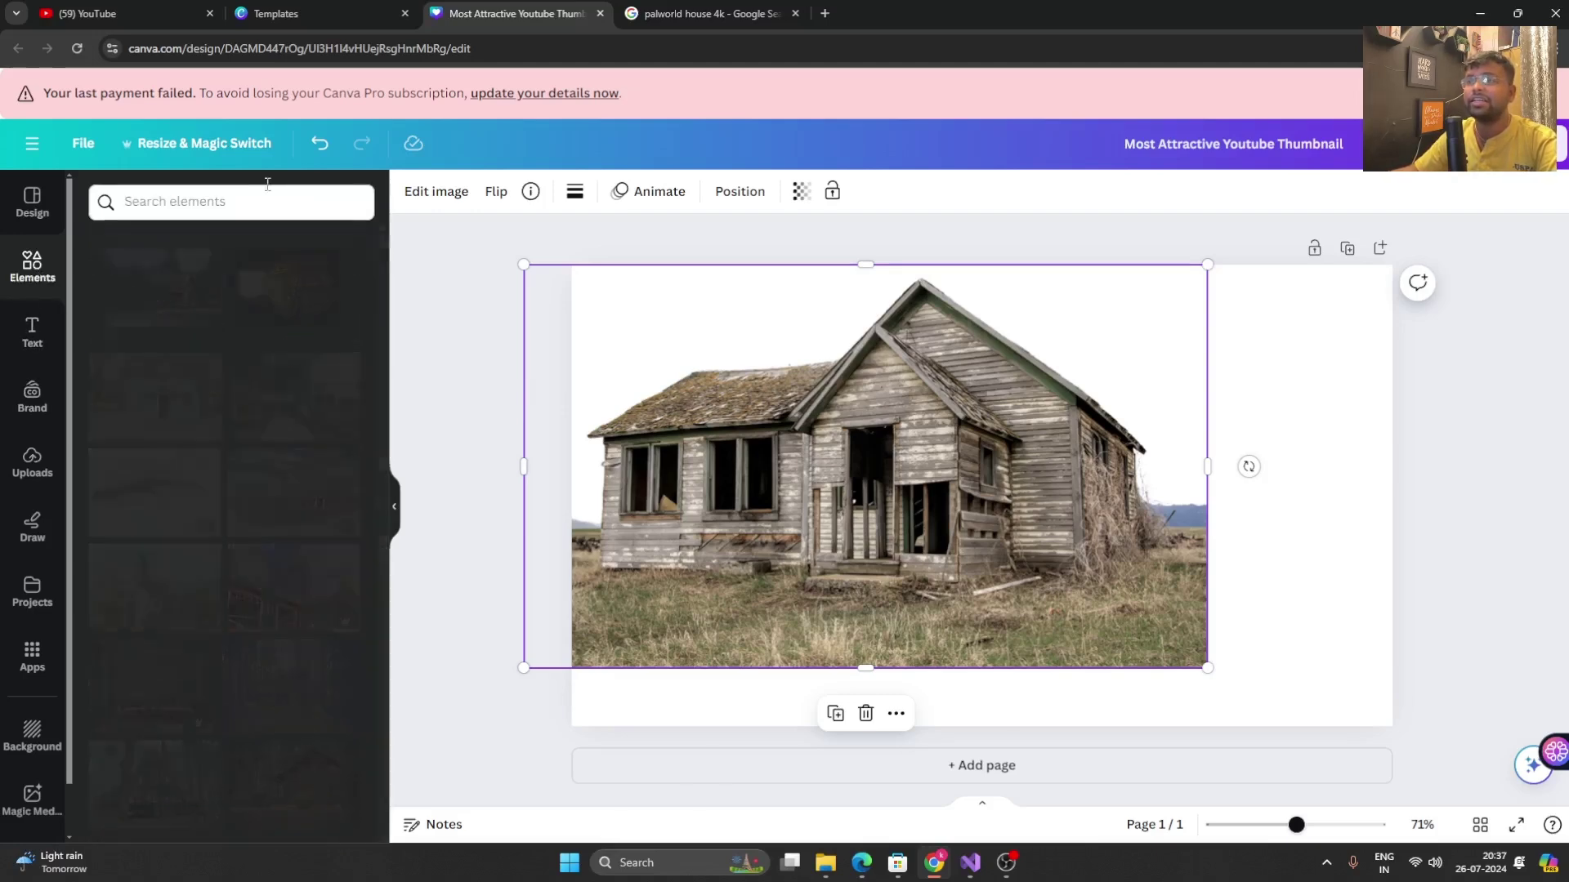
left_click(274, 196)
type("gra")
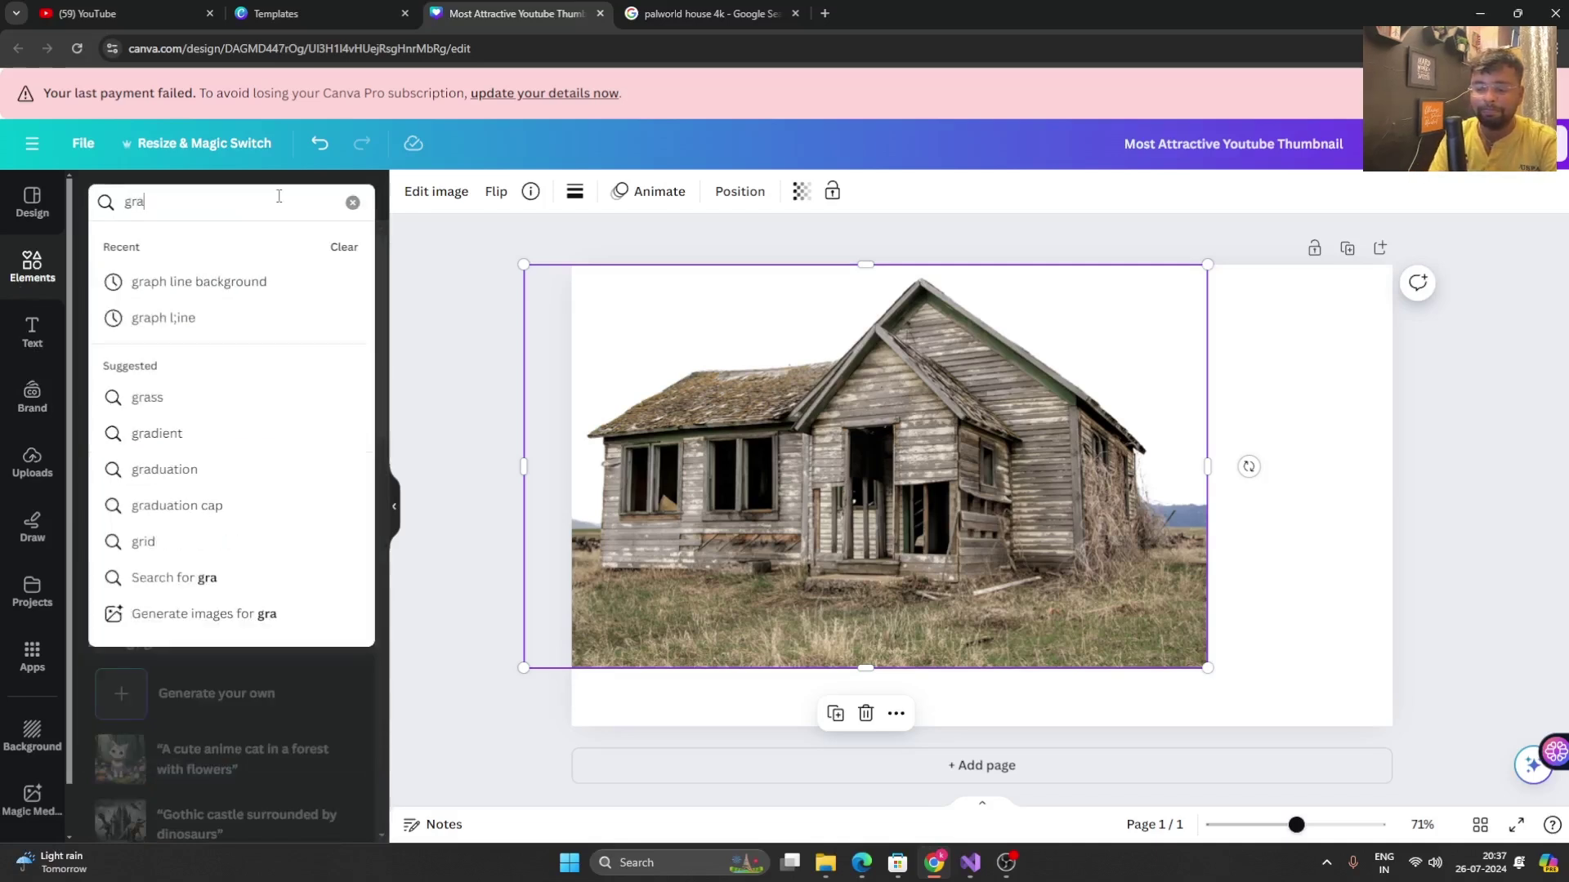
type("ss")
key("Return")
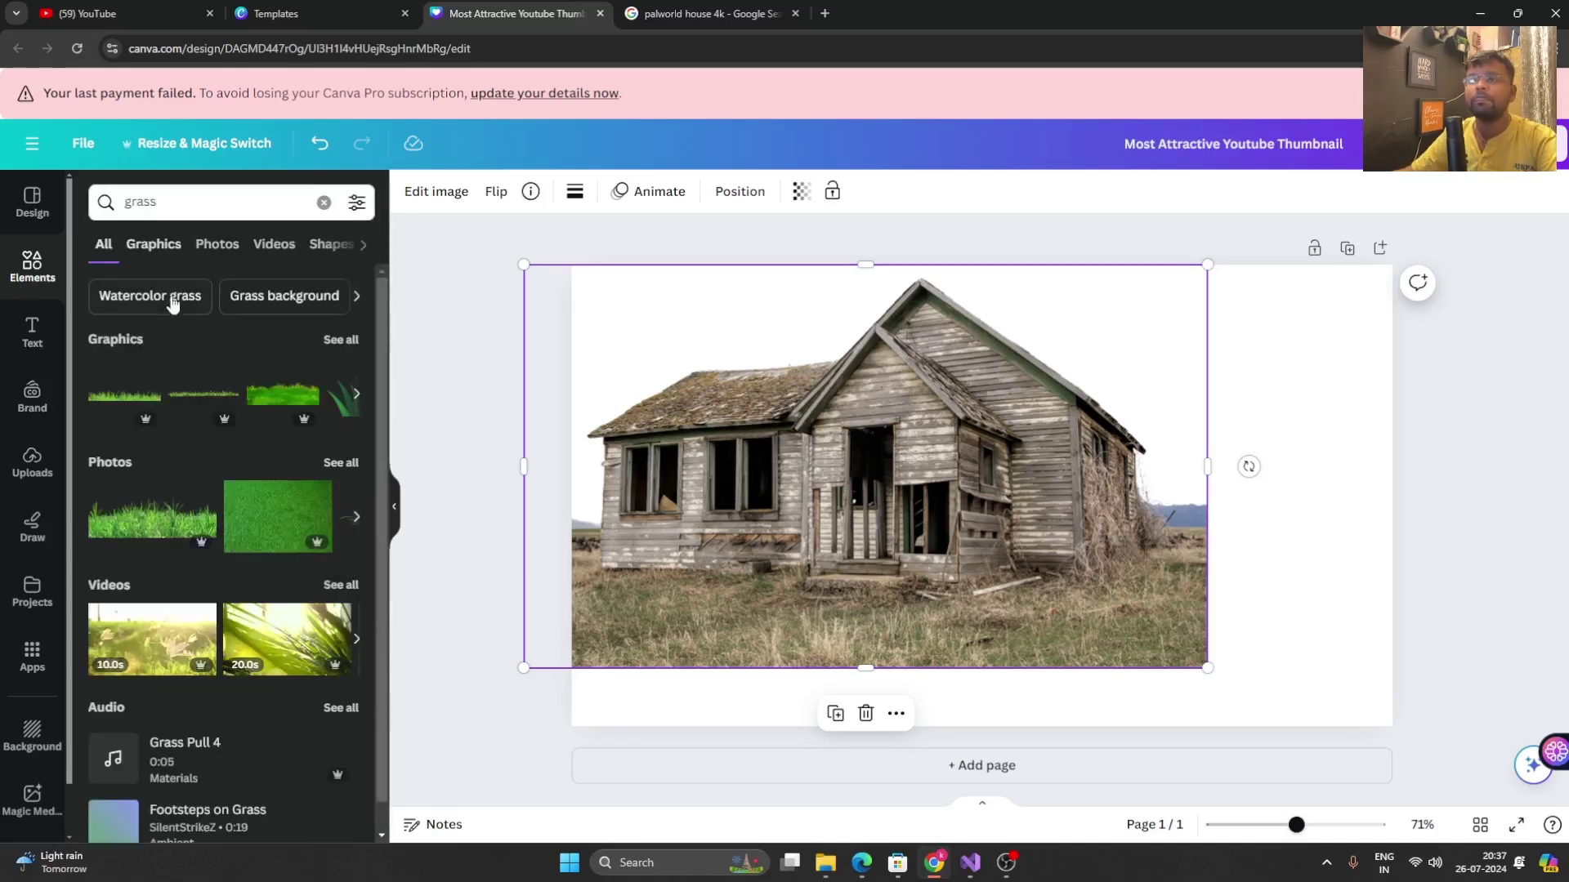
- Add the dense painted green grass graphic over the lower part of the page
left_click(258, 398)
left_click_drag(1158, 486, 1046, 687)
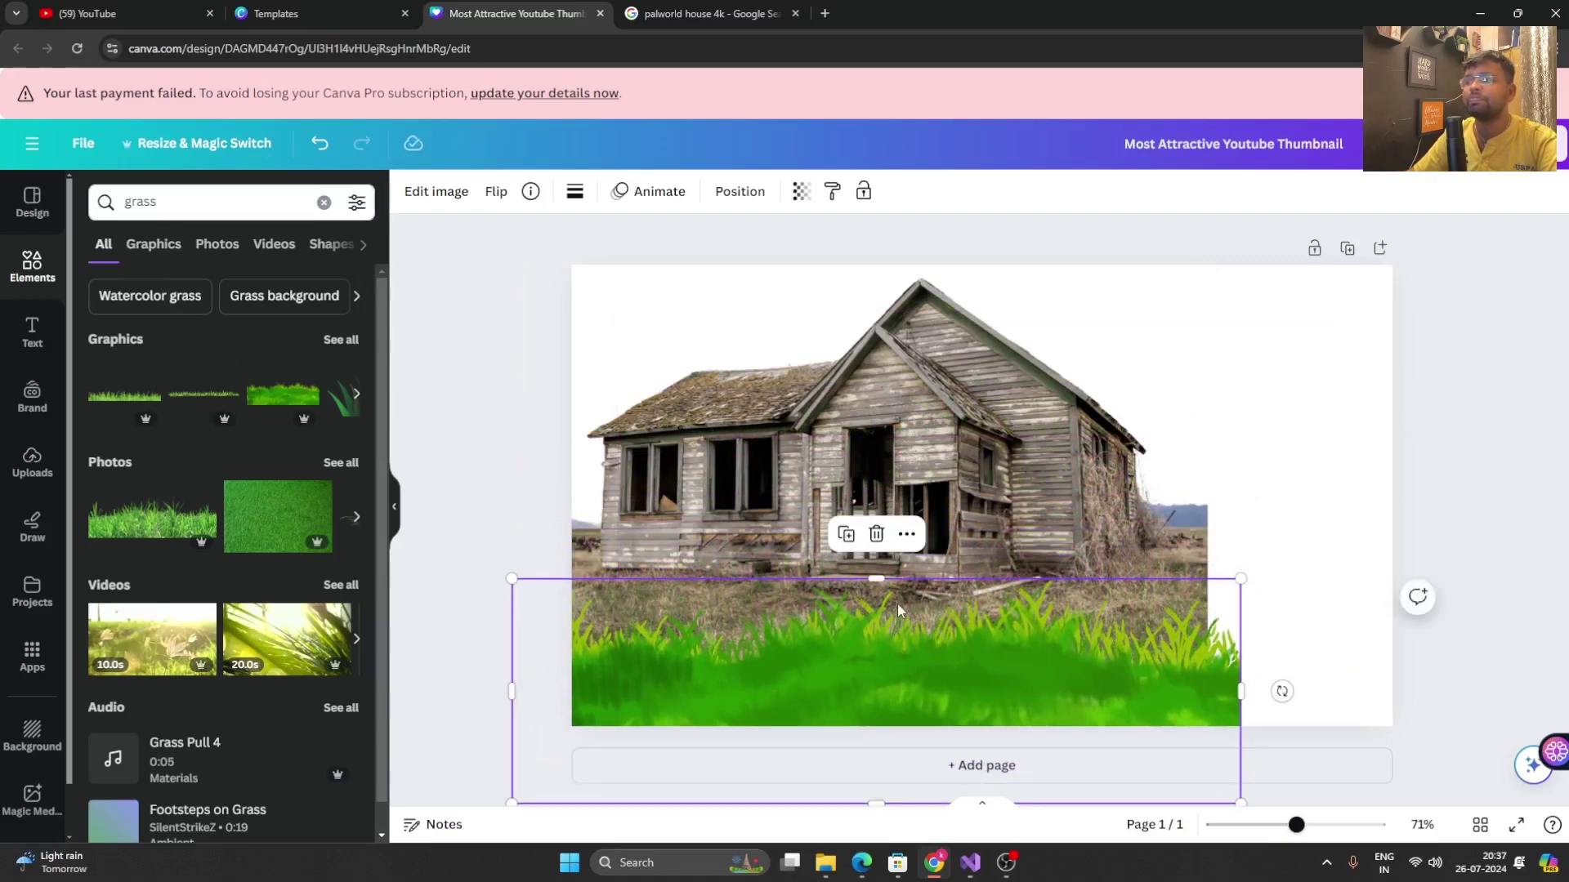
- Limit the grass results to graphics and place three light-green grass blade strips along the house's base, shrinking the rightmost one
left_click(153, 245)
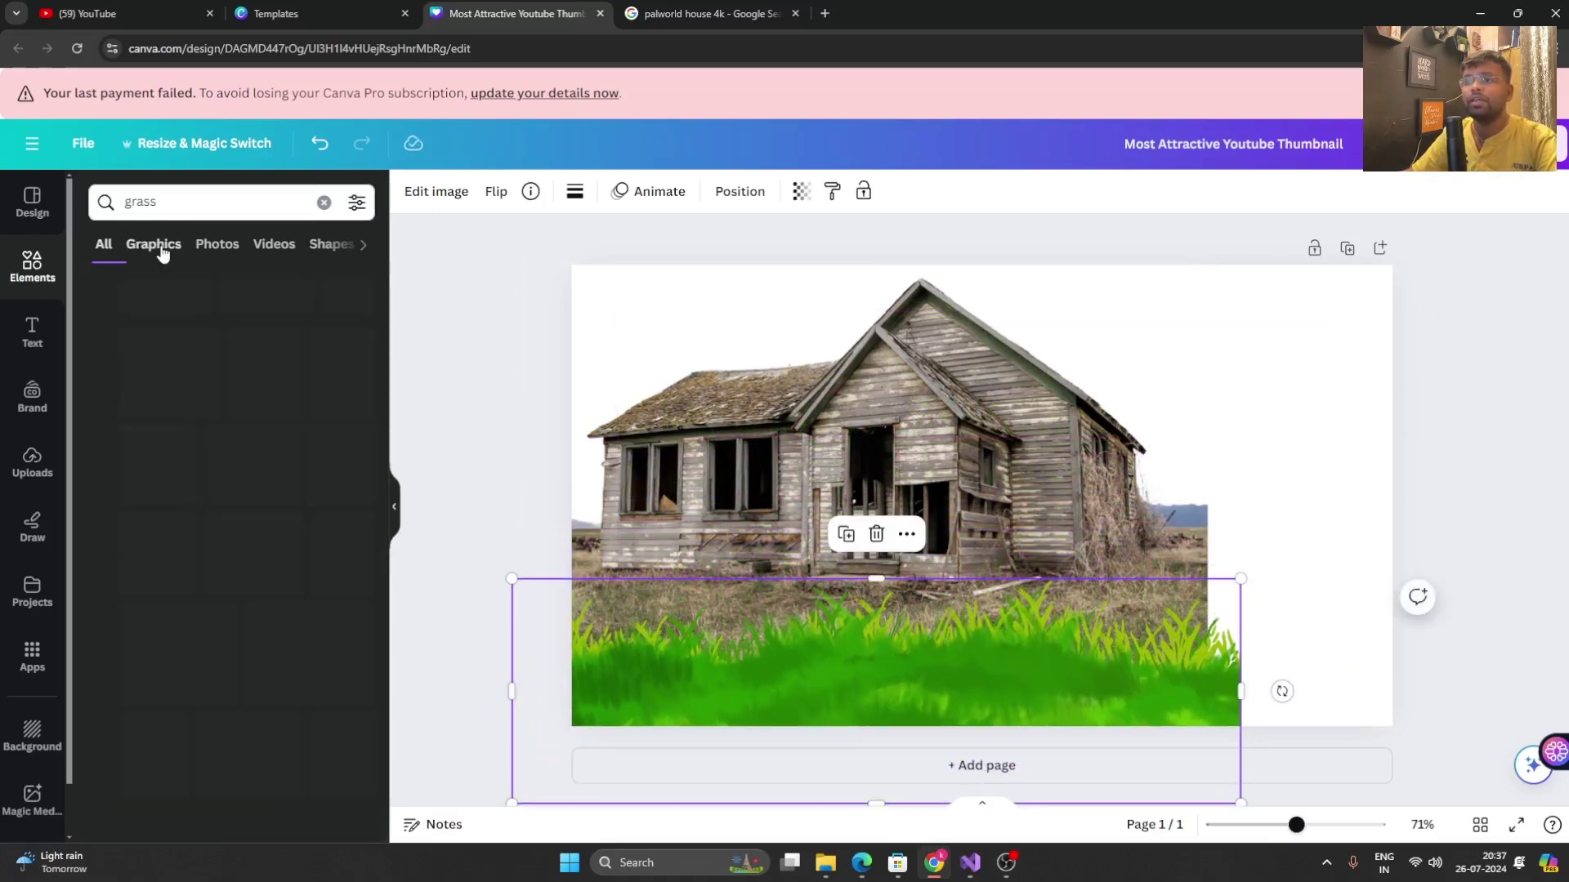
scroll(152, 442, "down", 1)
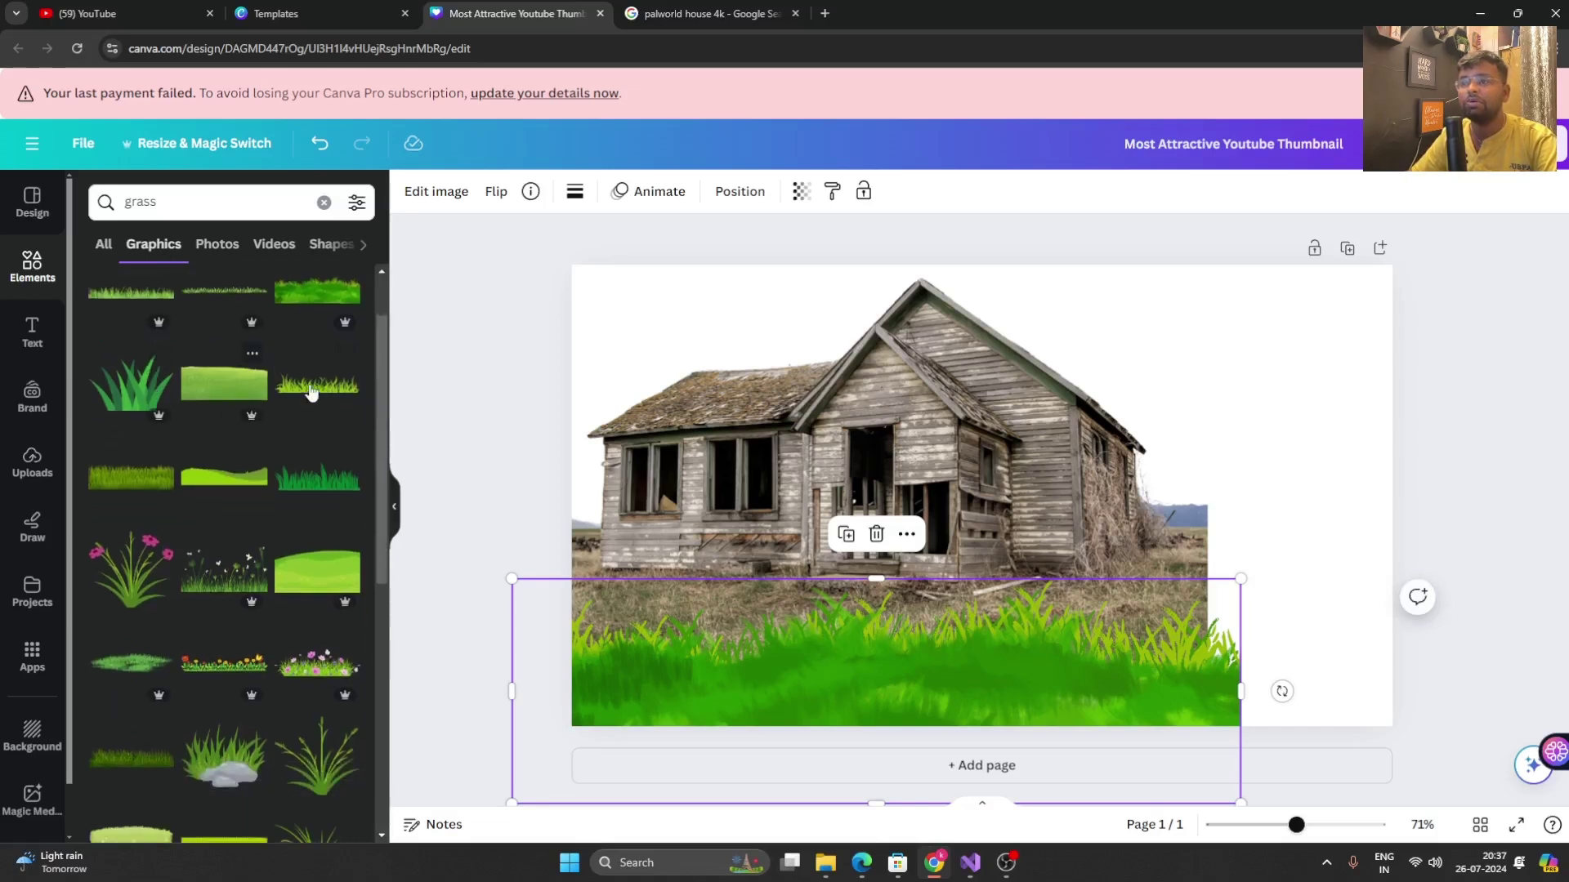
left_click(315, 388)
left_click_drag(995, 523, 1022, 553)
left_click(620, 466)
left_click(899, 500)
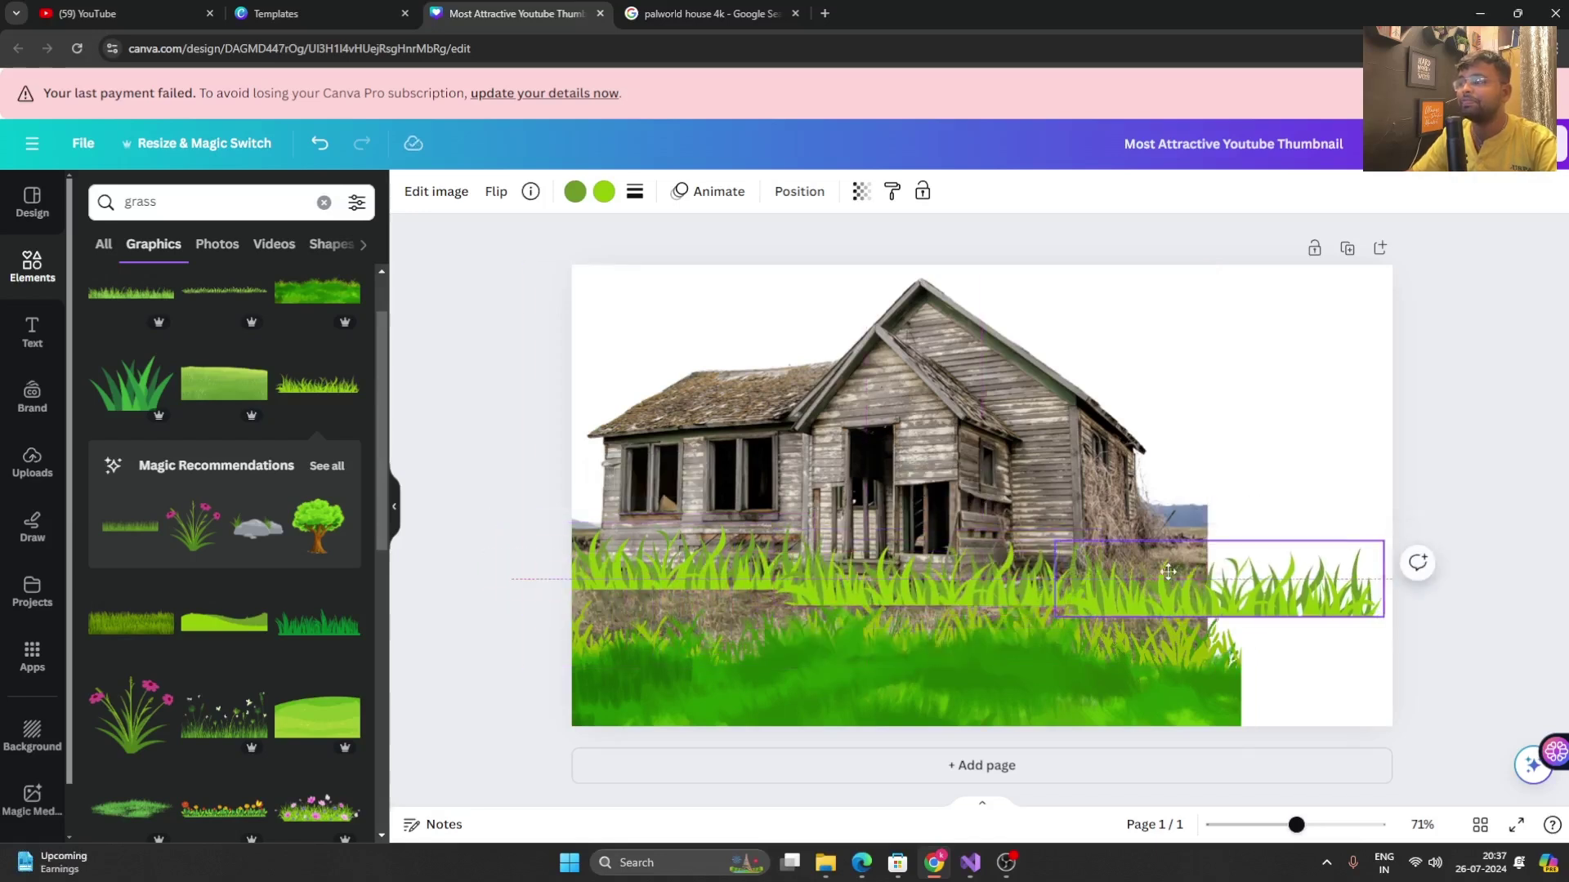
left_click_drag(1311, 584, 1261, 553)
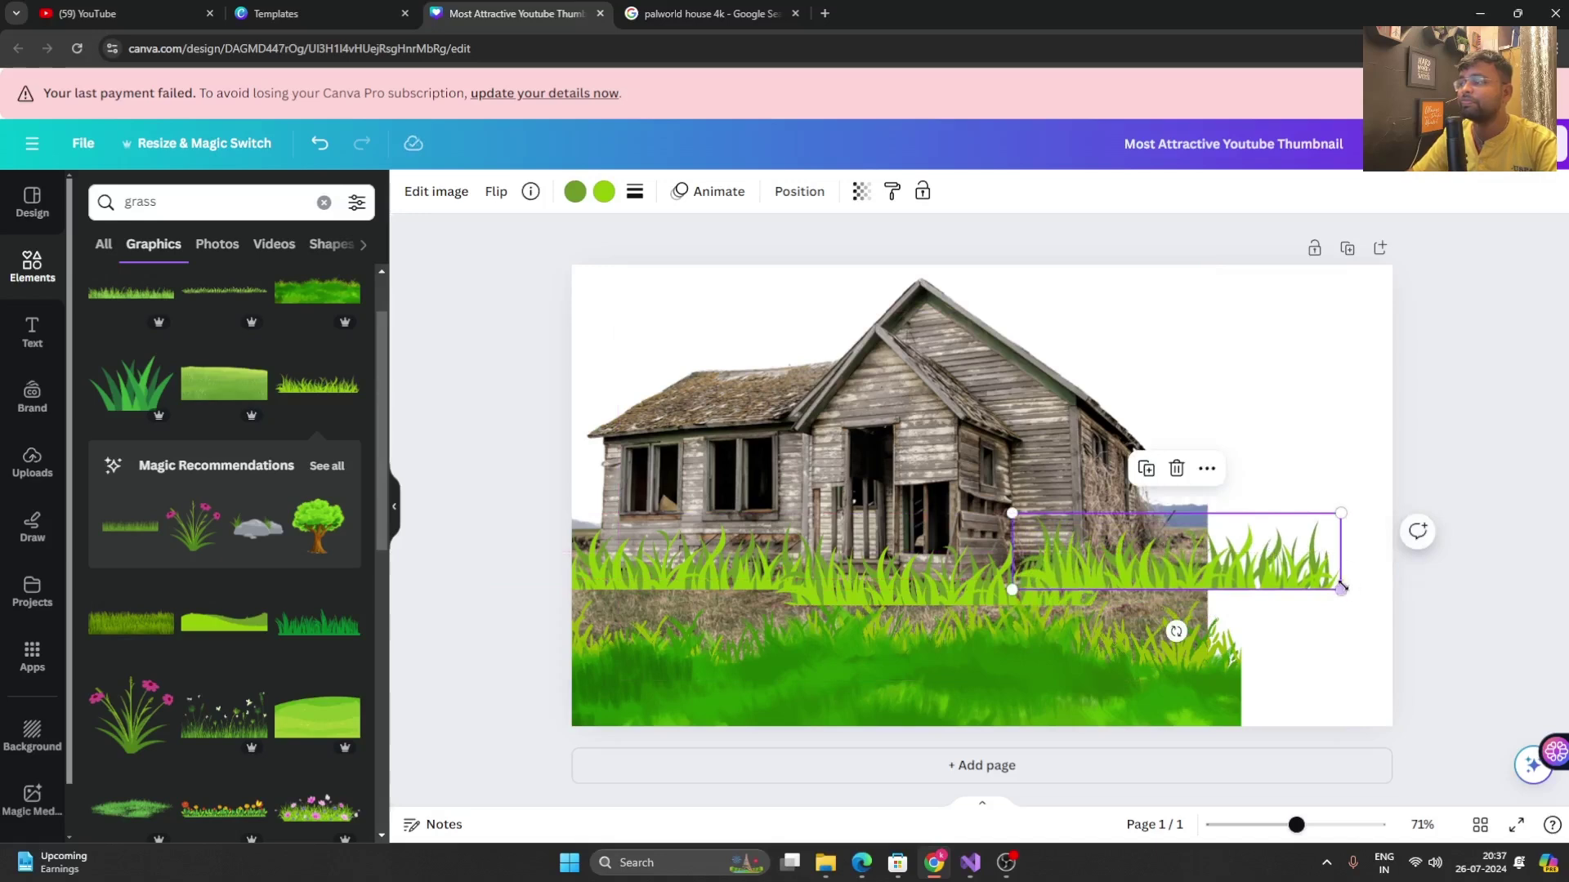
left_click_drag(1341, 589, 1114, 559)
- Delete the dense painted green grass graphic from the lower part of the page
left_click(779, 649)
mouse_move(779, 649)
left_mouse_down()
mouse_move(765, 615)
mouse_move(767, 639)
left_mouse_up()
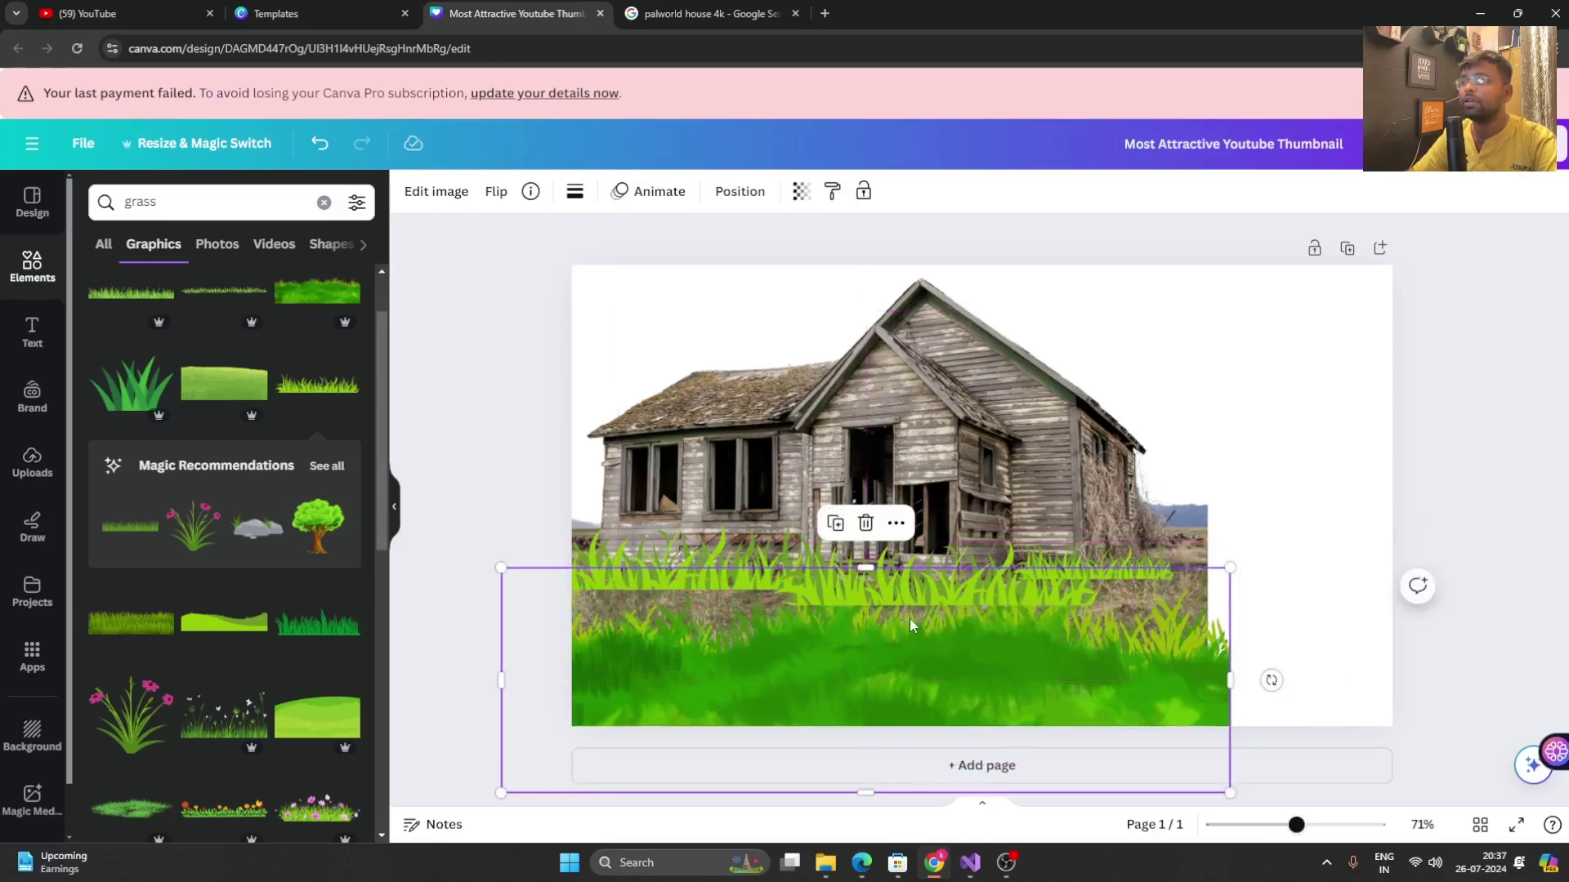
left_click(867, 524)
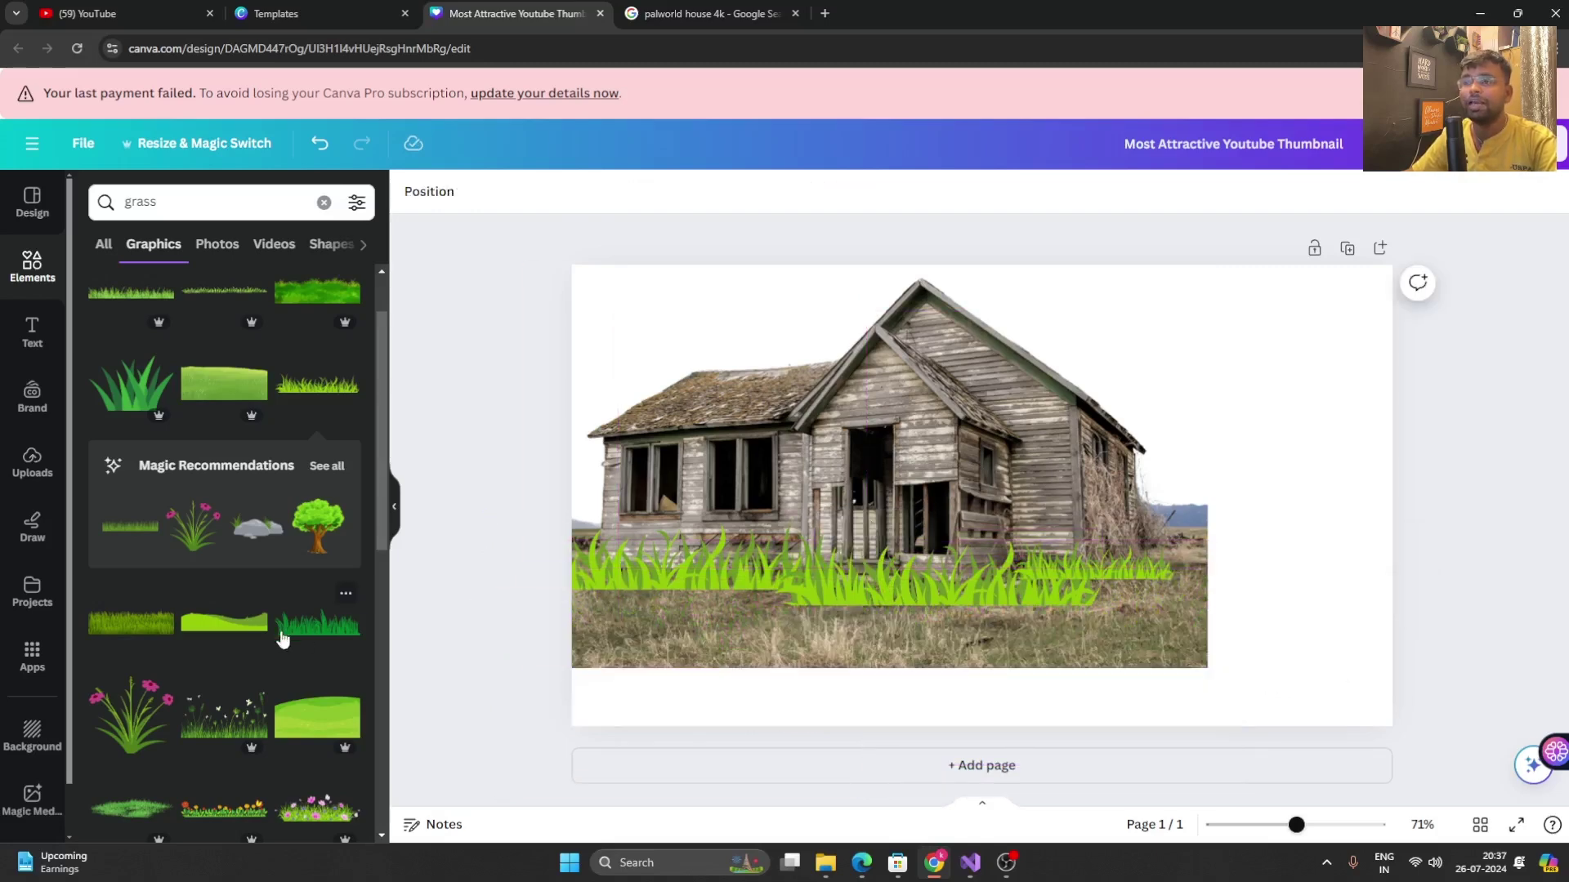
- Add the tall, thick grass graphic, enlarge it to about 1,448 by 437 across the page's full width, and lower it over the bottom edge
left_click(129, 629)
left_click_drag(817, 545, 534, 629)
left_click_drag(995, 500, 985, 606)
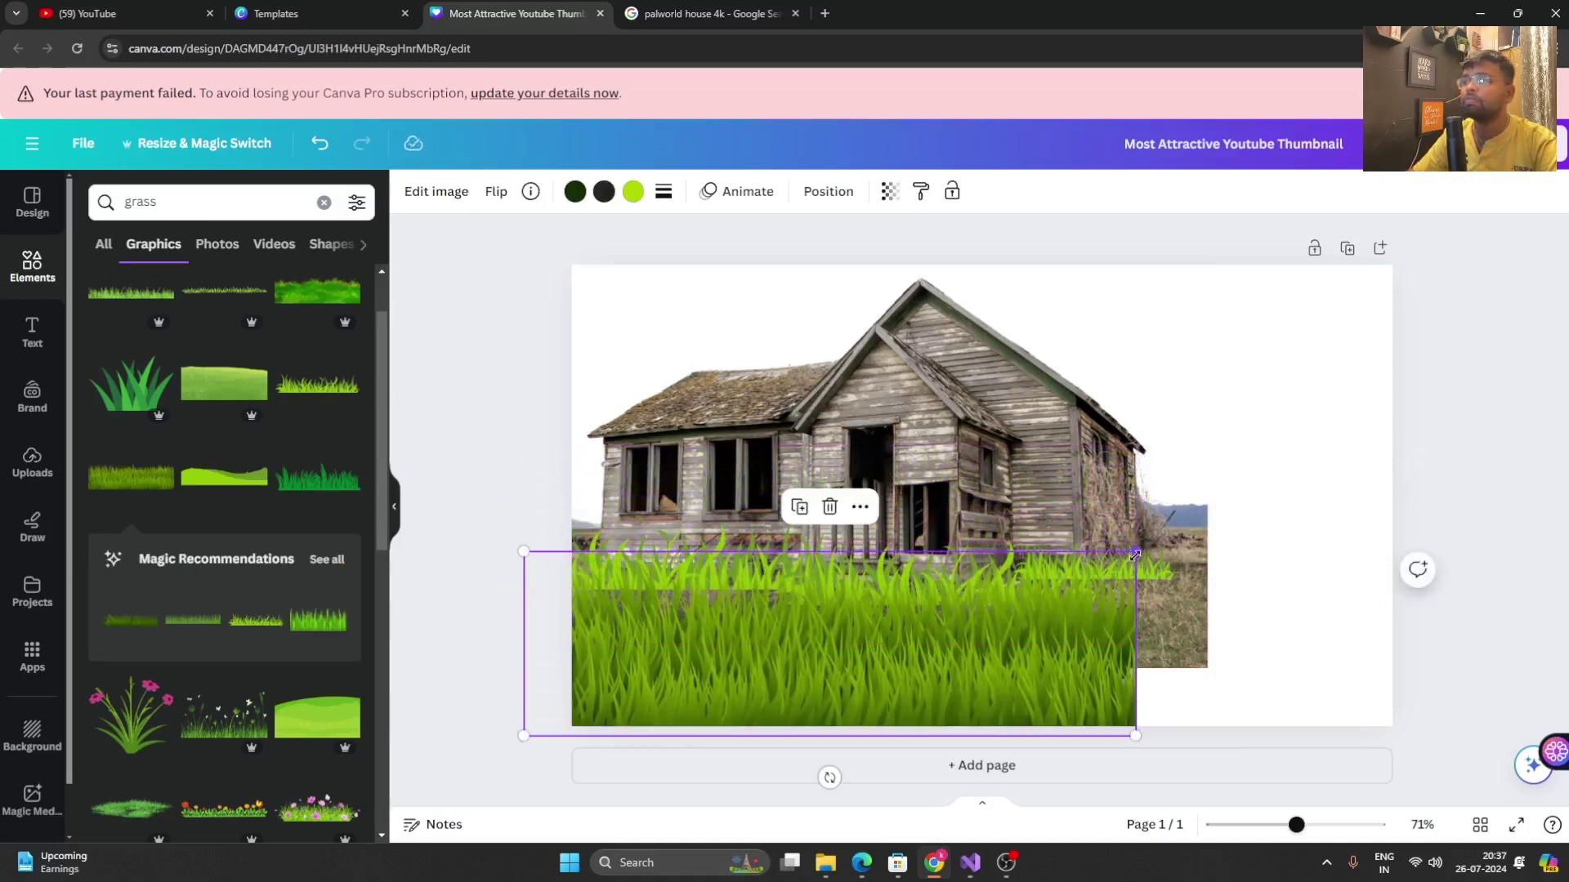
left_click_drag(1135, 555, 1453, 455)
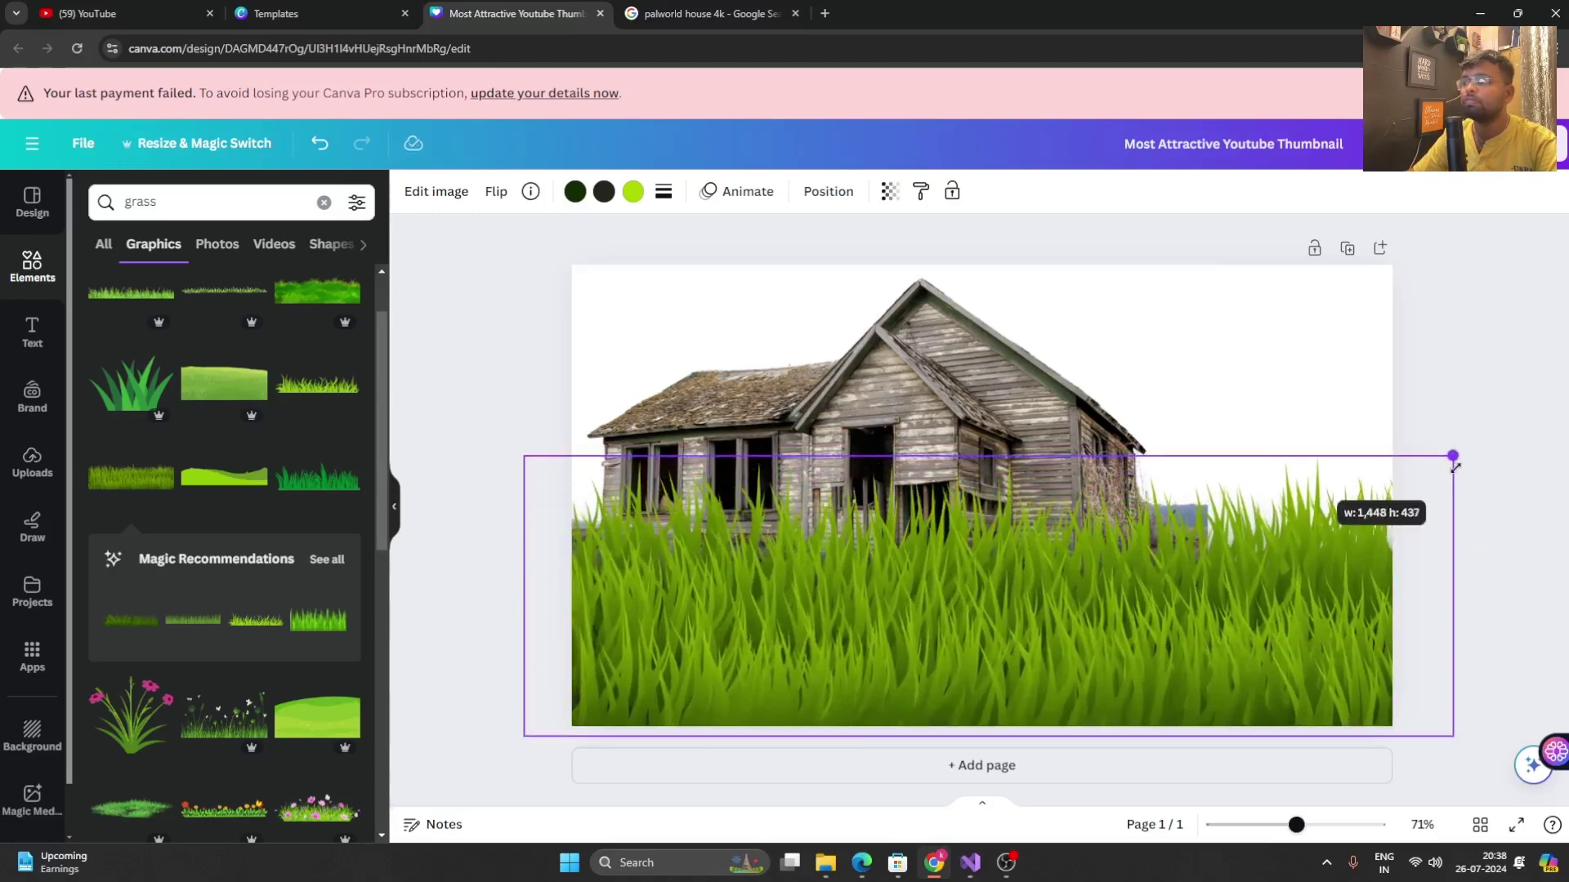
left_click_drag(1258, 599, 1235, 646)
- Shift the house photo right and down, enlarge it slightly, and place it just below the page's top edge
left_click(894, 496)
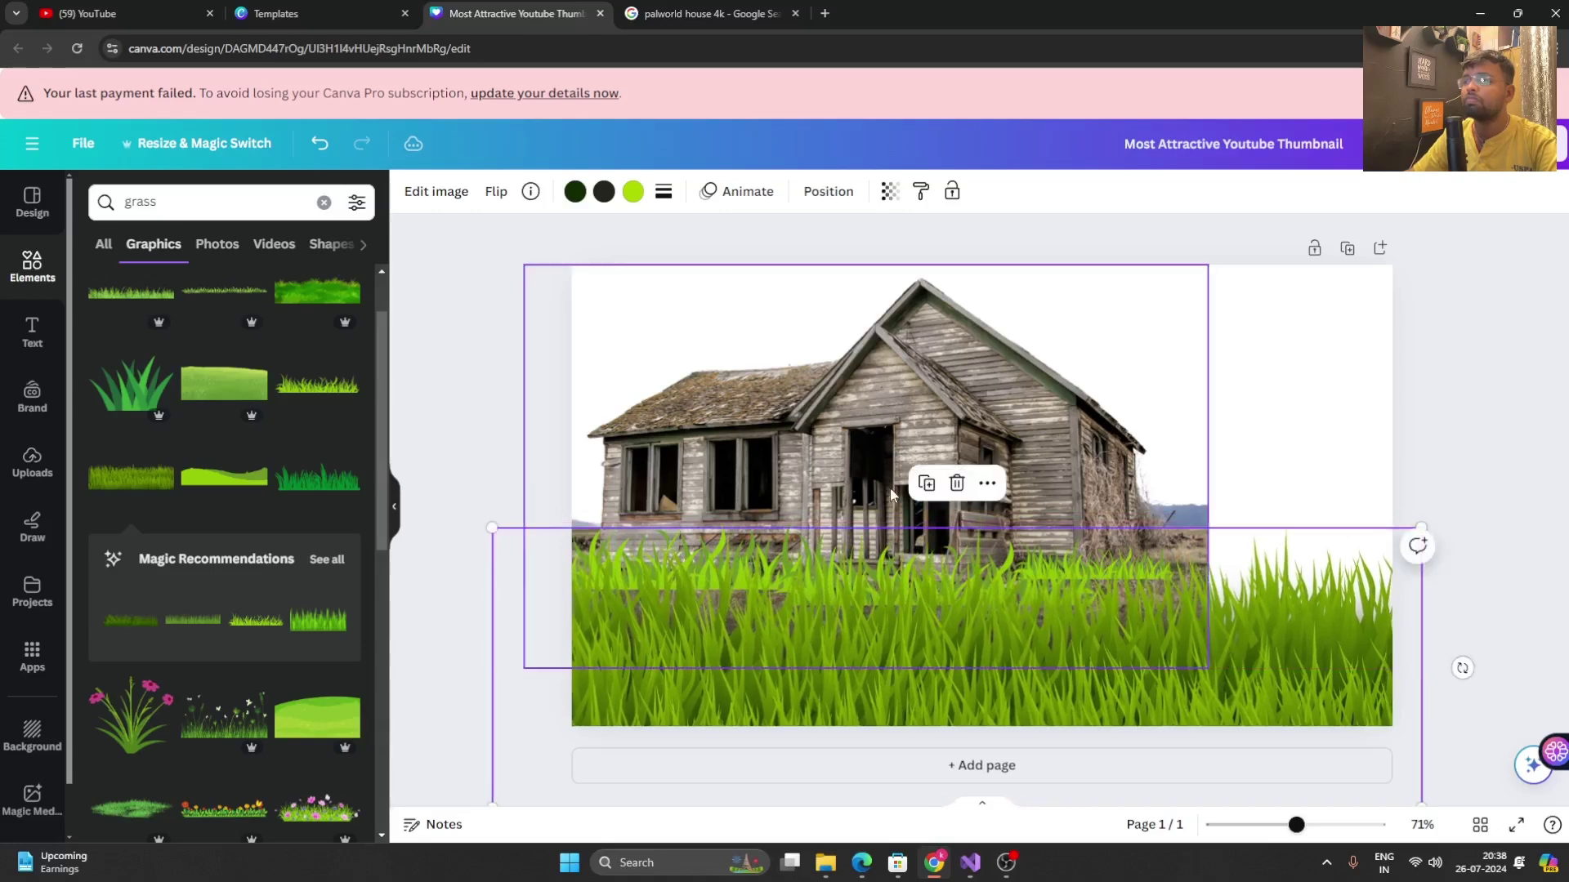
left_click_drag(846, 465, 861, 493)
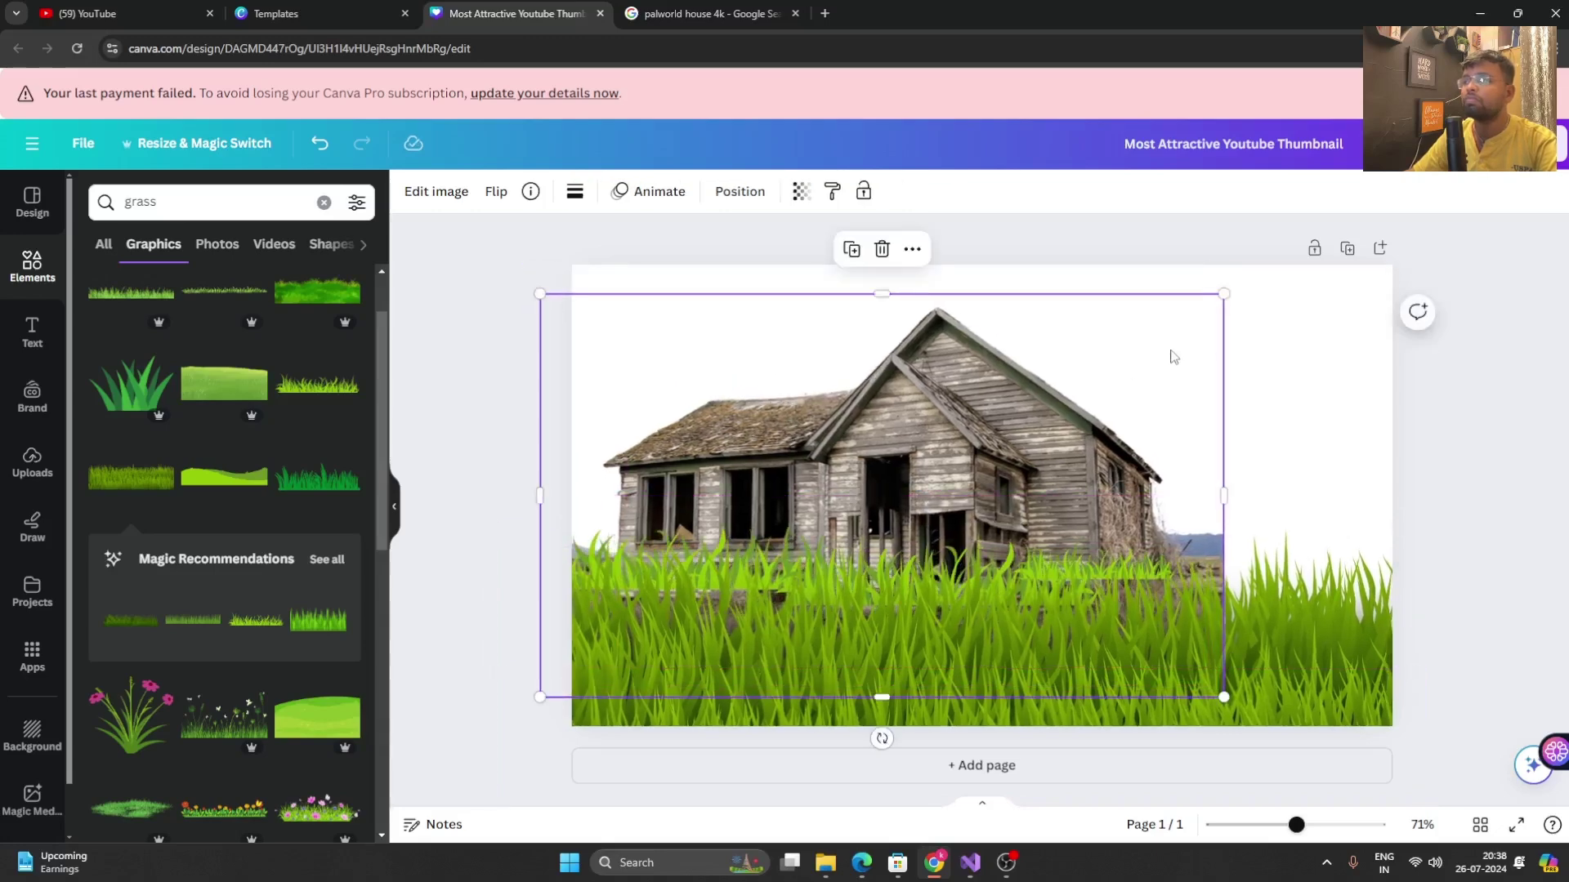
left_click_drag(1223, 294, 1269, 264)
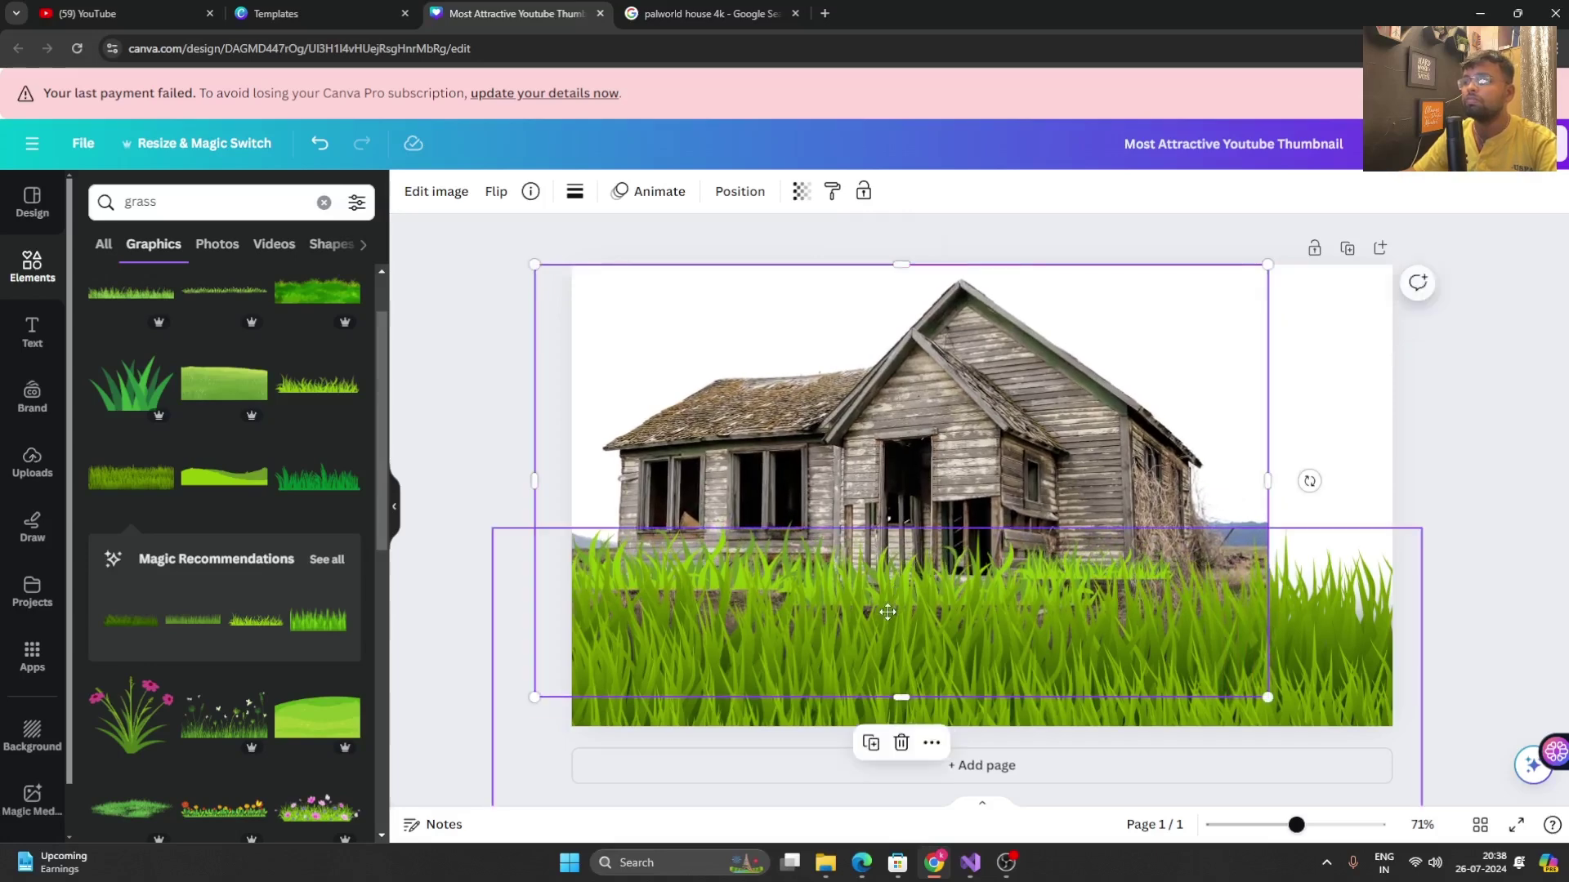
left_click_drag(887, 612, 888, 618)
- Lower the tall front grass slightly and crop the house photo's right side close to the house wall
left_click(1305, 655)
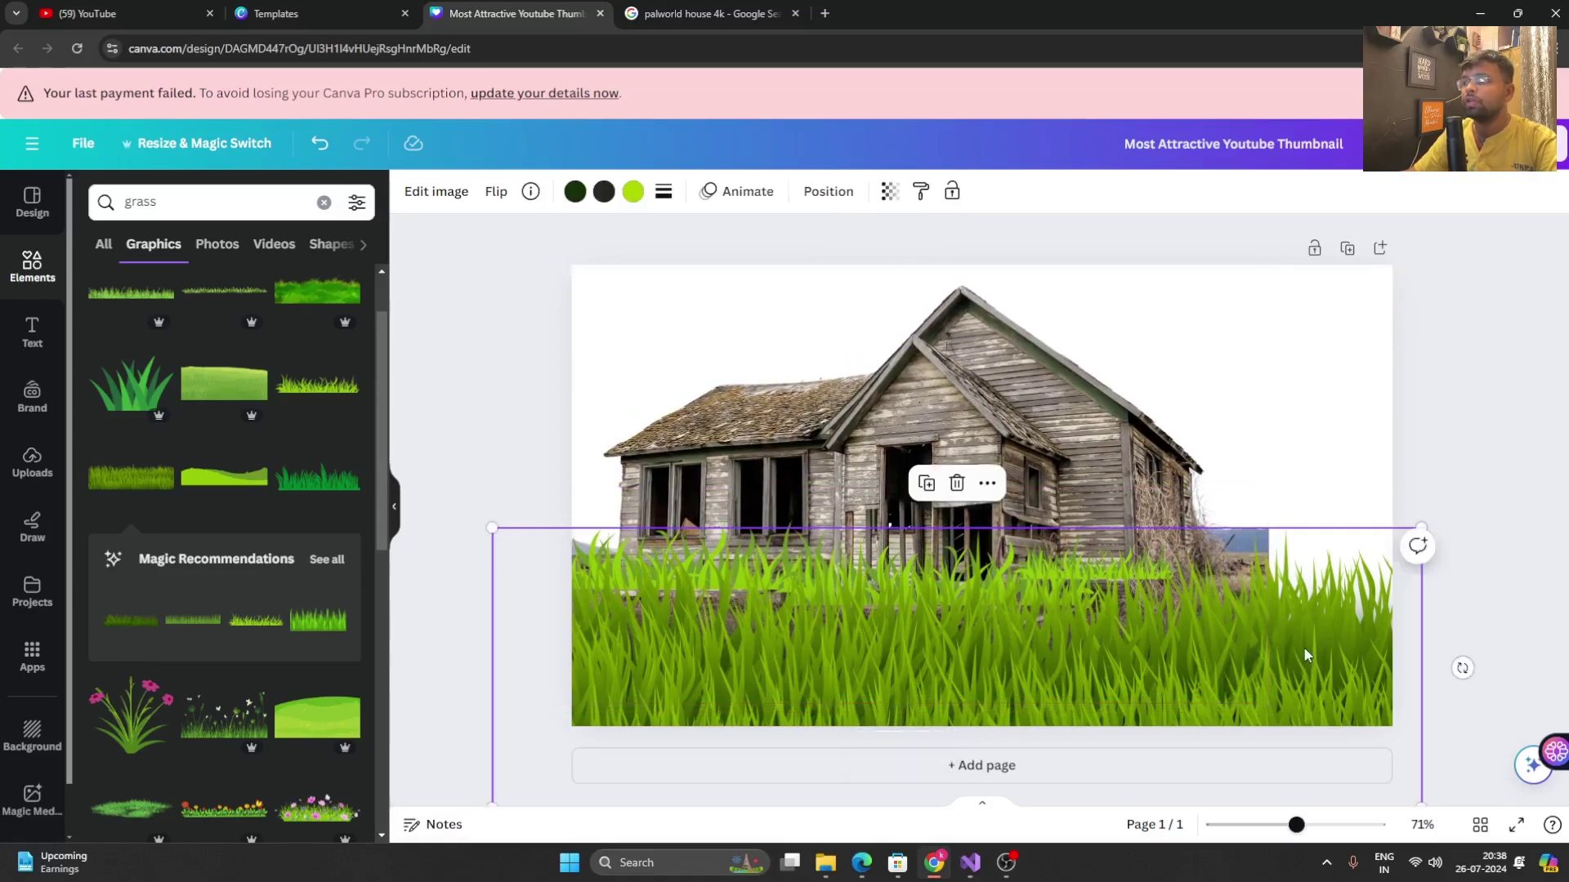
left_click_drag(1302, 648, 1295, 685)
left_click(1255, 543)
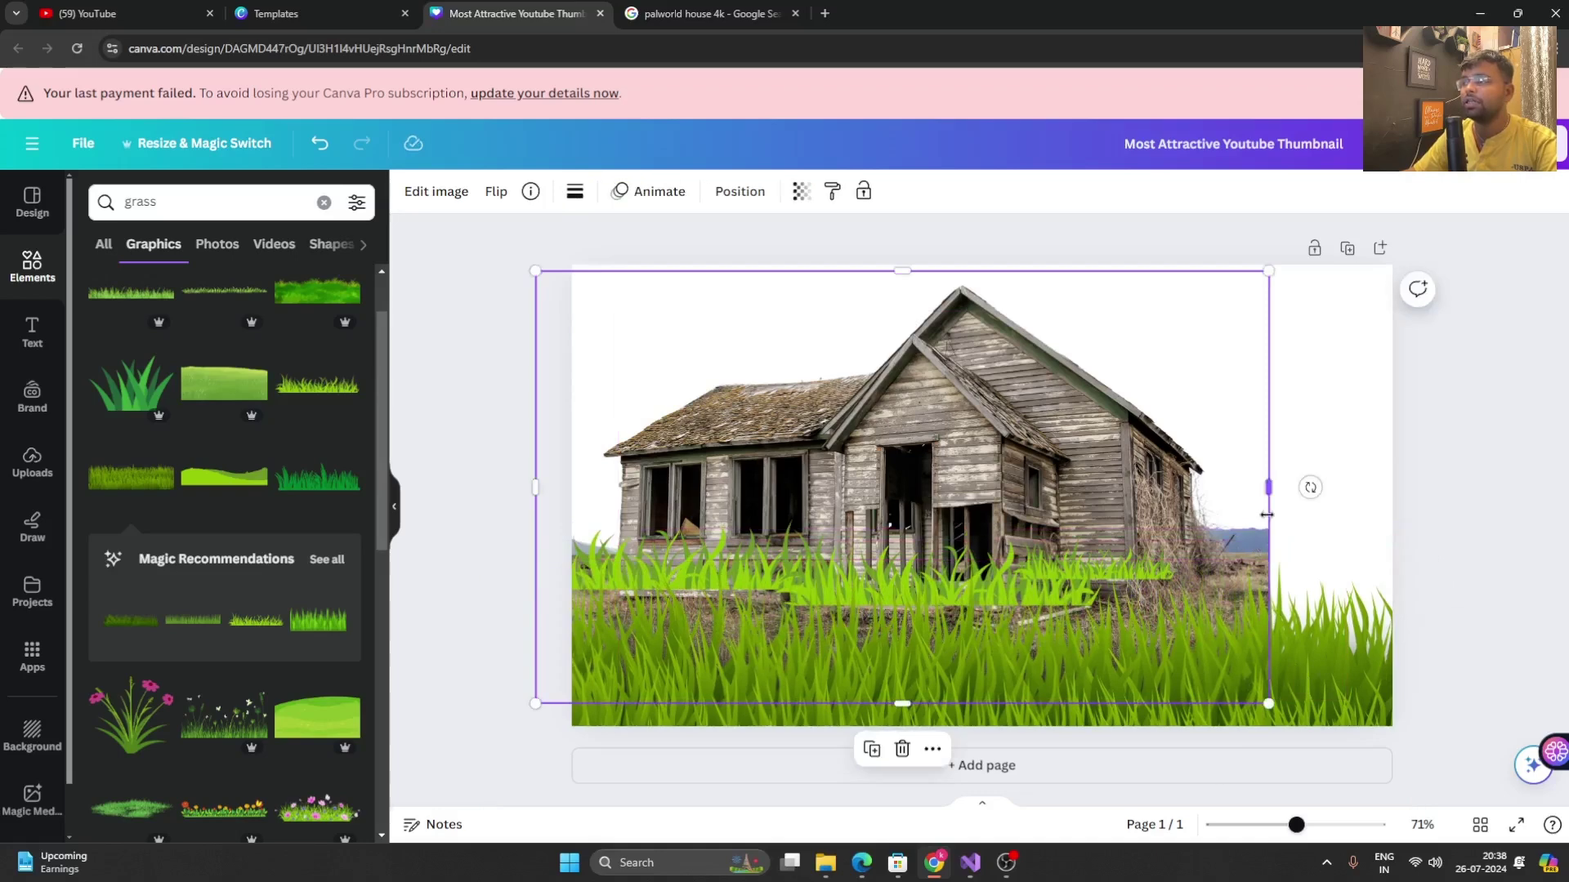
left_click_drag(1268, 488, 1217, 509)
left_click(1442, 546)
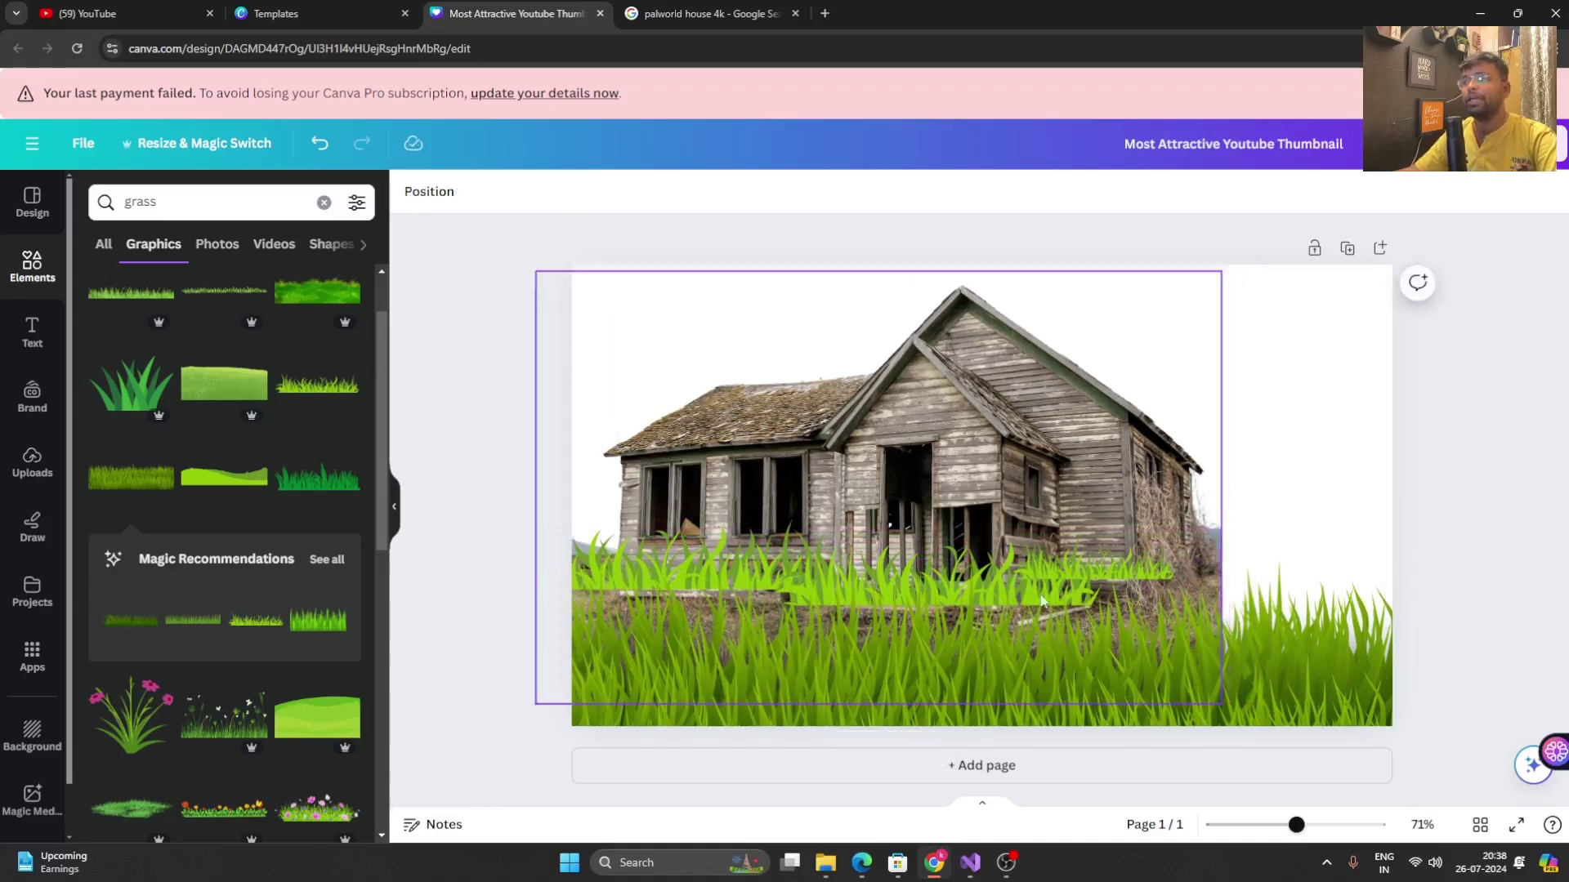
- Lower the left and middle light-green grass strips so they blend into the tall front grass
left_click(864, 601)
left_click(768, 562)
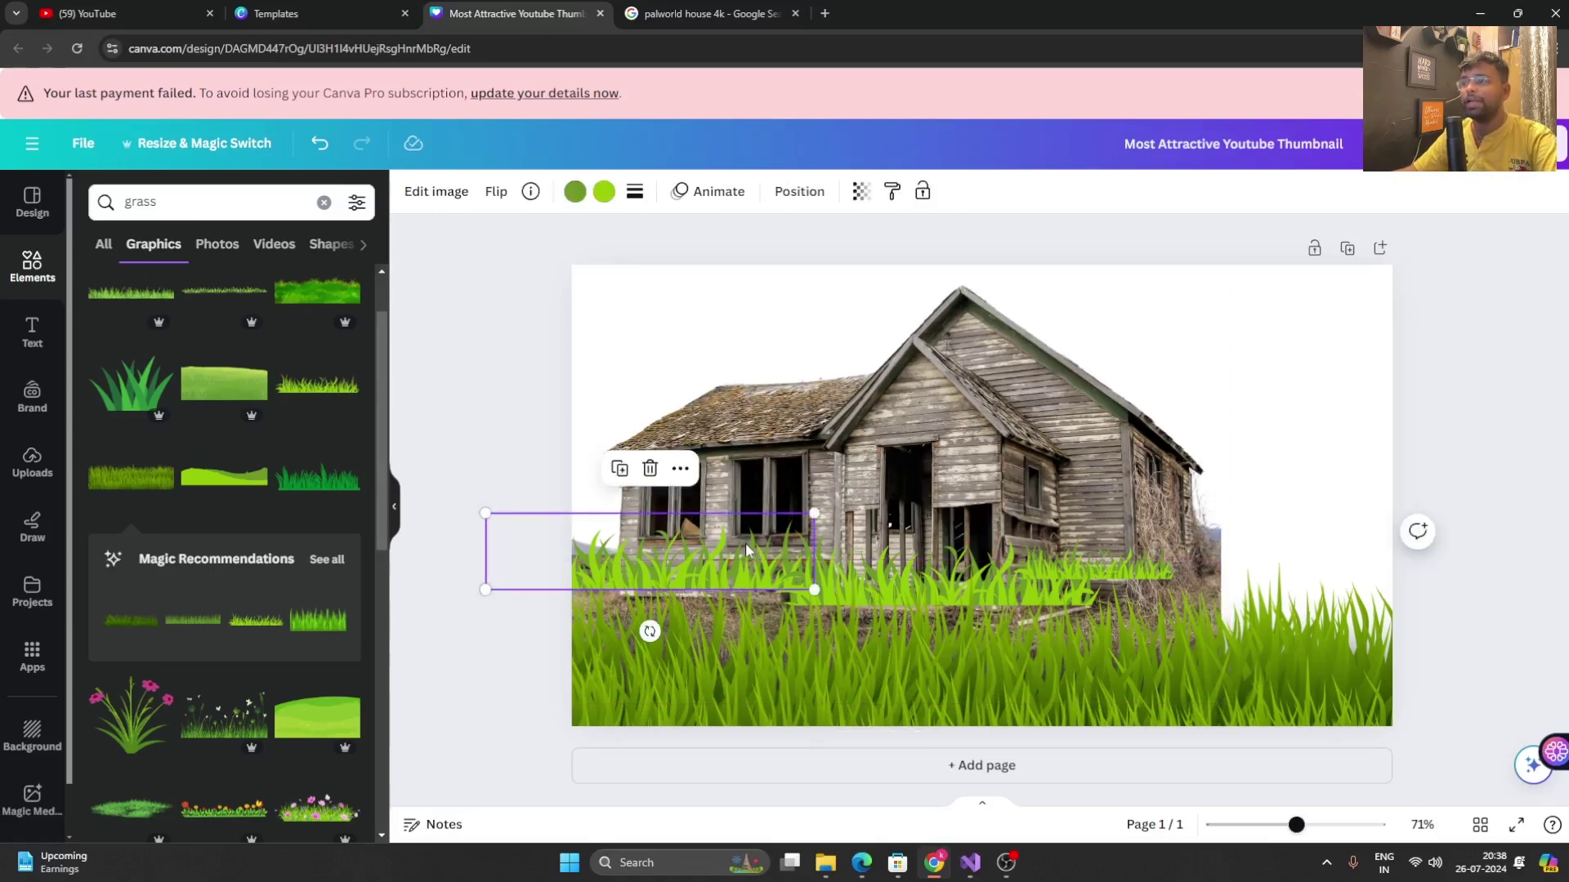
left_click_drag(768, 561, 771, 621)
left_click(827, 574)
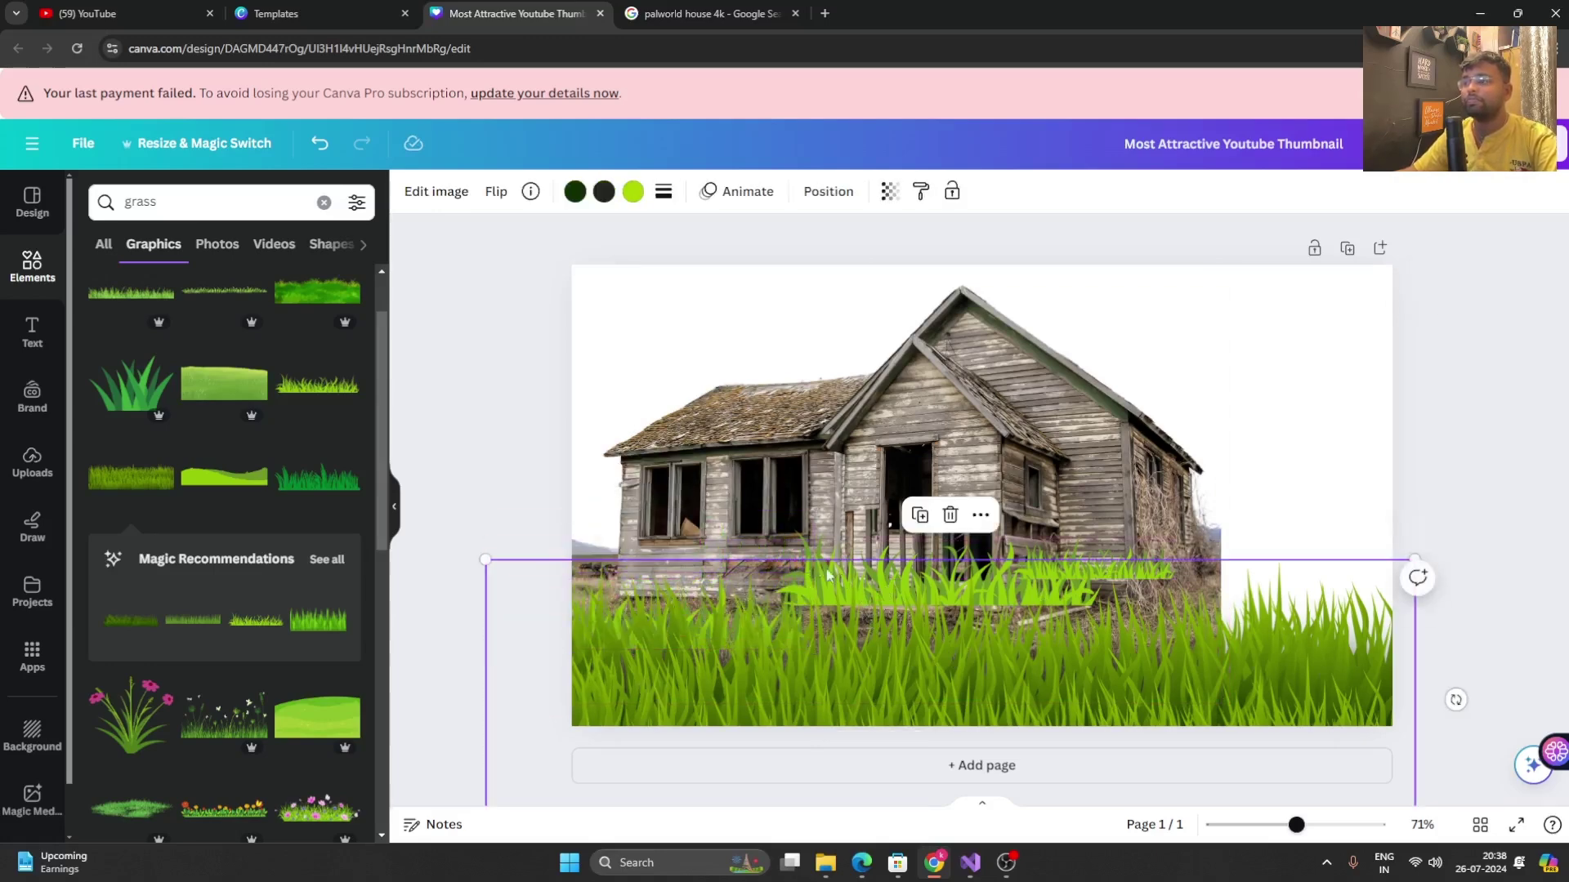
left_click_drag(857, 586, 899, 603)
- Lower the small right-hand grass strip into the front grass and enlarge it to about 354 by 82
left_click(1088, 559)
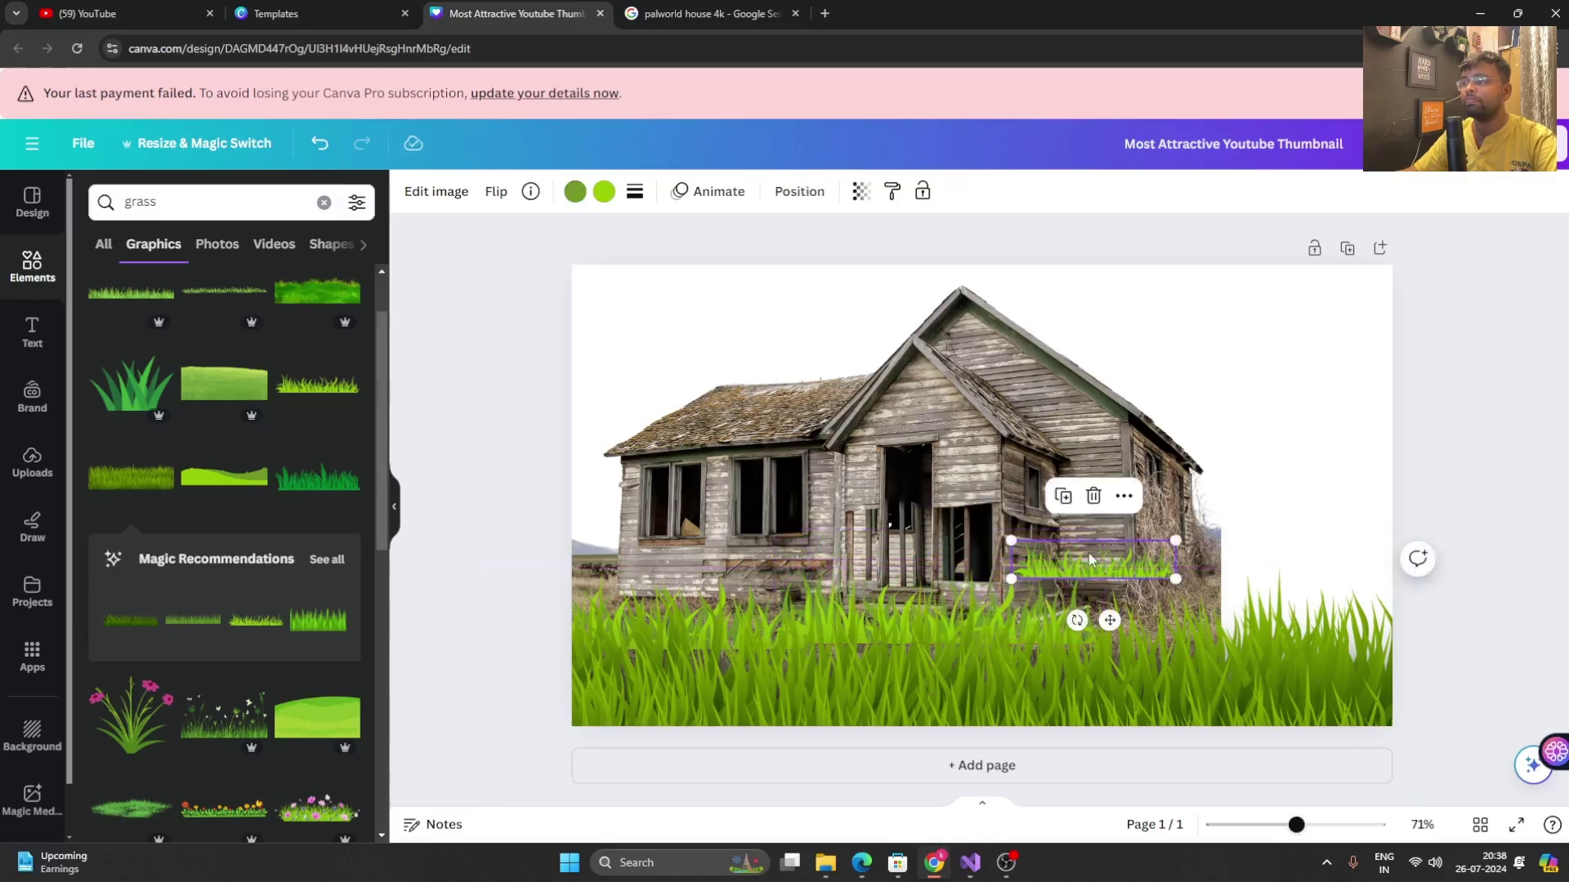
left_click_drag(1089, 560, 1109, 610)
left_click_drag(1195, 589, 1250, 576)
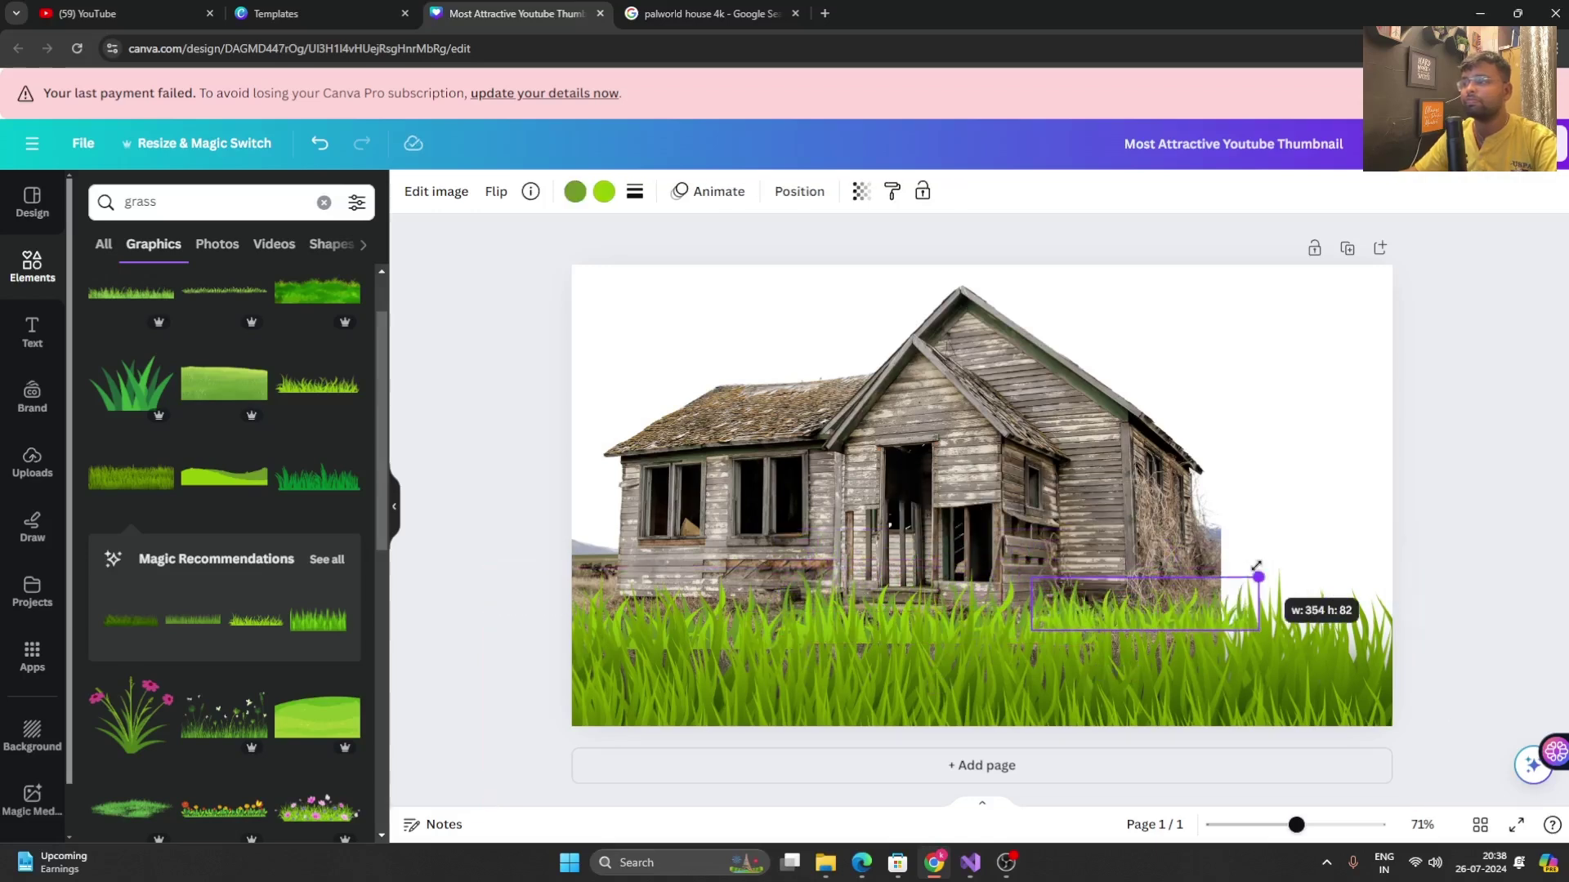
left_click(1525, 538)
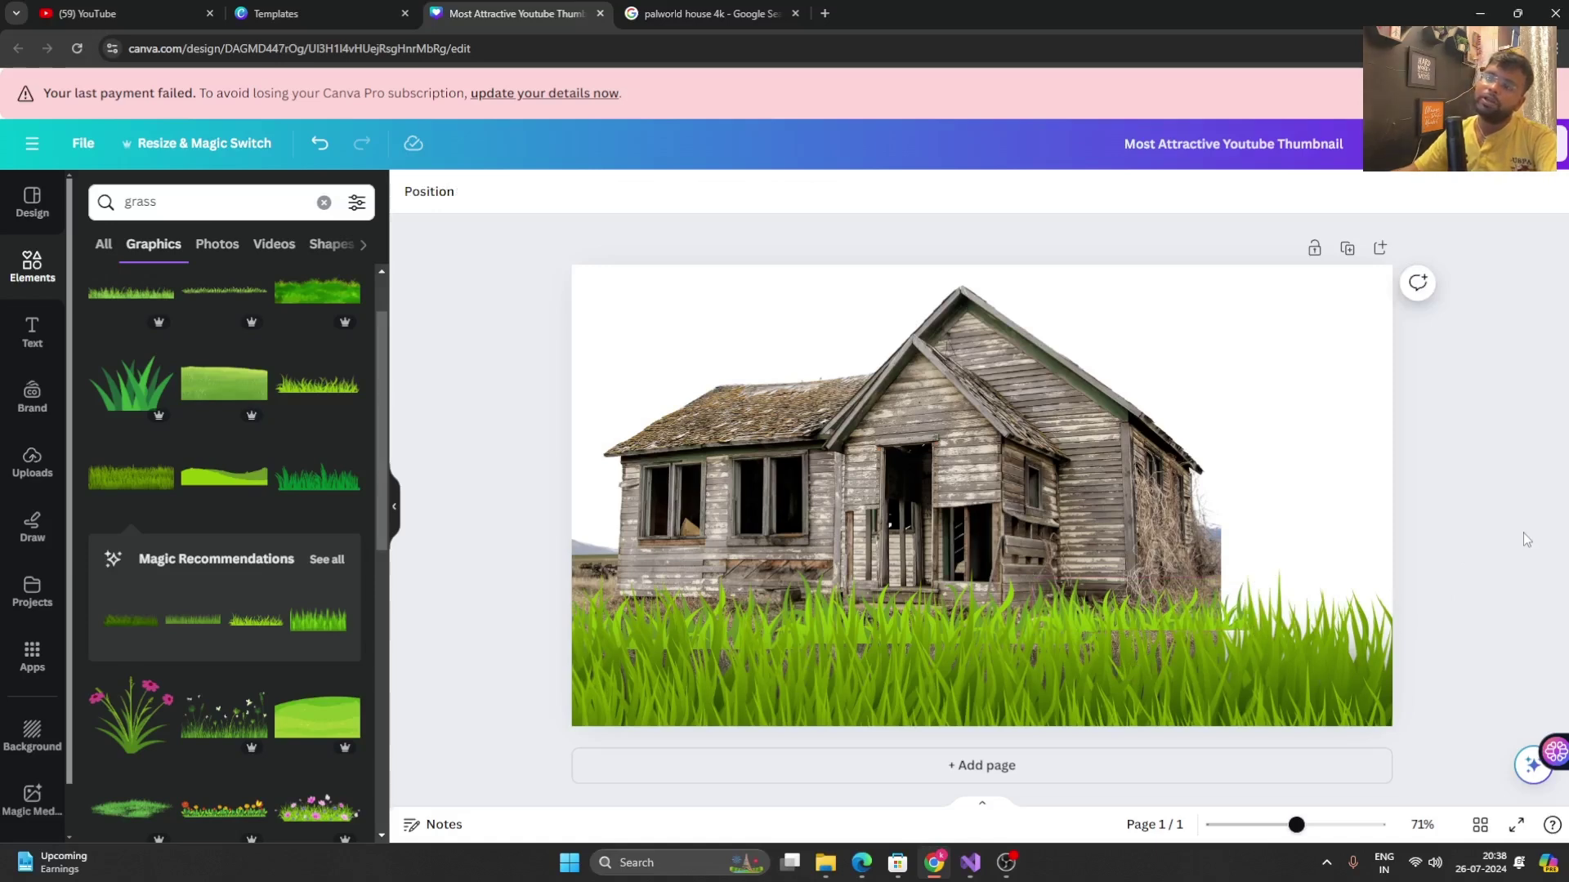
- Search the elements for "animated sky" and limit the results to photos
left_click(16, 262)
left_click(165, 211)
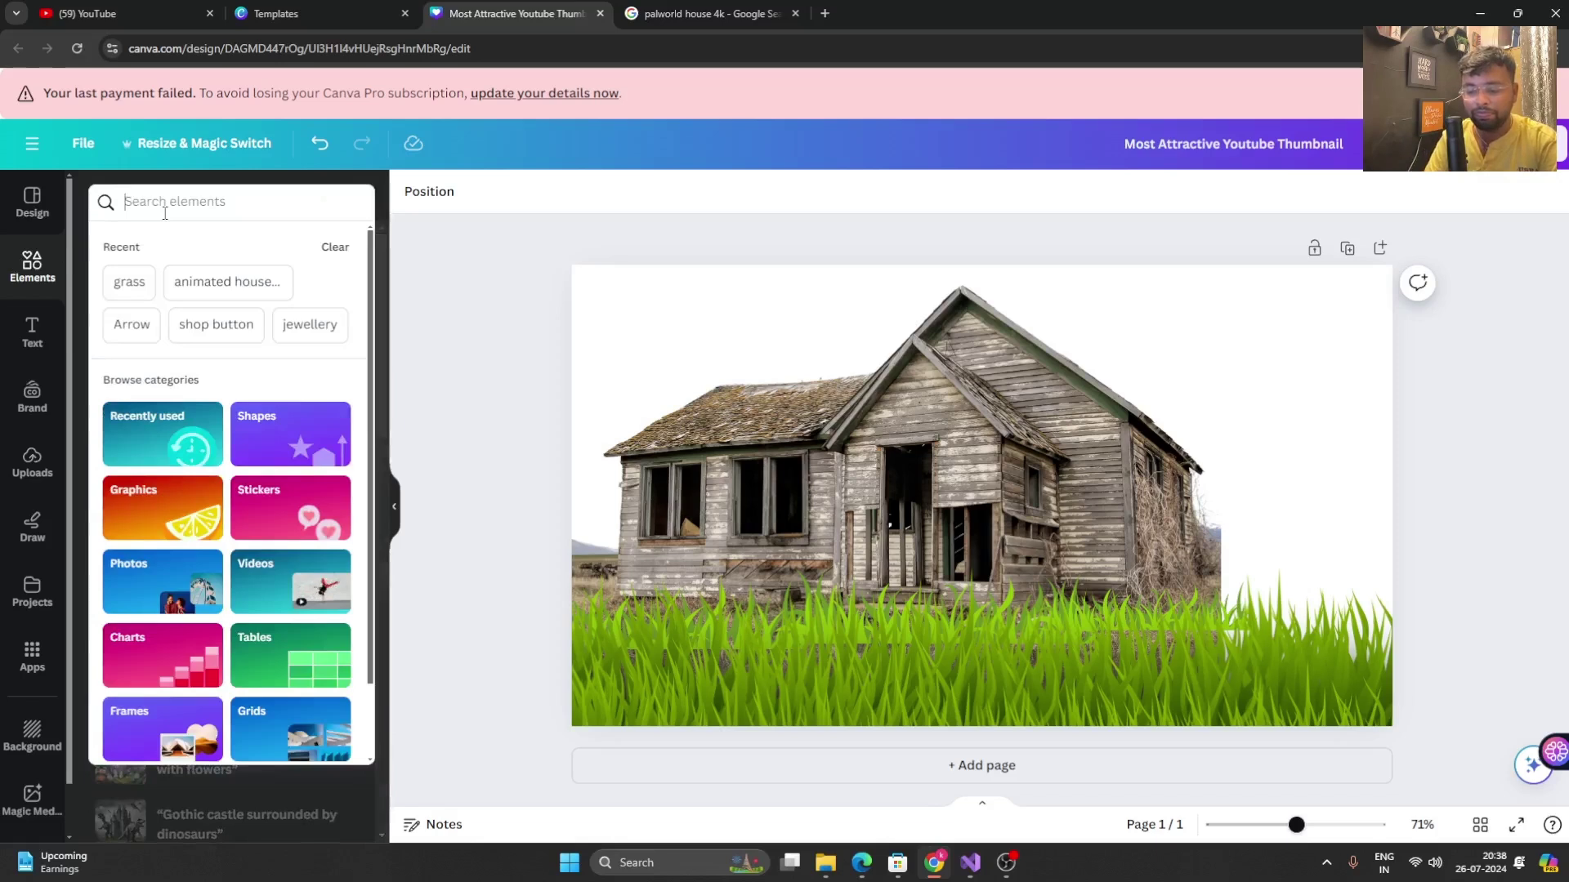
type("anima")
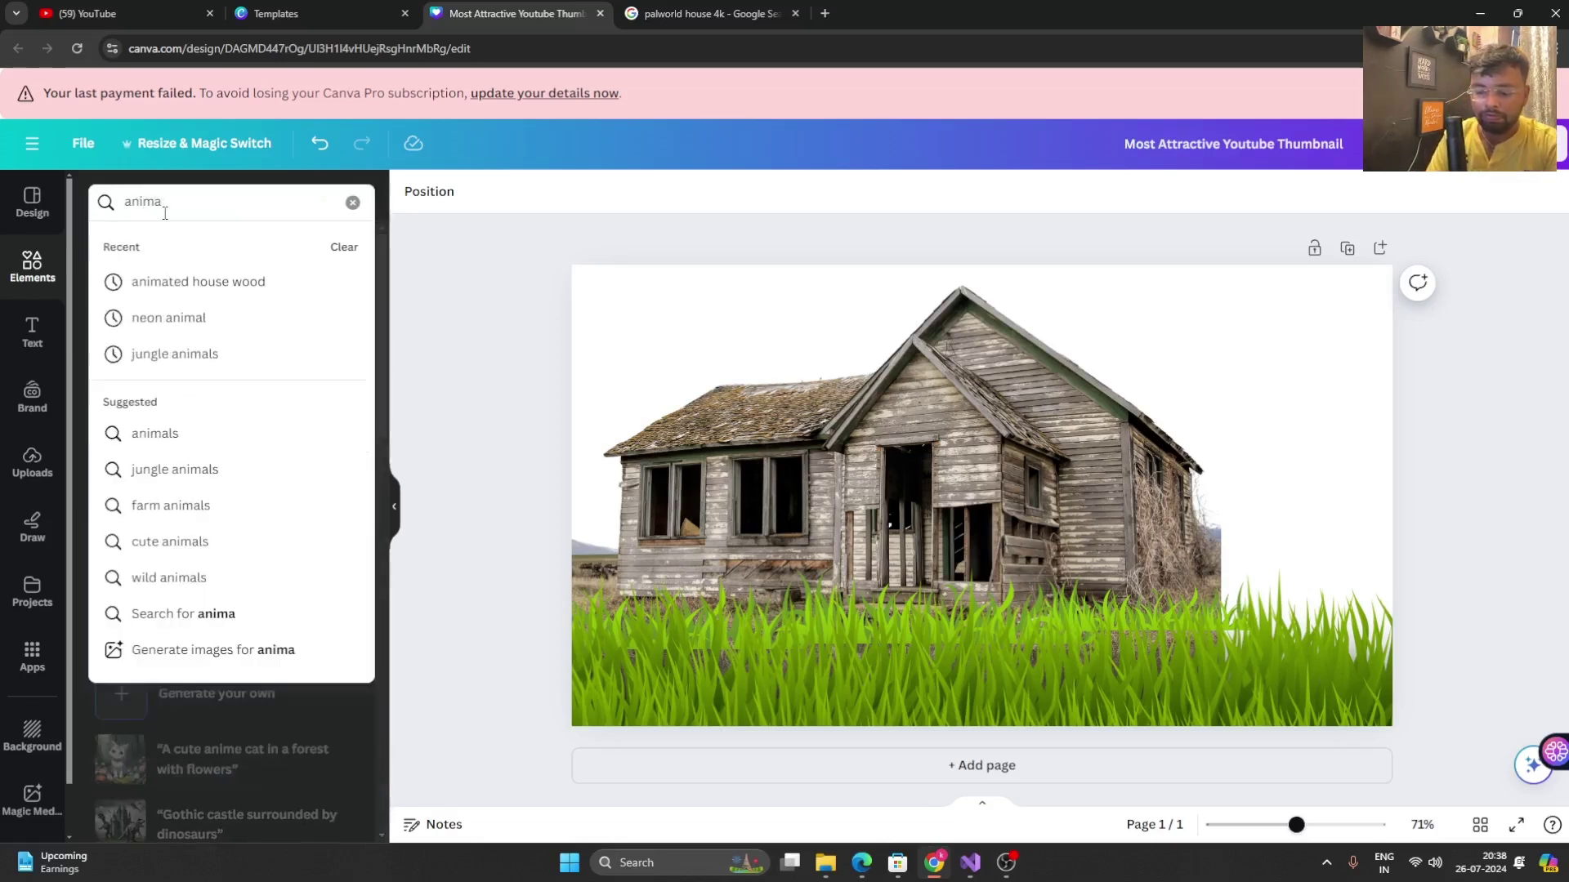
type("ted ")
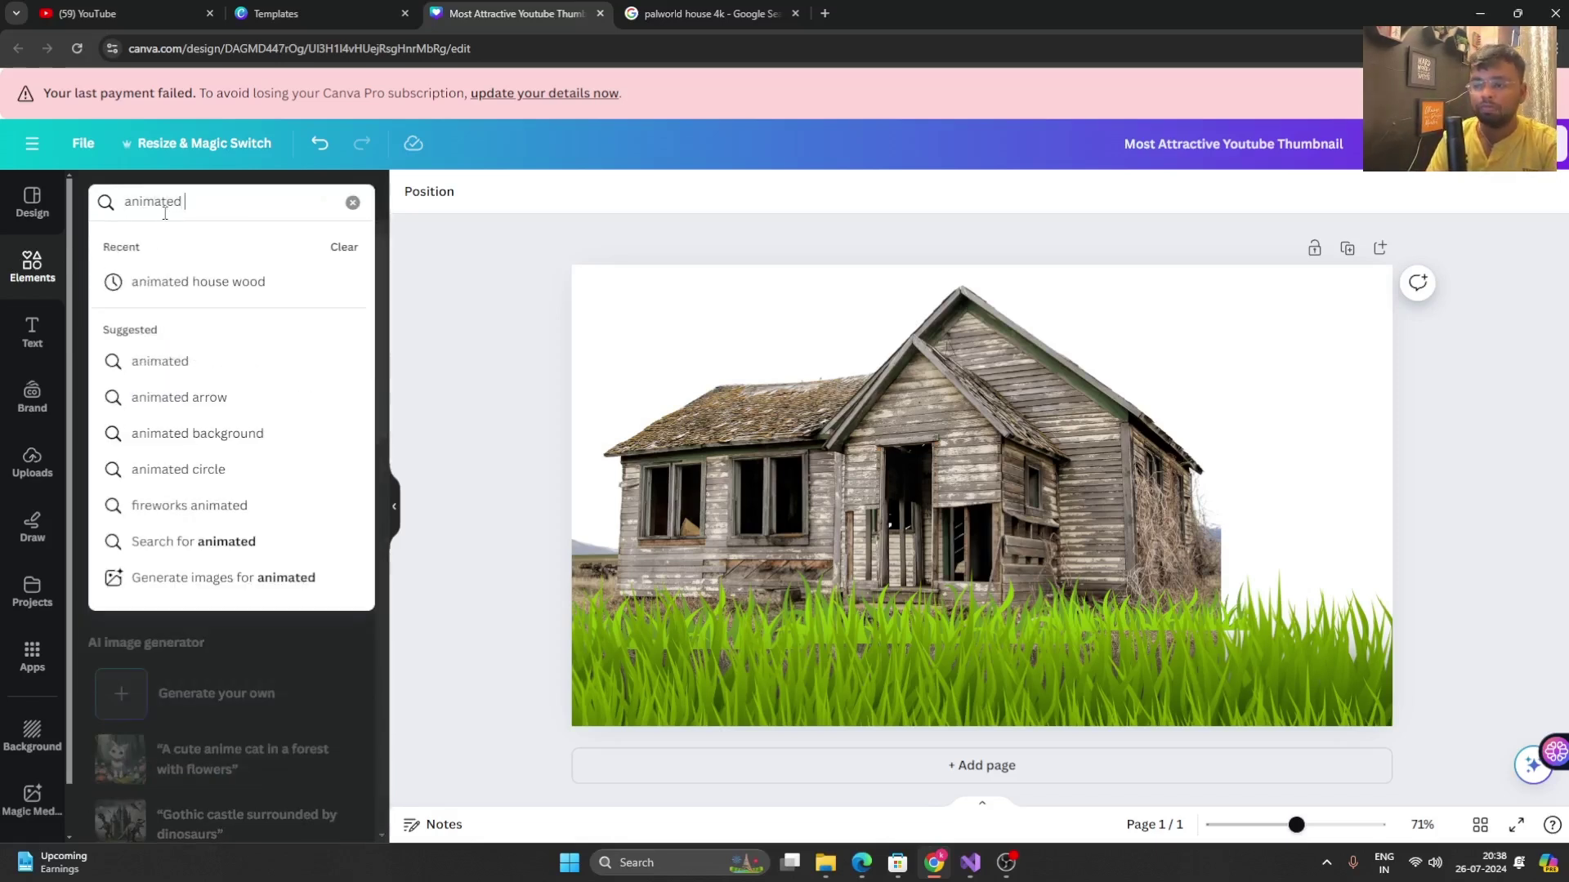
type("sky")
key("Return")
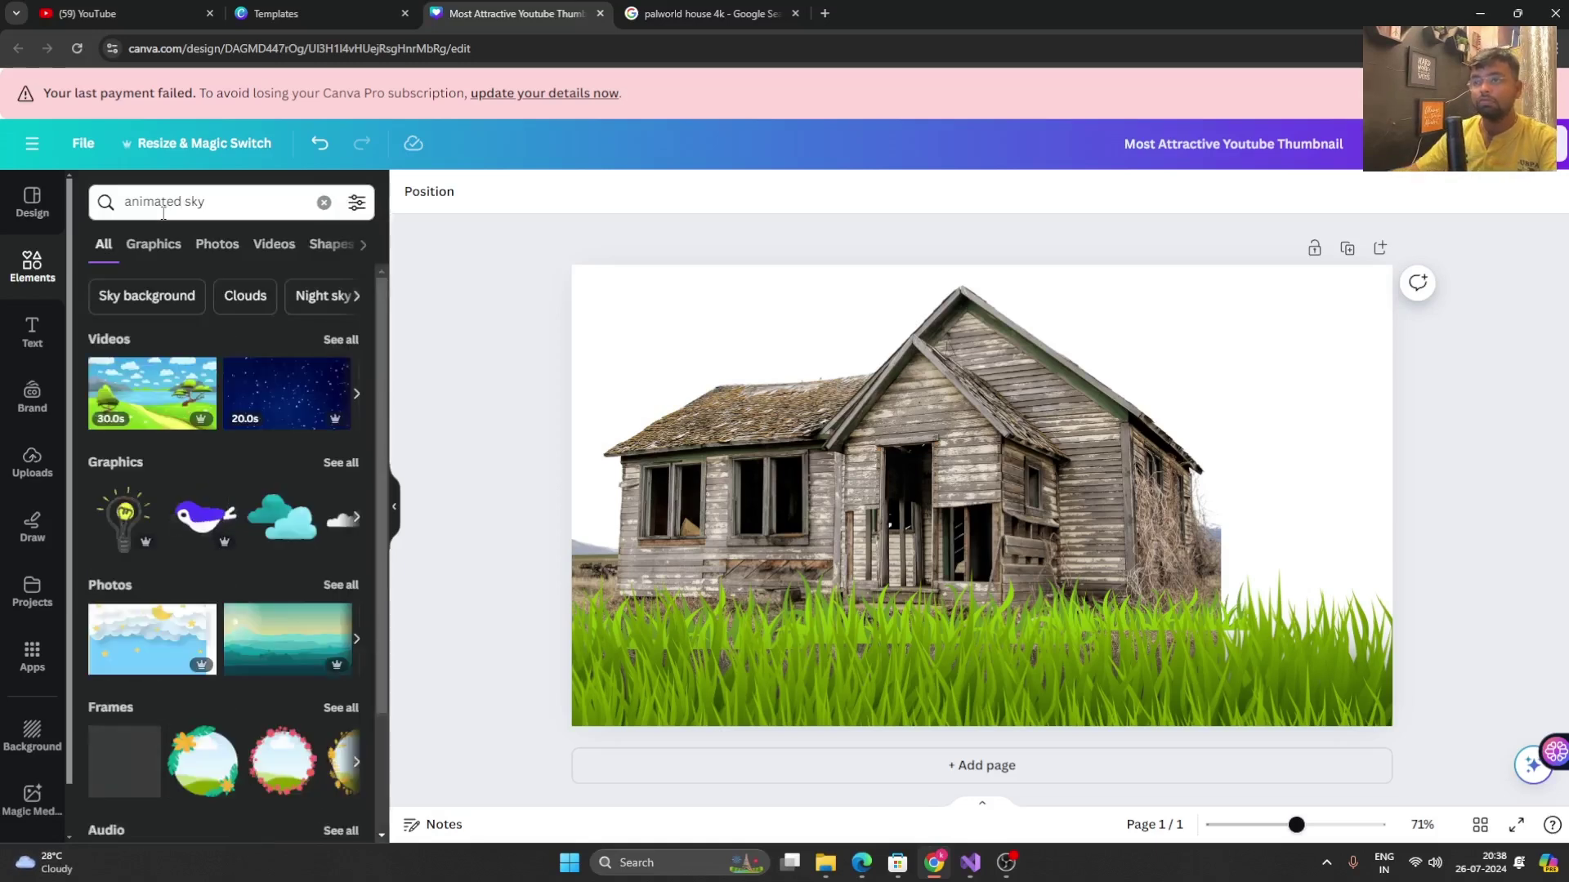
left_click(141, 249)
left_click(214, 245)
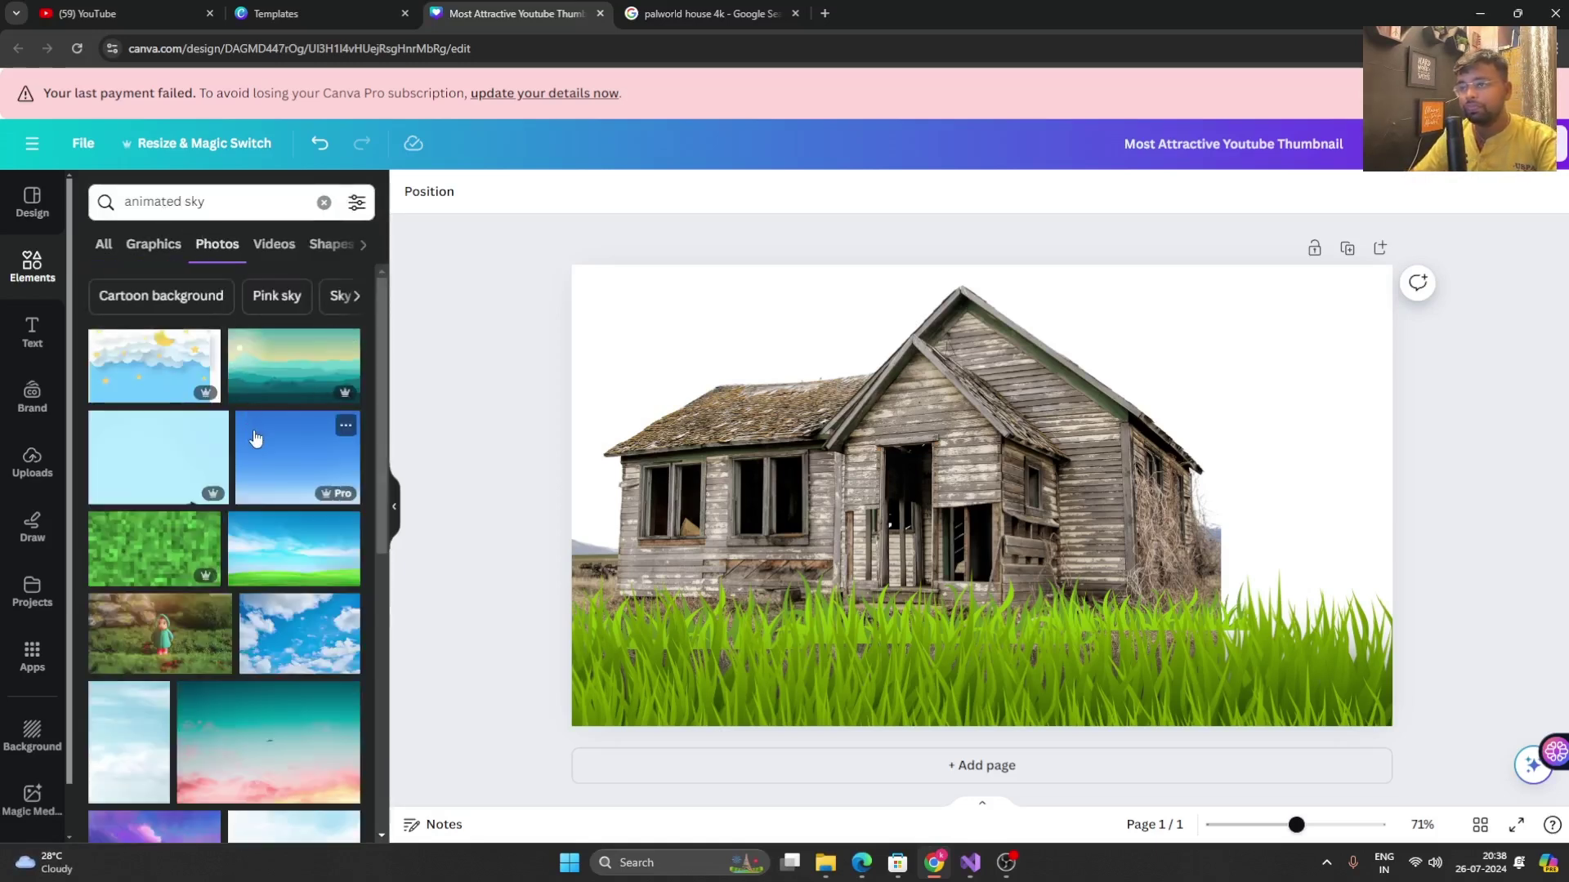
- Add the purple and pink cloudy sky photo and stretch it across the page's full width, down to the grass
scroll(266, 449, "down", 2)
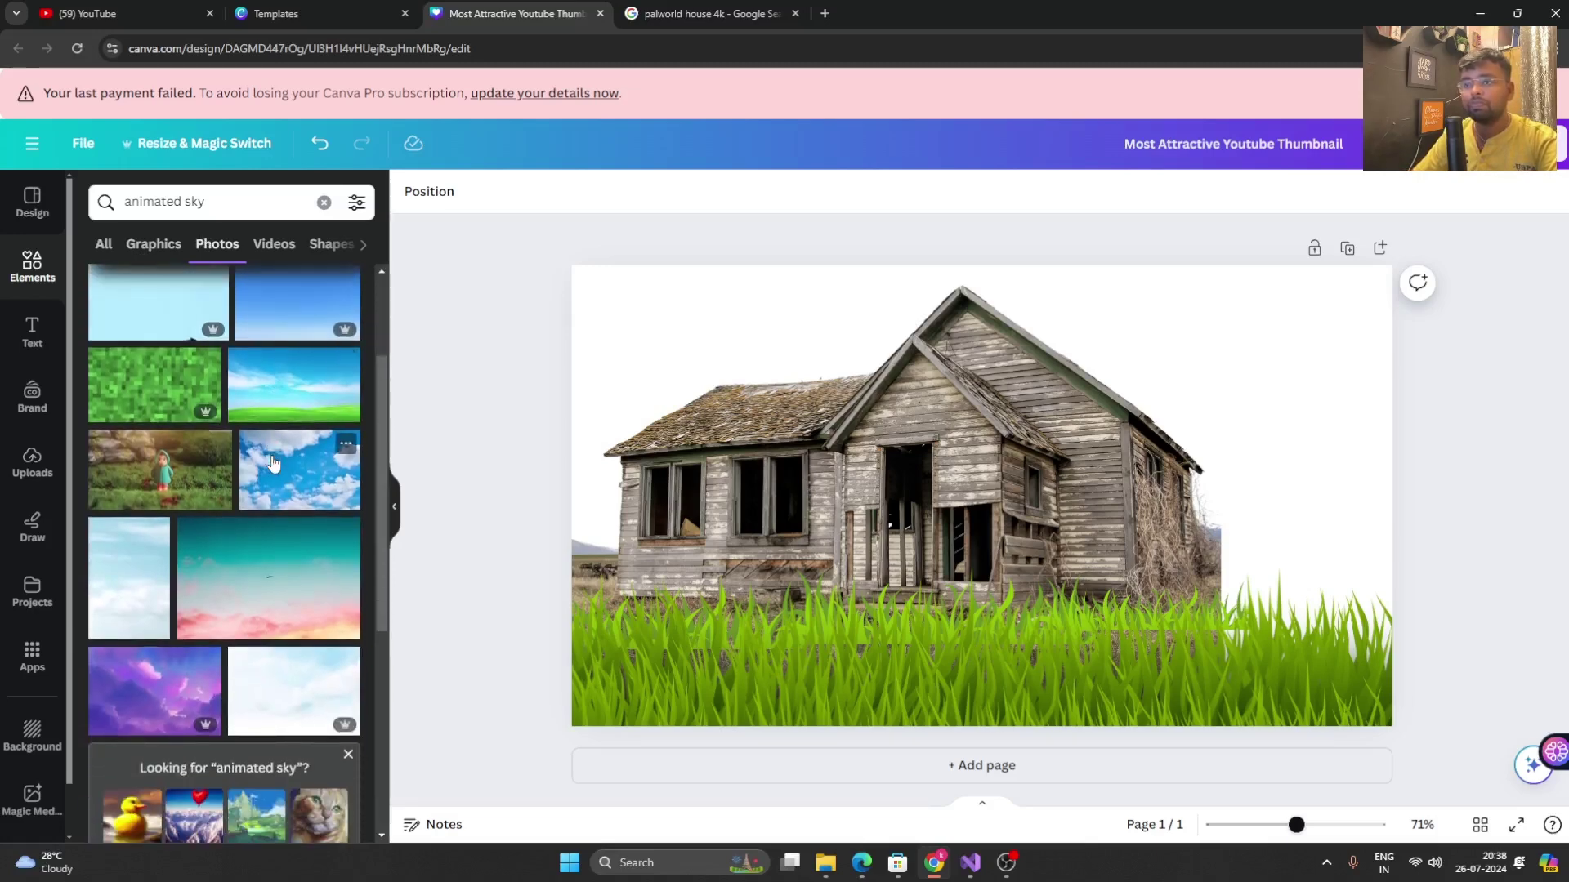
scroll(273, 463, "down", 2)
left_click(97, 550)
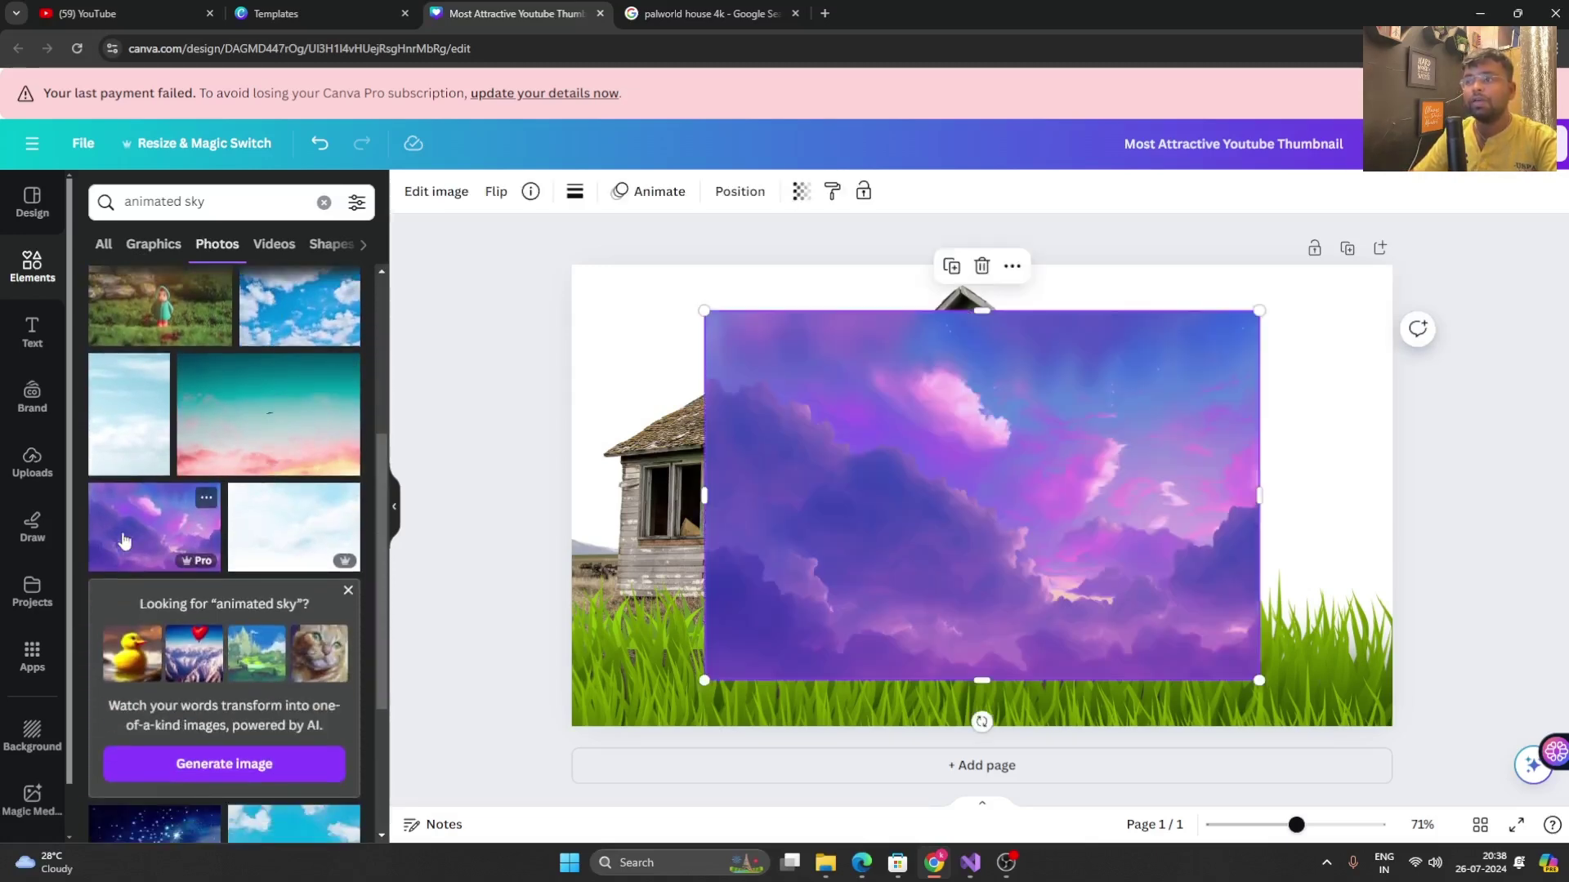
left_click_drag(844, 459, 658, 377)
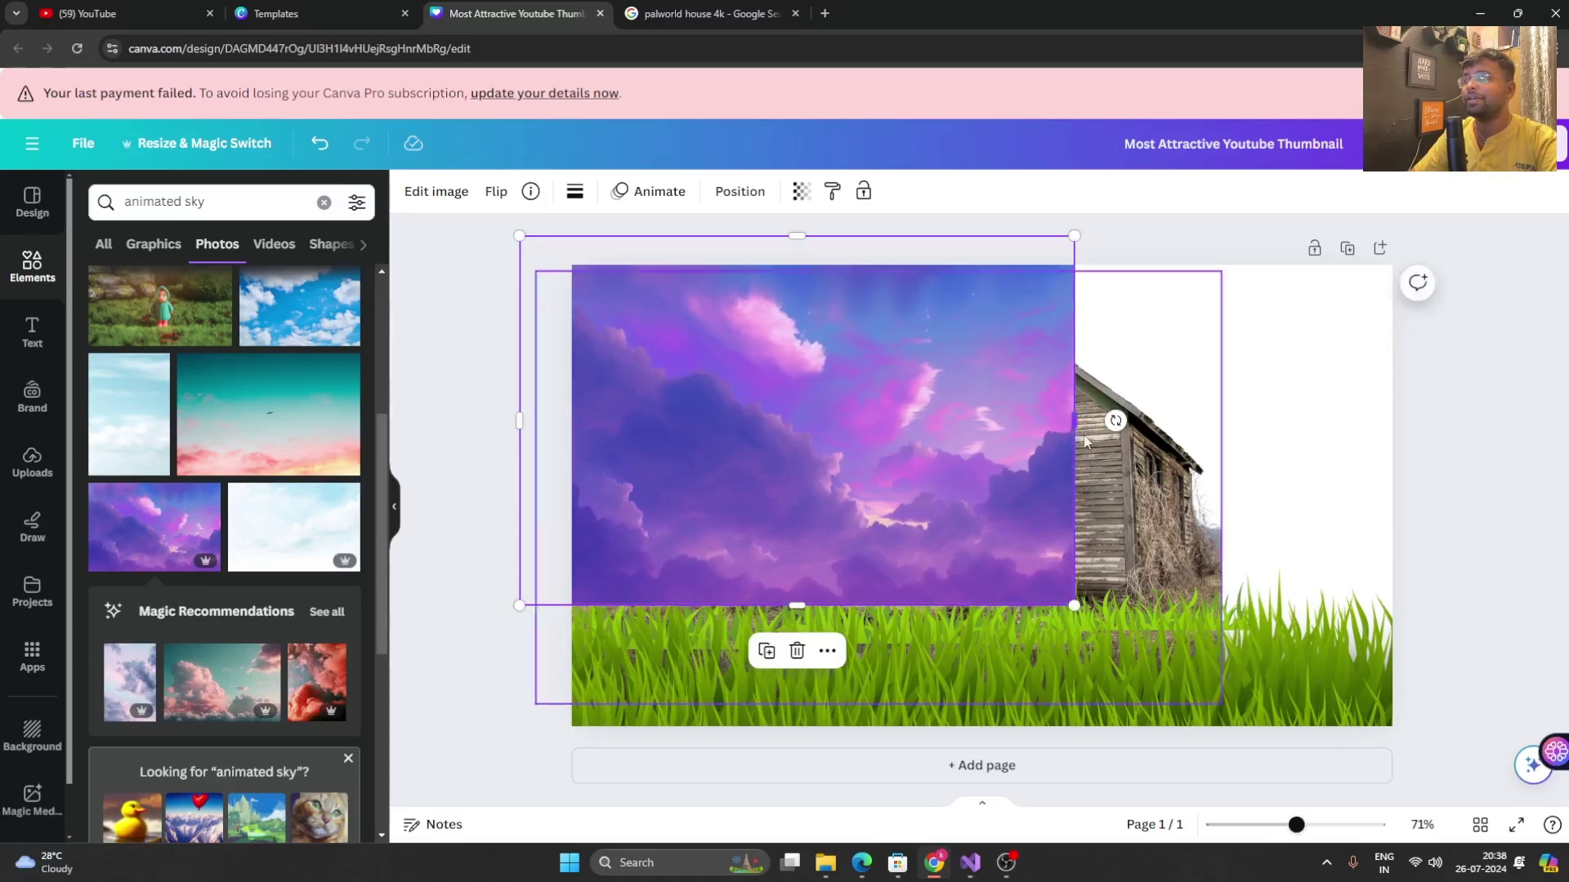
left_click_drag(1086, 442, 1474, 425)
left_click_drag(983, 610, 985, 664)
- Send the purple sky photo backward behind the grass and the house
right_click(981, 442)
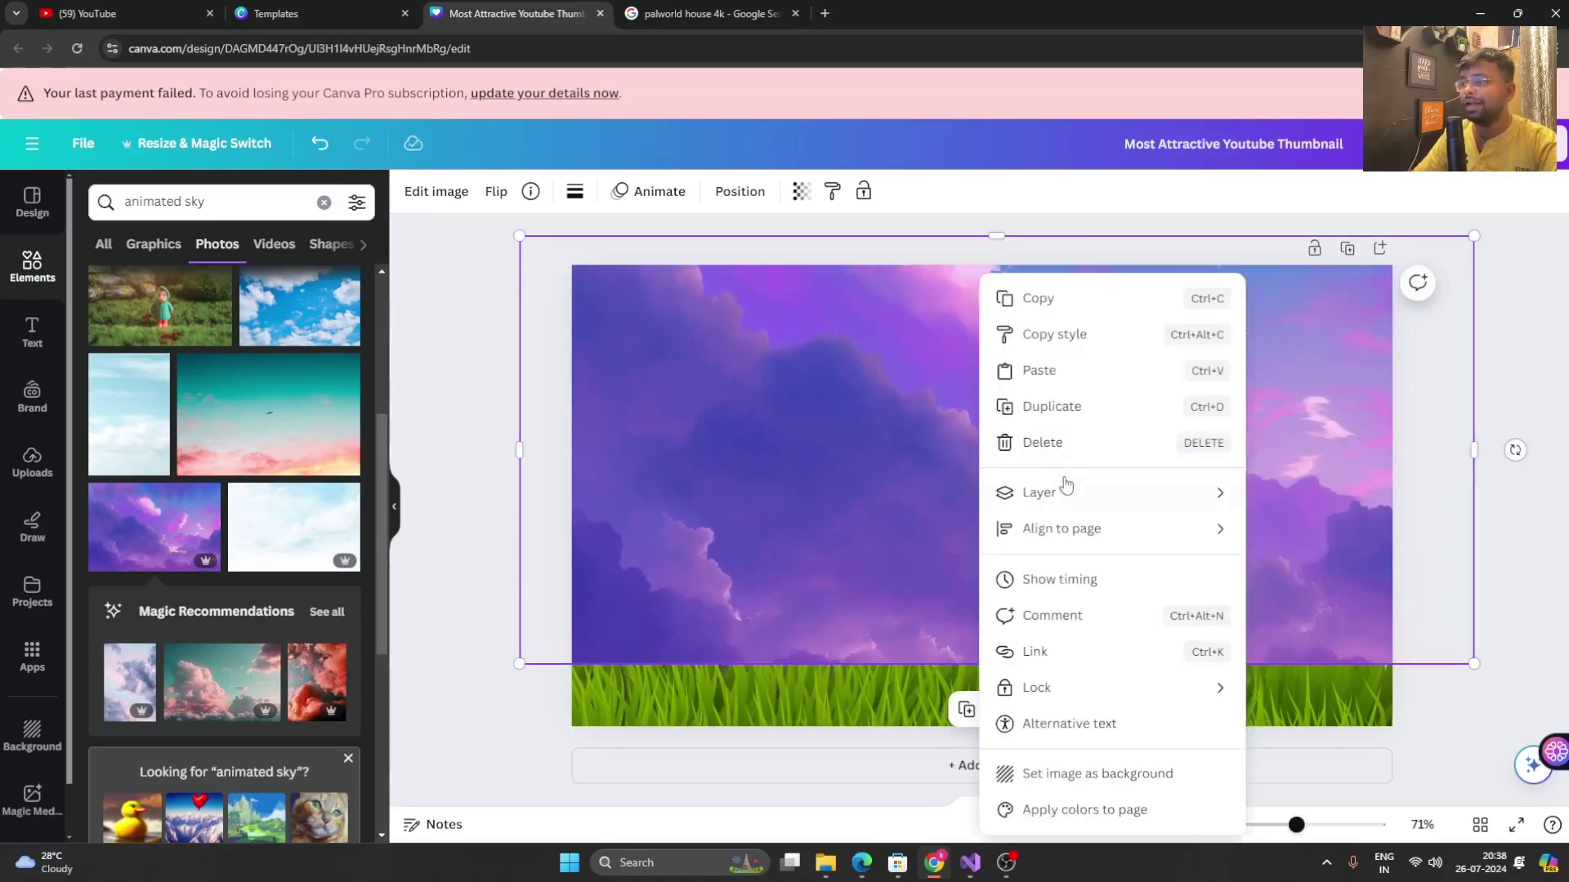
mouse_move(1074, 493)
left_click(1332, 564)
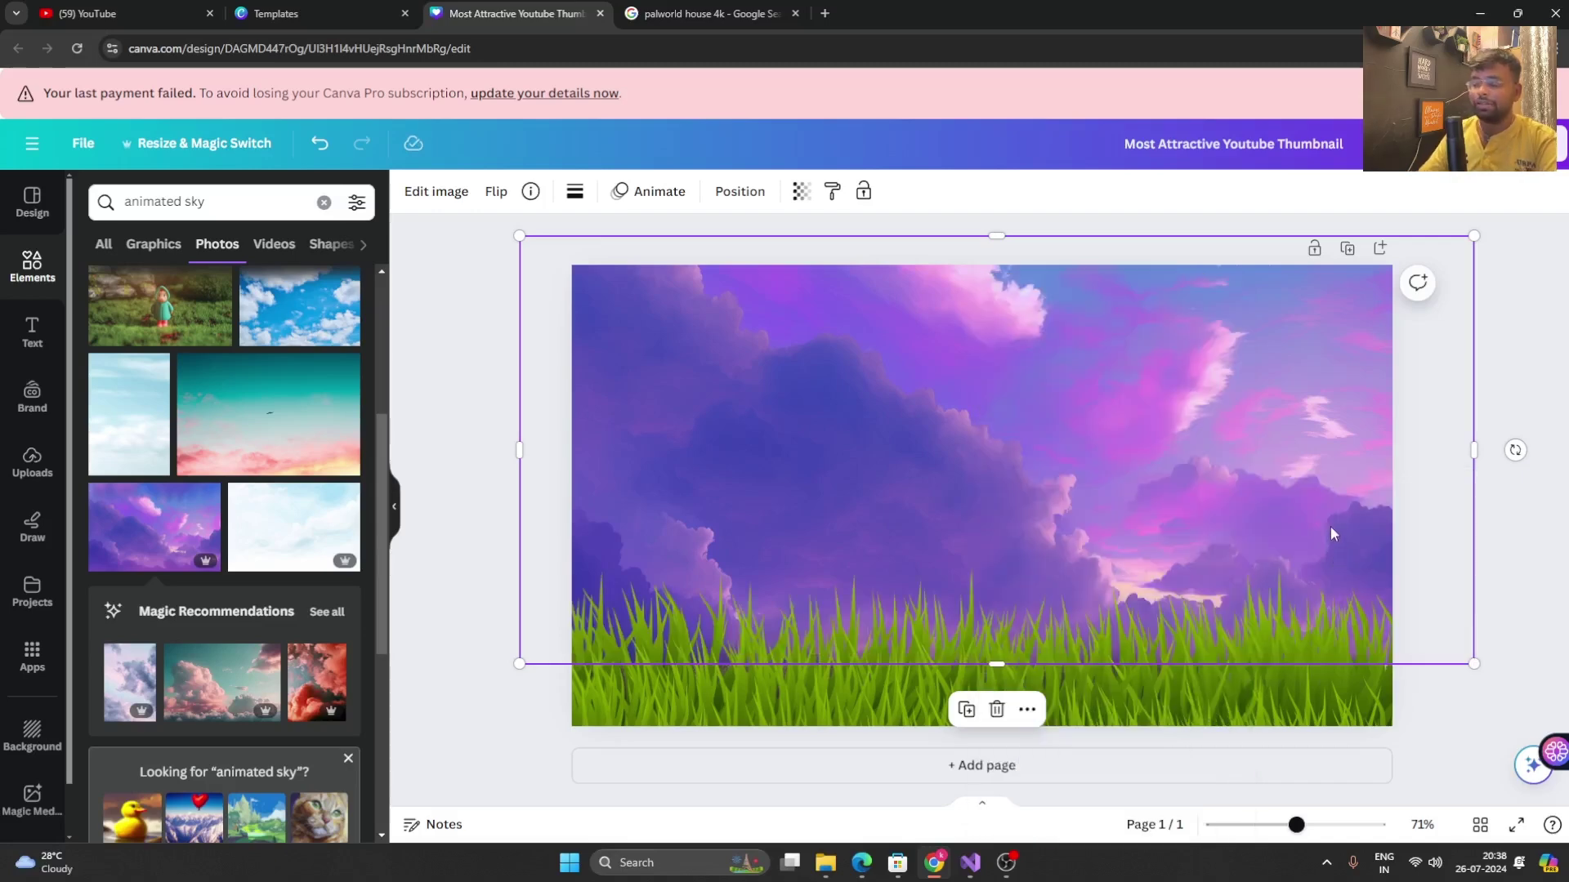
key("ctrl+[")
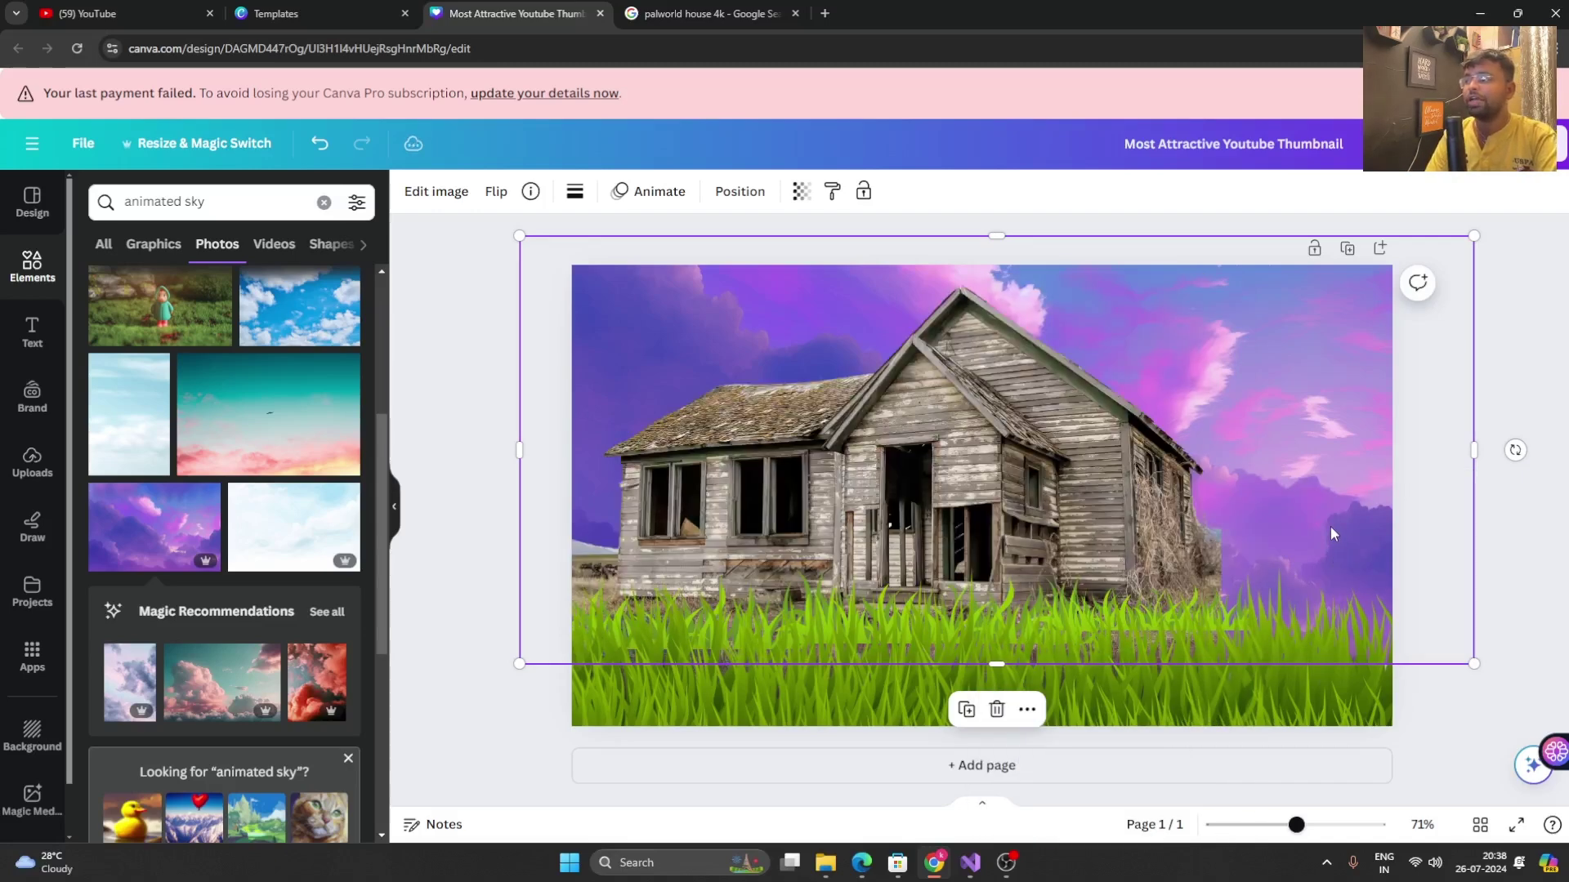
- Search the elements for "mounatins animated" and limit the results to graphics
left_click(1512, 536)
left_click(32, 263)
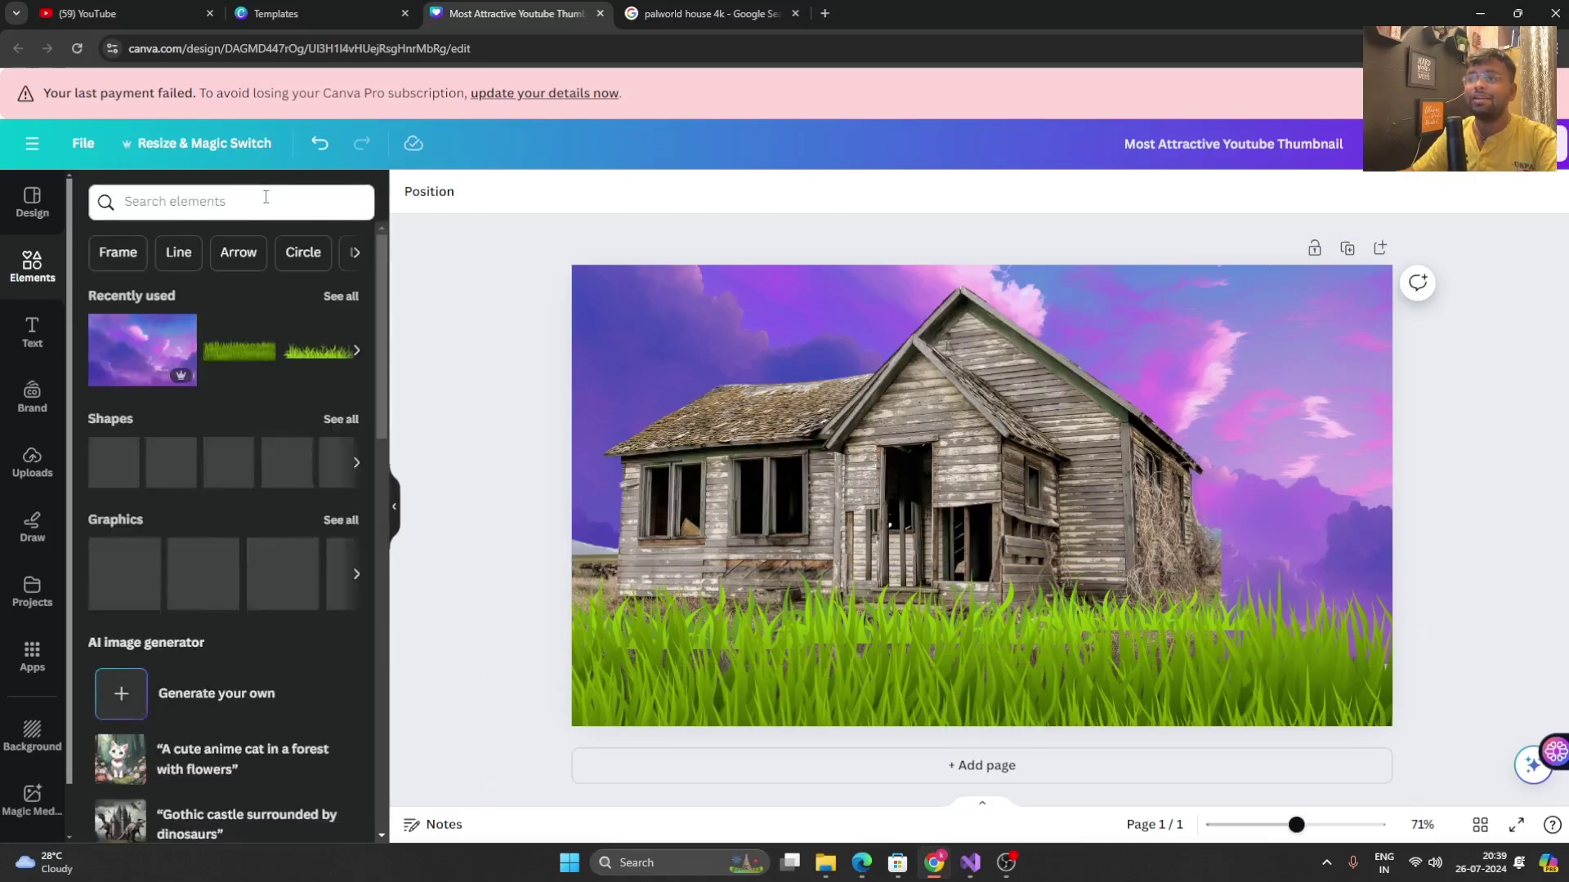
left_click(266, 197)
type("mouna")
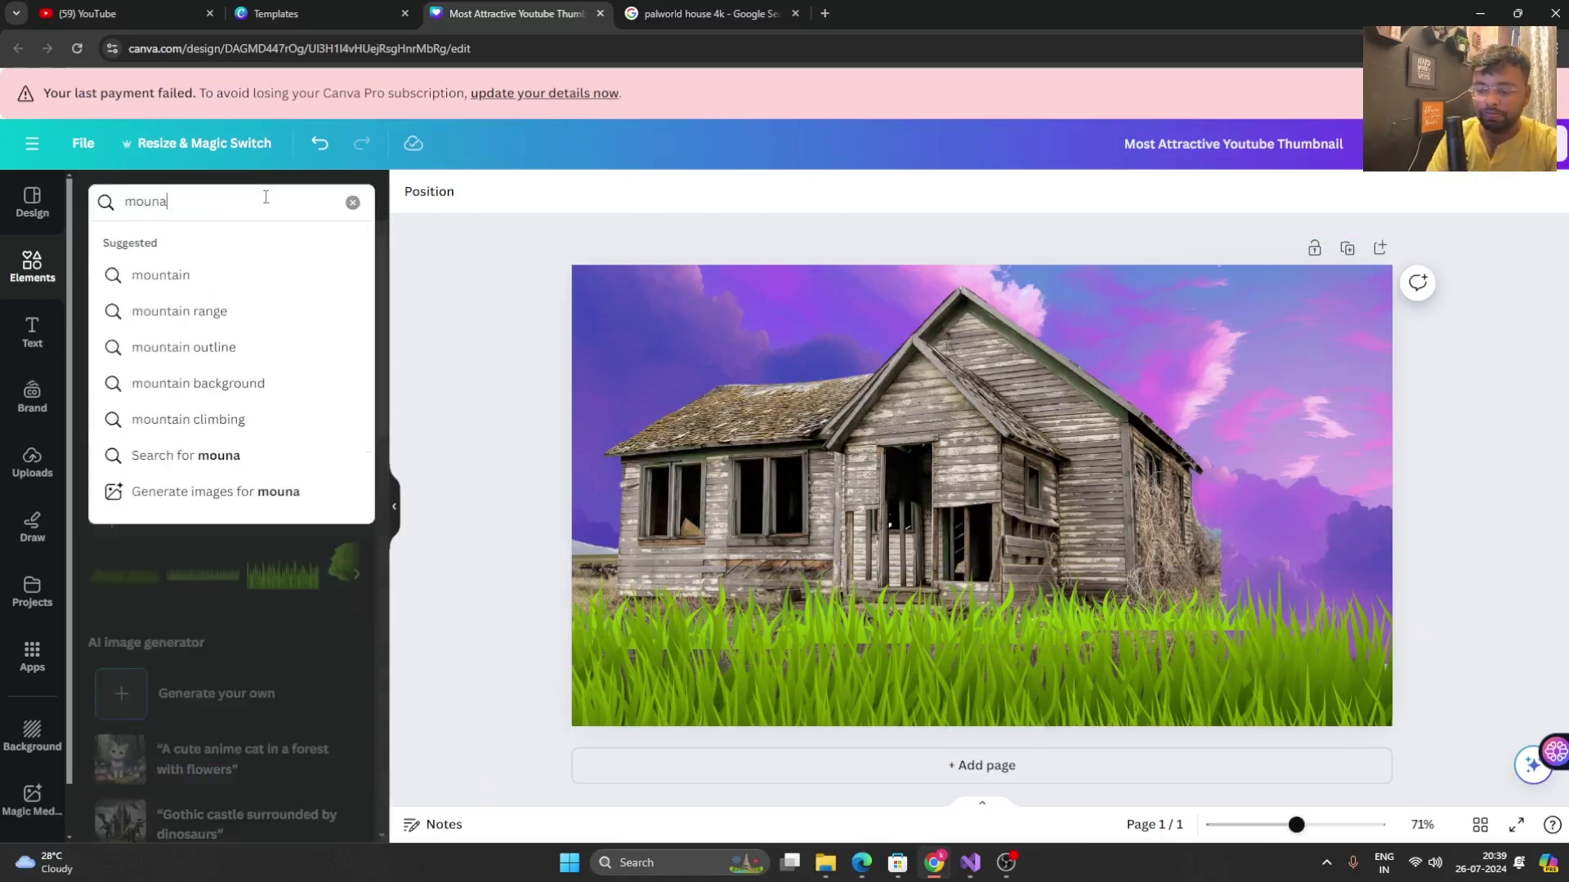
type("tins animated")
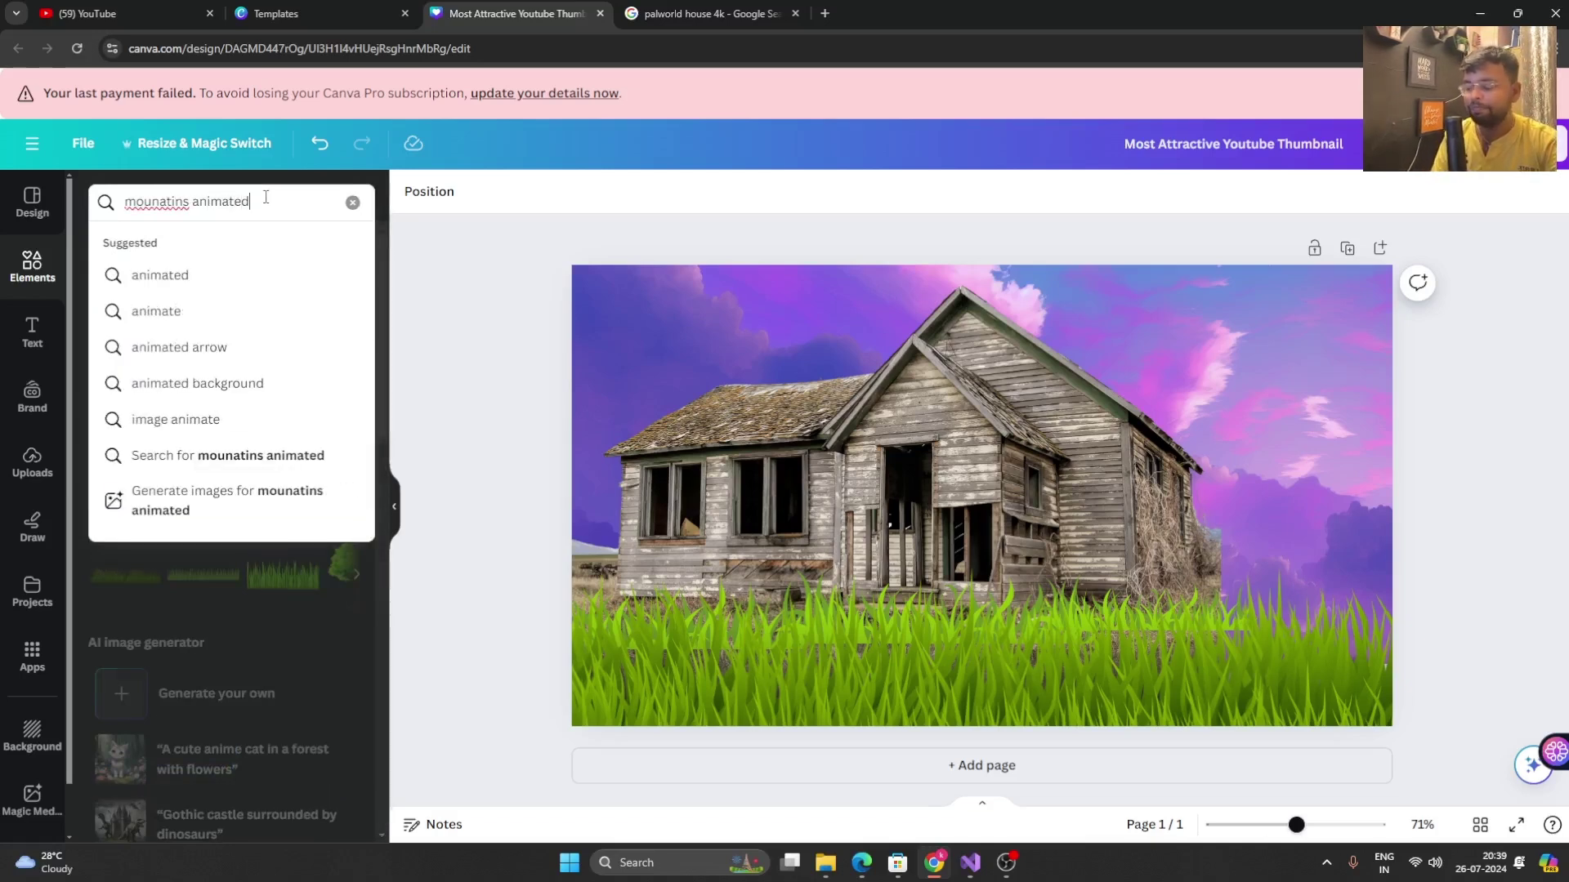
key("Return")
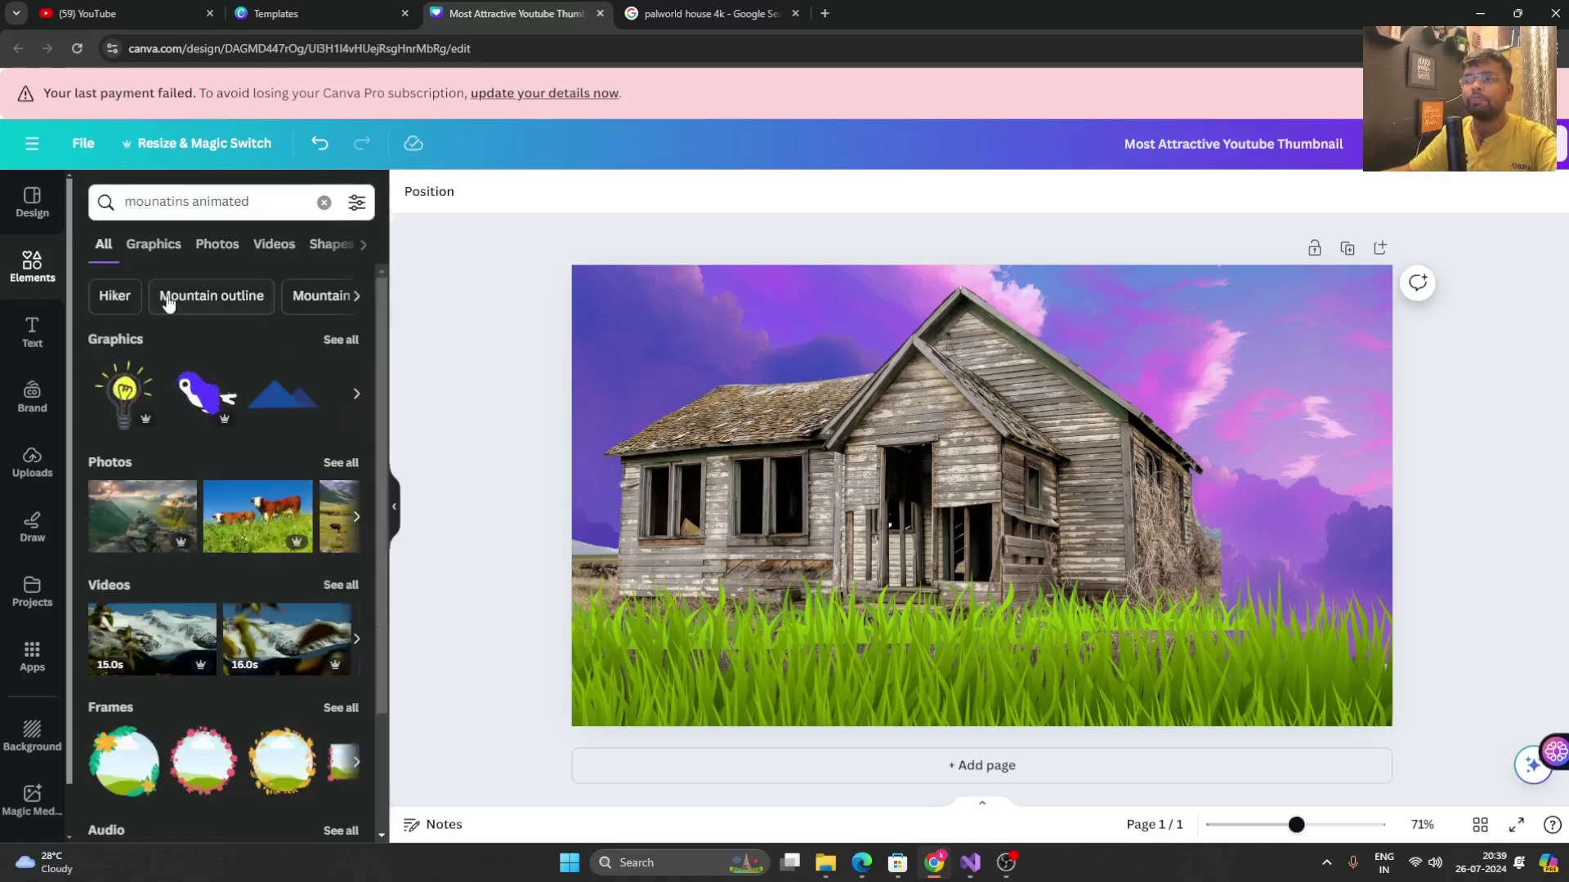
left_click(168, 254)
- Correct the search to "mountains animated" and look through the photo and graphic results for a suitable mountain
left_click(220, 201)
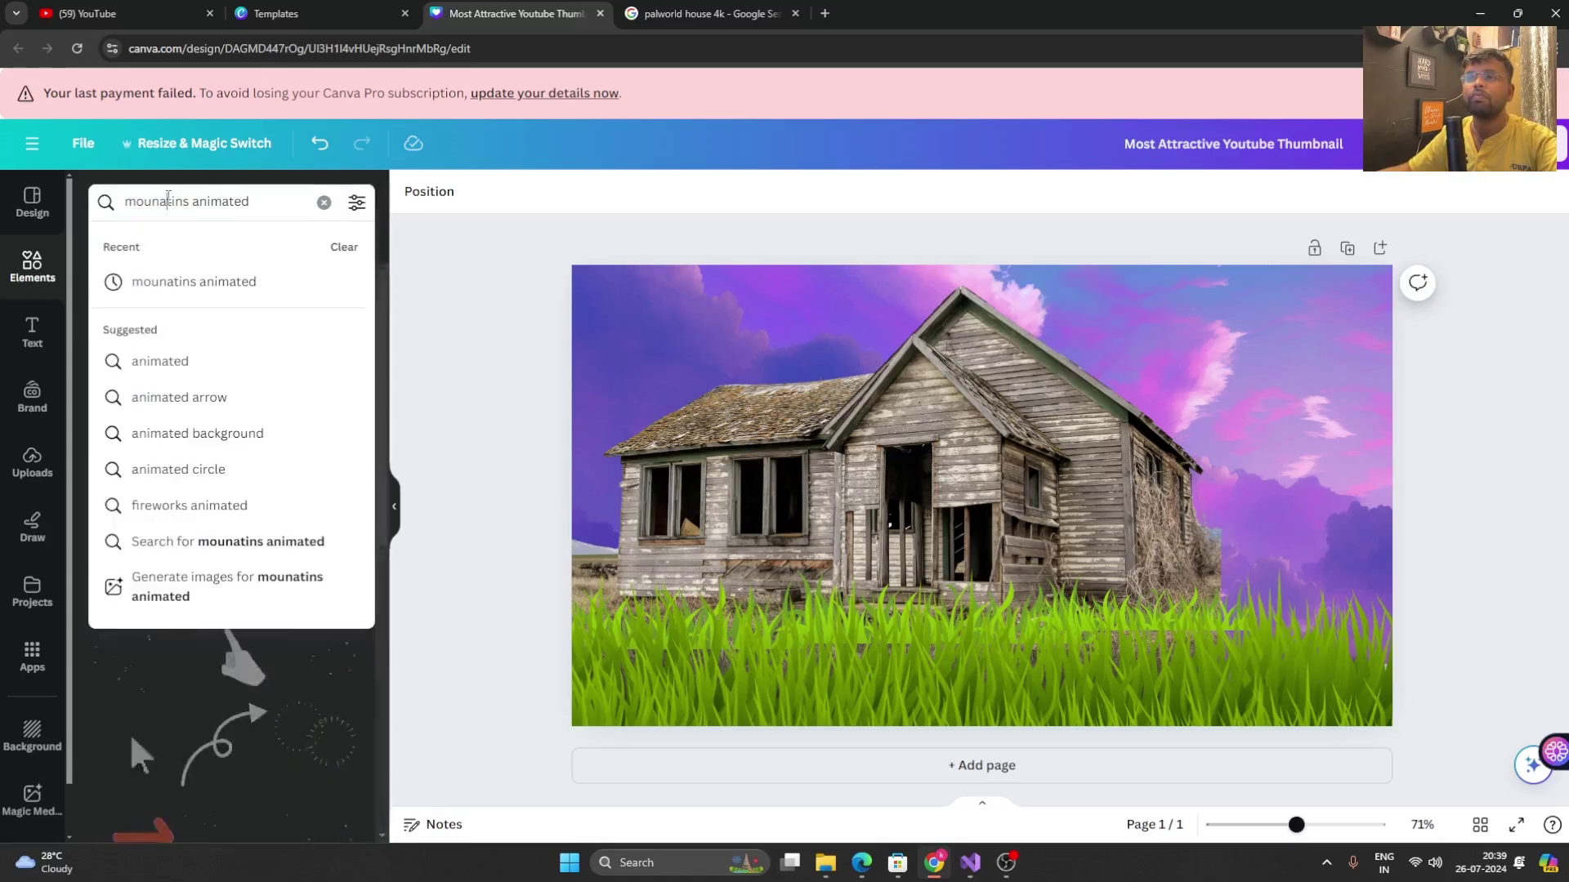
key("Left")
key("Left")
key("Left")
key("Left")
key("Left")
key("Left")
key("Left")
key("Left")
key("Left")
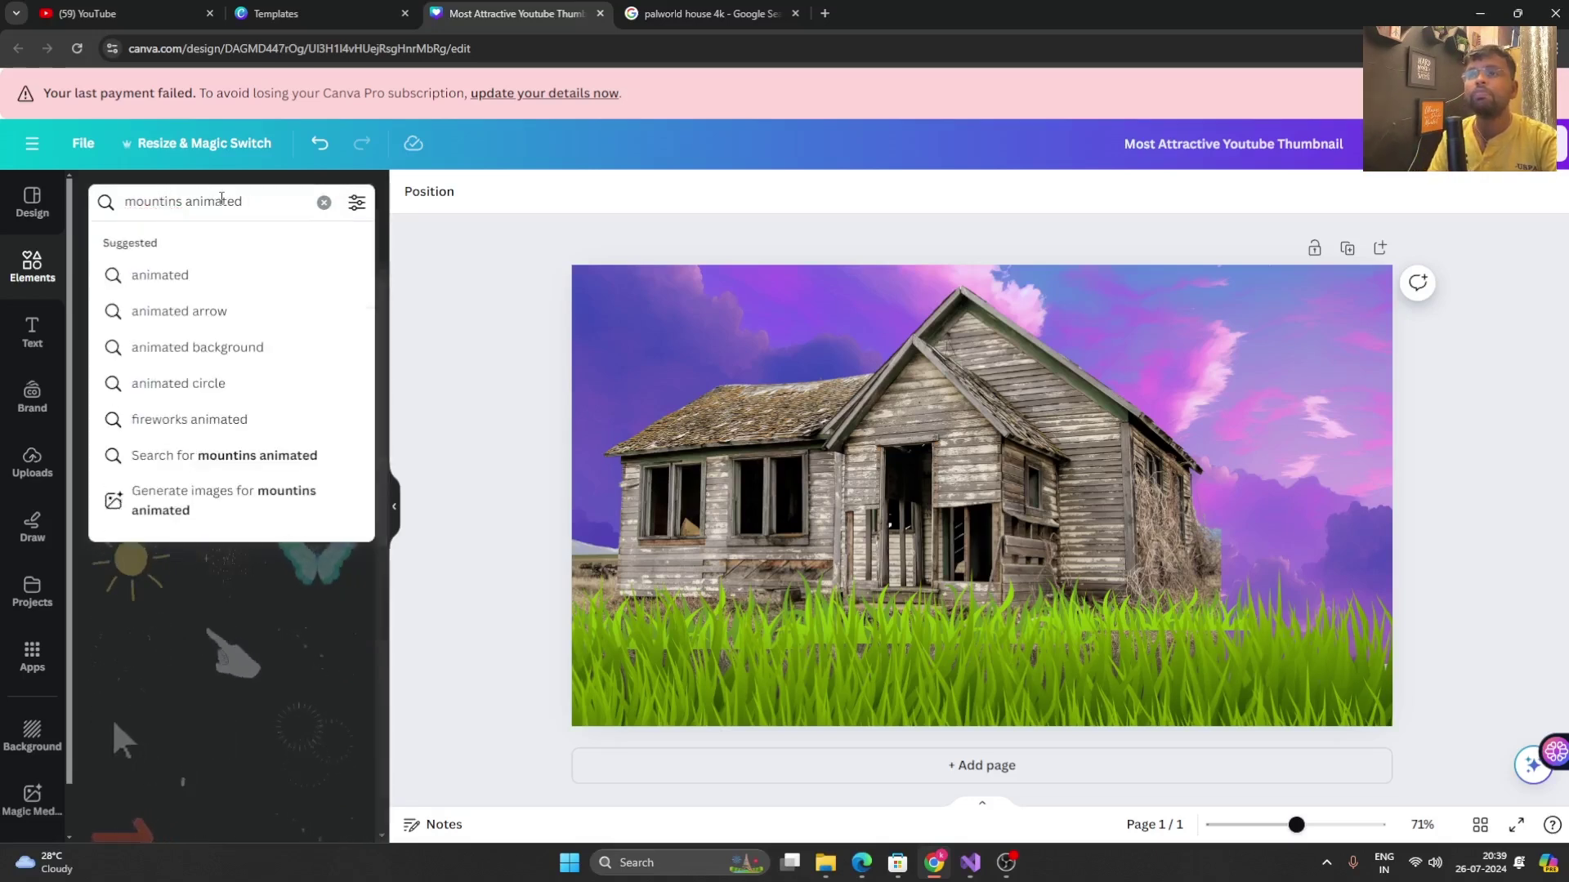
left_click(175, 202)
type("a")
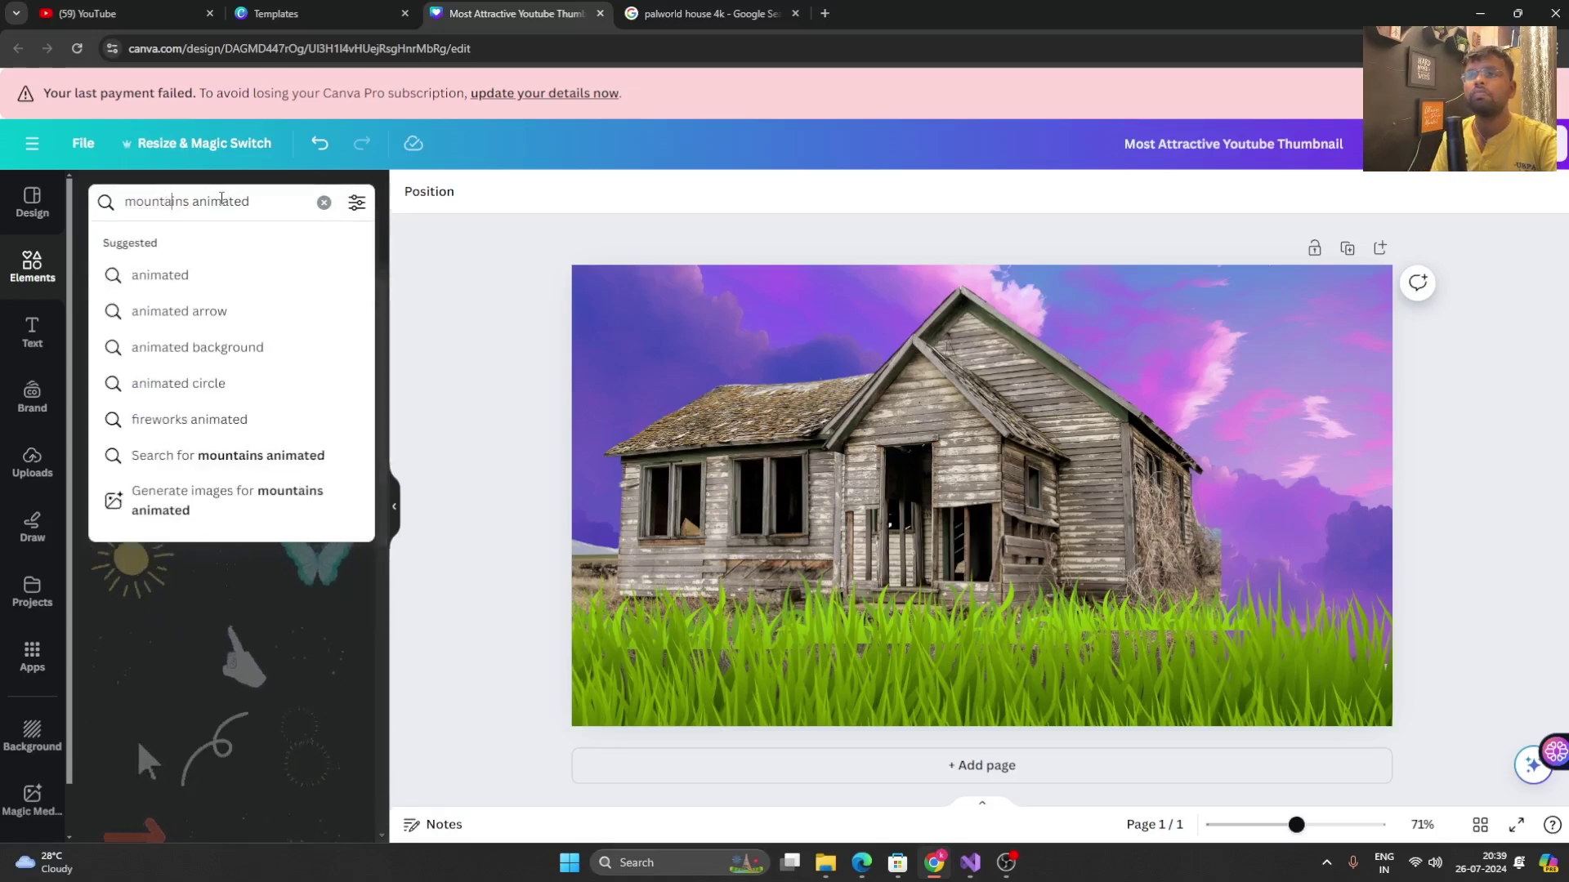
key("Return")
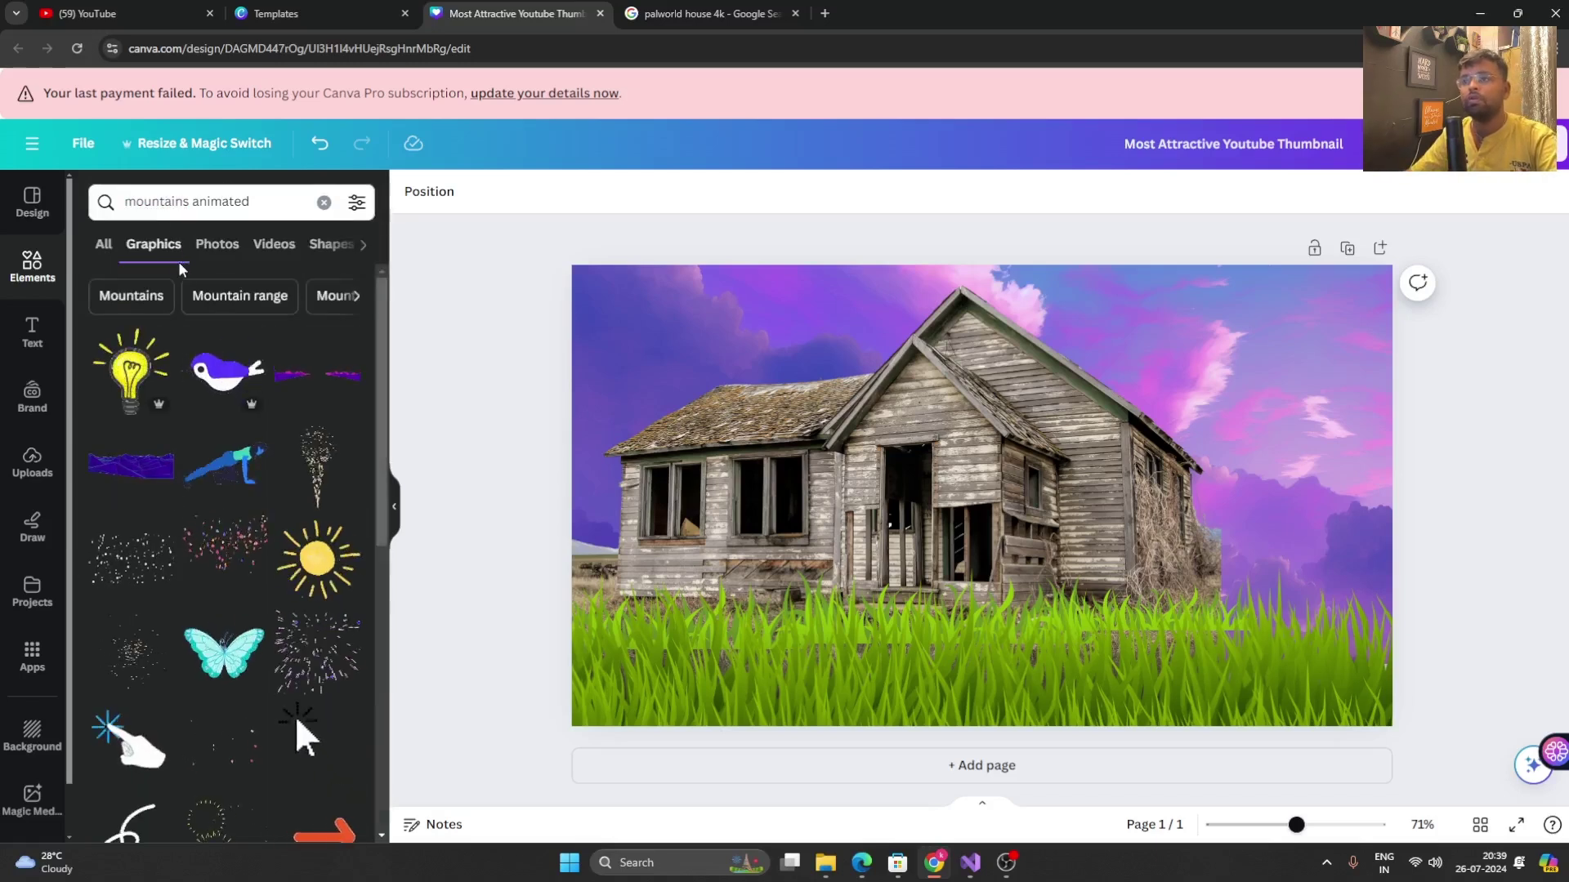
left_click(204, 250)
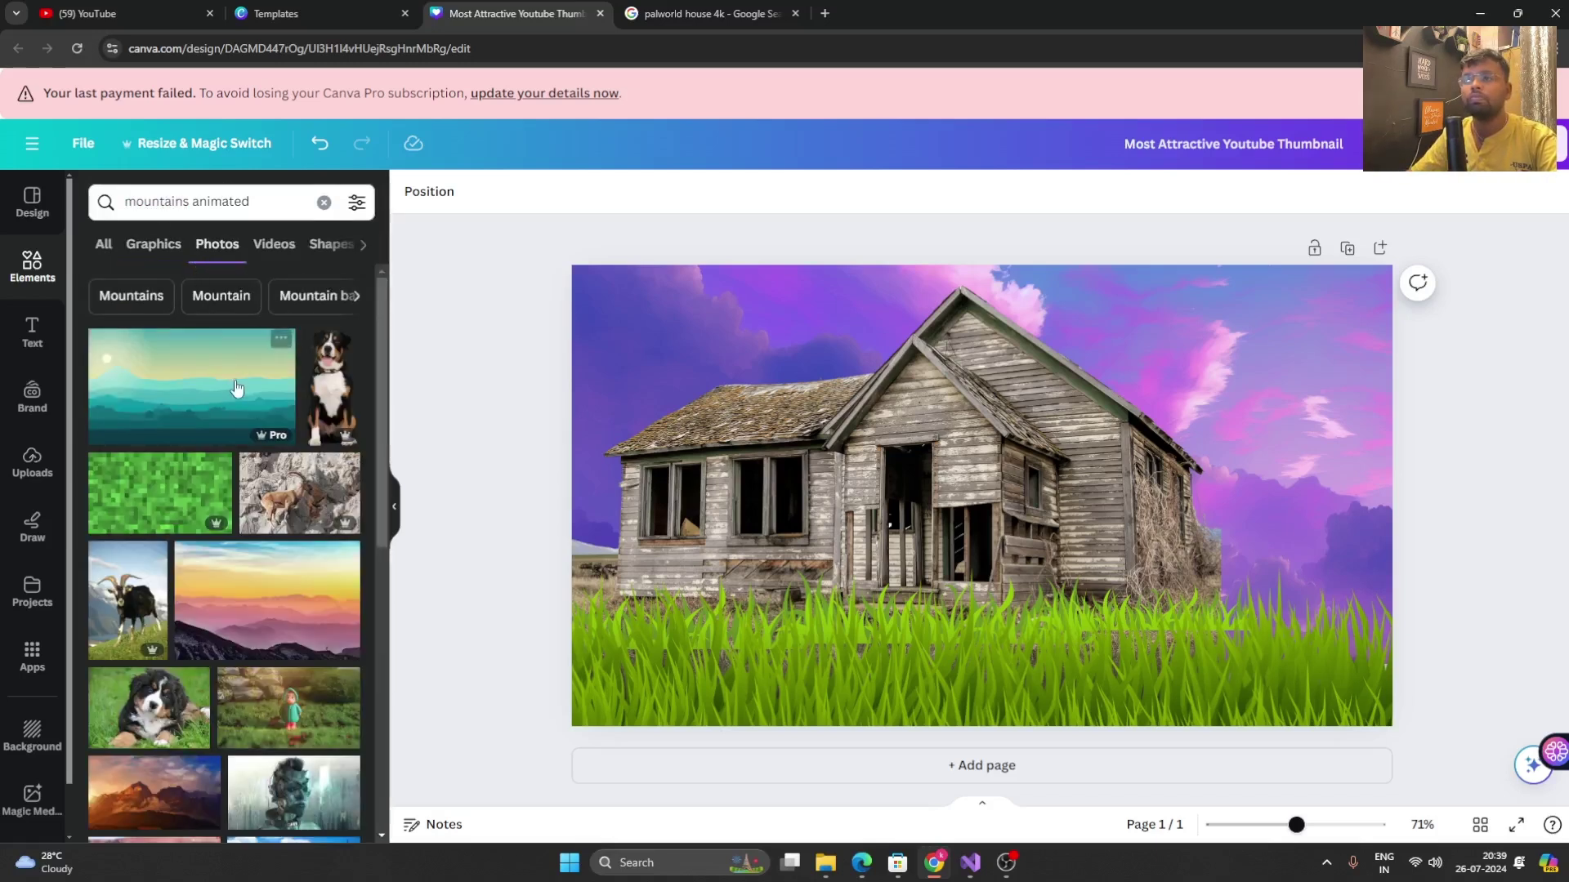
left_click(153, 244)
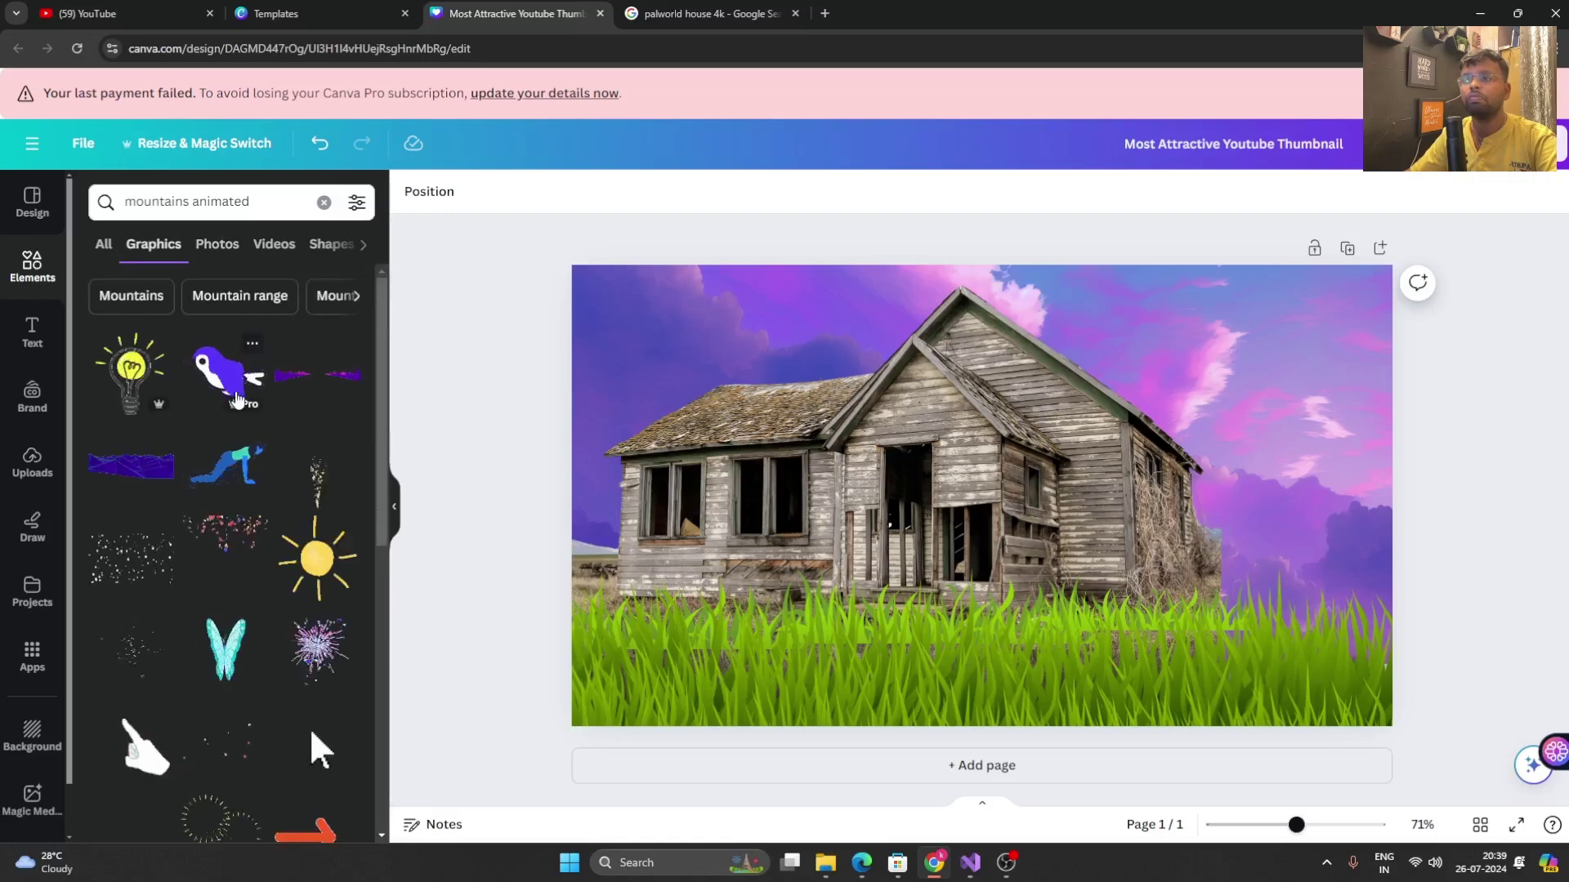
scroll(238, 402, "down", 2)
scroll(238, 402, "down", 3)
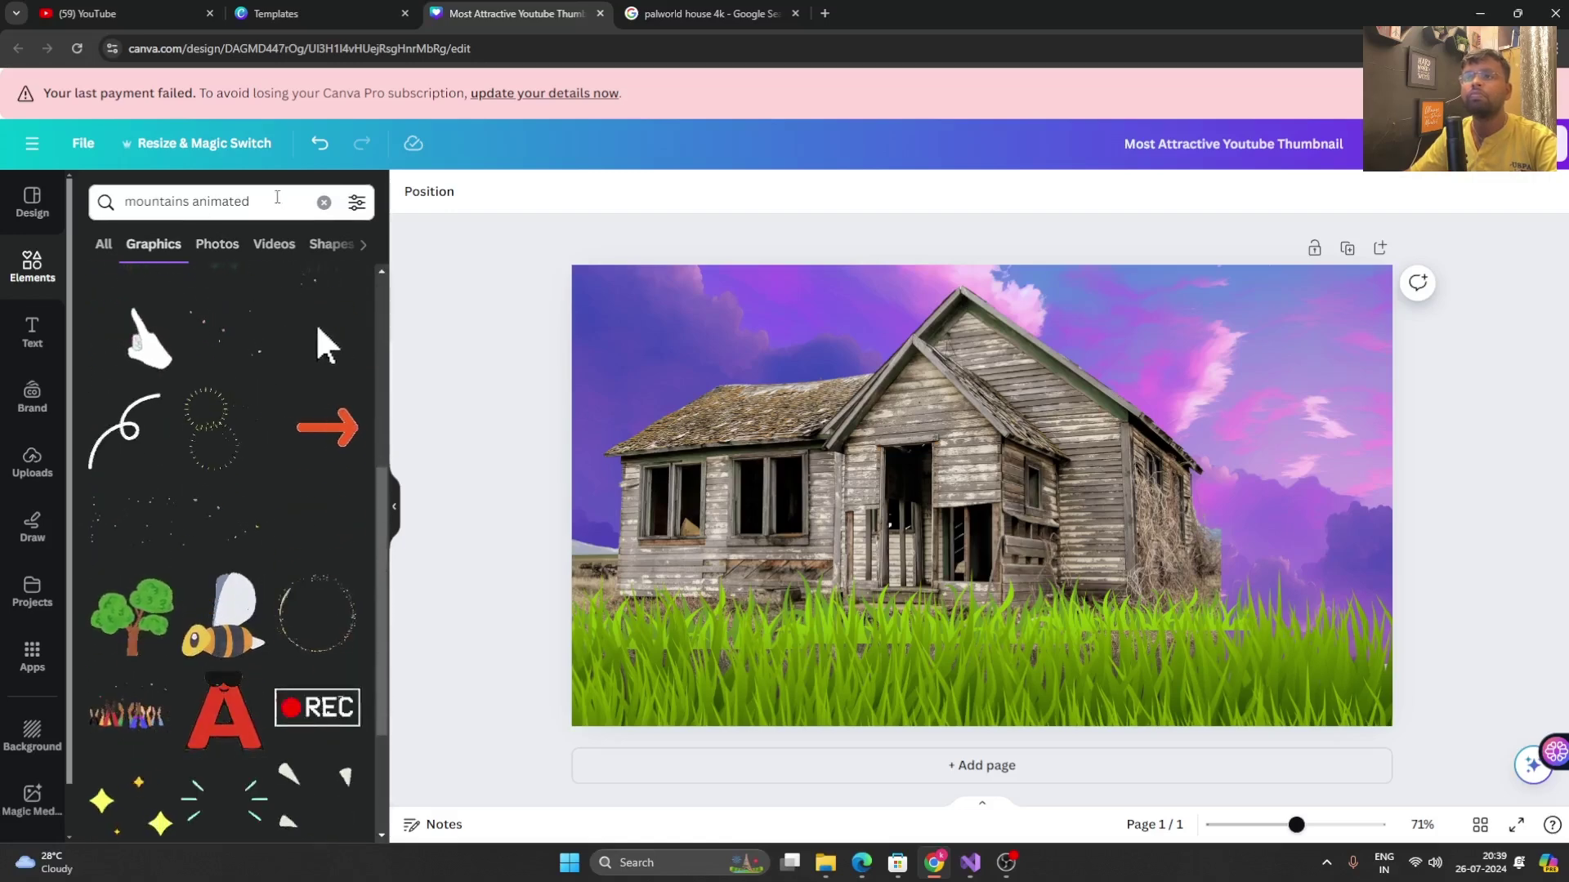
- Search the elements for "mounatin" and limit the results to photos
left_click(188, 201)
key("BackSpace")
type("mou")
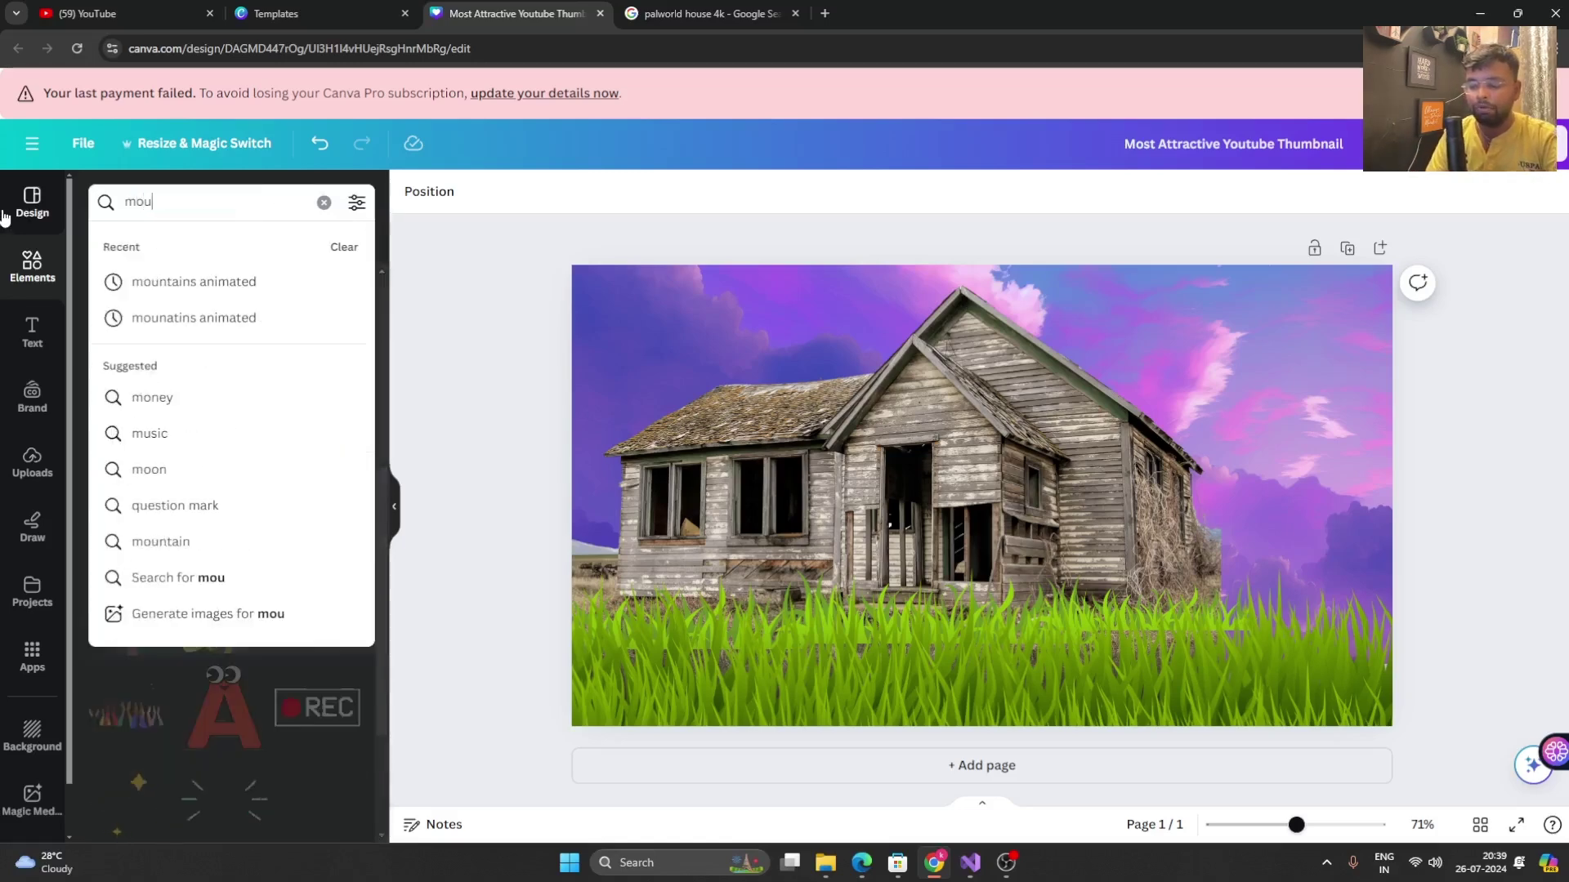
type("natin")
key("Return")
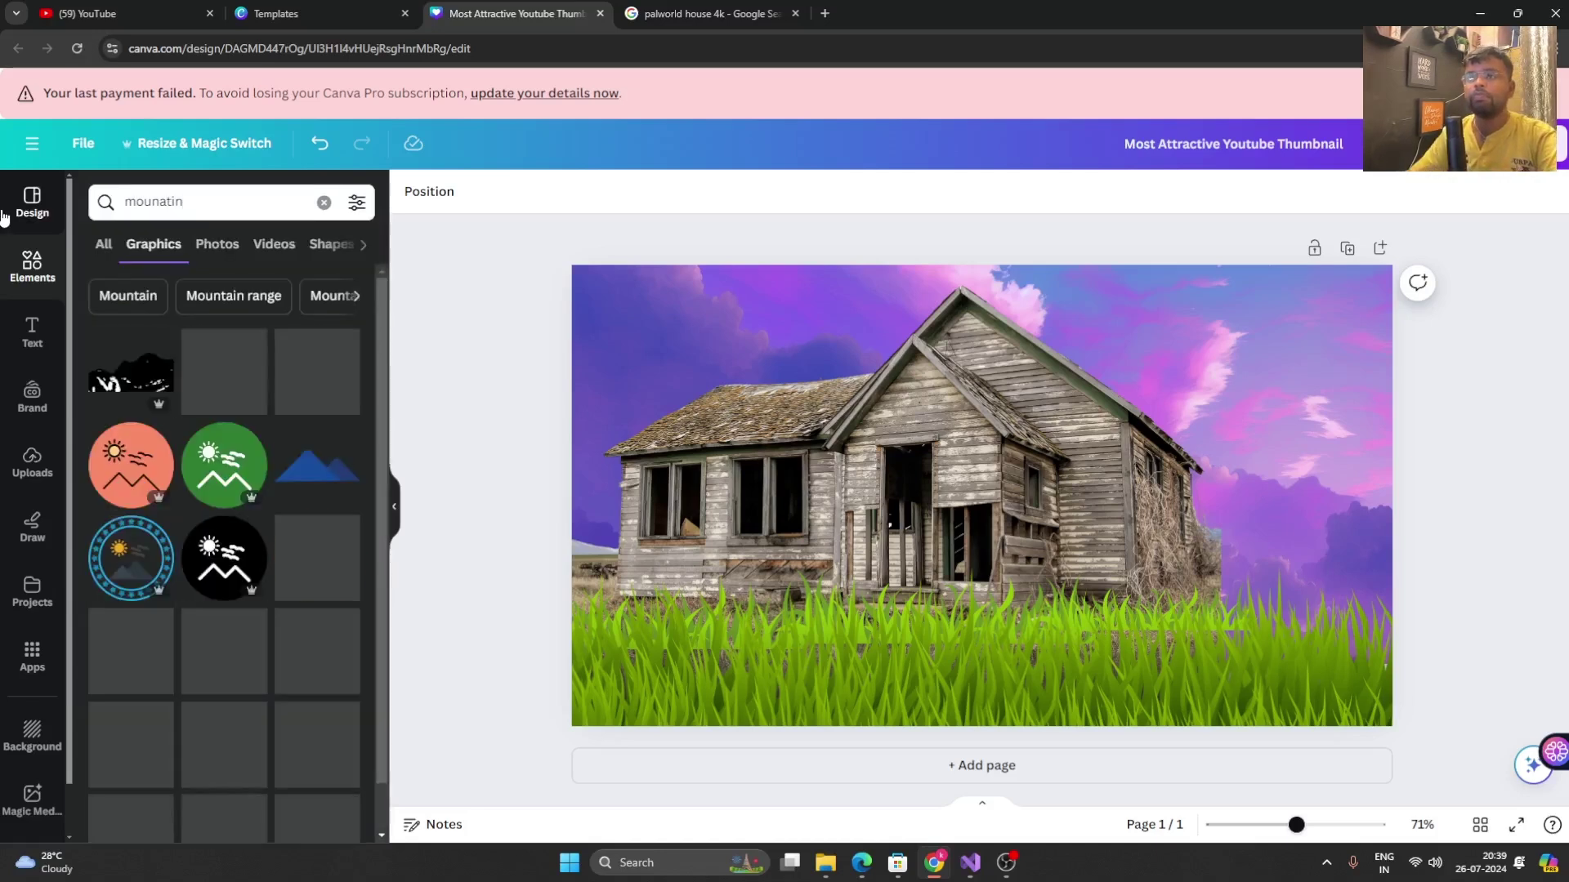
scroll(218, 423, "down", 1)
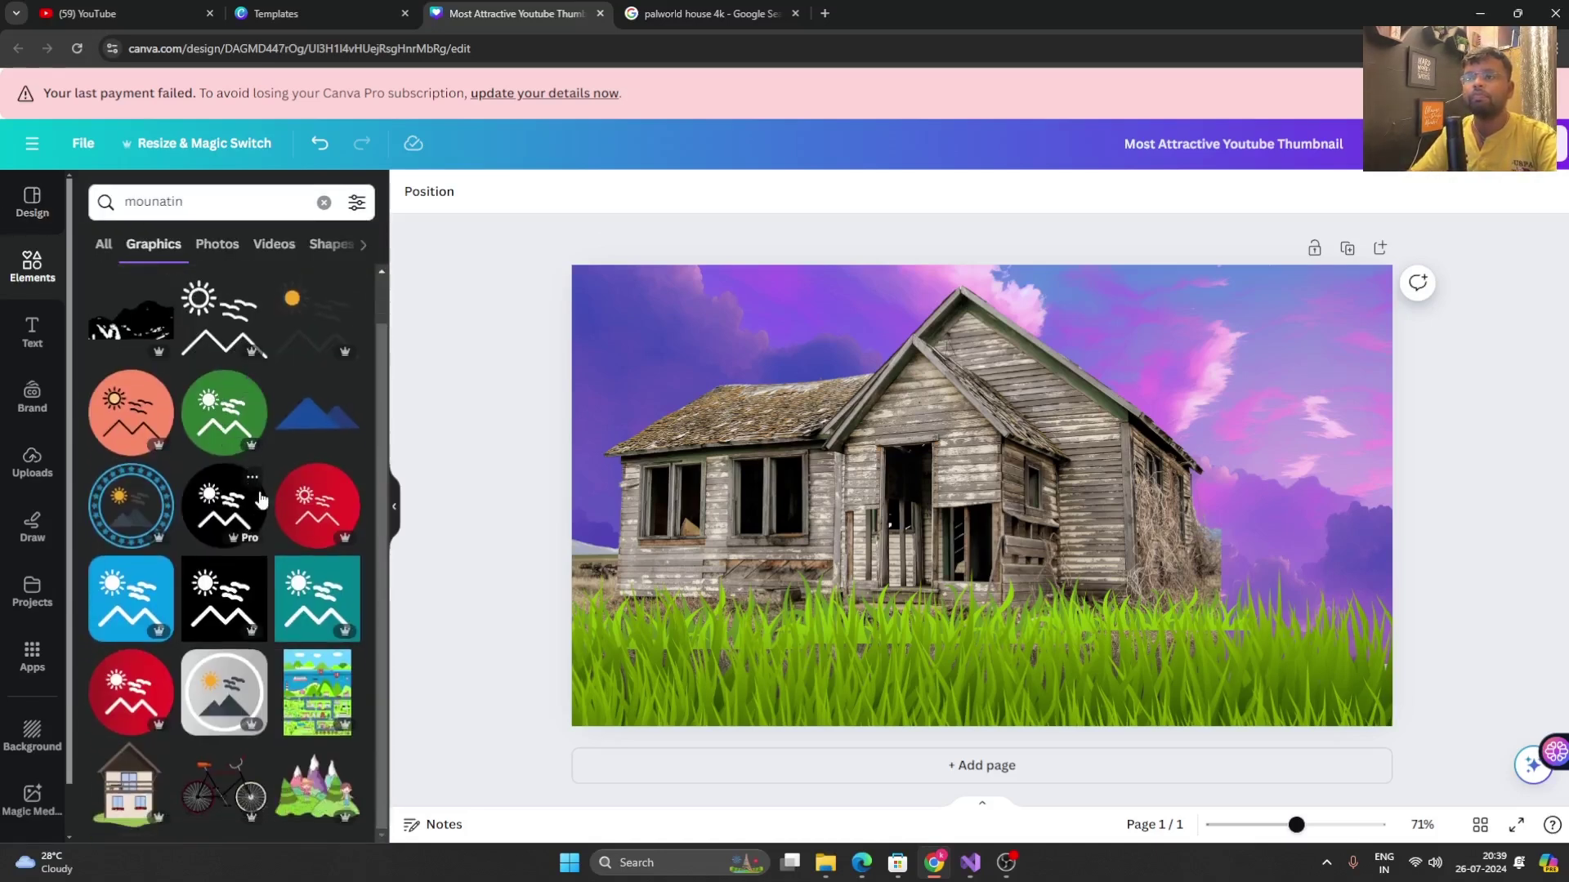
scroll(265, 482, "up", 1)
left_click(221, 259)
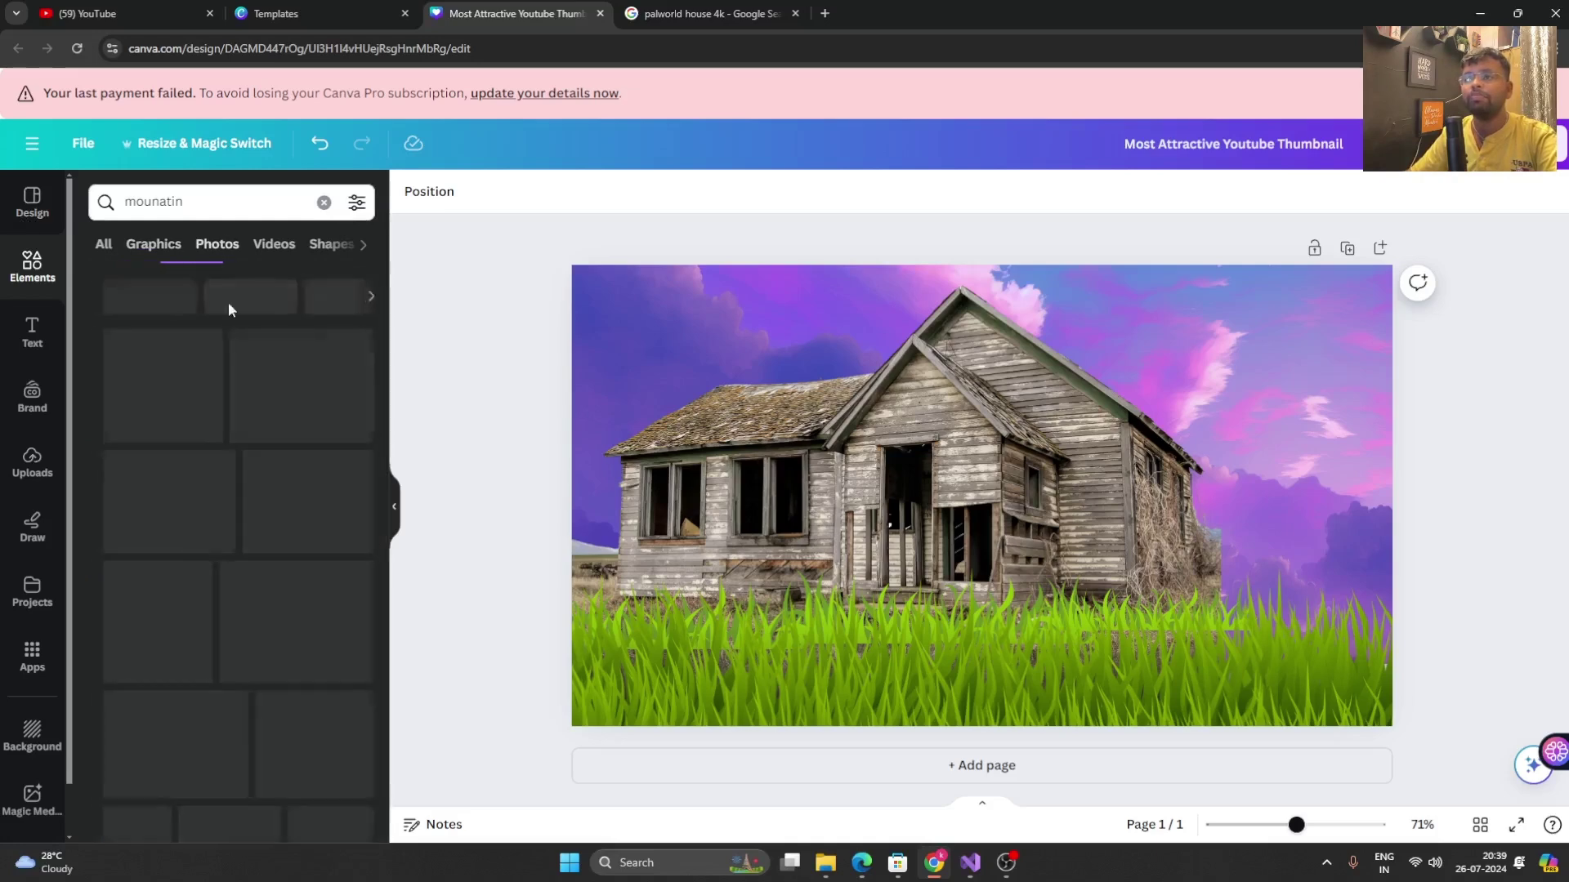
- Add the photo of a snowy mountain valley with a path and white clouds to the page
scroll(266, 533, "down", 3)
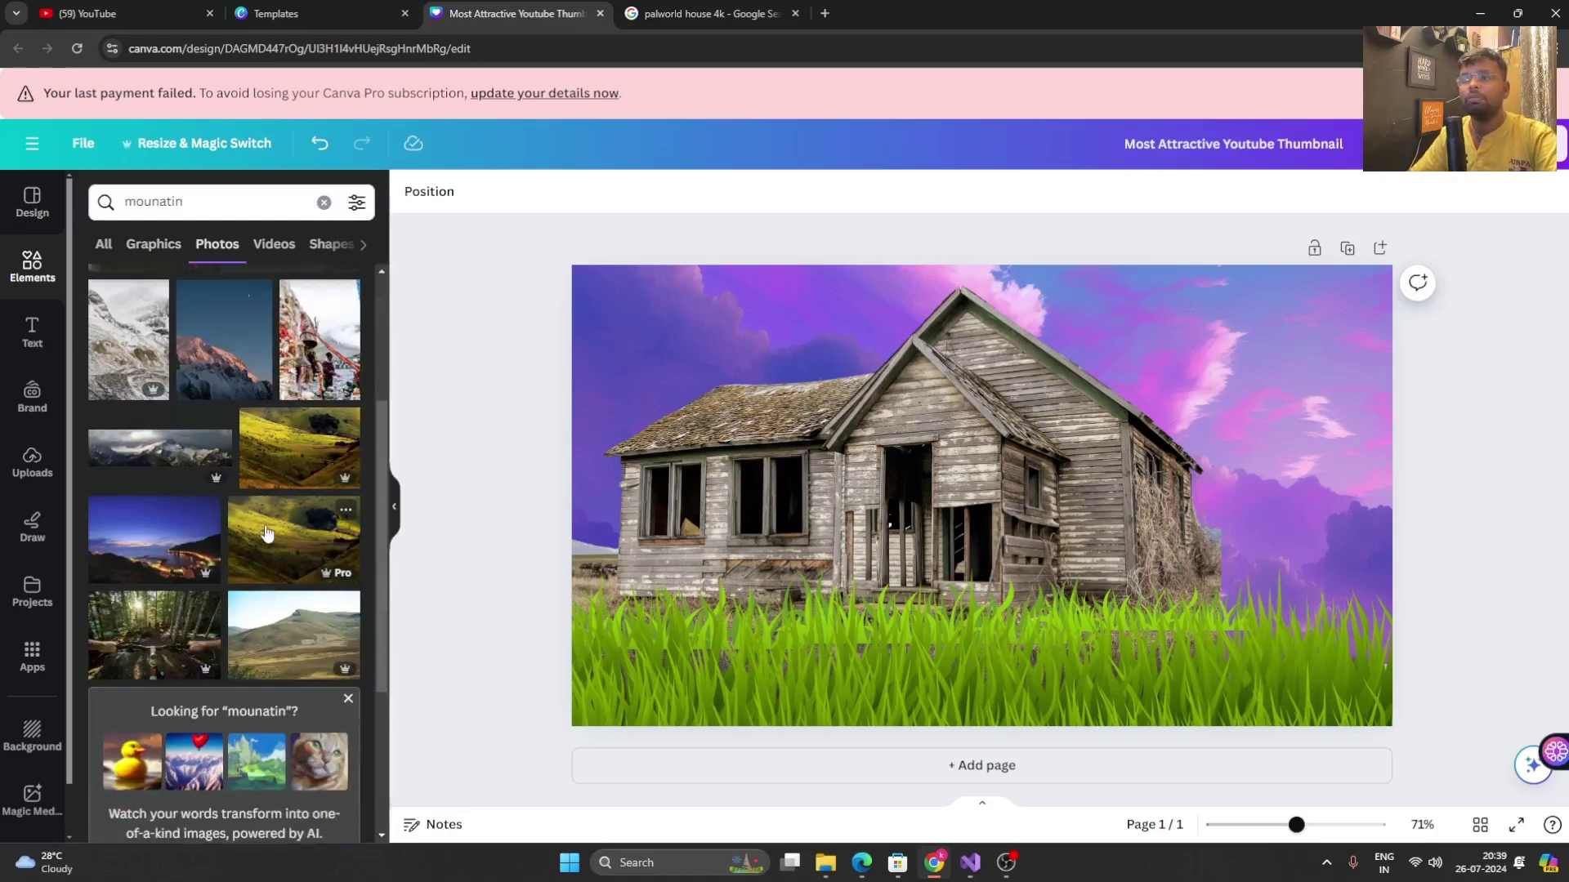
scroll(267, 532, "down", 5)
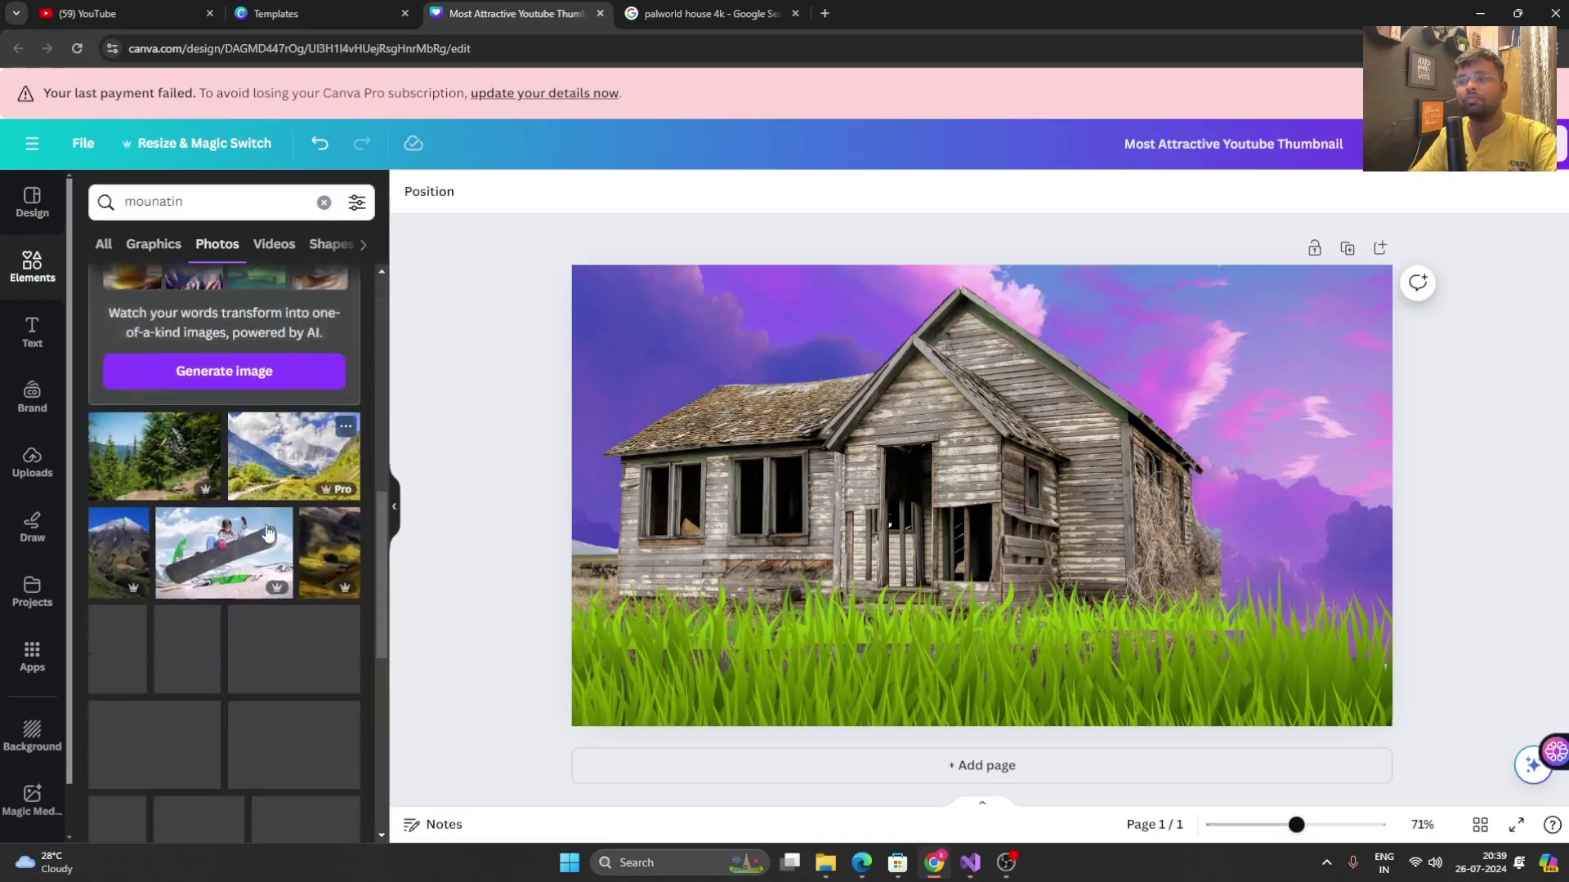
left_click(277, 396)
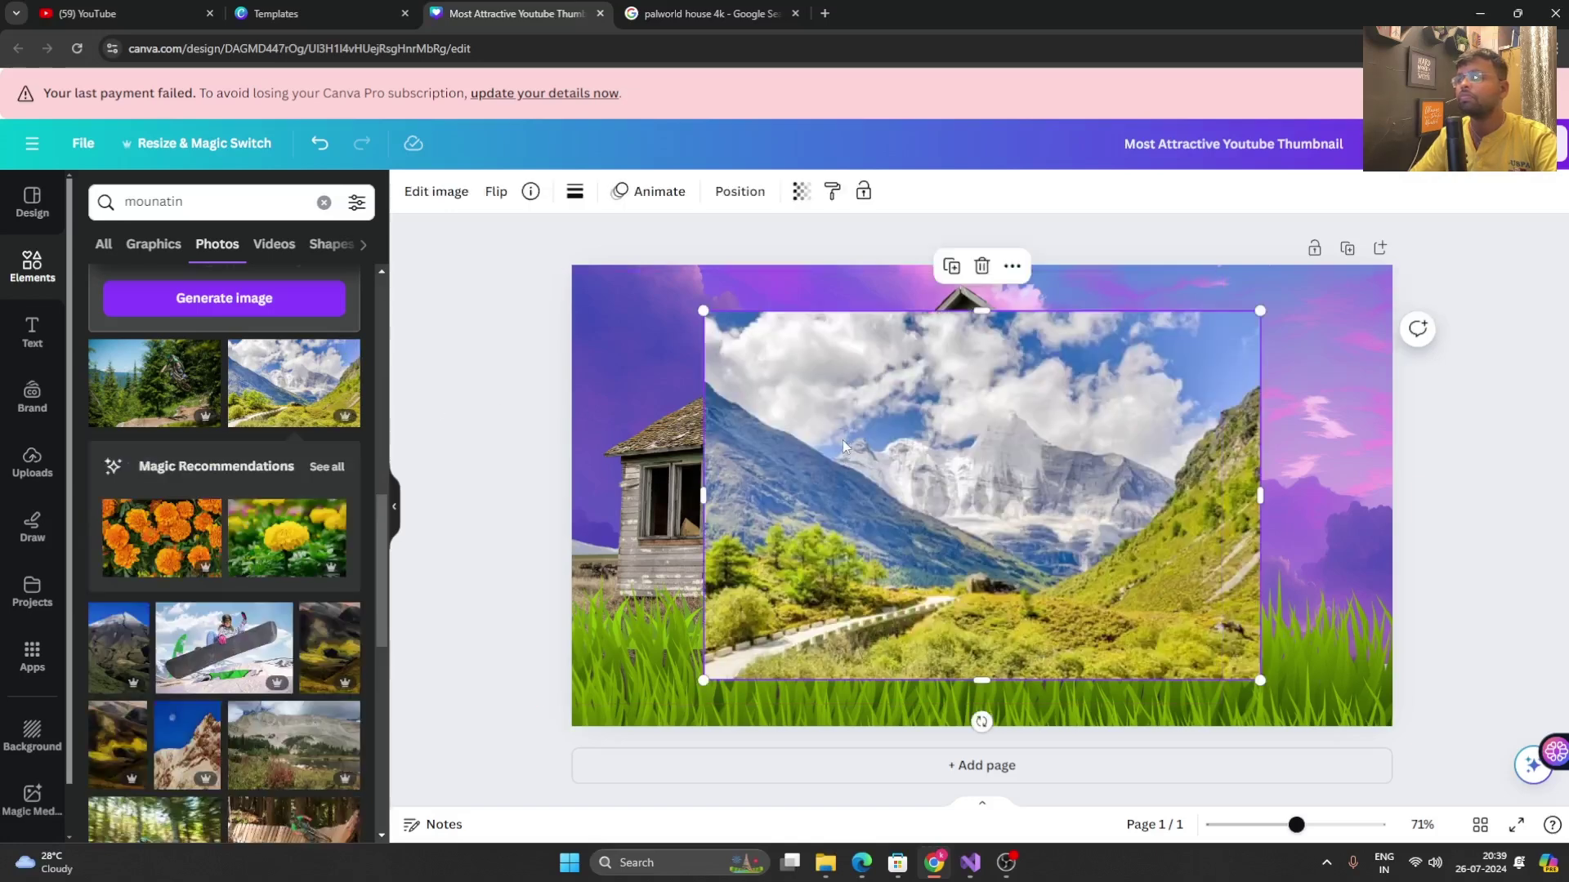
- Remove the background from the mountain valley photo and crop its left edge slightly
left_click(437, 191)
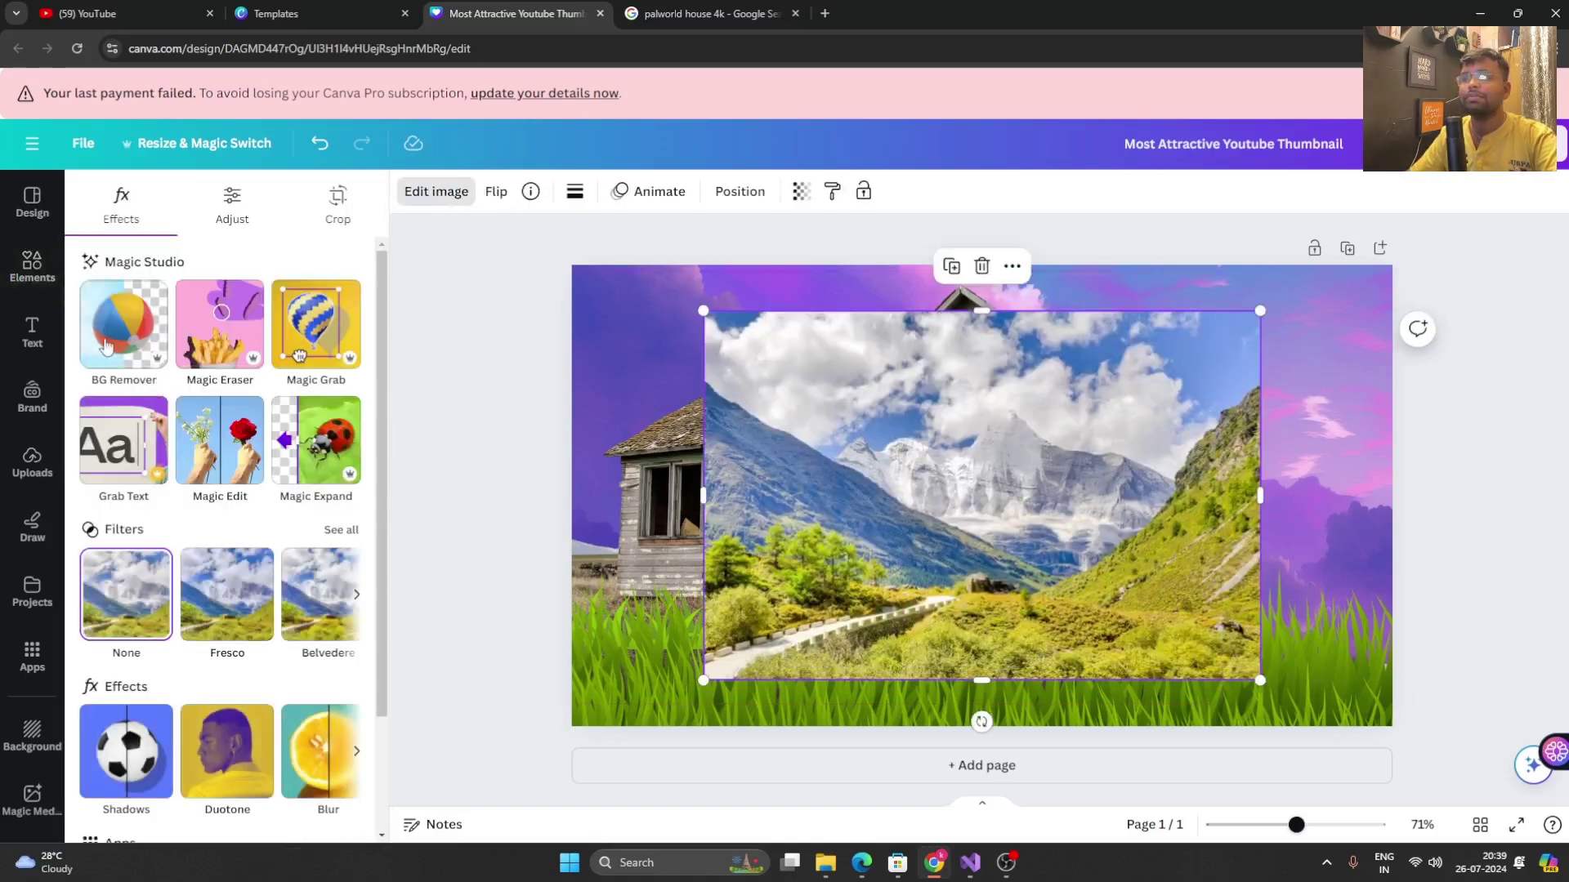
left_click(123, 323)
left_click_drag(707, 498, 719, 498)
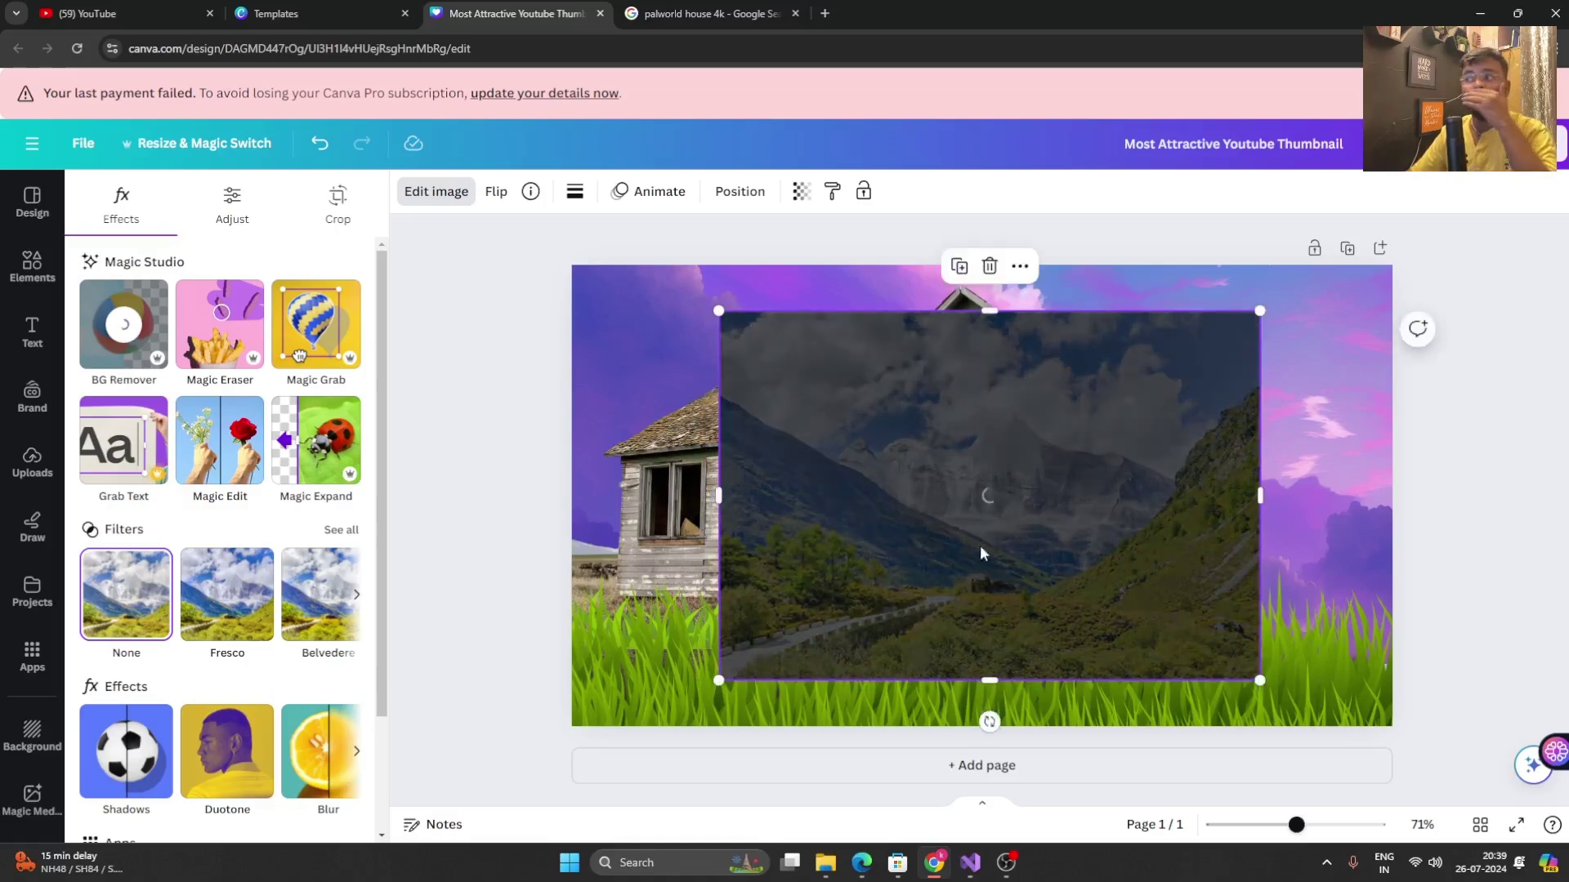
- Move the mountain cut-out to the right side of the page and enlarge it to cover most of the house
left_click_drag(1051, 567, 1197, 493)
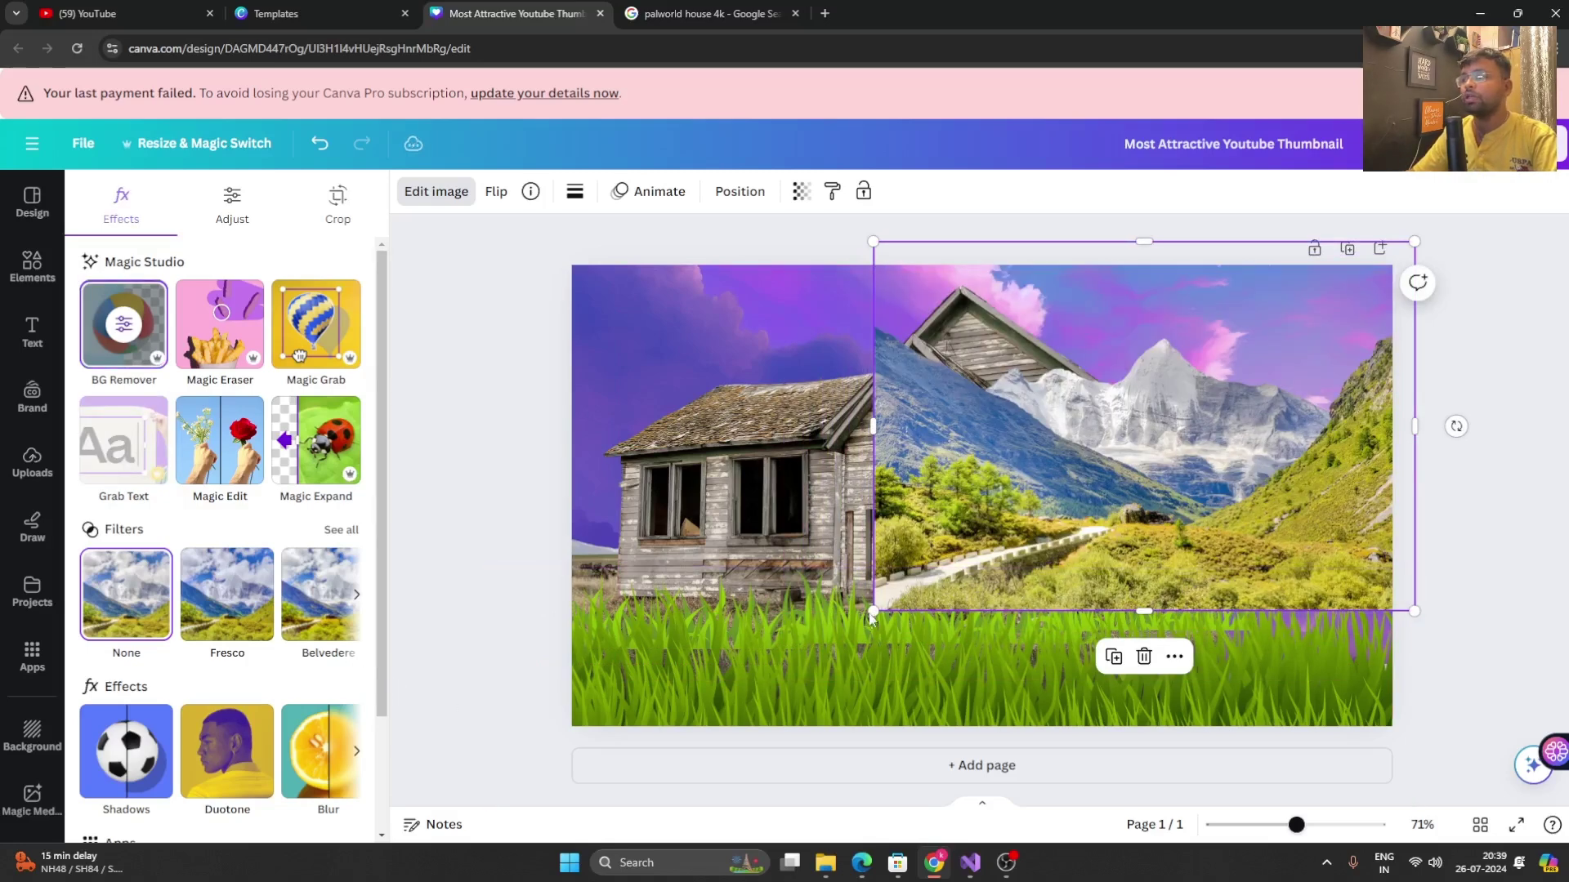
left_click_drag(873, 611, 712, 712)
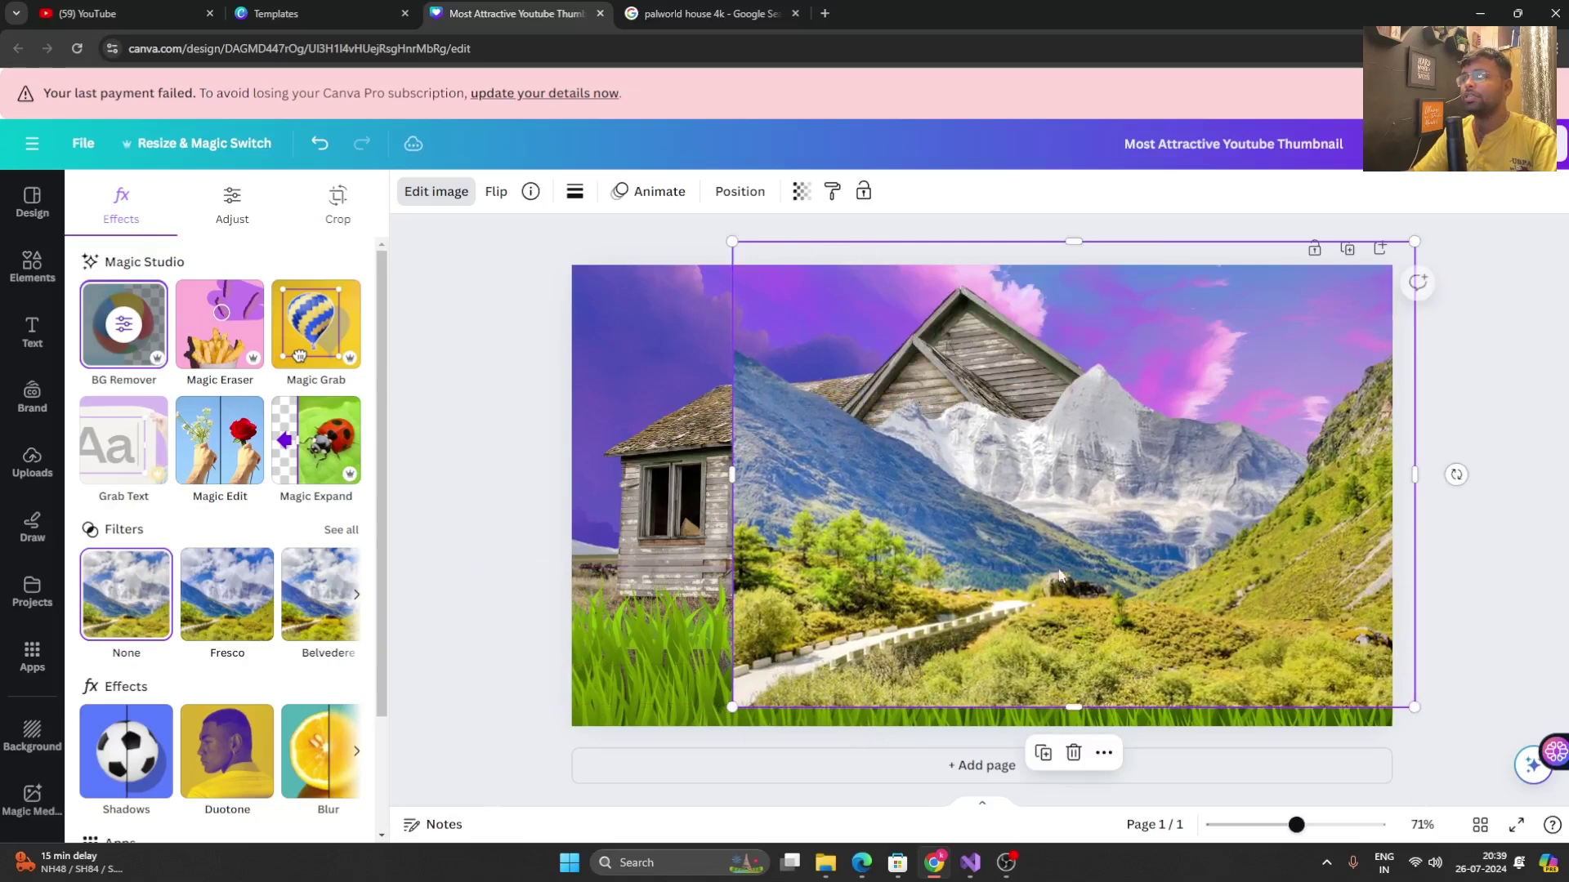
left_click_drag(929, 428, 929, 394)
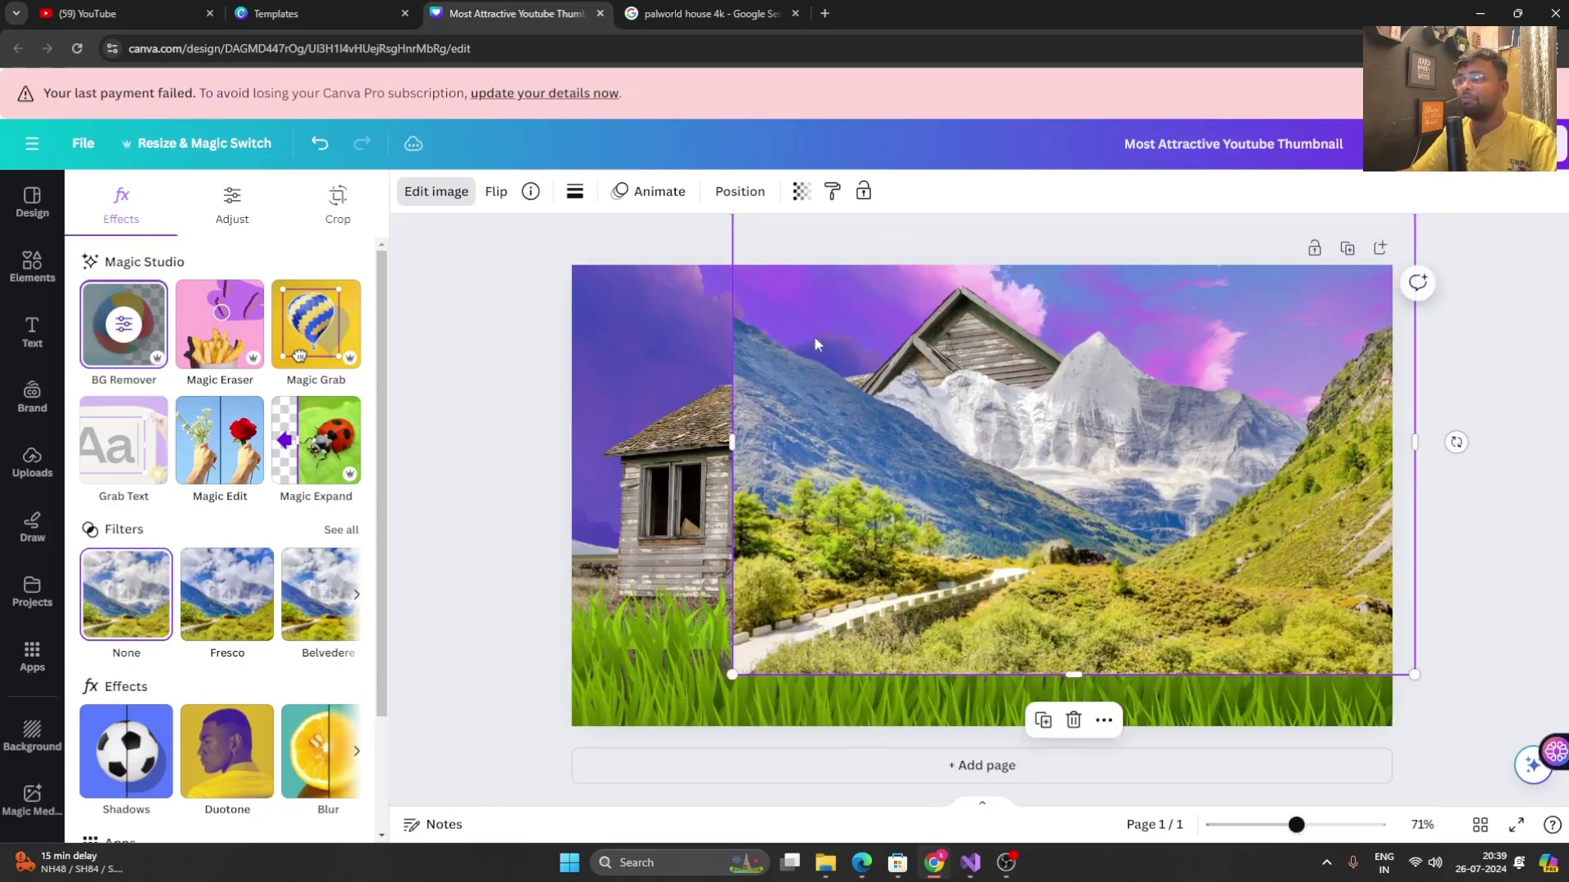
- Erase a small spot at the left tip of the blue slope using Magic Eraser with brush size 48
left_click(241, 340)
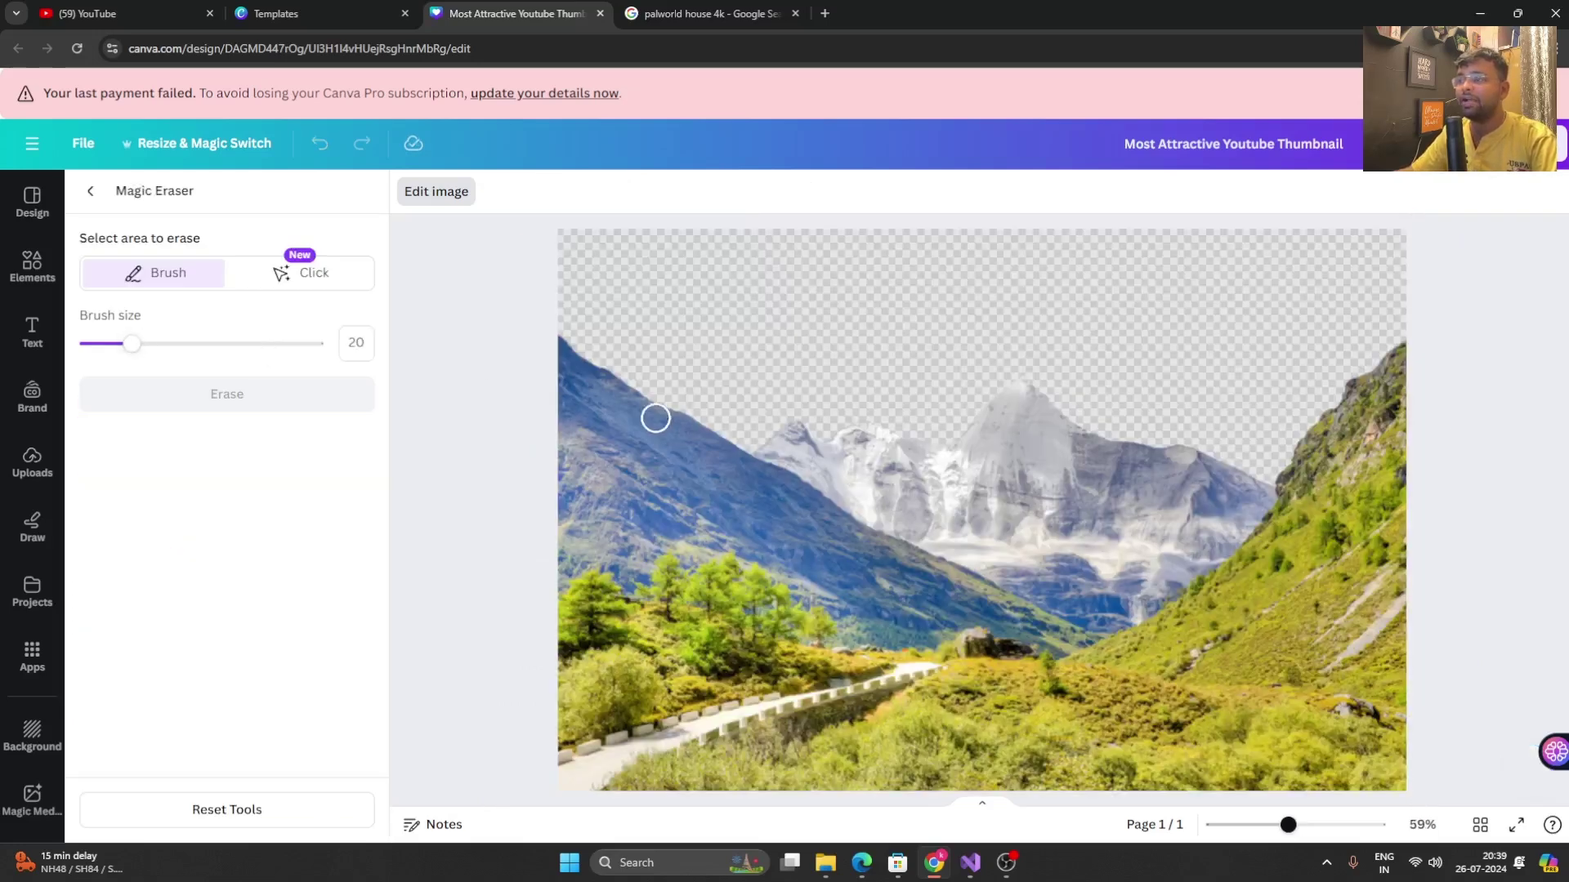
left_click(569, 355)
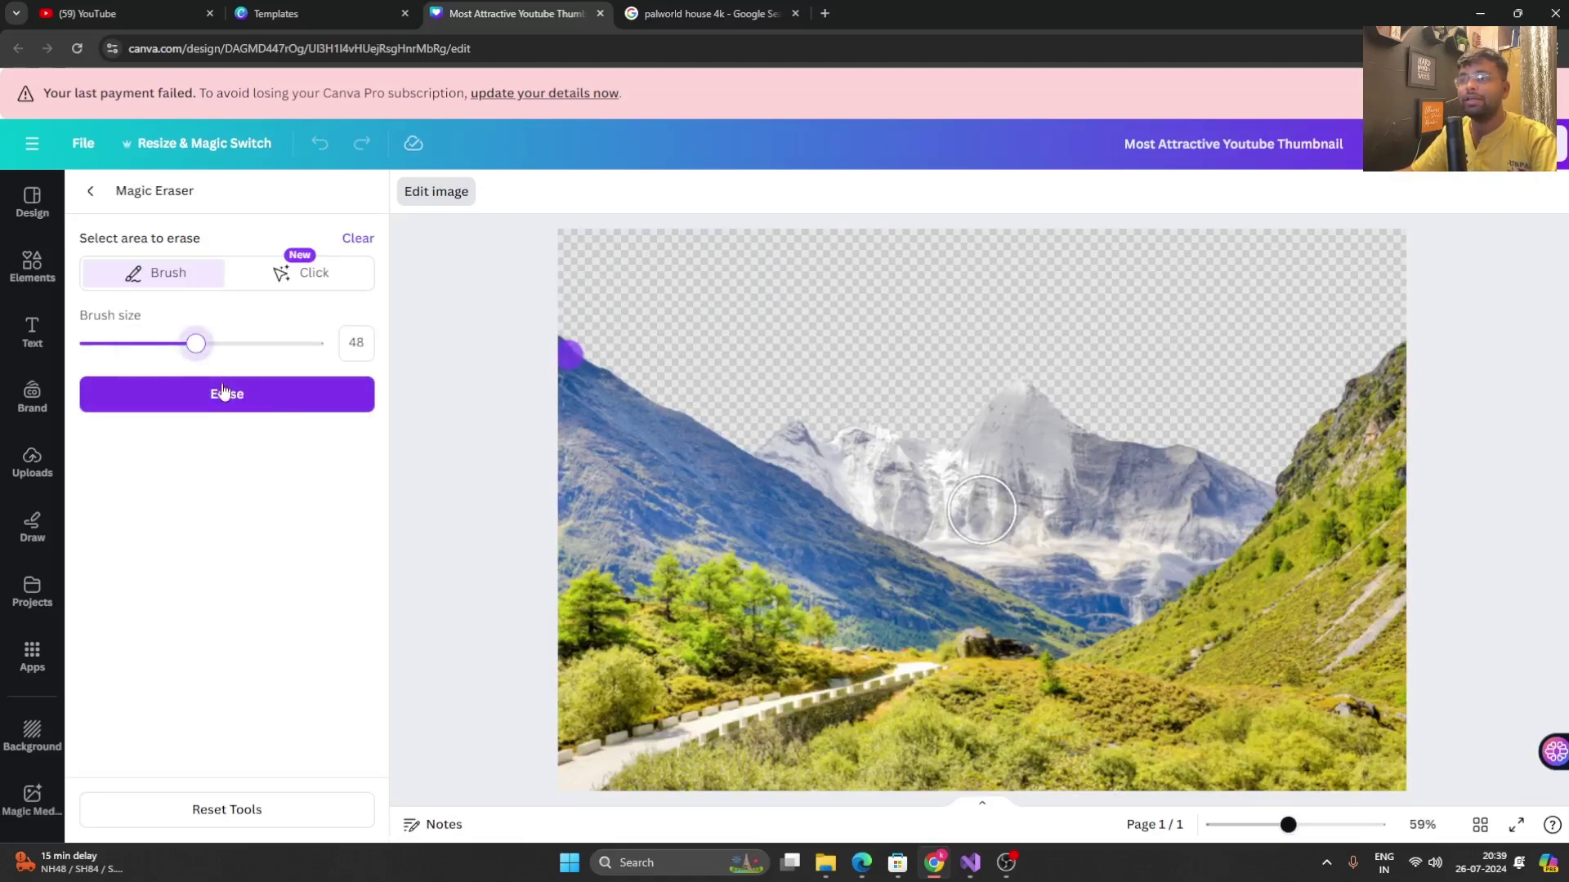
left_click(226, 394)
left_click(90, 193)
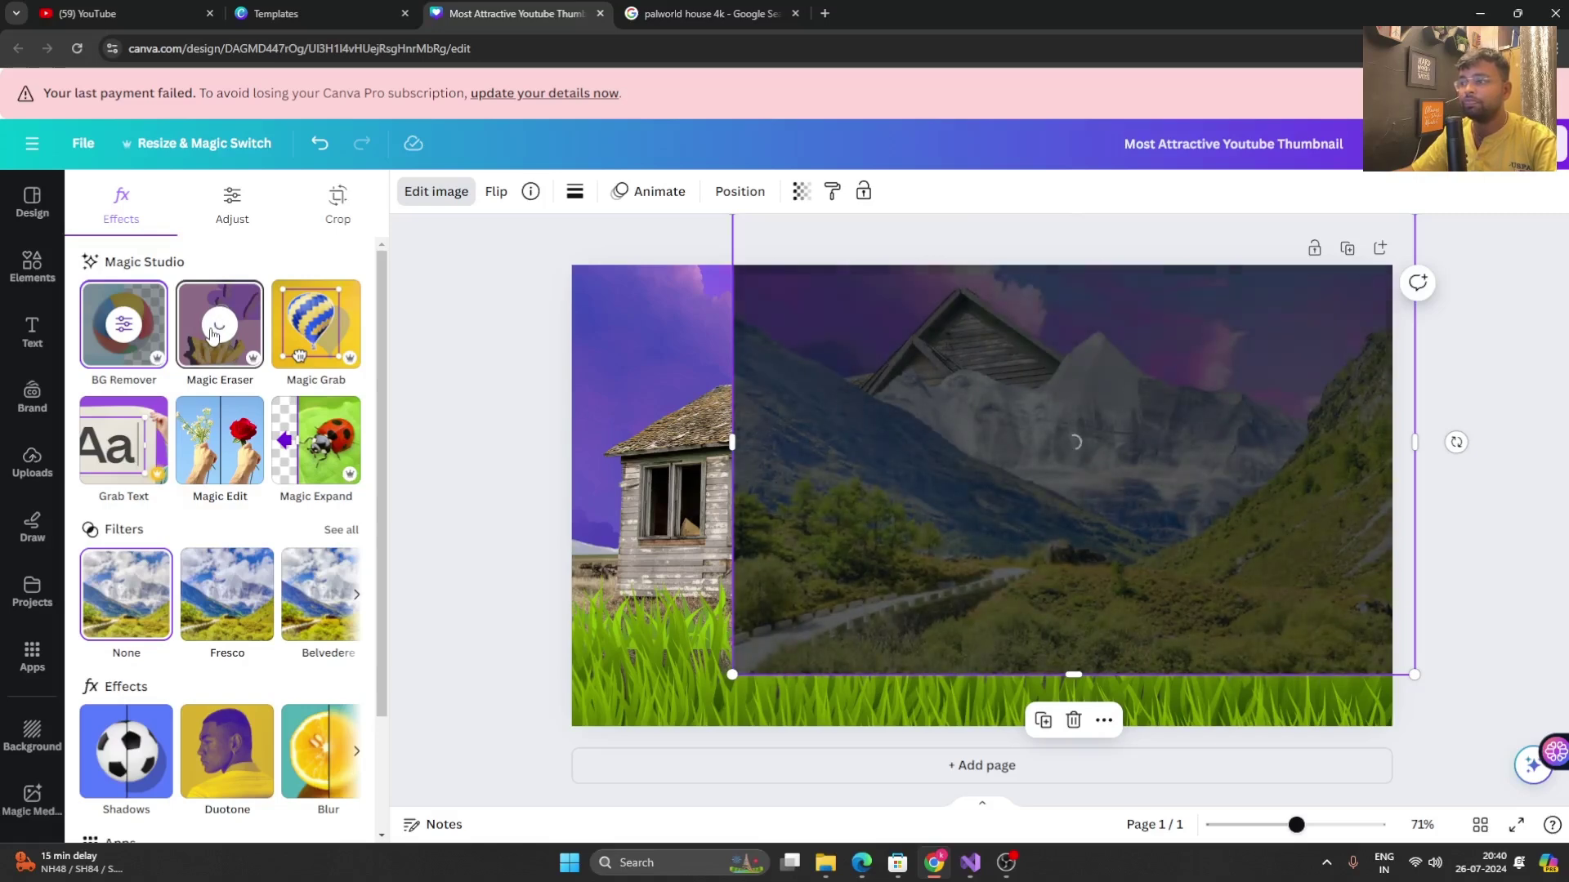
- Erase the blue and snowy mountains with Magic Eraser, finishing at brush size 41 and keeping the green hillside, trees and path
left_click(212, 333)
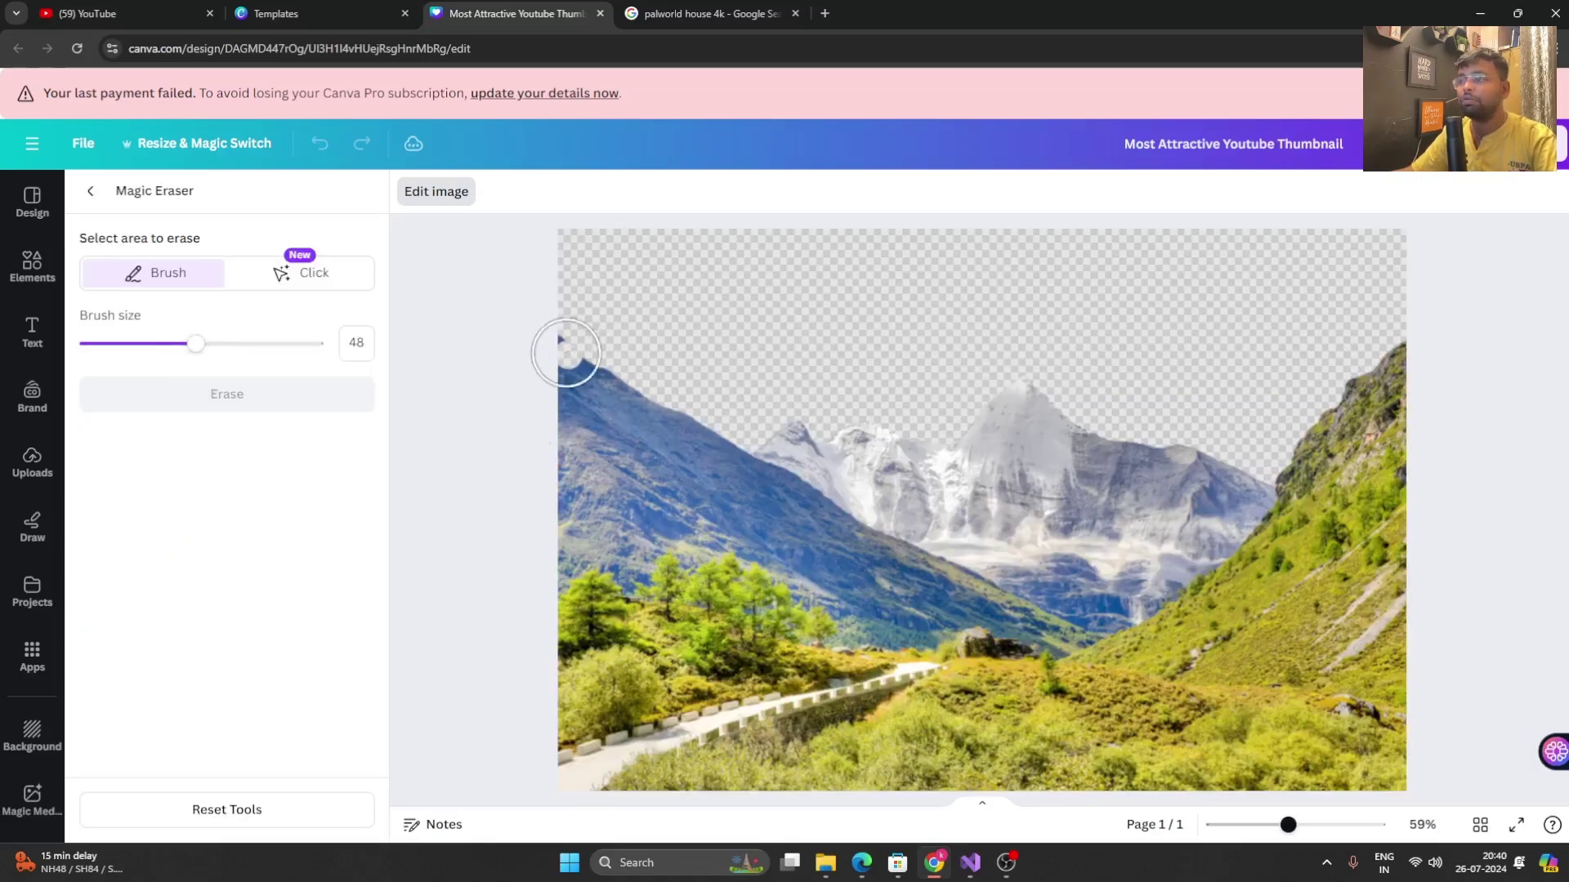
mouse_move(565, 353)
left_mouse_down()
mouse_move(573, 517)
mouse_move(726, 502)
mouse_move(626, 425)
mouse_move(576, 414)
mouse_move(657, 485)
mouse_move(547, 397)
mouse_move(820, 432)
mouse_move(960, 430)
mouse_move(714, 517)
mouse_move(864, 457)
mouse_move(919, 480)
mouse_move(1179, 410)
mouse_move(1196, 452)
mouse_move(1246, 472)
mouse_move(1199, 527)
mouse_move(1125, 446)
mouse_move(987, 546)
mouse_move(990, 506)
mouse_move(927, 468)
mouse_move(894, 540)
mouse_move(903, 571)
mouse_move(997, 577)
mouse_move(1081, 531)
mouse_move(1094, 554)
mouse_move(1181, 456)
mouse_move(1154, 505)
mouse_move(550, 354)
left_mouse_up()
left_click_drag(196, 344, 114, 344)
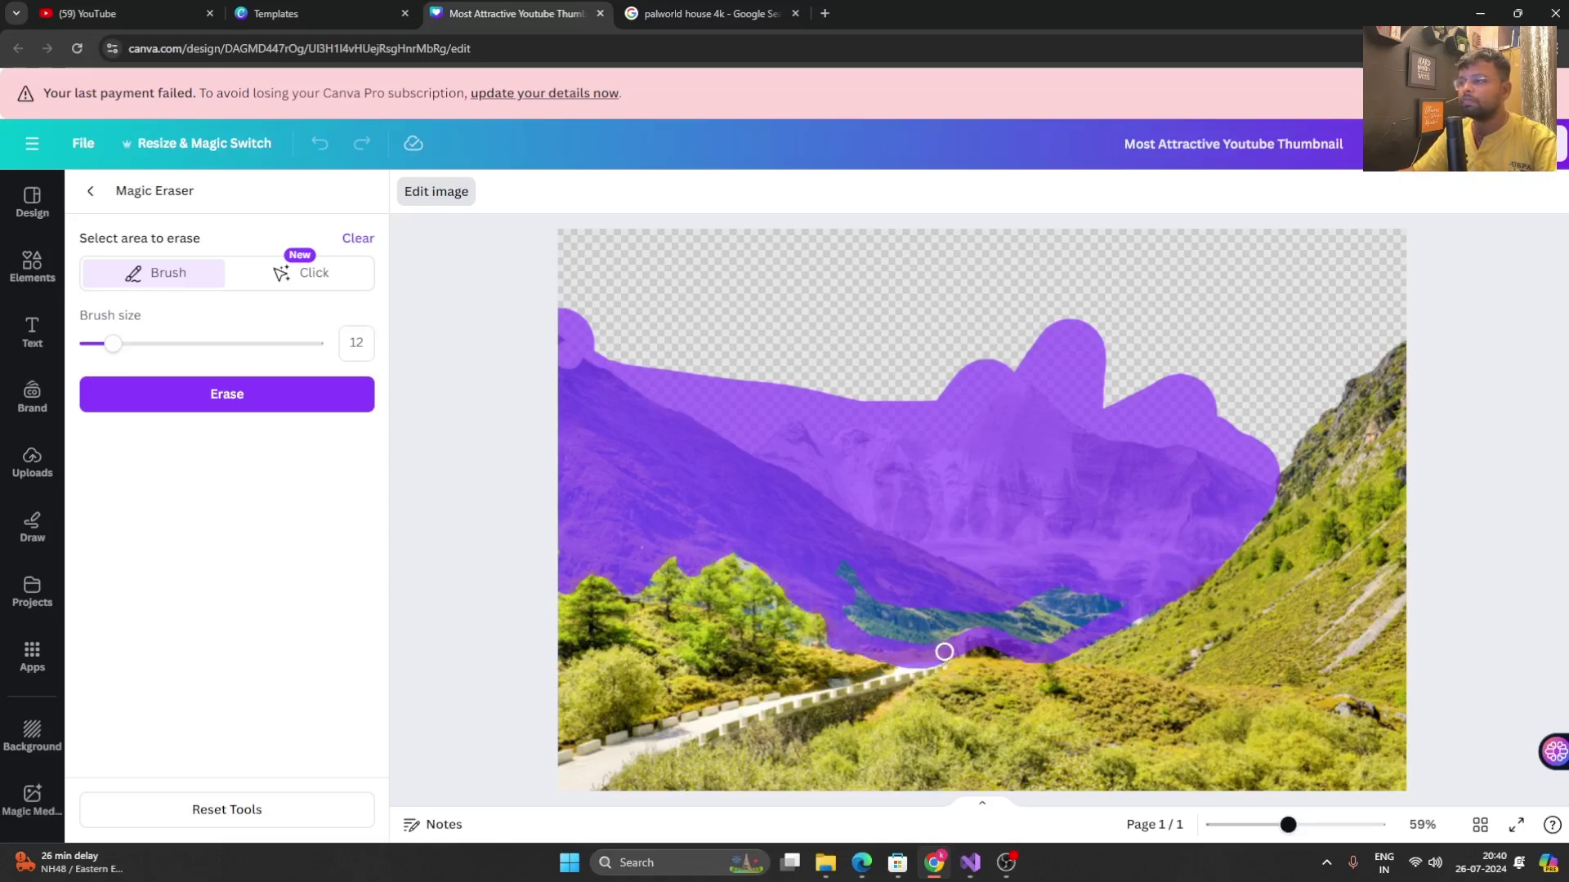
left_click_drag(113, 343, 180, 344)
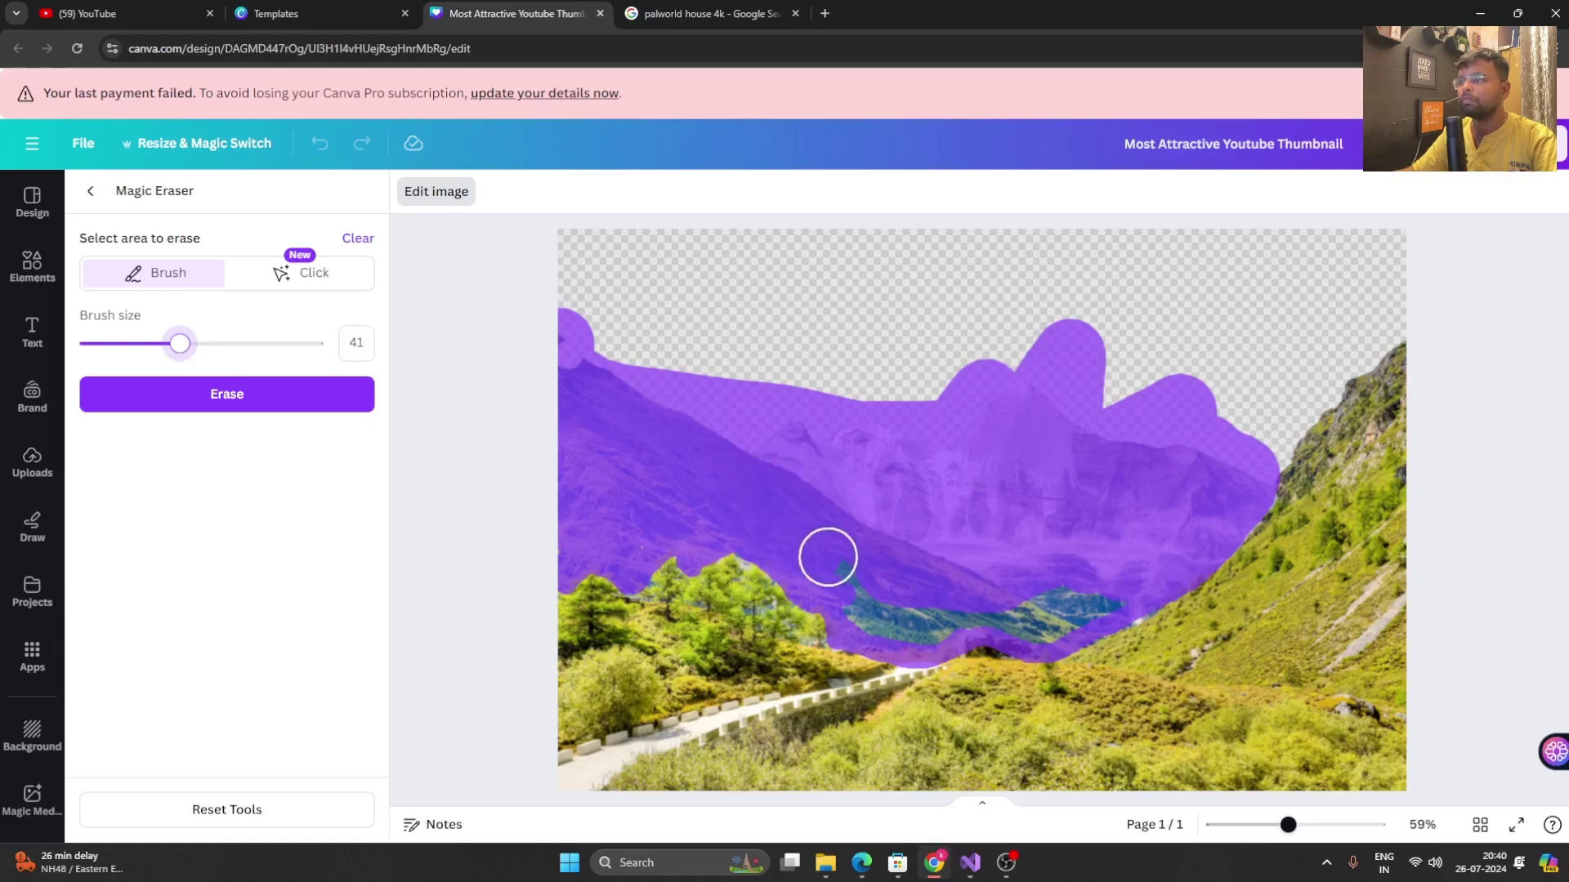
mouse_move(828, 557)
left_mouse_down()
mouse_move(883, 610)
mouse_move(1022, 607)
left_mouse_up()
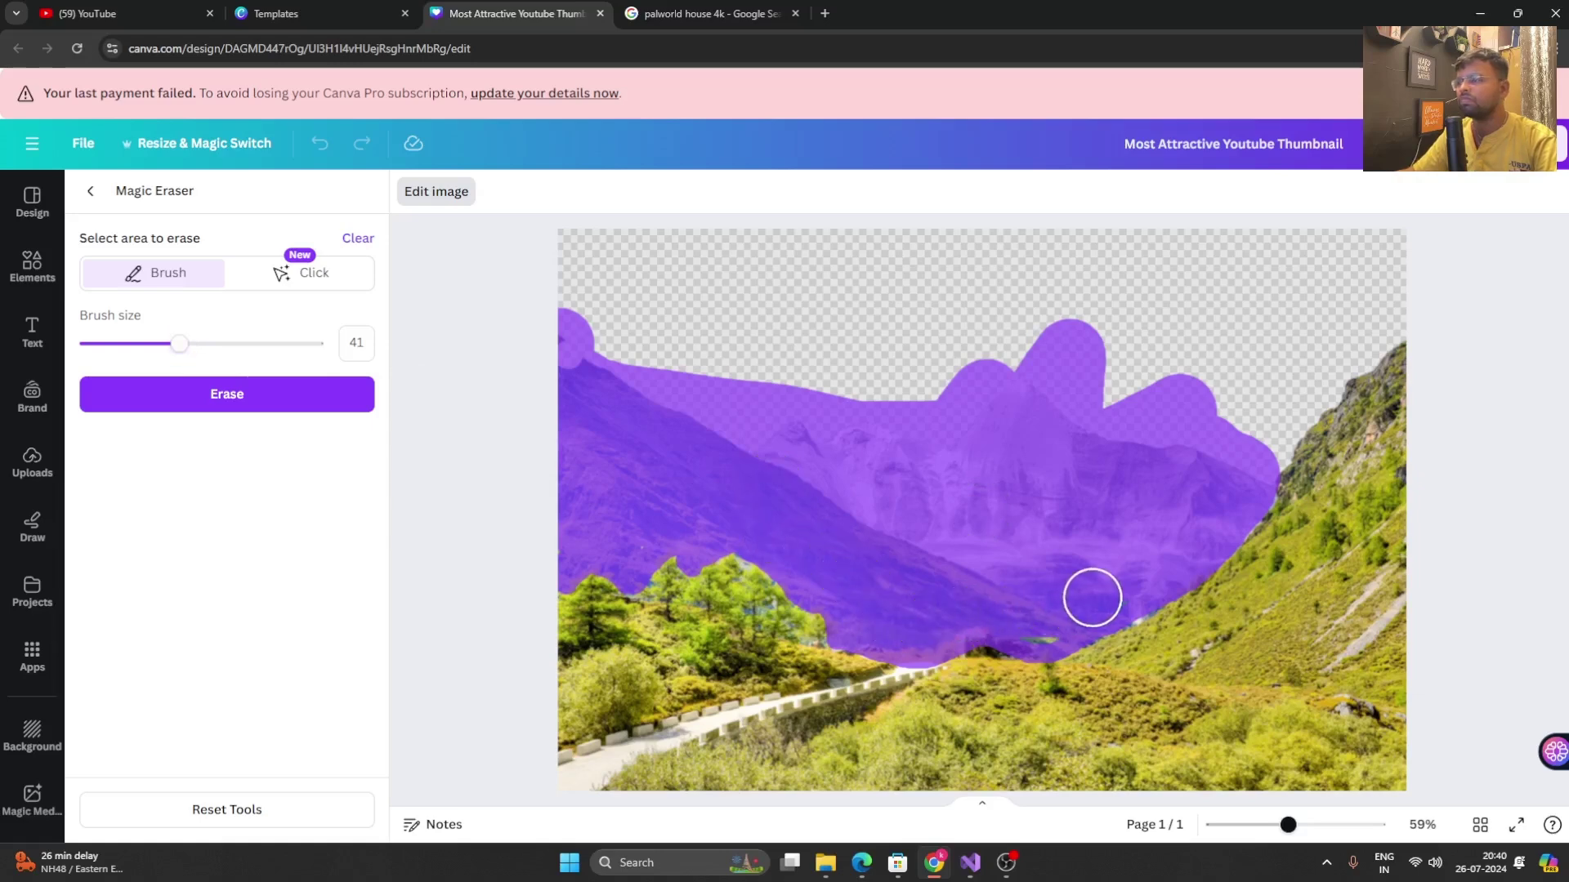
left_click_drag(1179, 420, 750, 387)
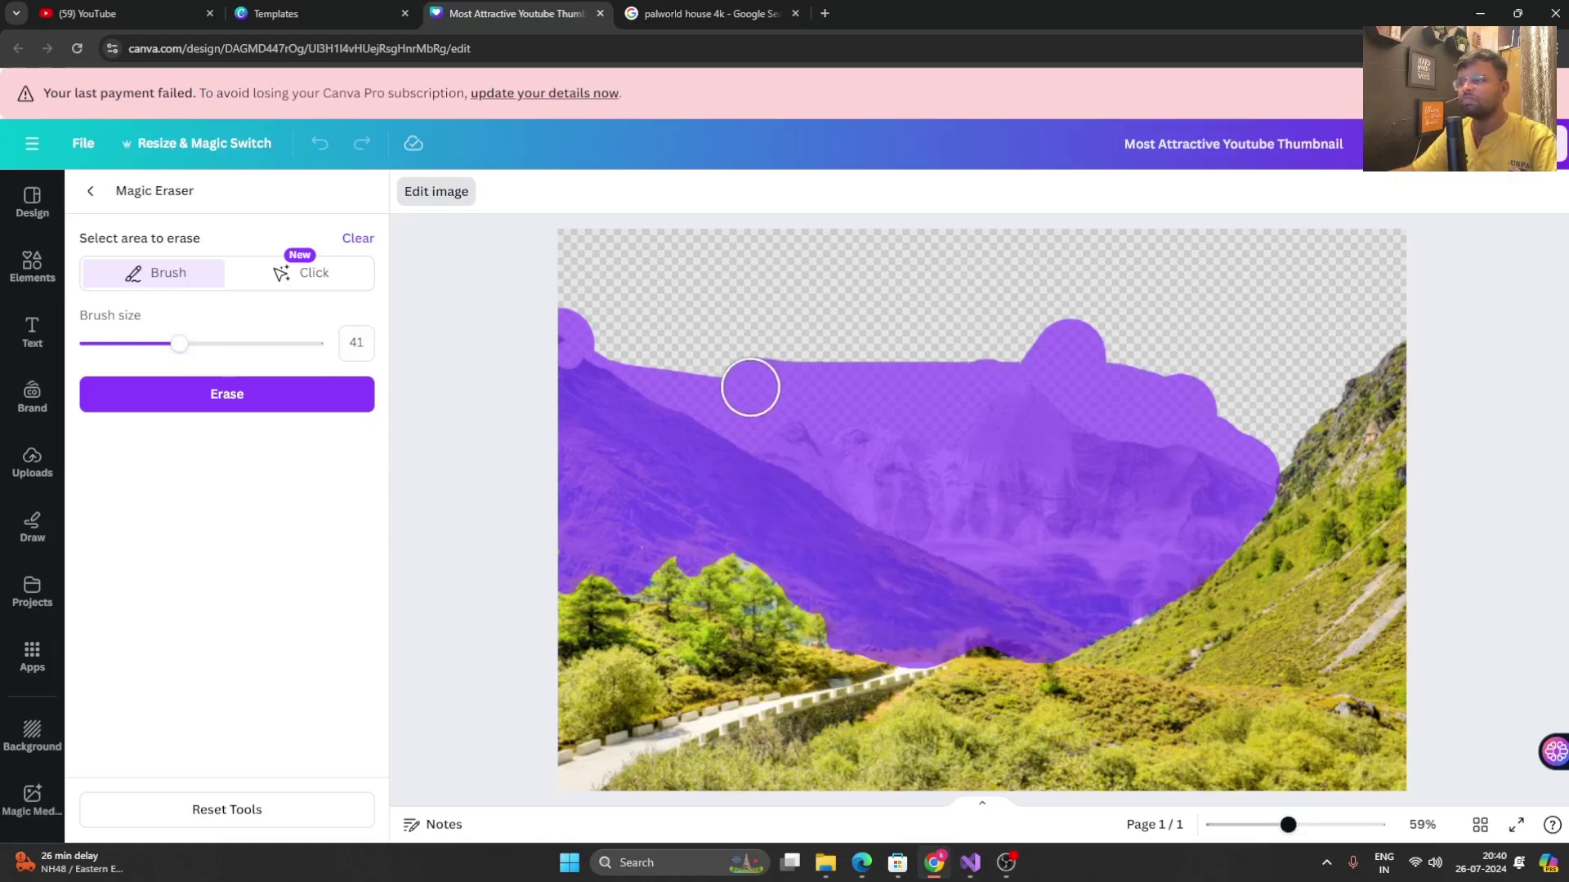
left_click(204, 402)
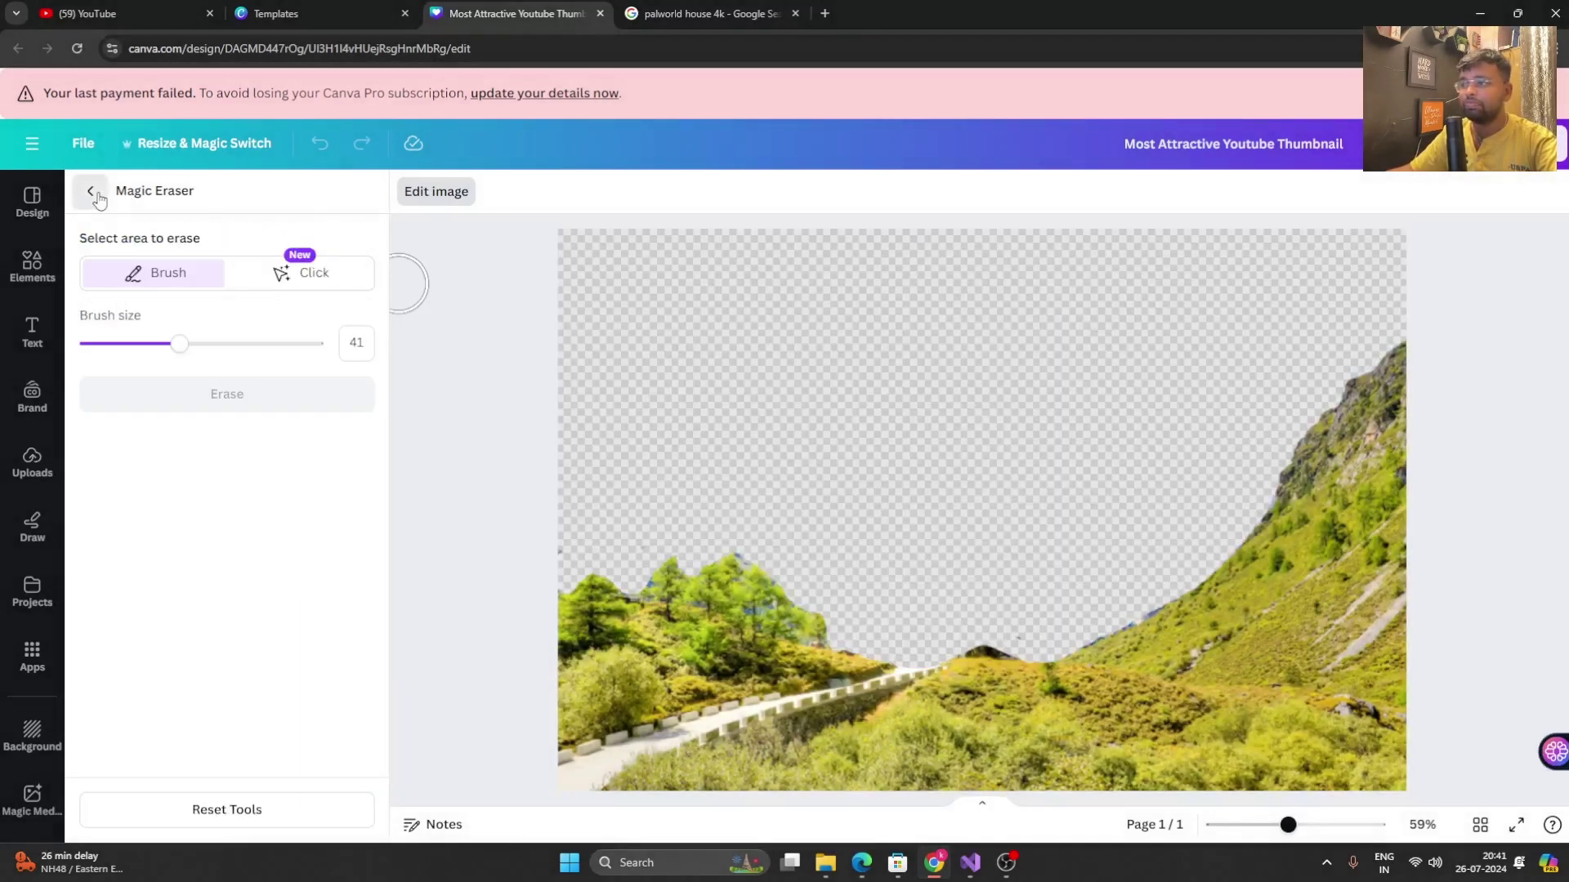
left_click(91, 193)
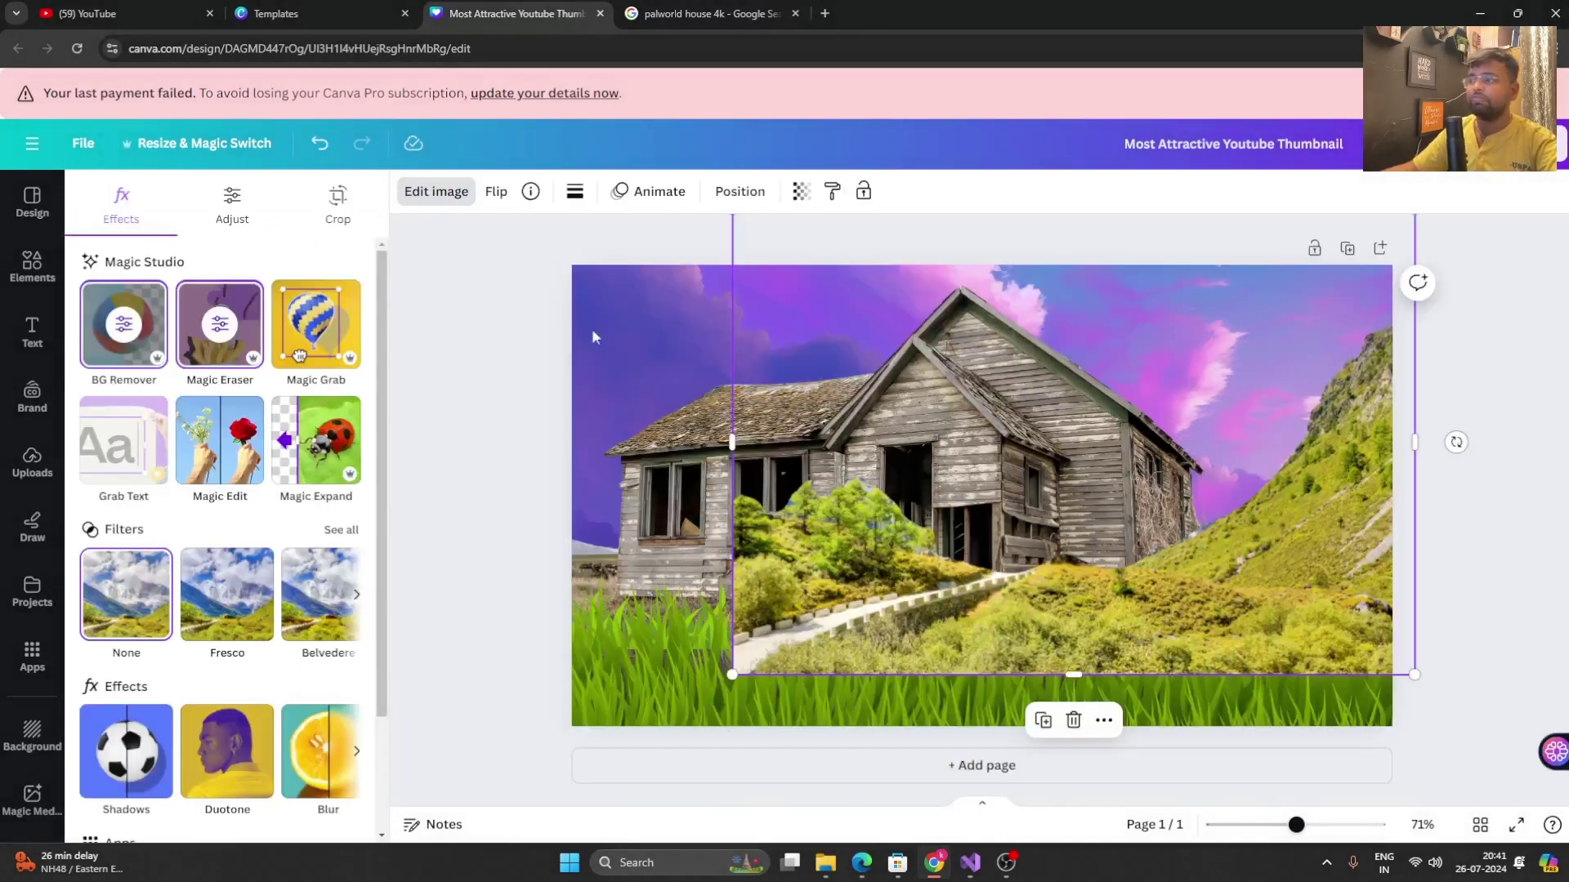
- Move and enlarge the hillside cut-out until it spans the full page width, with the slope beside the house's right wall
left_click_drag(1134, 532, 1111, 577)
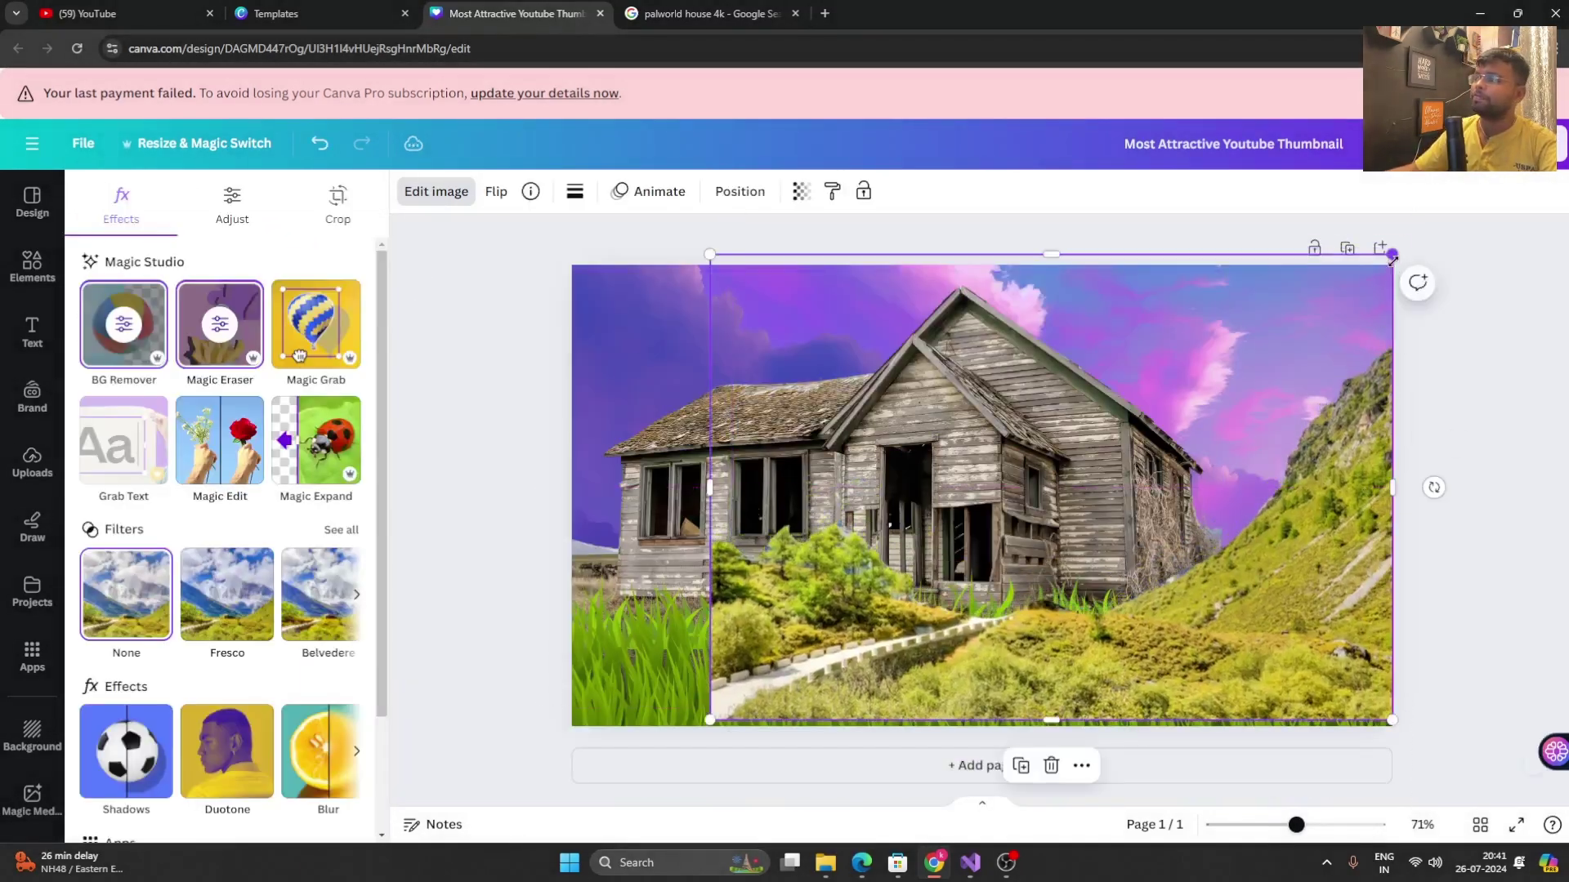
left_click_drag(1391, 255, 1395, 224)
left_click_drag(1326, 384, 1188, 389)
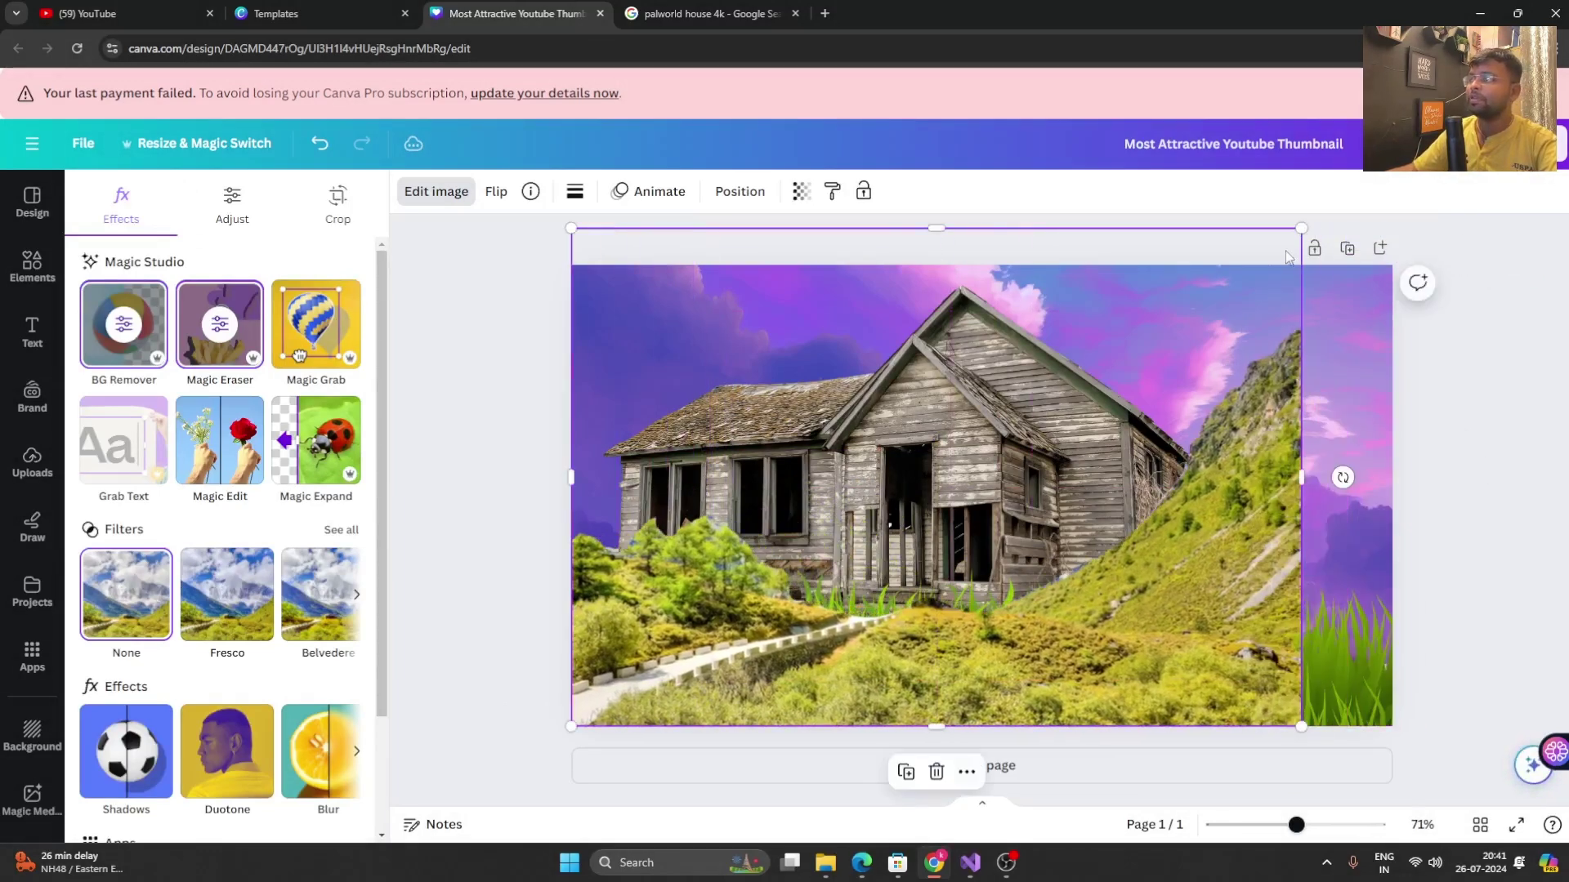
left_click_drag(1301, 229, 1397, 214)
left_click_drag(1225, 412, 1203, 419)
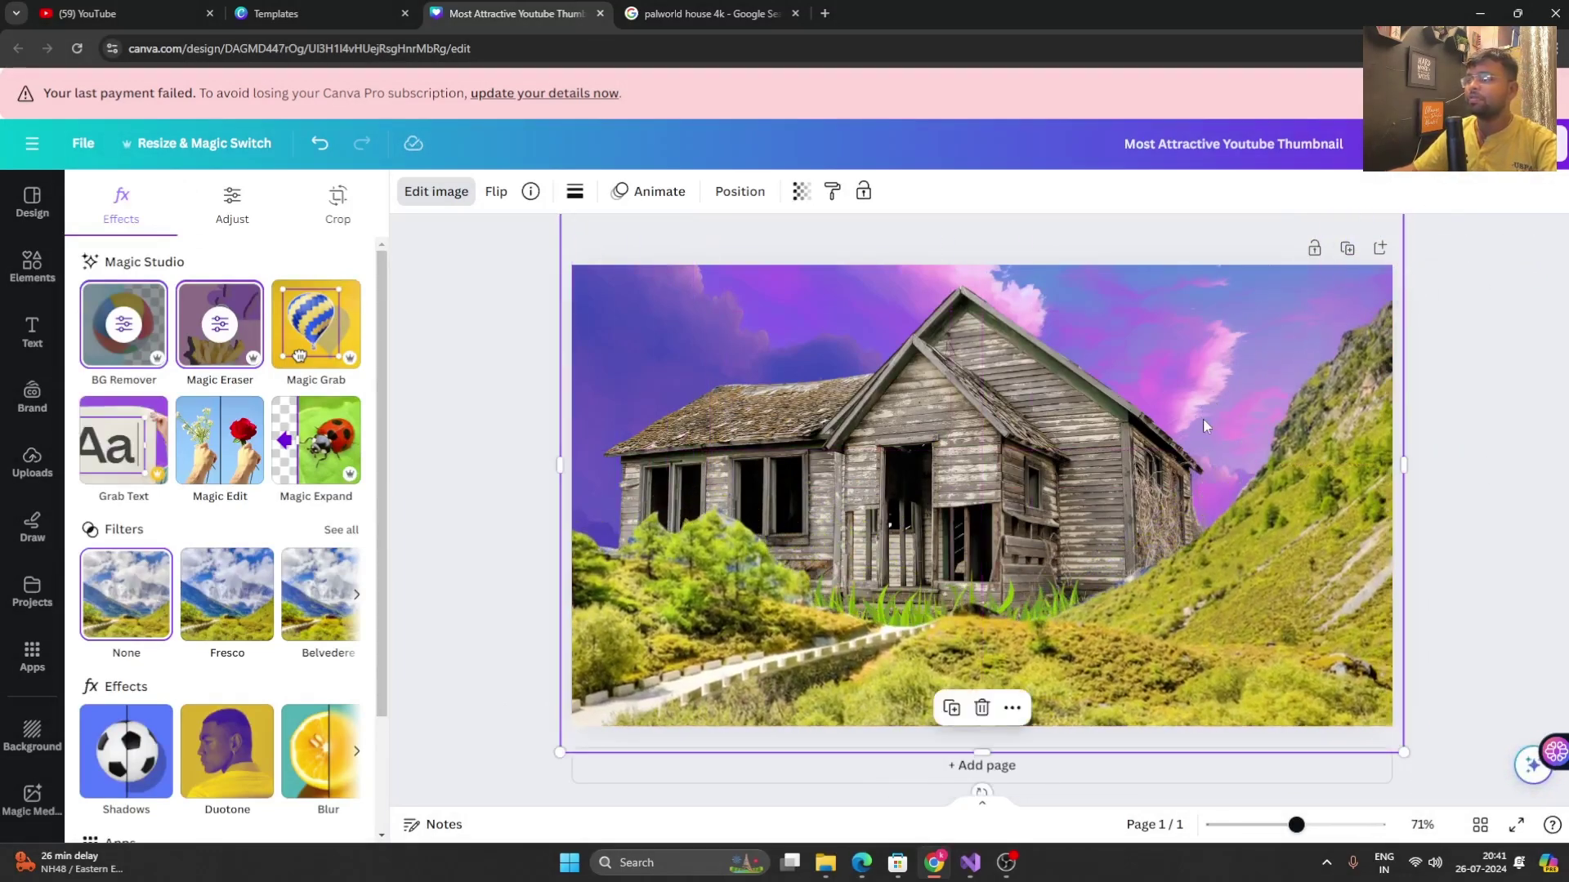
- Send the hillside cut-out behind the green grass and shift it slightly down and to the right
right_click(1263, 510)
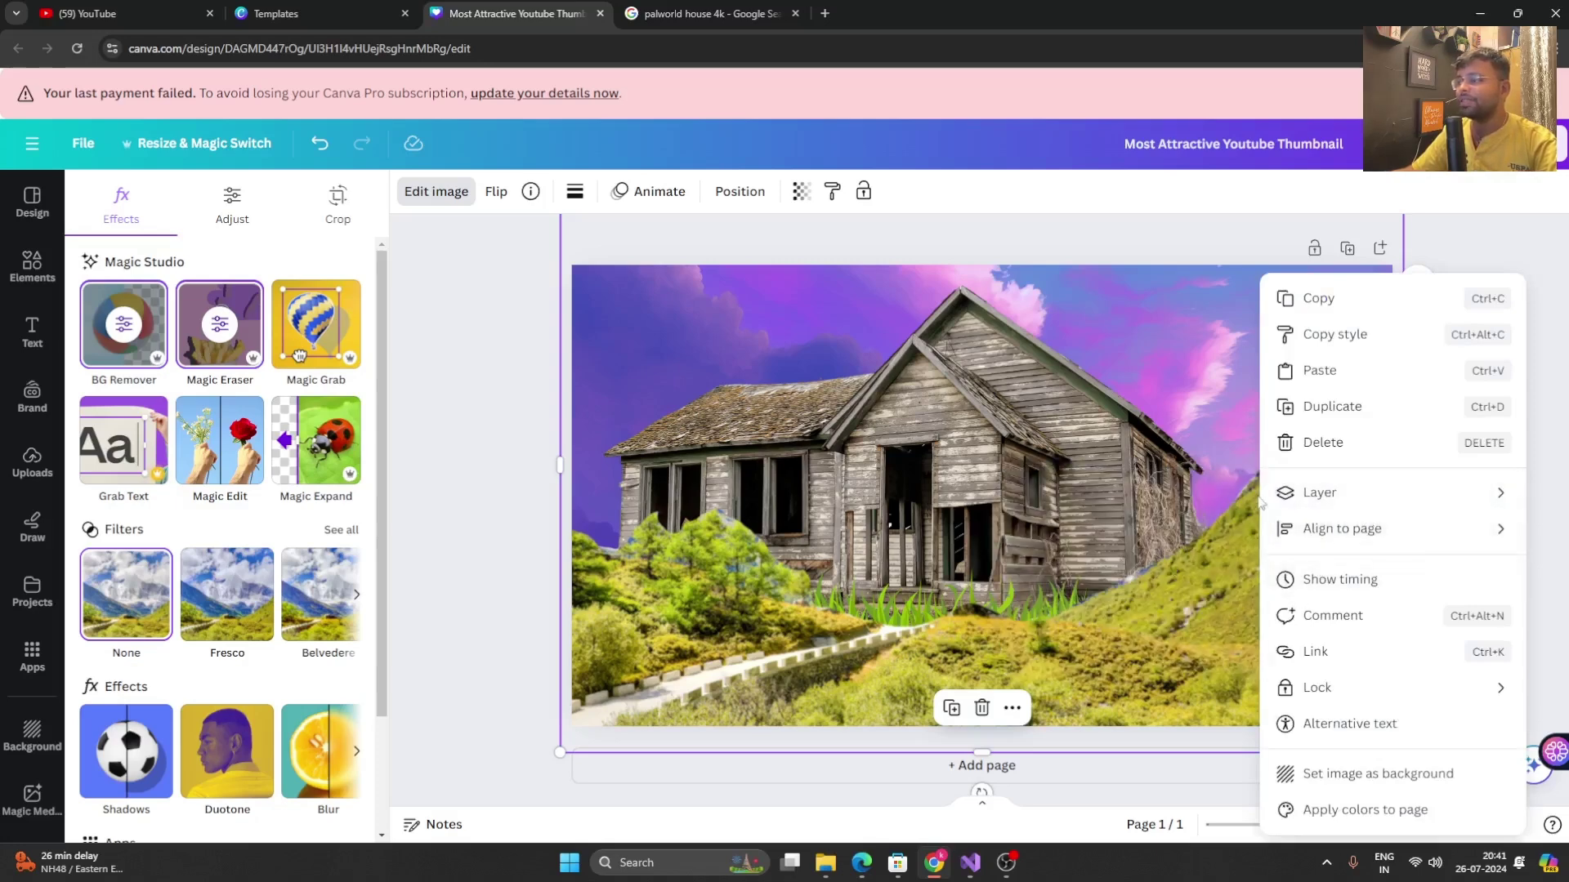
mouse_move(1262, 502)
left_click(1185, 567)
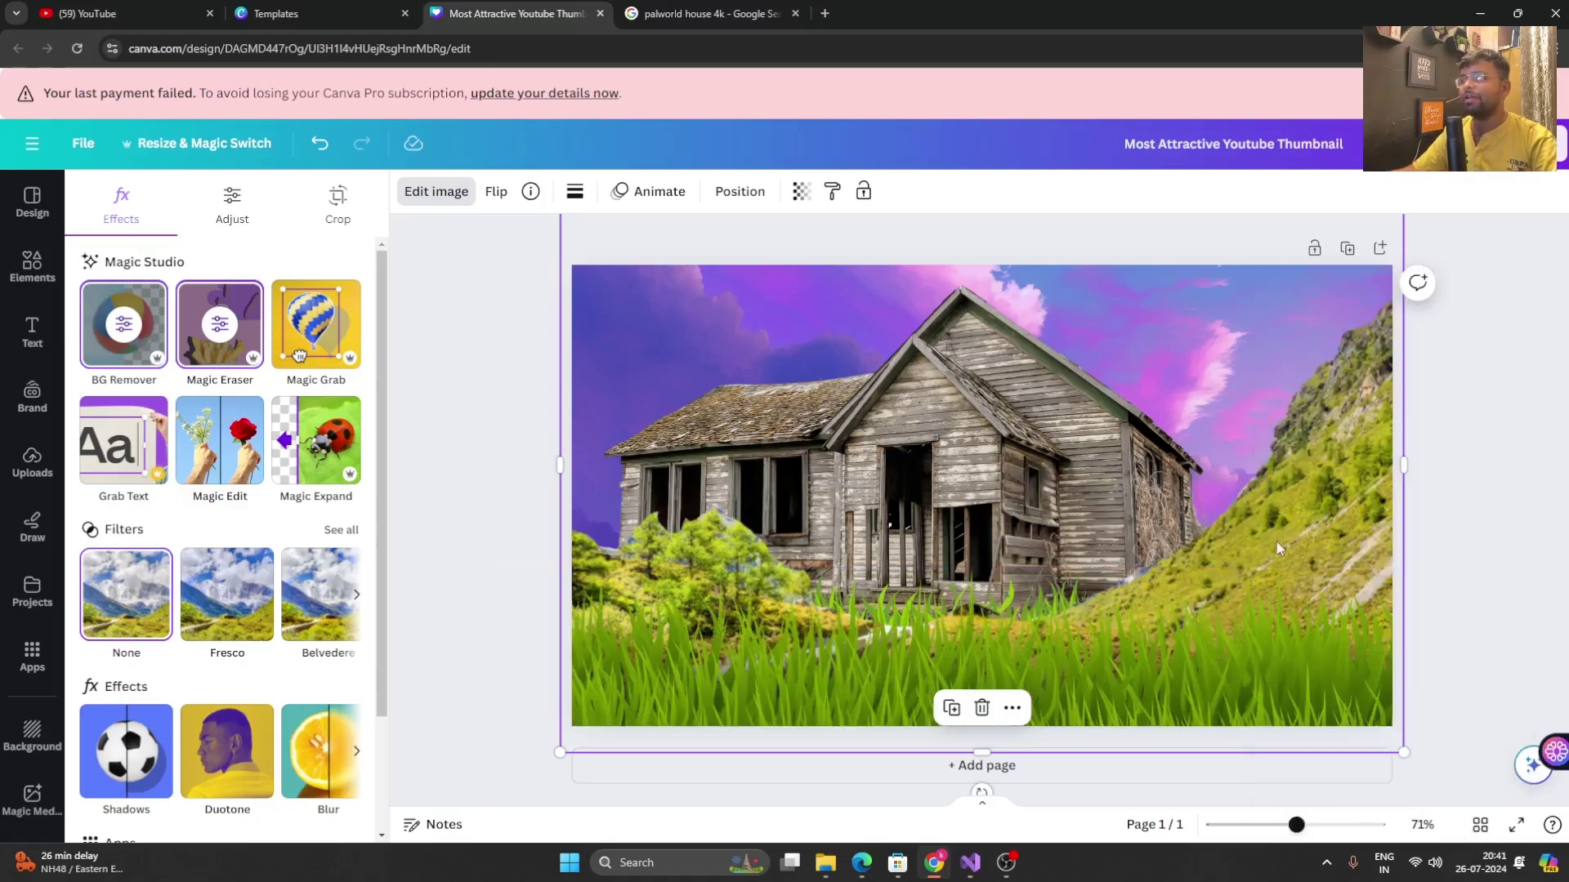
left_click_drag(1277, 542, 1294, 572)
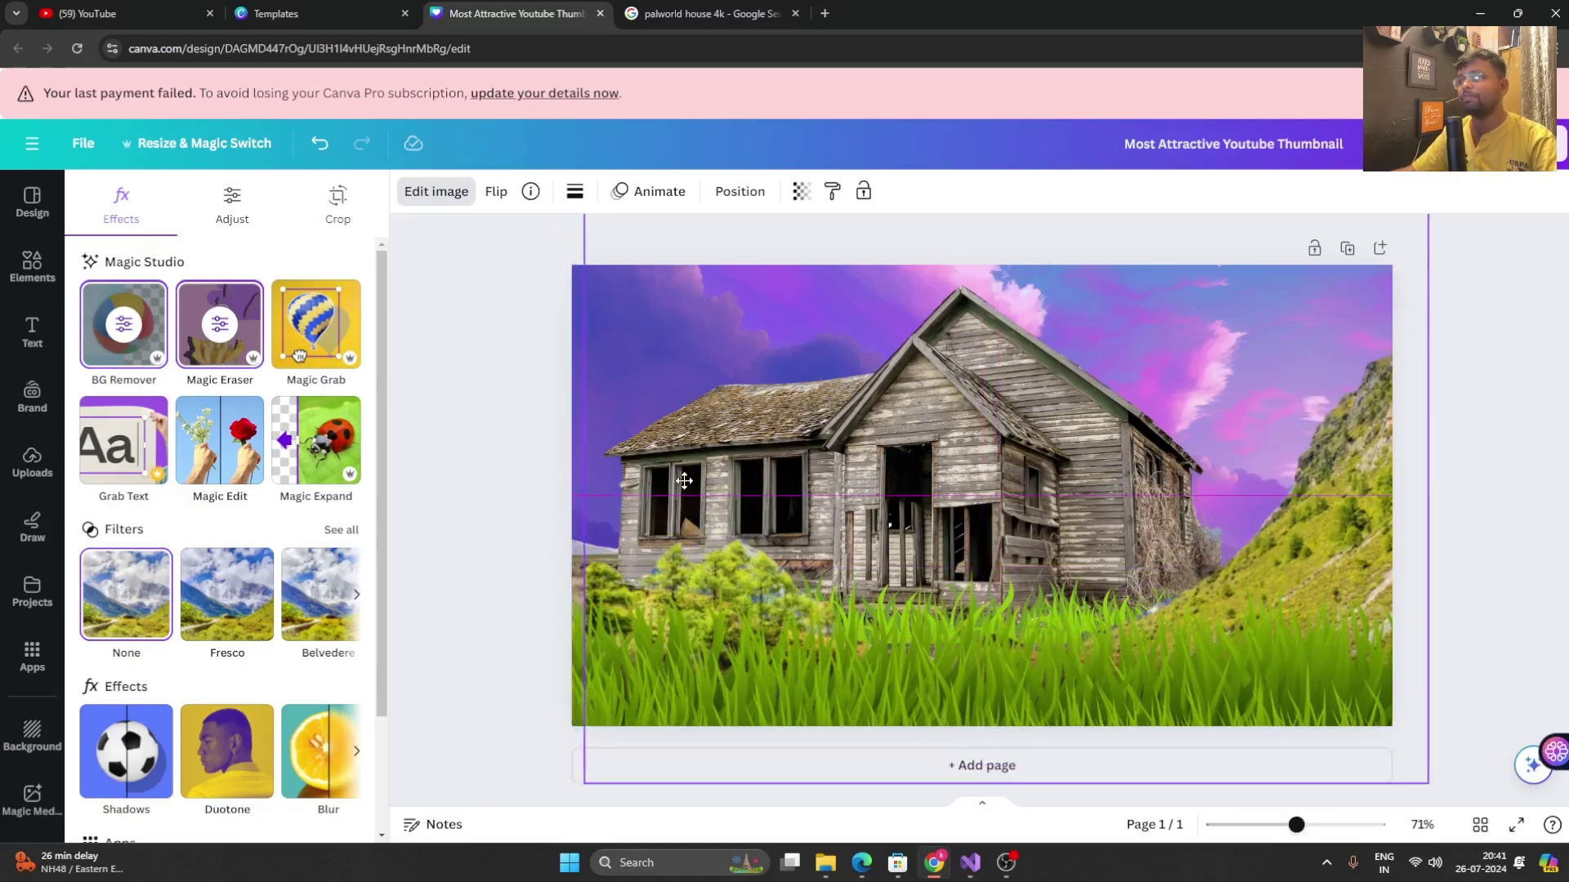
- Lower the front grass strip slightly to reveal more of the hillside, and clear the selection
left_click(1023, 606)
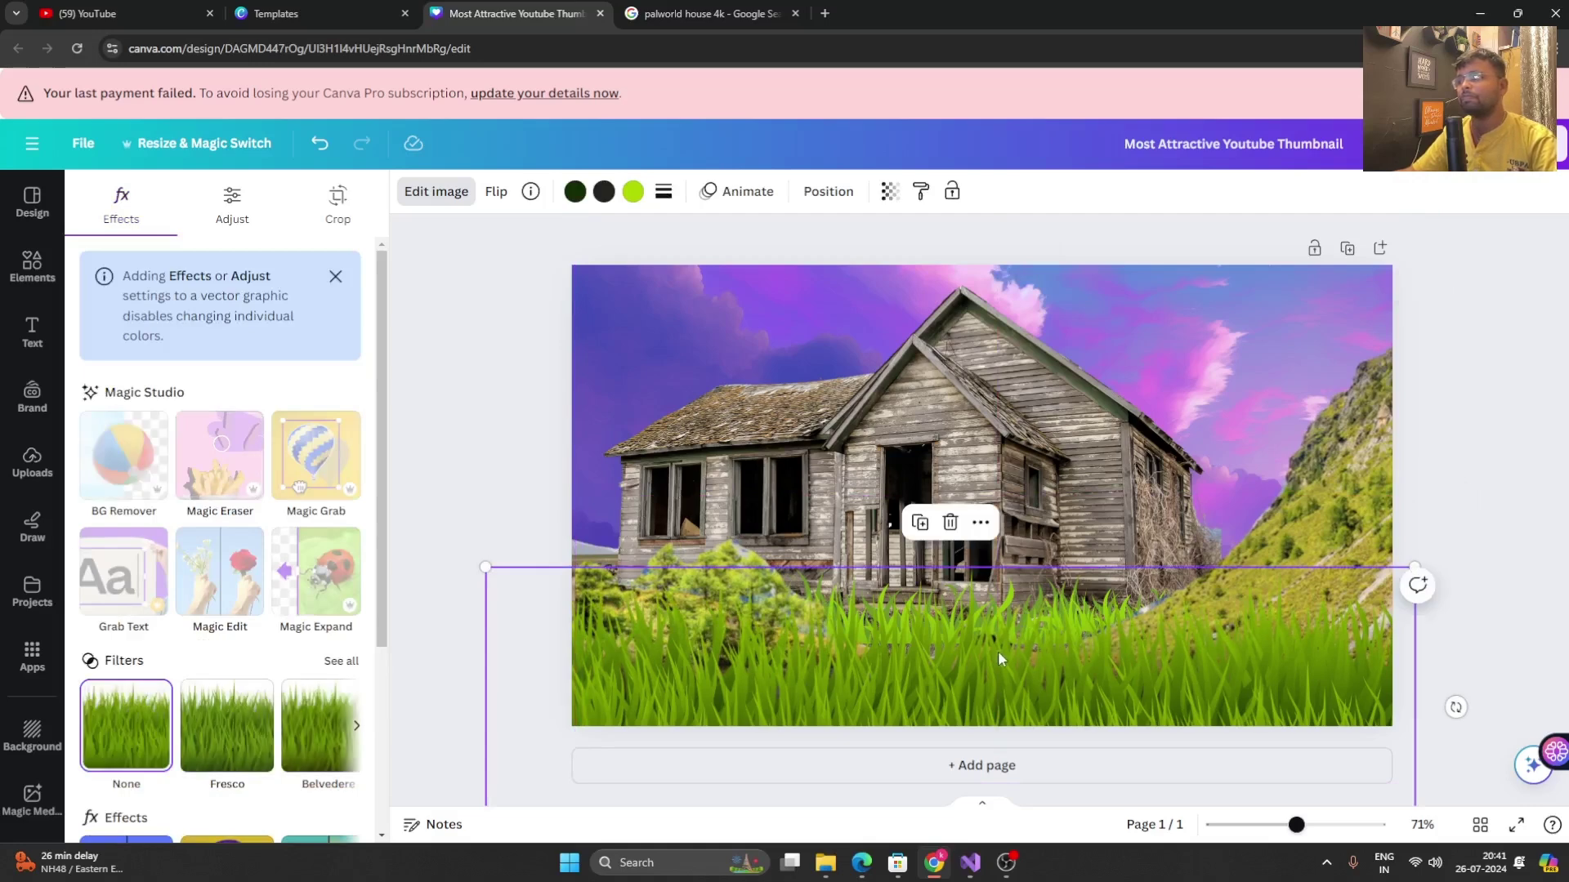
left_click_drag(998, 651, 997, 683)
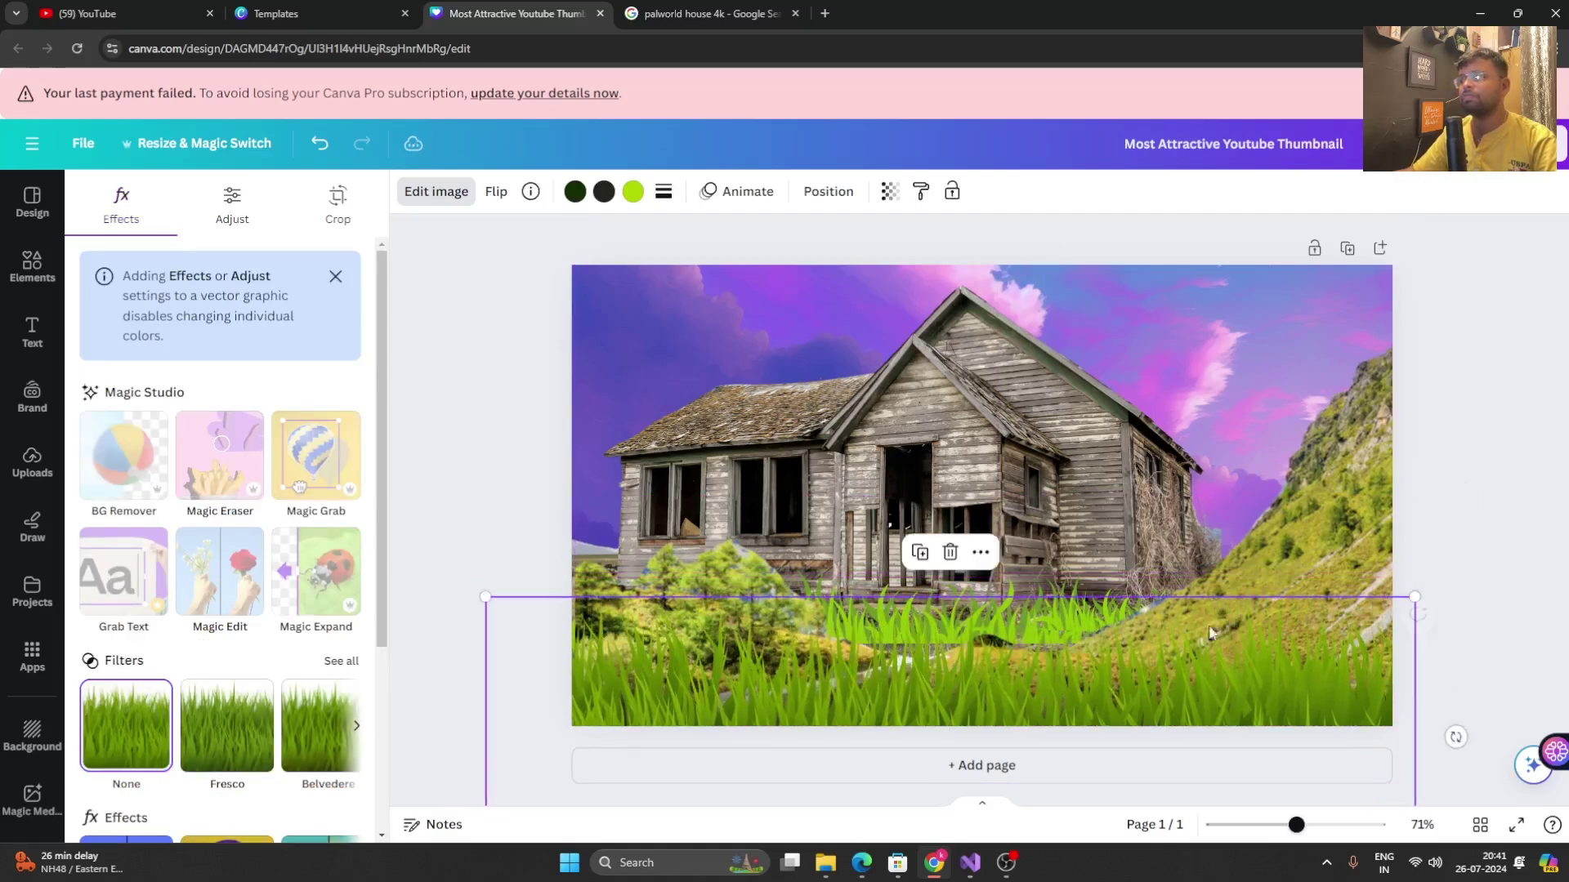
left_click(1471, 505)
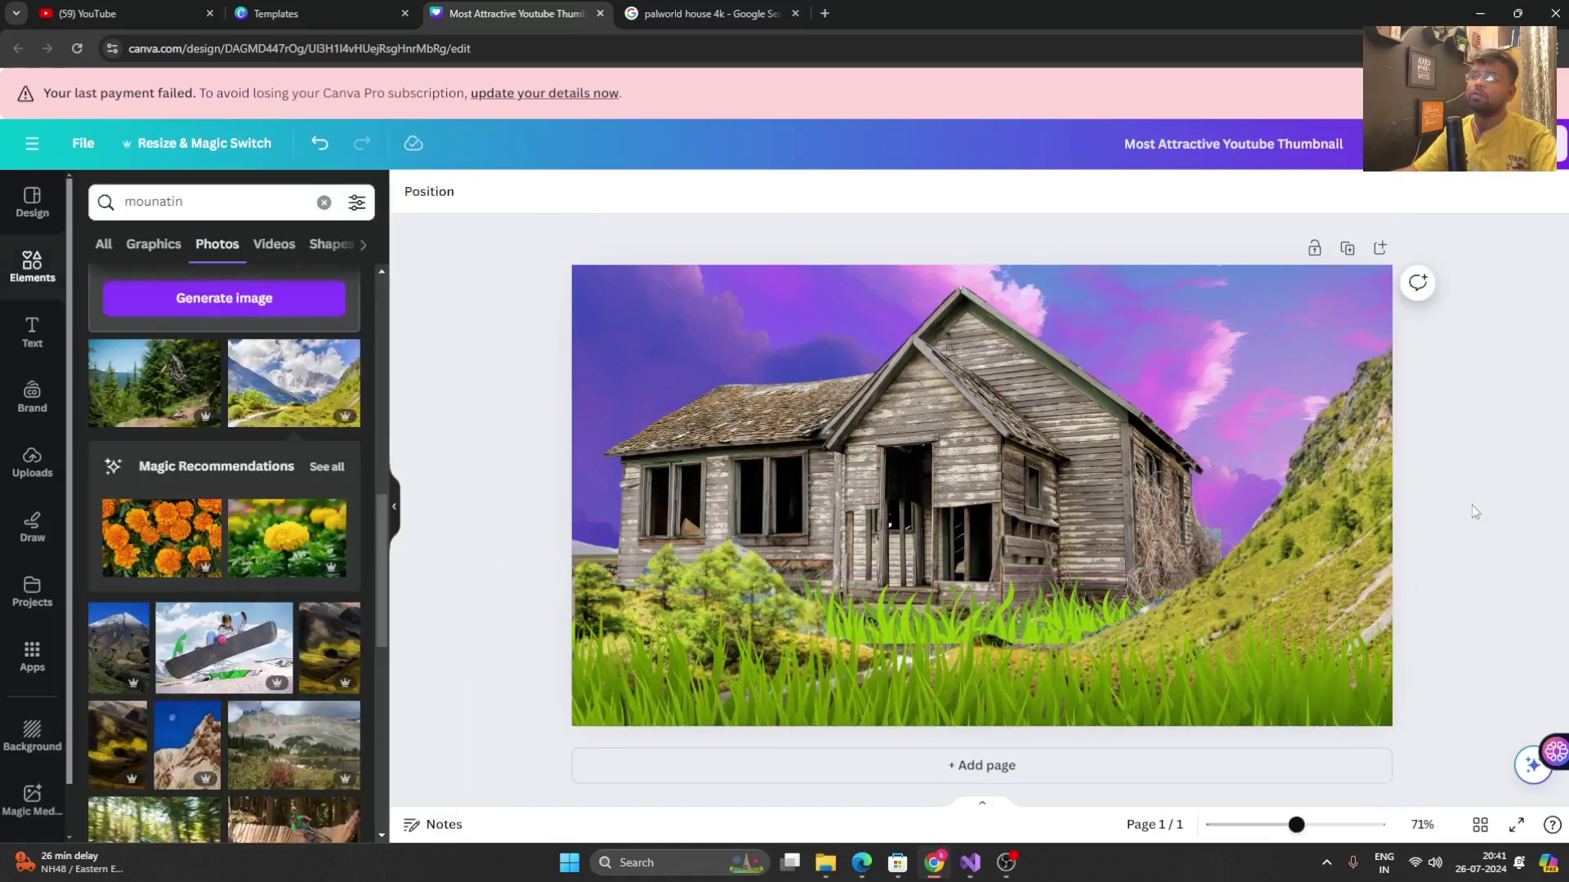
left_click(1125, 449)
left_click(1447, 392)
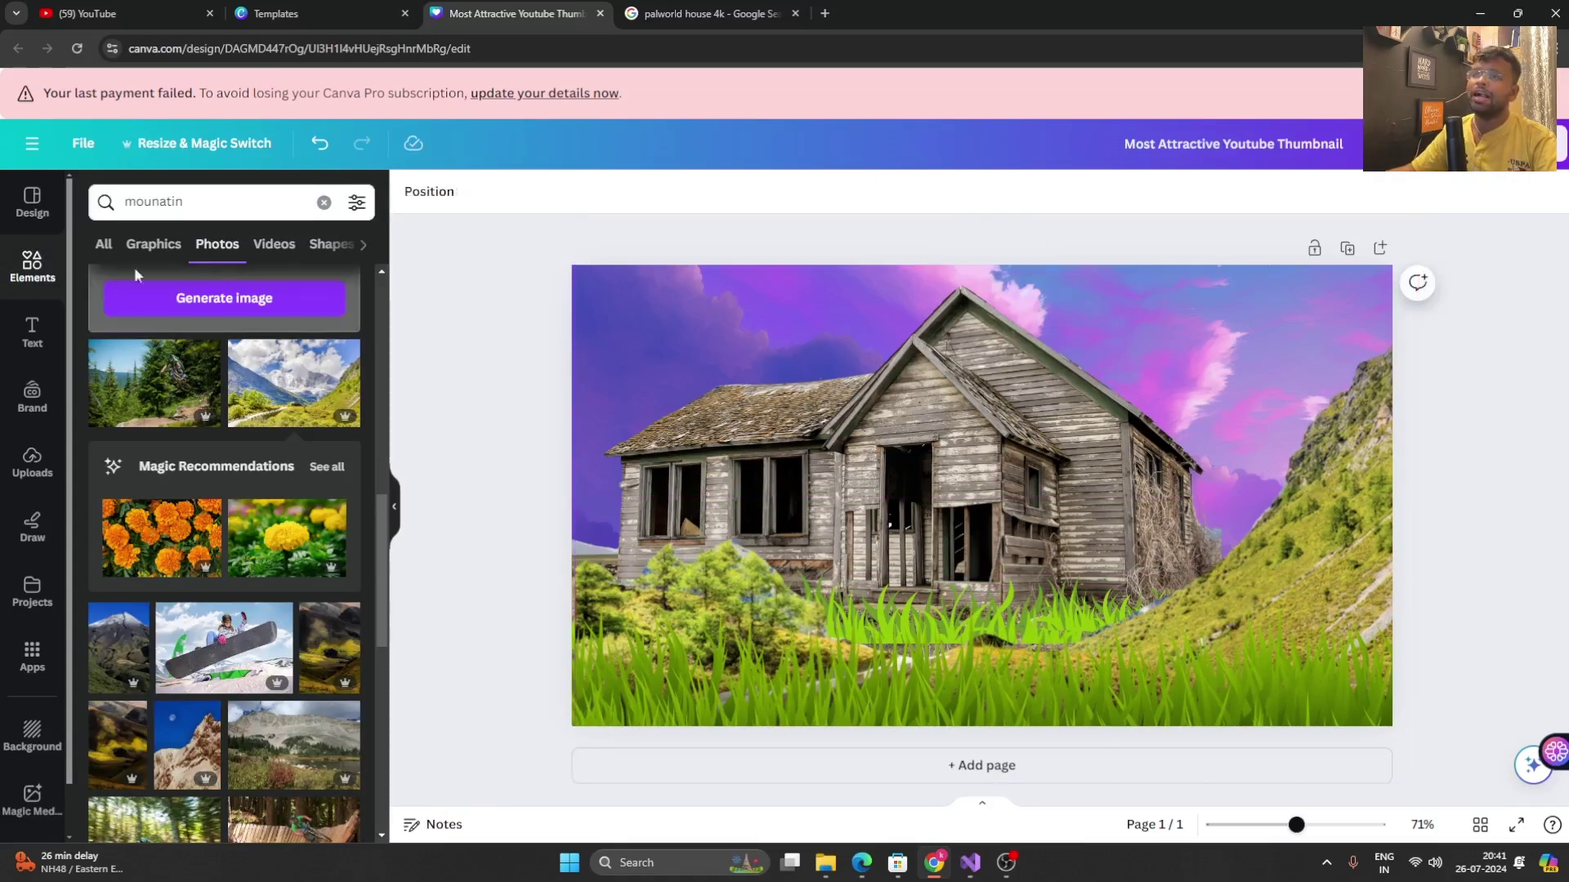
- Search the elements for "clouds" and add a wispy white cloud and a blue watercolour cloud, both shrunk into the page's upper-left corner
left_click(32, 265)
left_click(190, 203)
type("clouds")
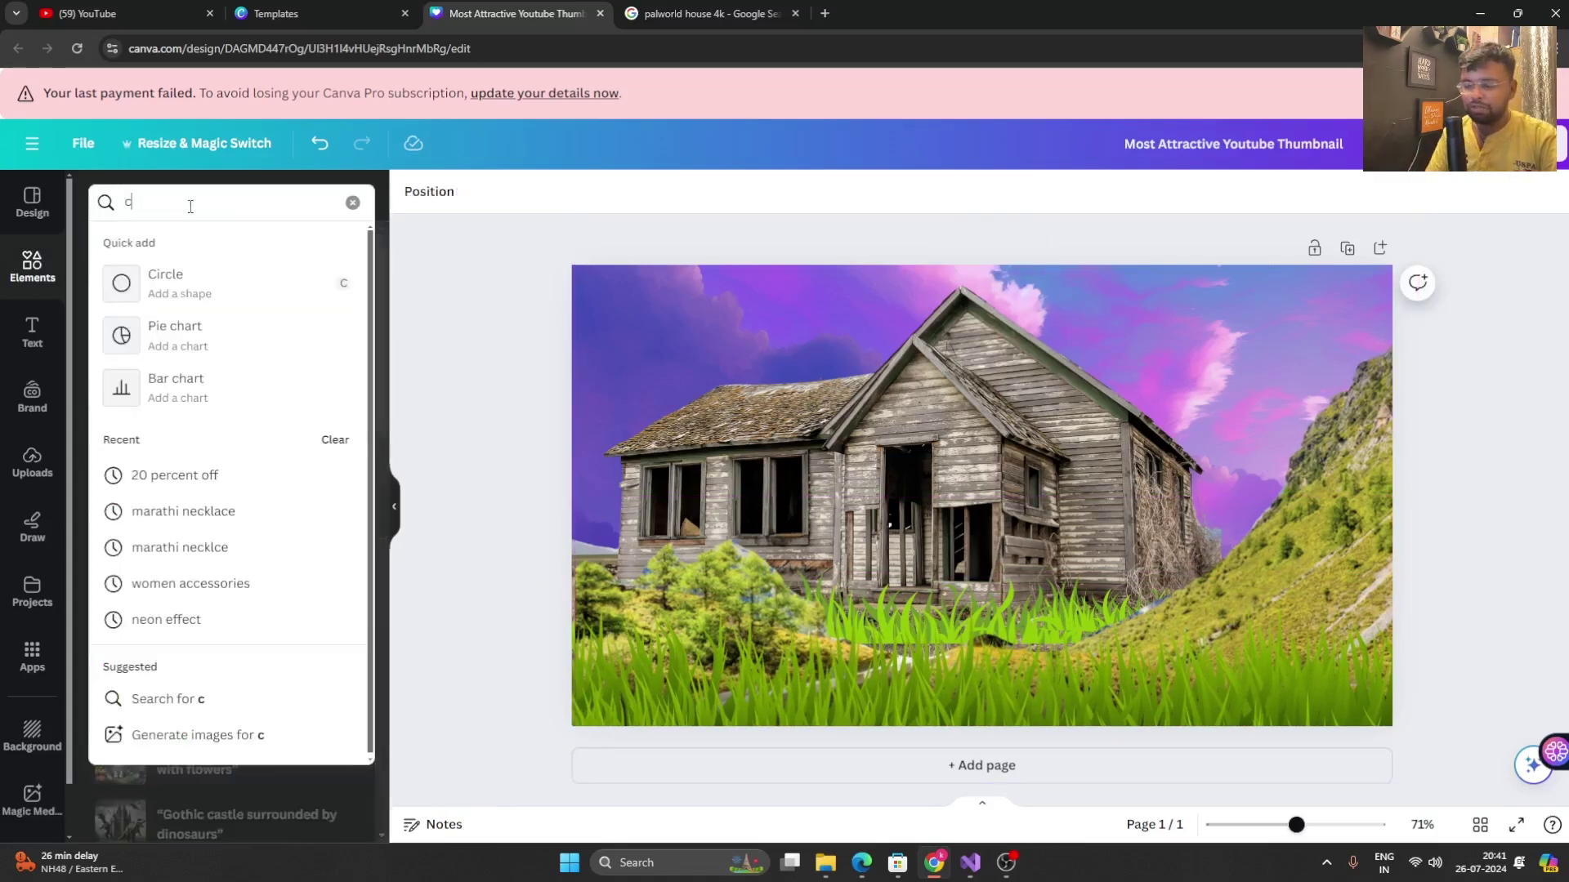
key("Return")
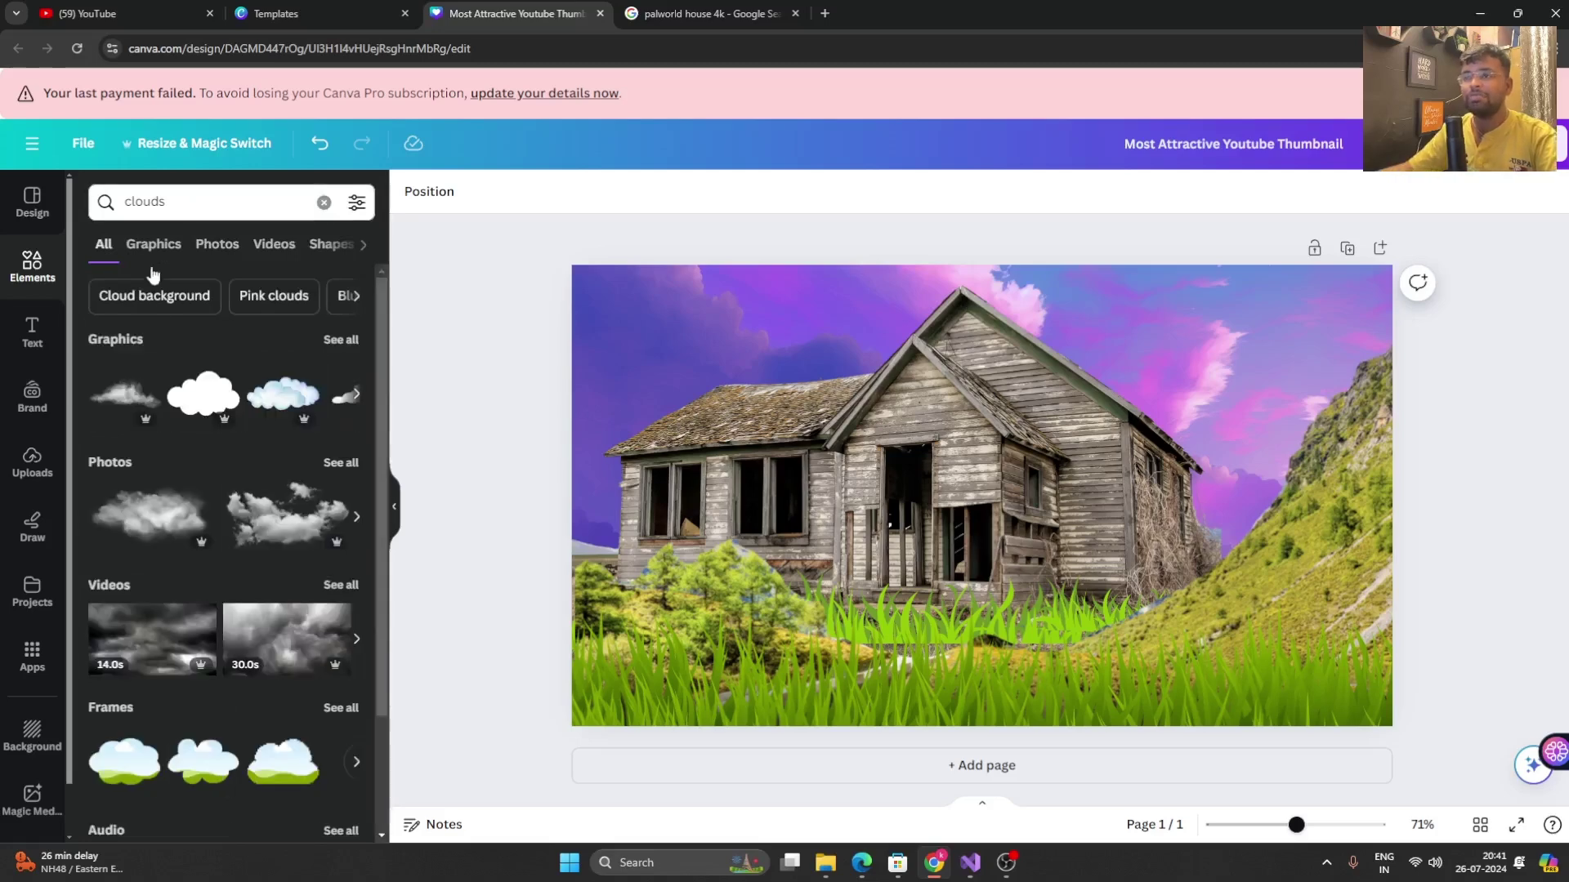
left_click(123, 386)
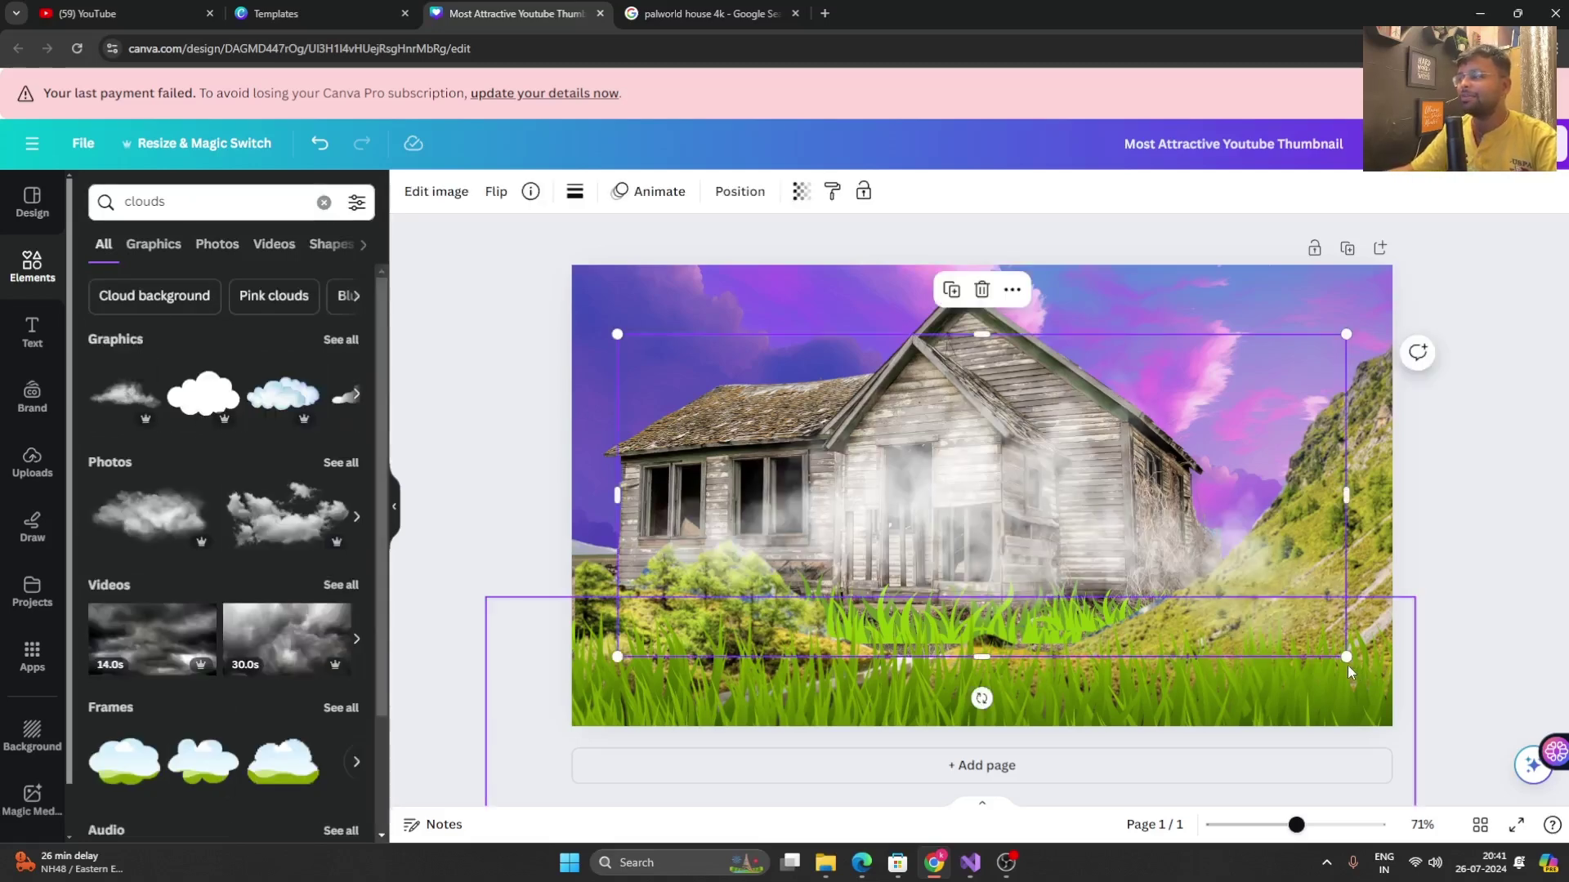
left_click_drag(1346, 656, 623, 306)
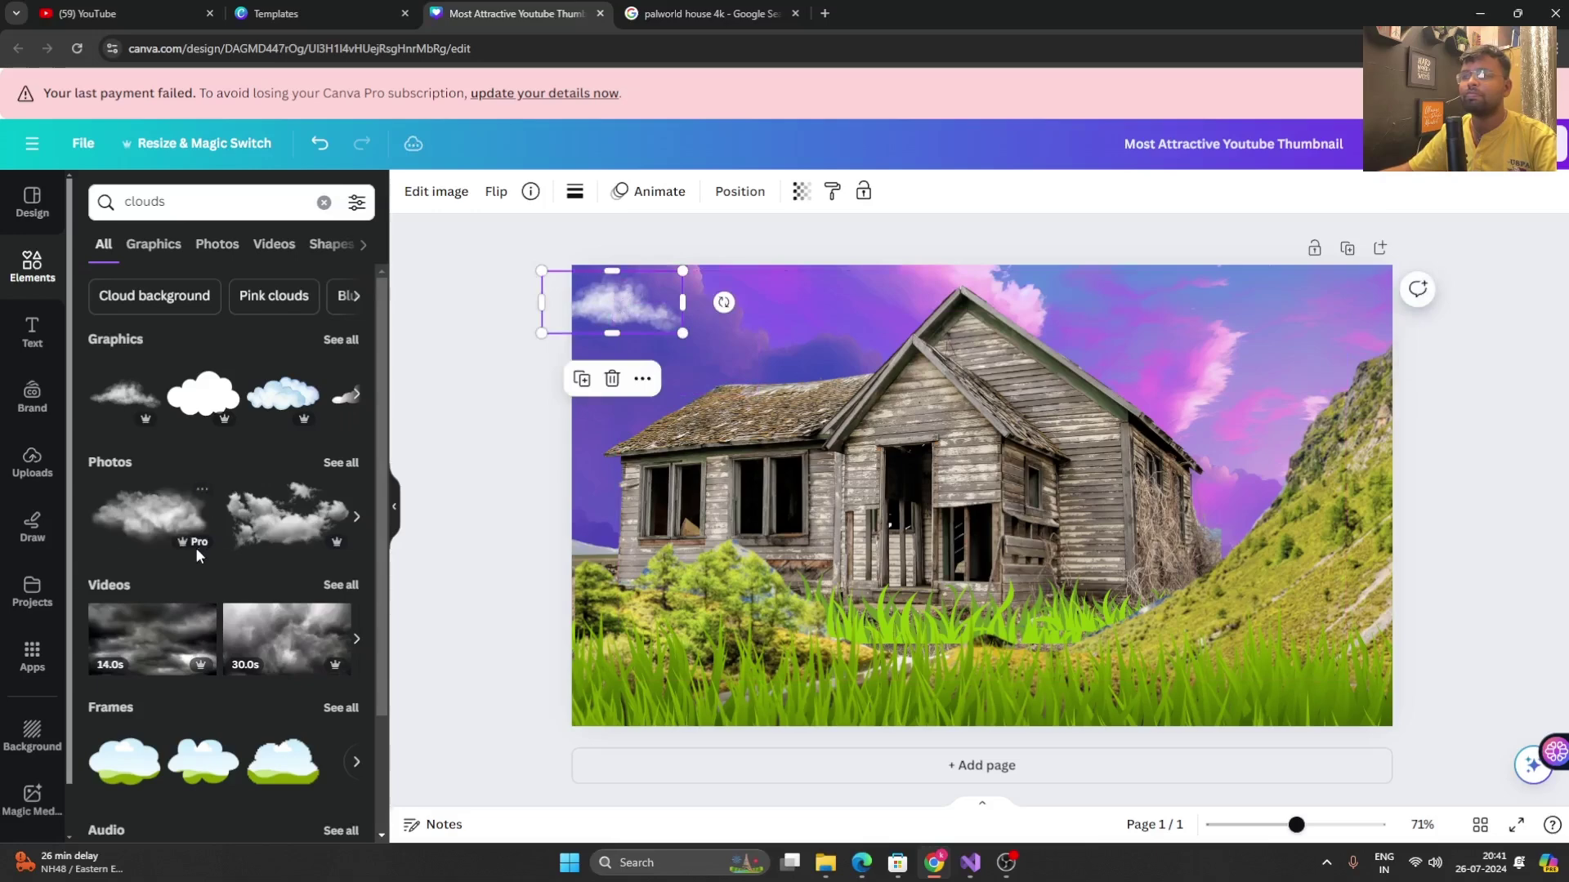
left_click(281, 388)
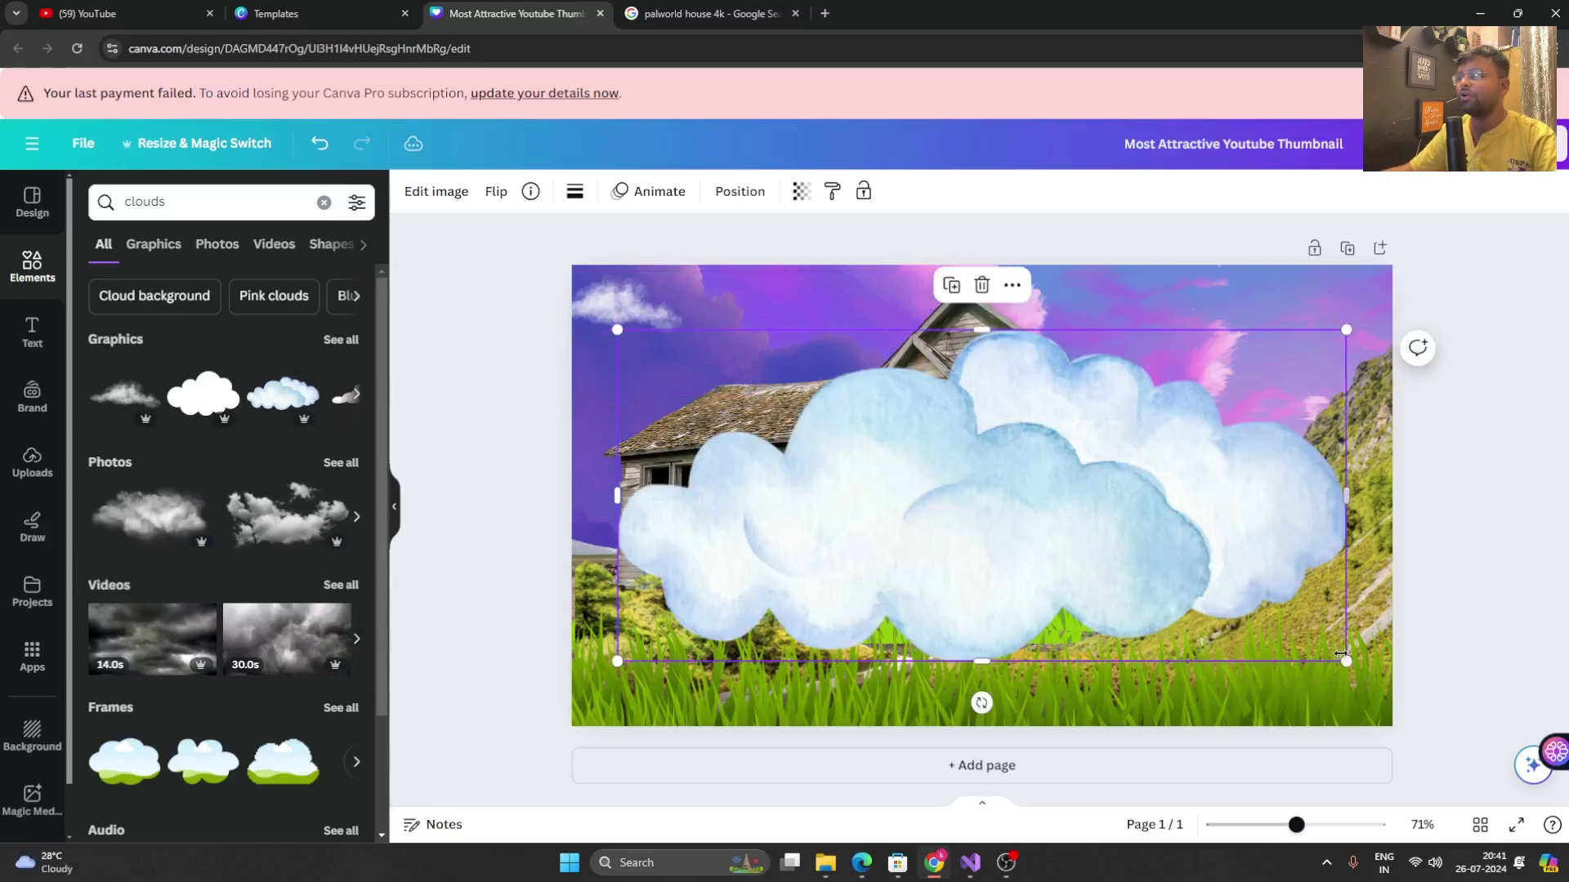
left_click_drag(1347, 661, 608, 305)
- Add the fluffy blue-grey cloud graphic, shrink it and move it into the sky above the house's right roof
left_click(154, 244)
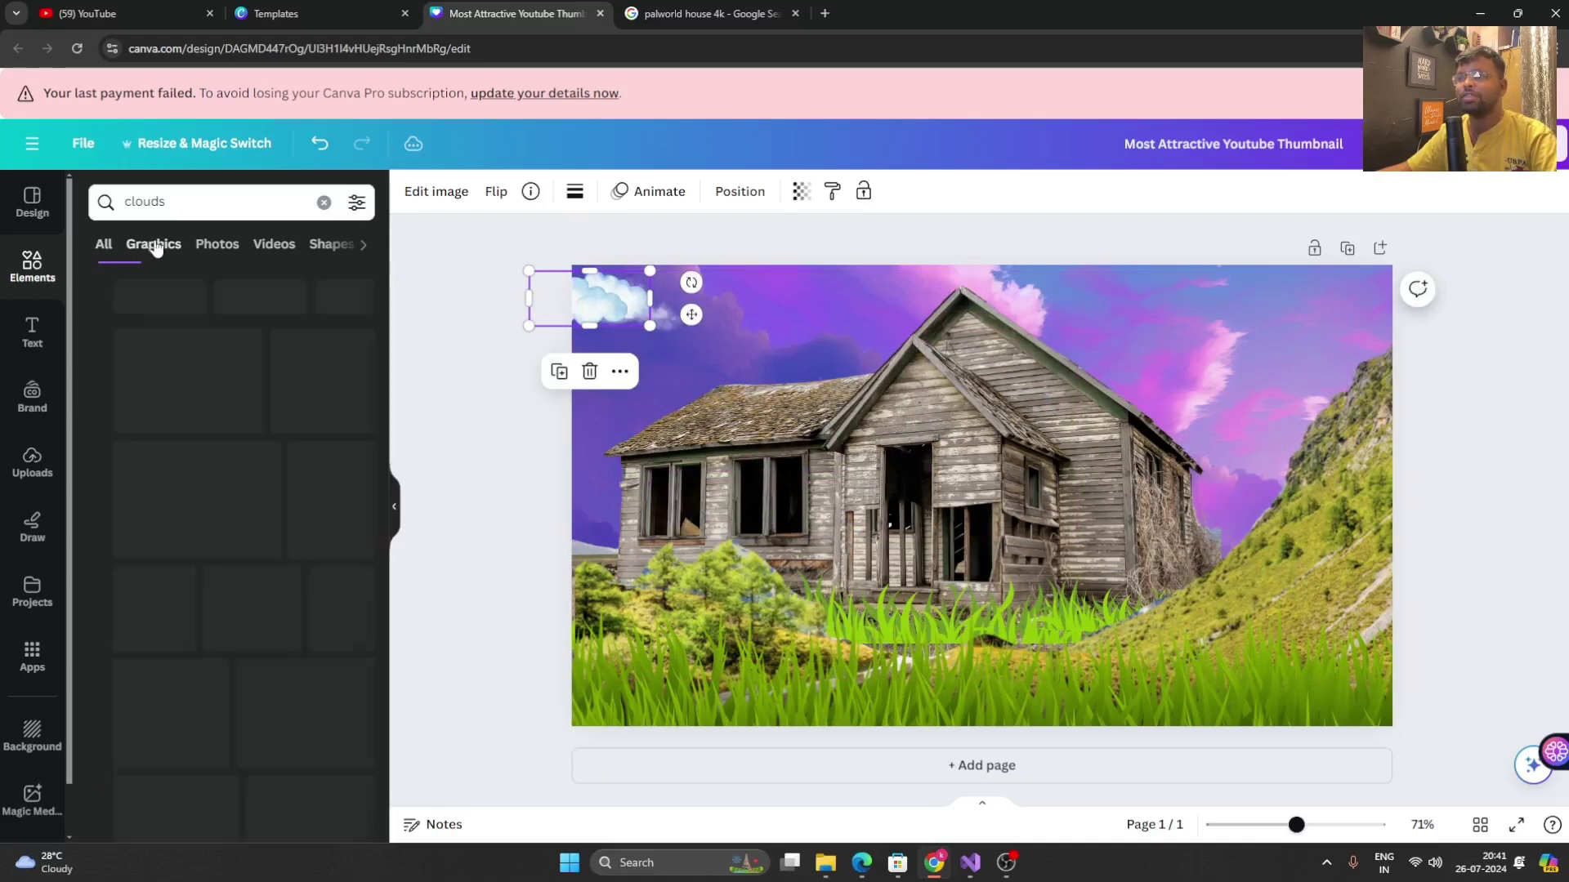
left_click(250, 483)
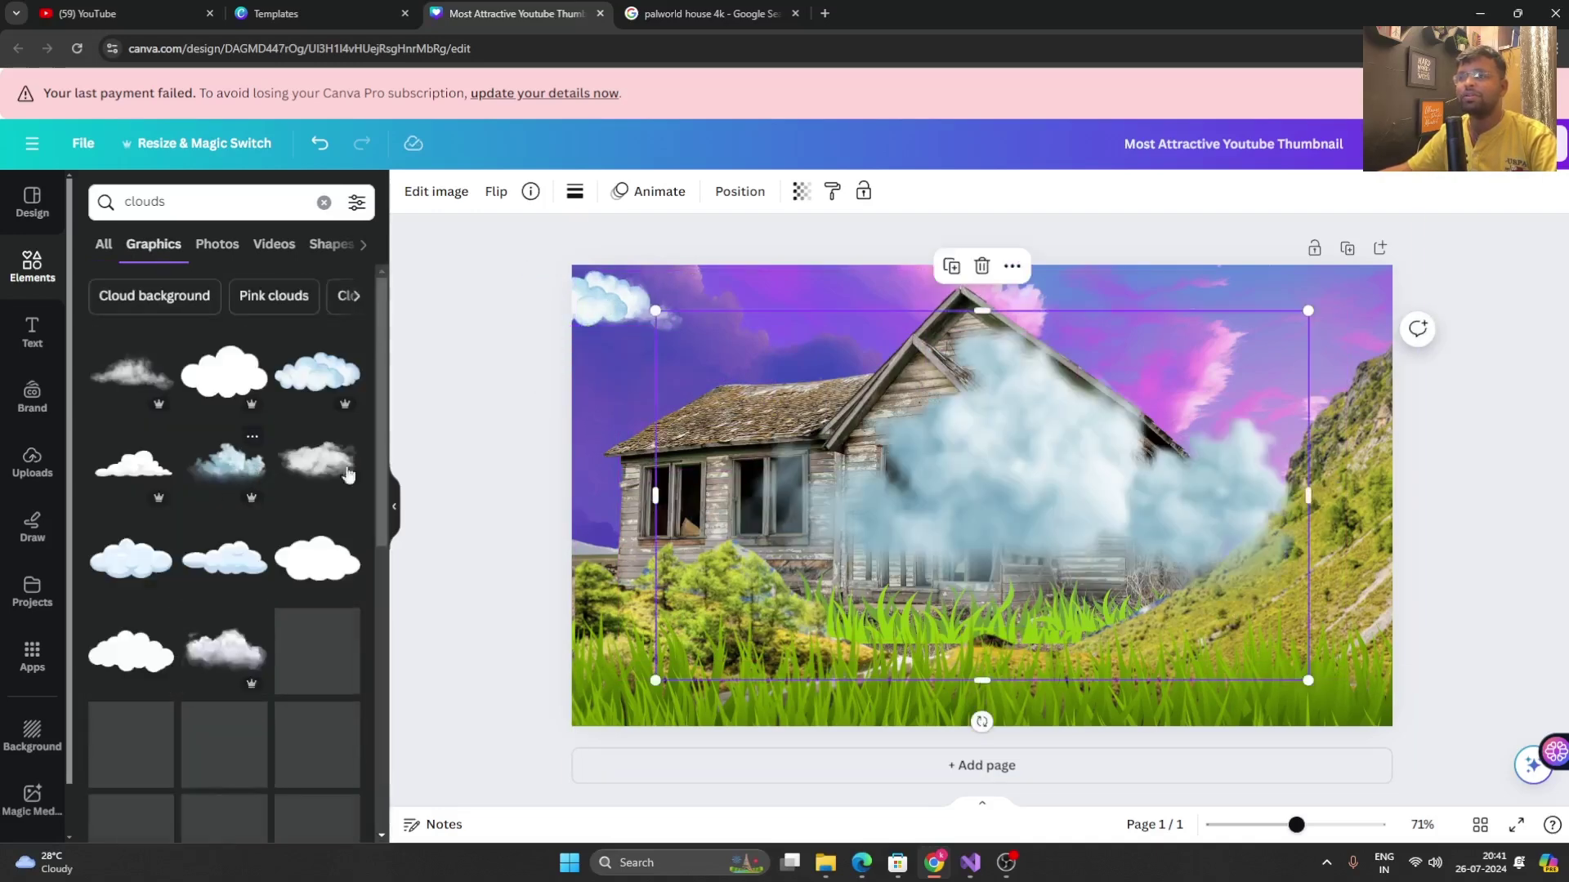
left_click(1312, 693)
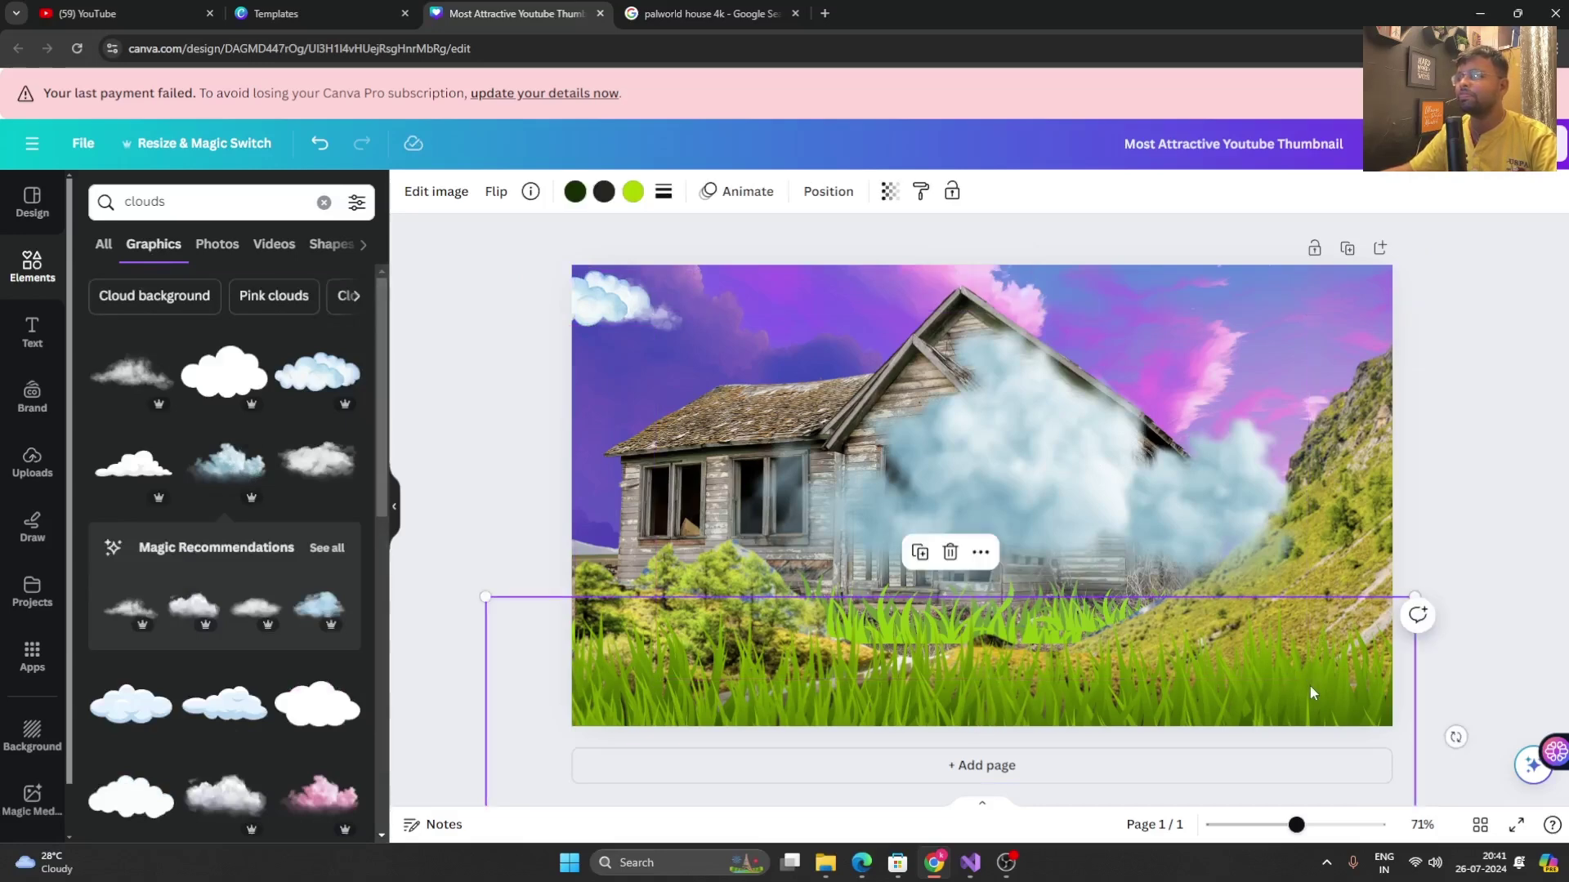
left_click(1306, 677)
left_click_drag(1307, 676, 1230, 516)
left_click_drag(1109, 400, 1201, 372)
- Send the blue-grey cloud backward until it sits behind the house but in front of the purple sky
right_click(1202, 371)
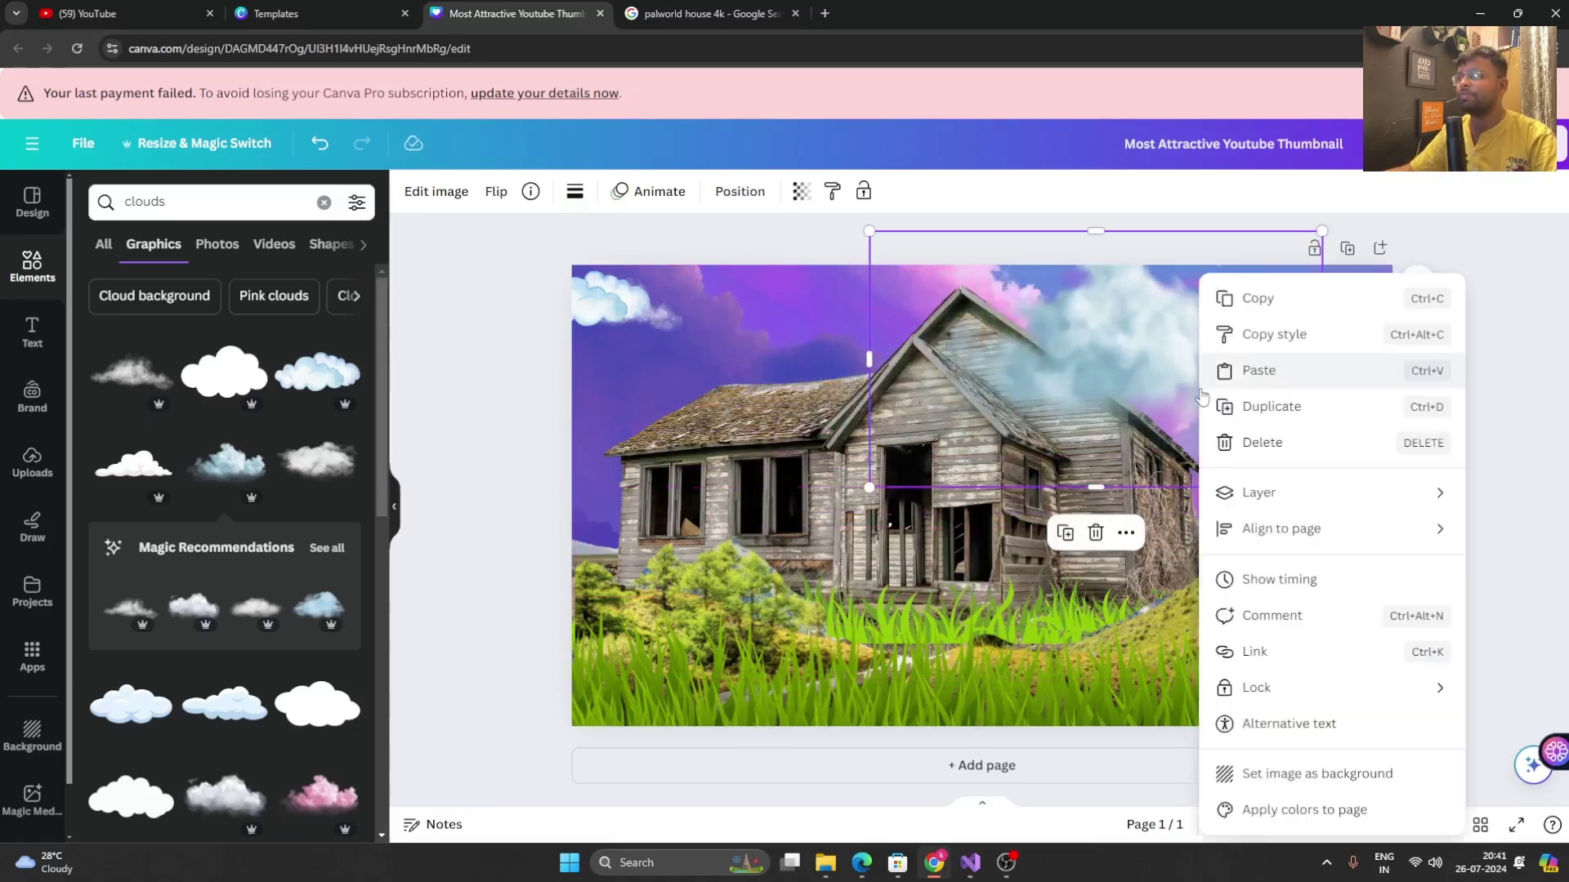
mouse_move(1243, 490)
left_click(1102, 578)
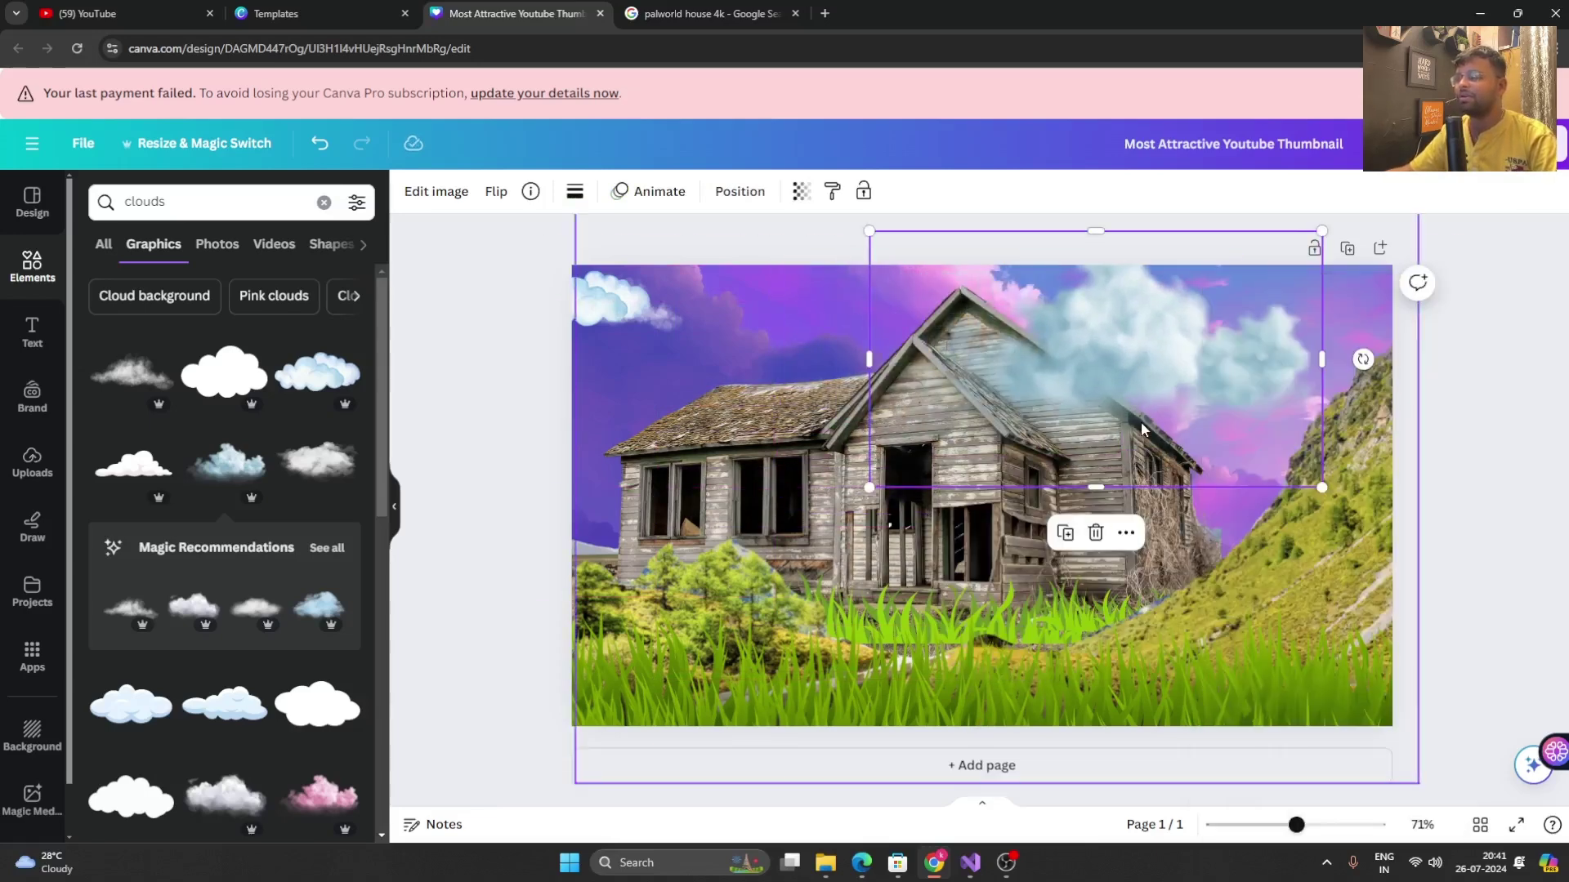
key("ctrl+bracketleft")
key("ctrl+bracketright")
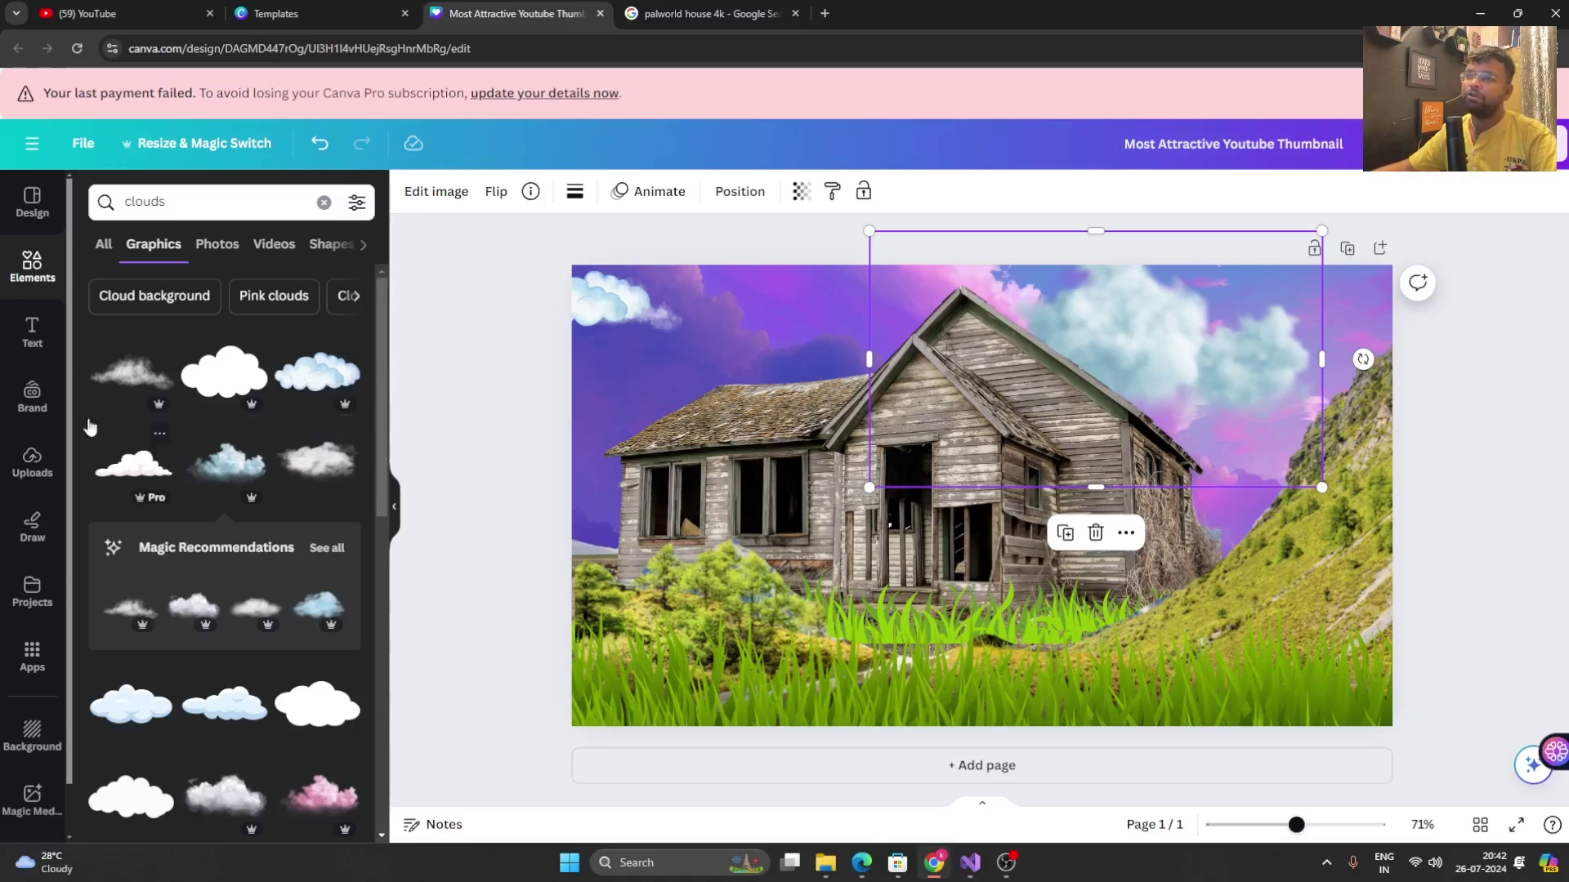
- Clear the element search, switch to the Google Images results and search for "palworld characters"
left_click(179, 207)
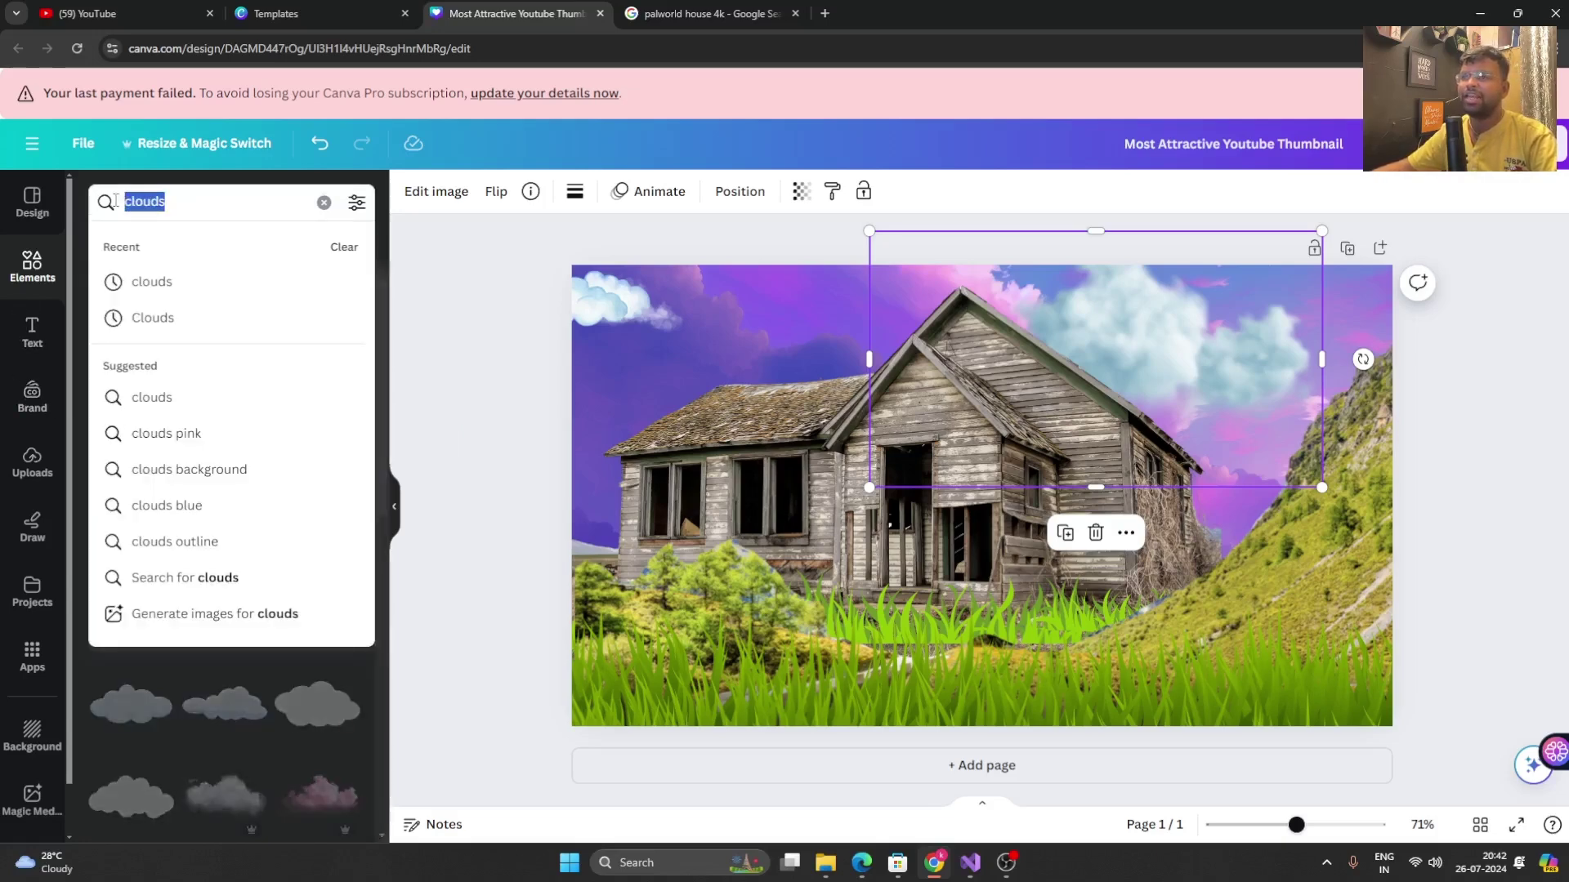
key("BackSpace")
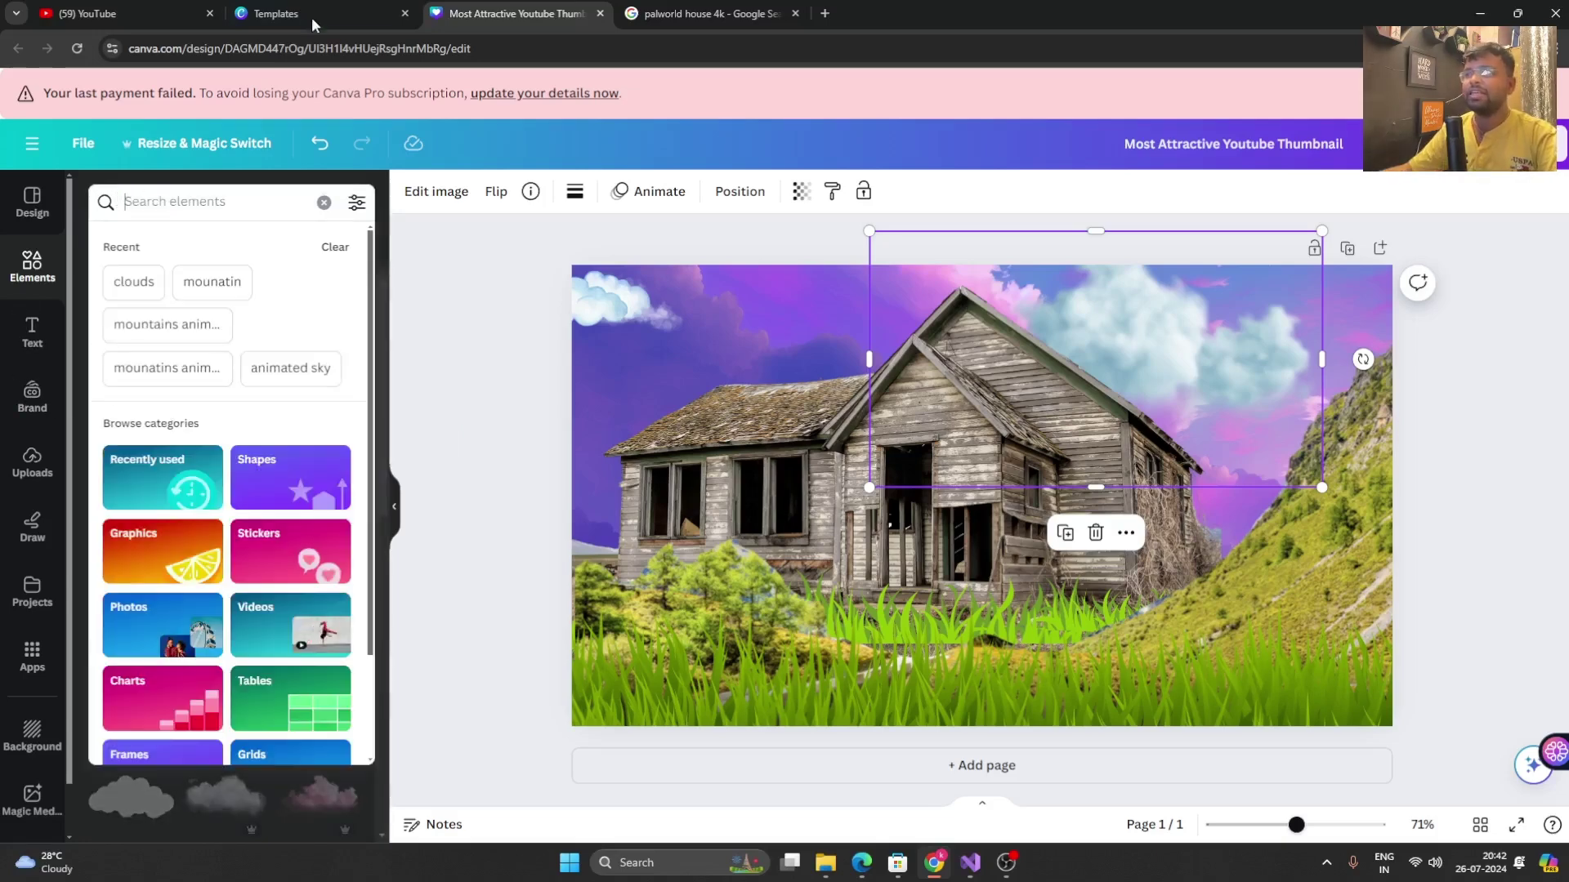
left_click(776, 10)
left_click(392, 96)
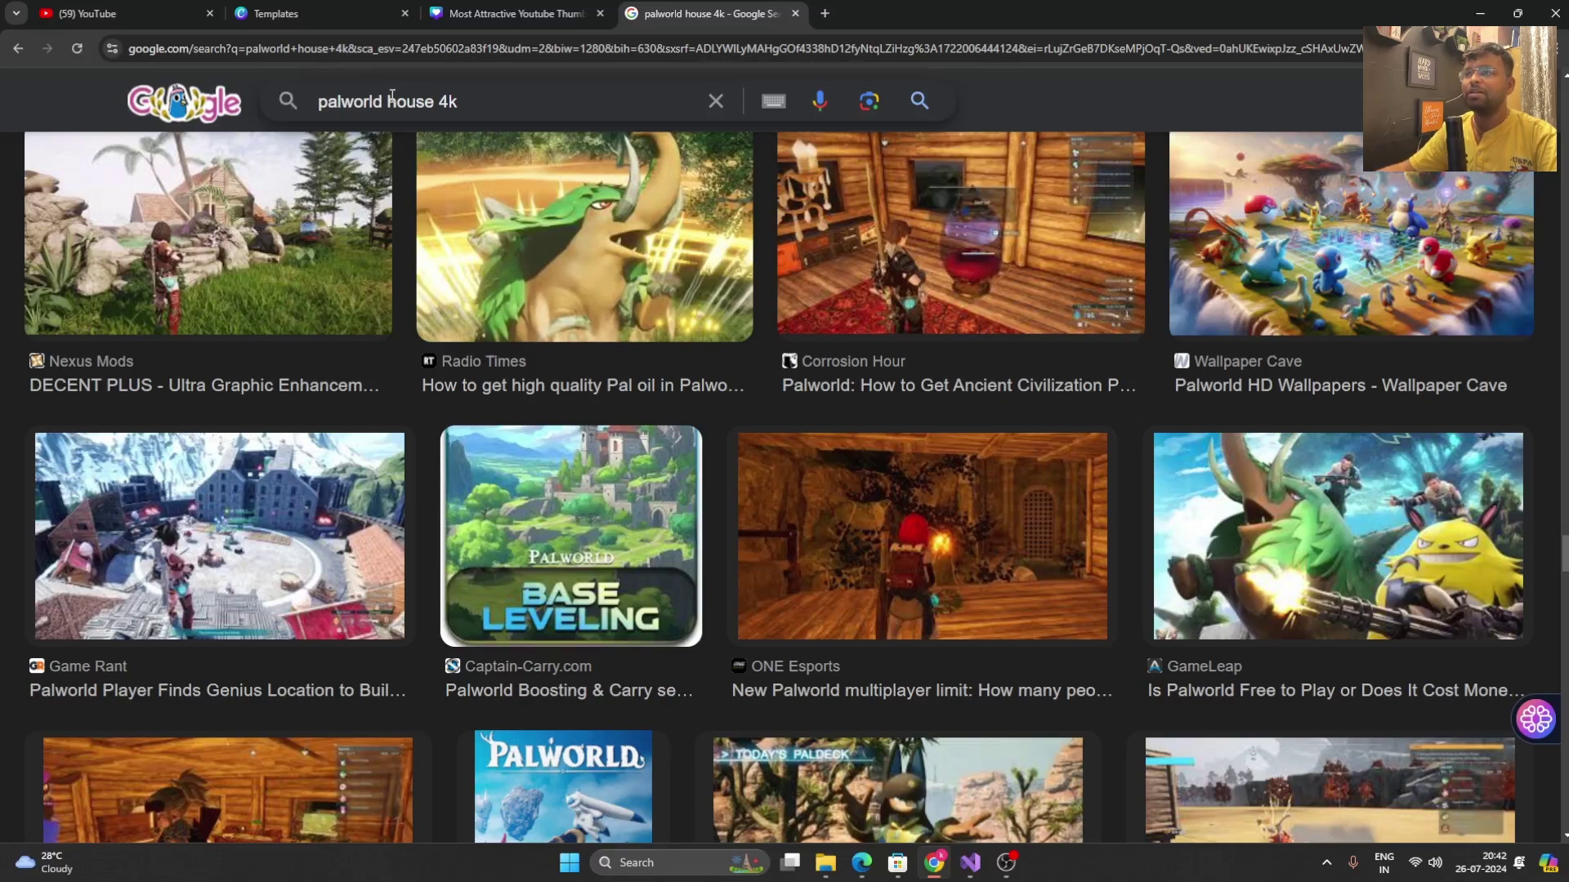
type("character")
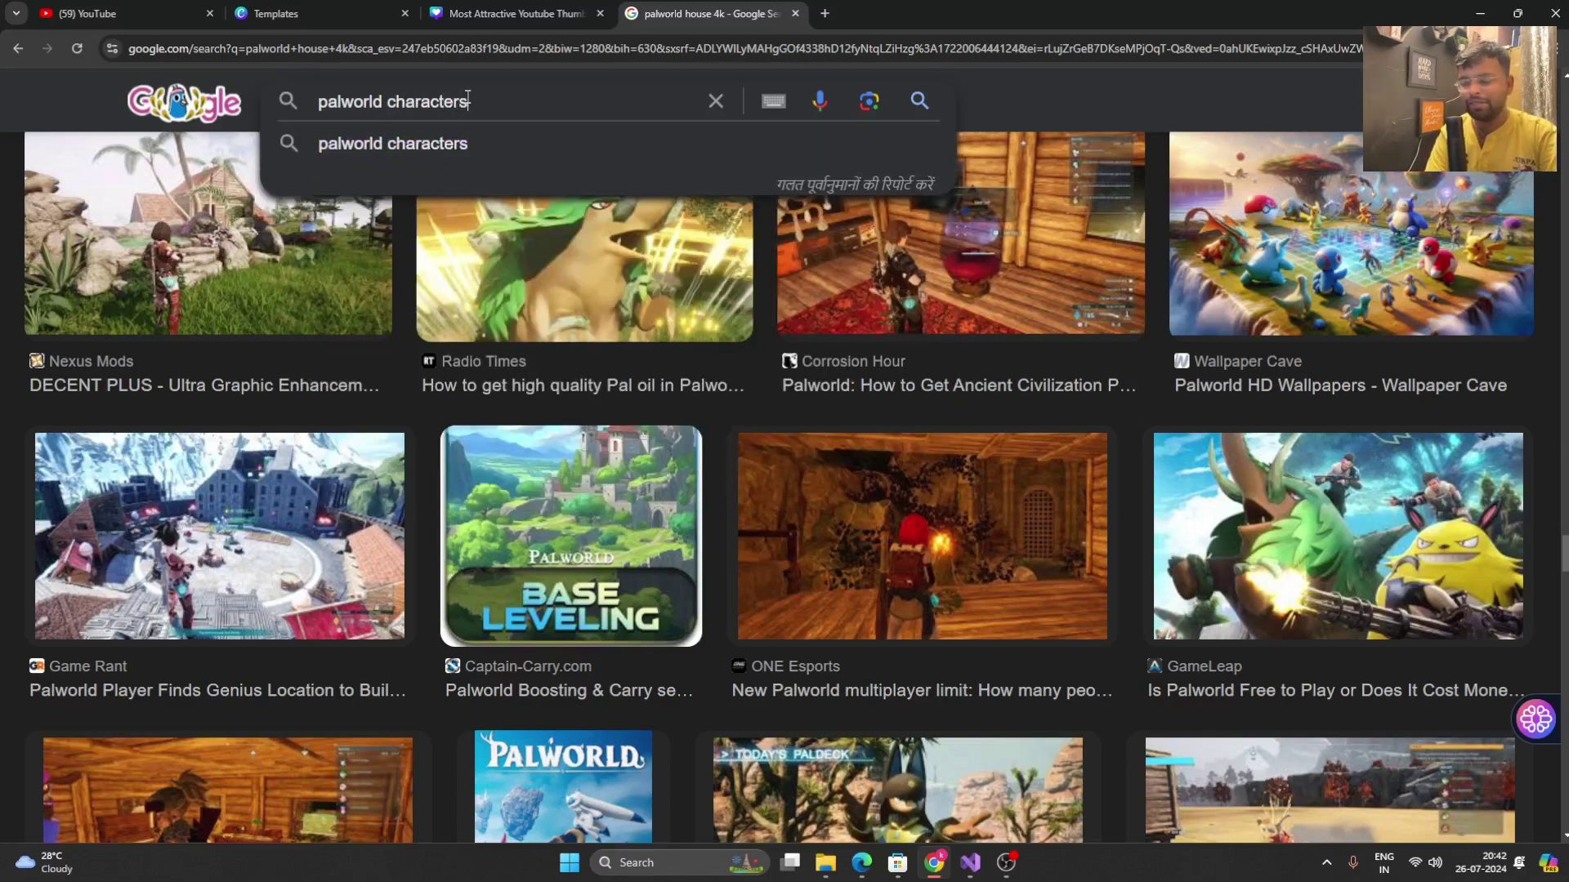
key("Return")
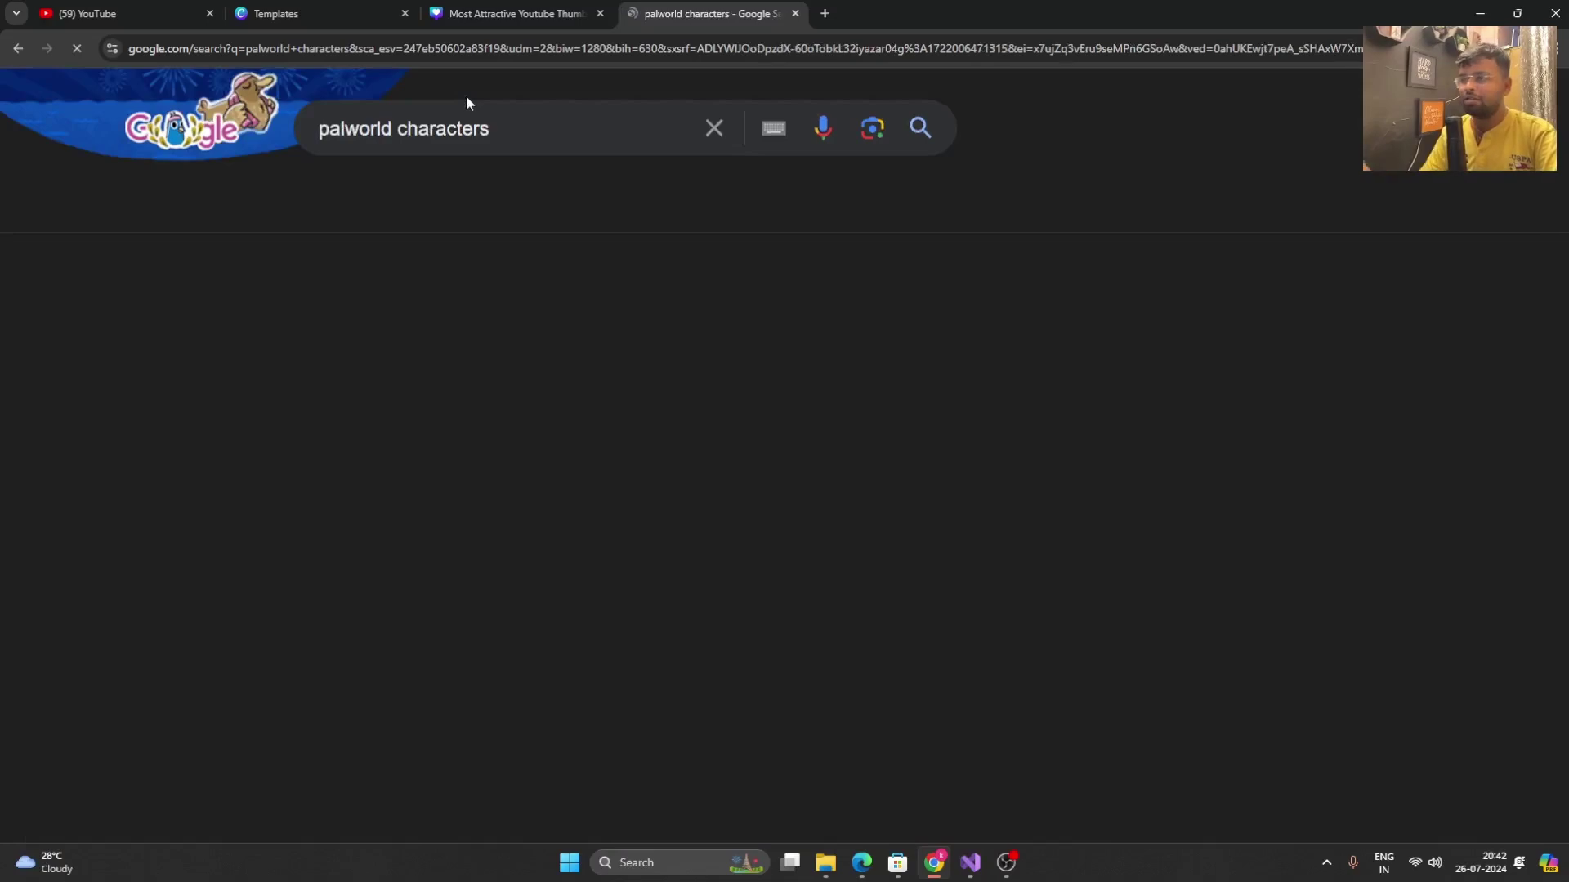
- Find the "Palworld Character PNG" image of the red-haired pointing character and save it as a JPEG in Downloads
scroll(950, 374, "down", 2)
scroll(950, 374, "down", 4)
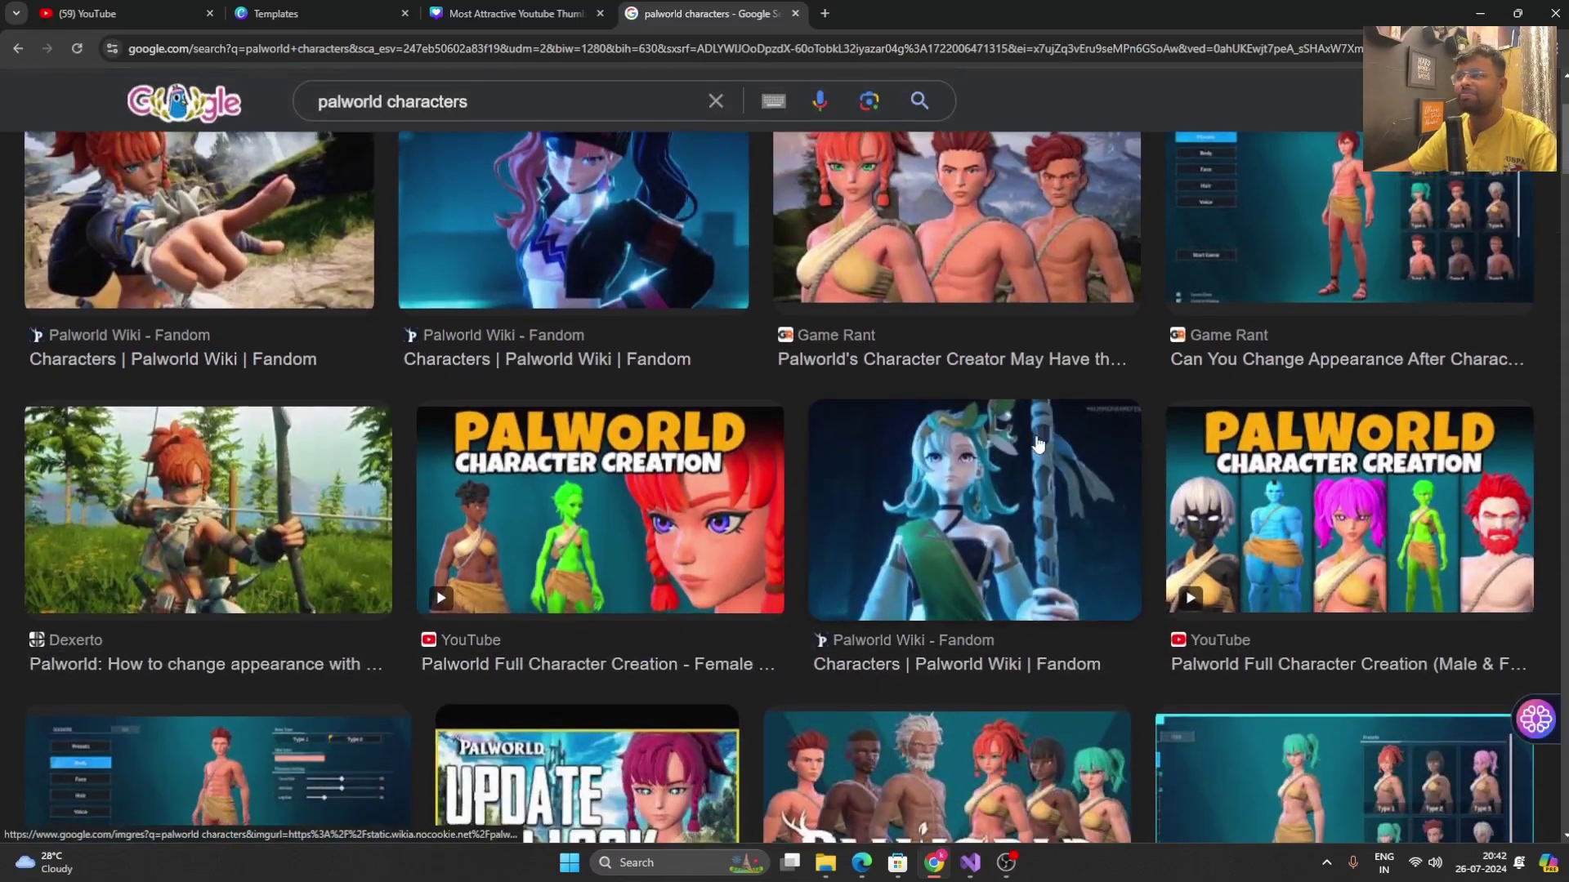
scroll(852, 617, "down", 10)
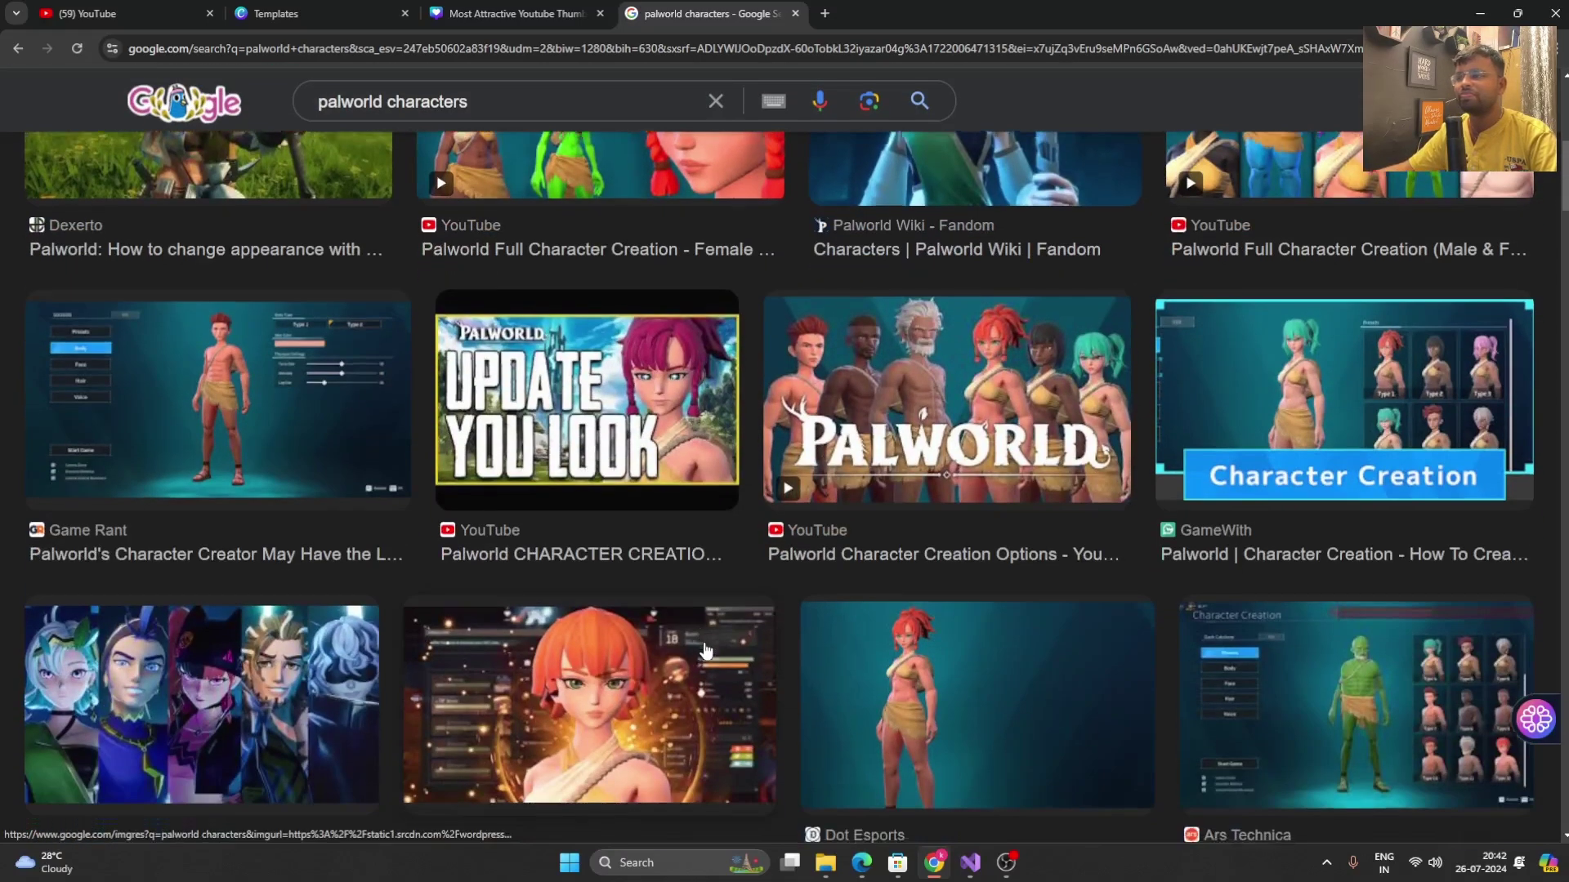
scroll(1041, 605, "down", 3)
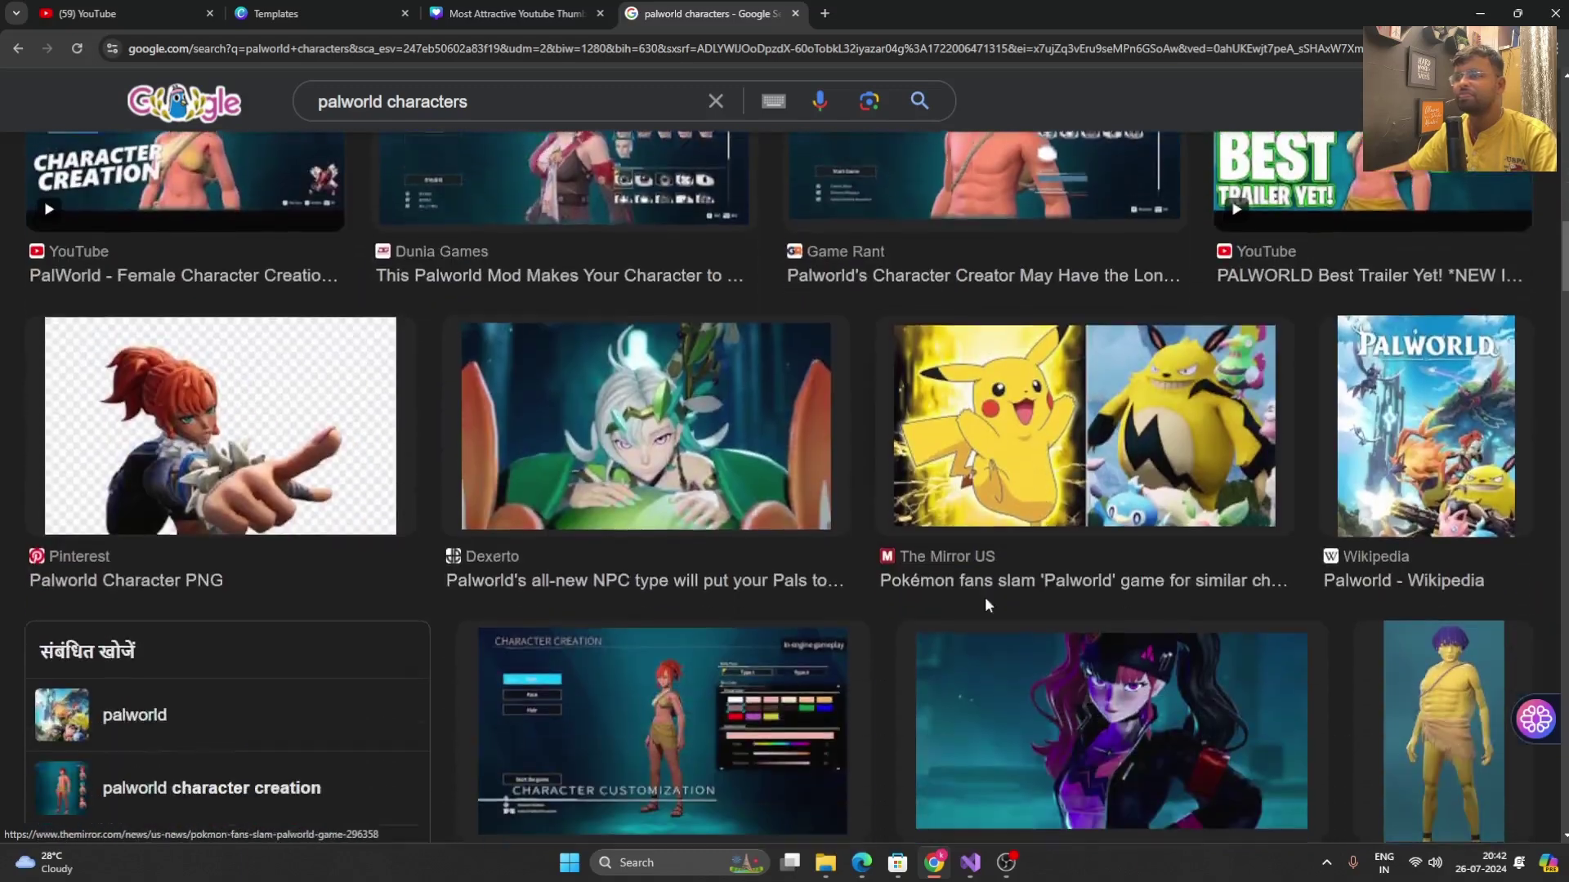
left_click(328, 444)
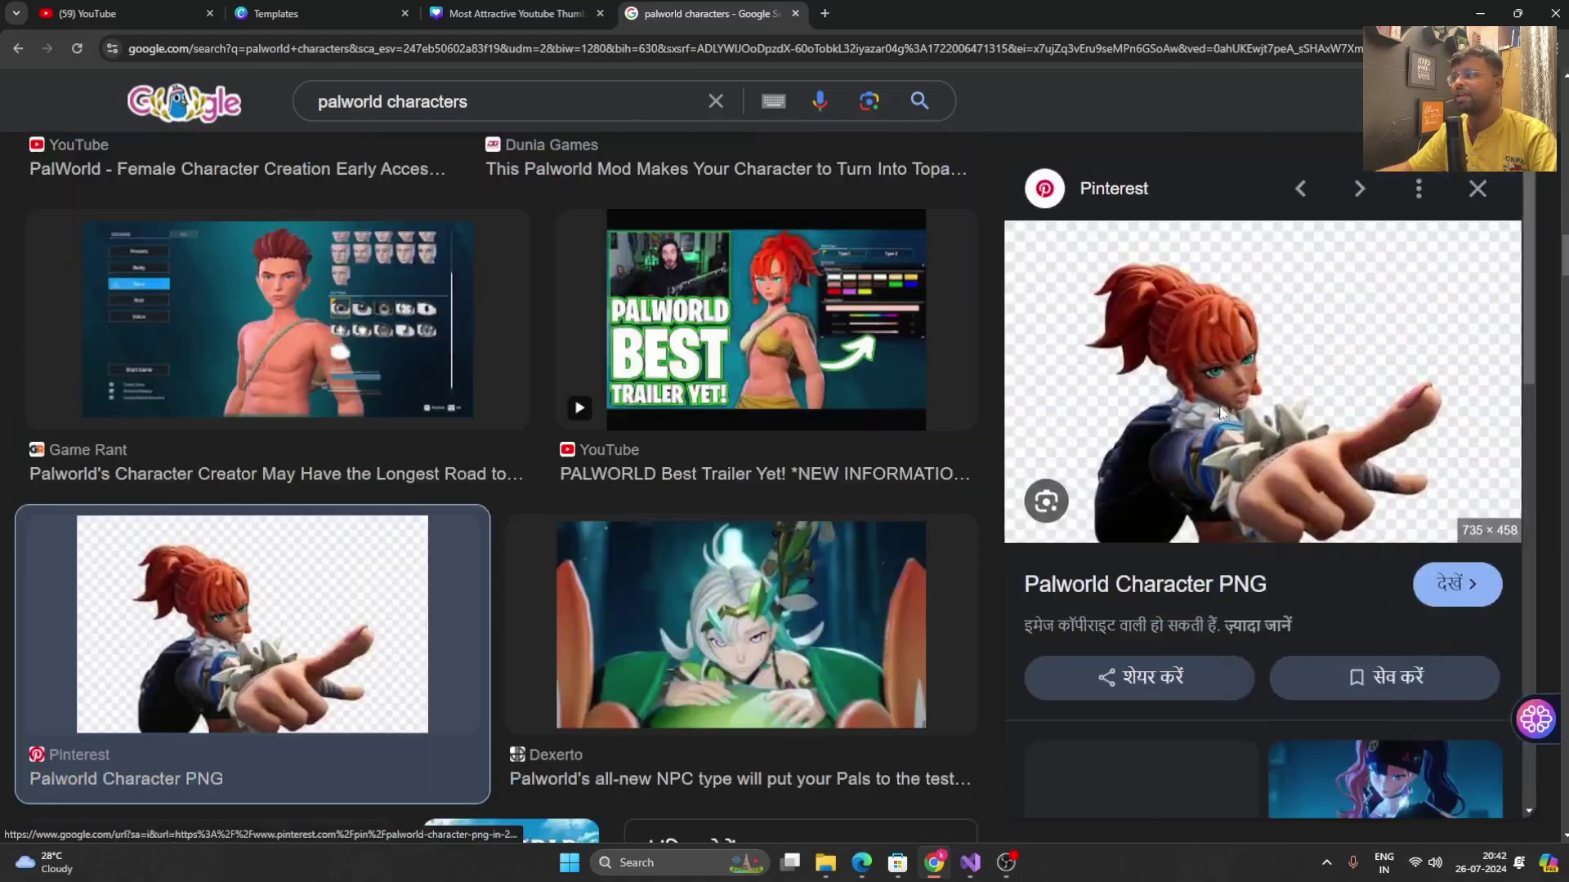
right_click(1251, 301)
left_click(1286, 619)
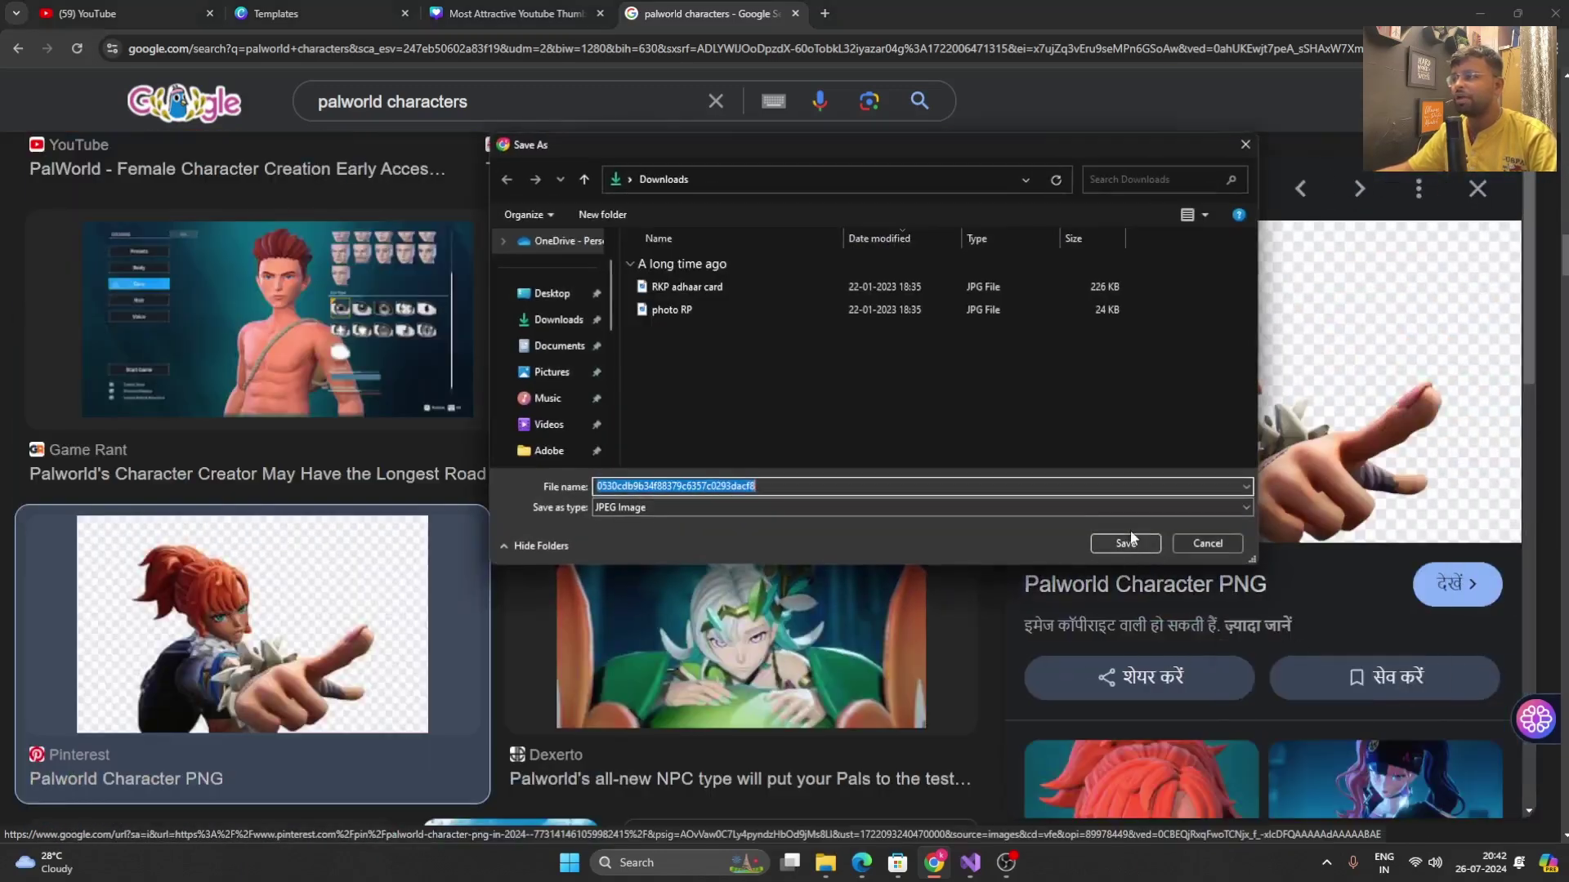
left_click(1126, 543)
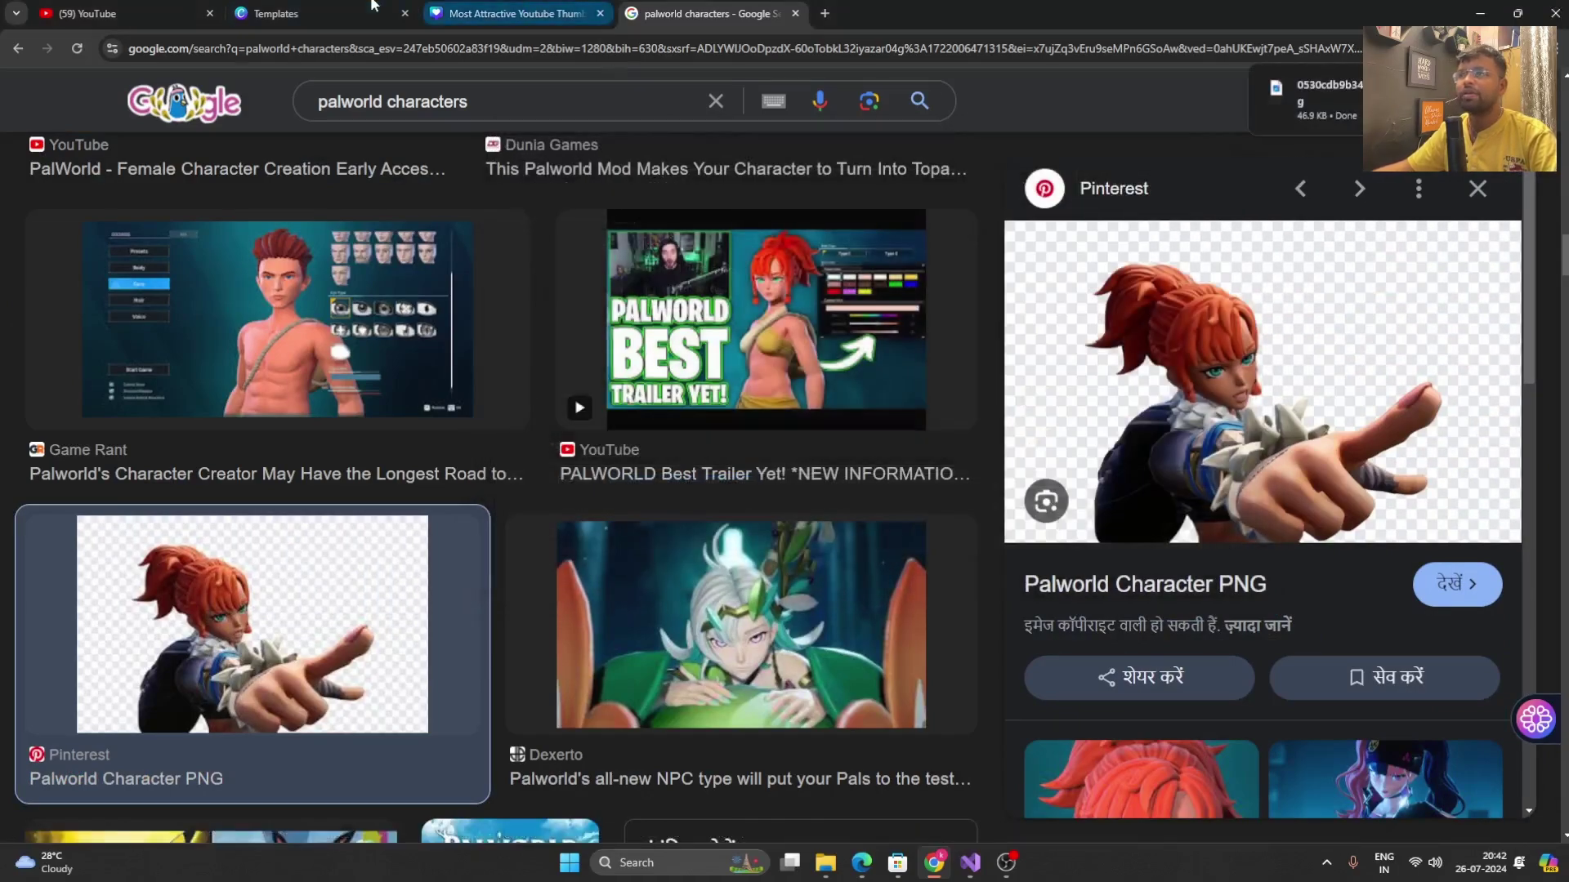
- Switch back to the Canva design, upload the saved red-haired character image and place it on the page
left_click(514, 13)
left_click(26, 451)
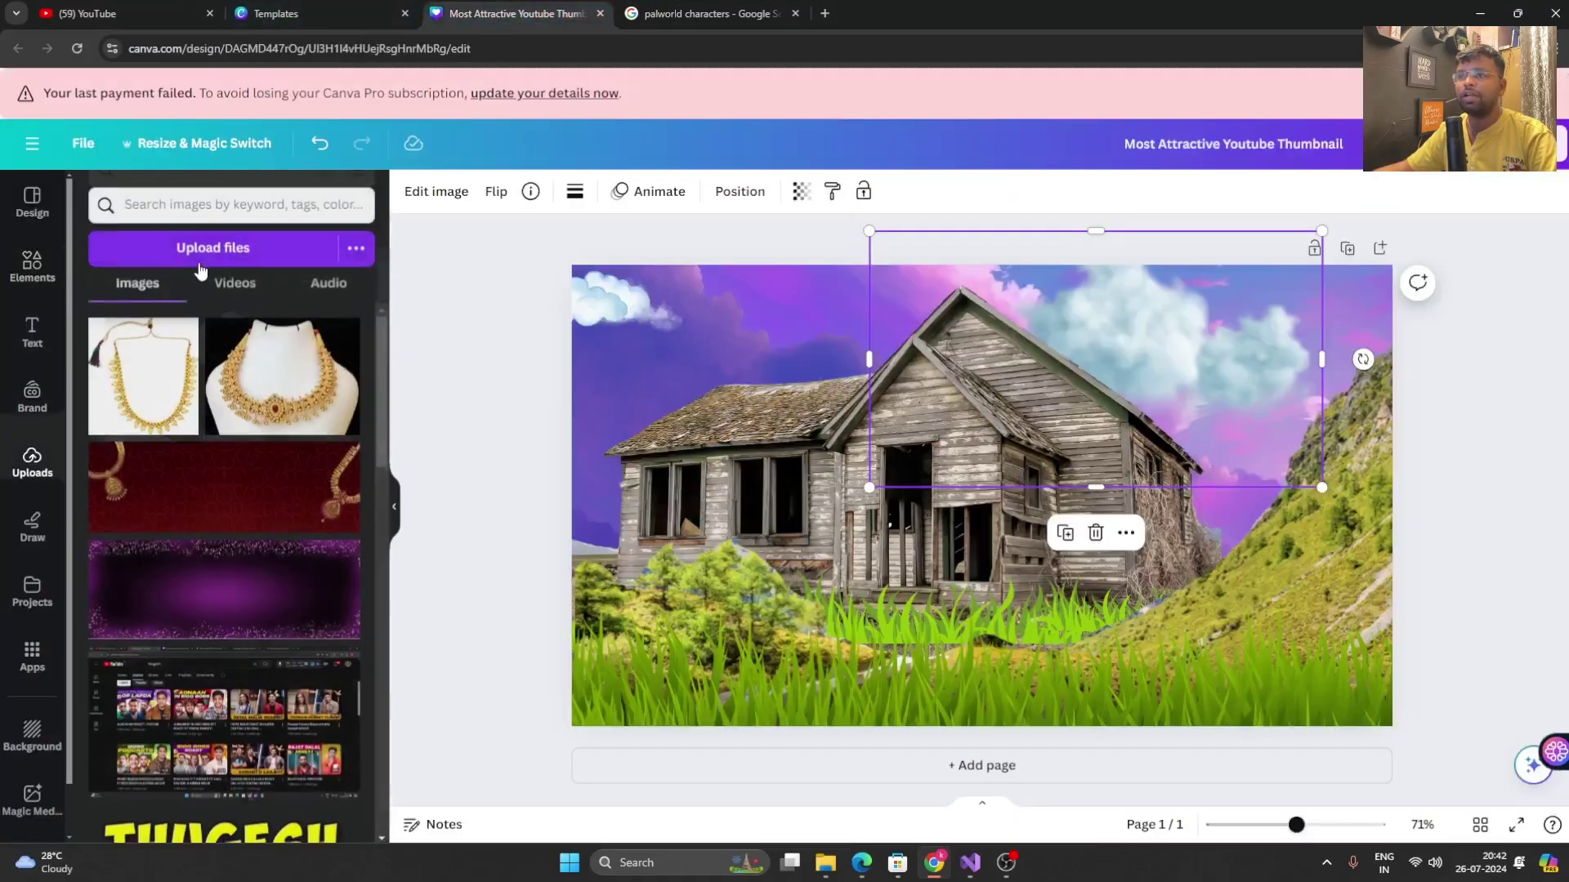
left_click(213, 244)
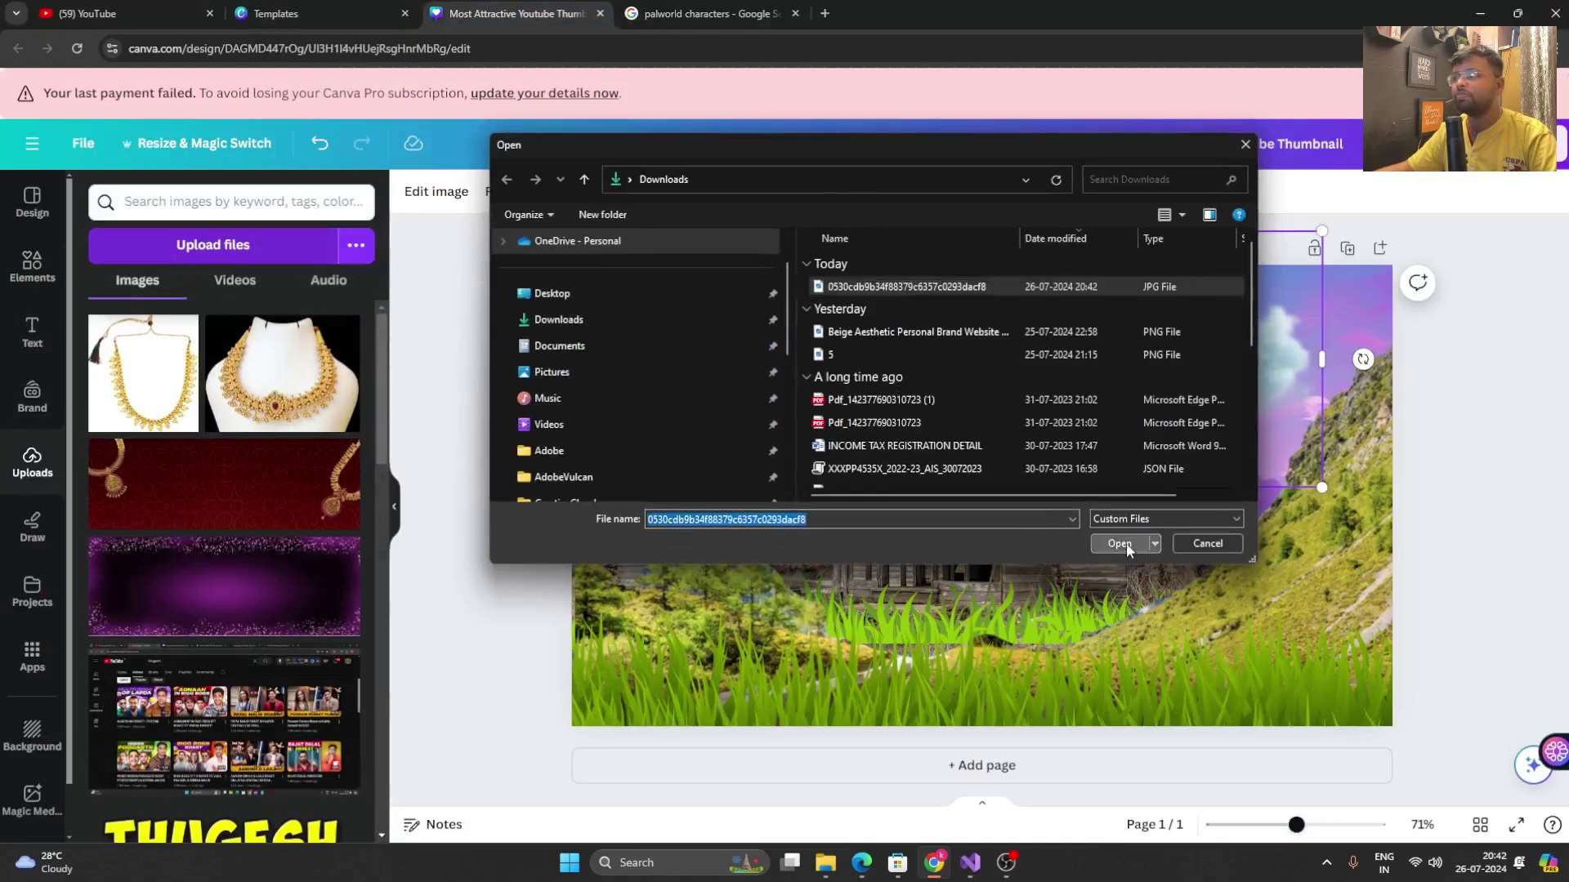
left_click(1123, 544)
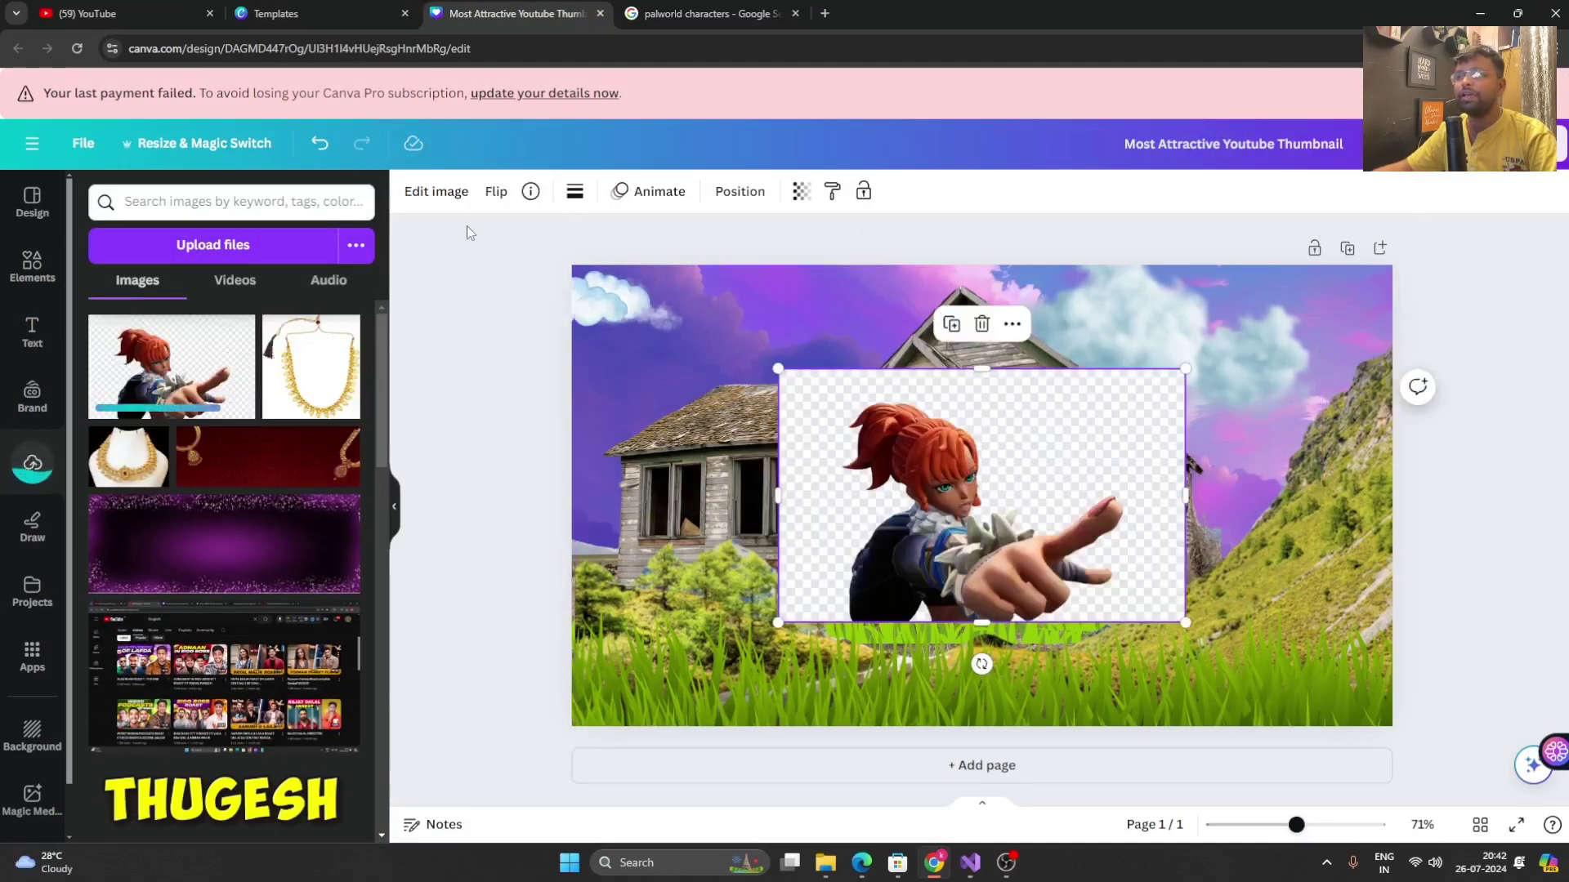
- Remove the checkered background from the red-haired character image with BG Remover
left_click(436, 192)
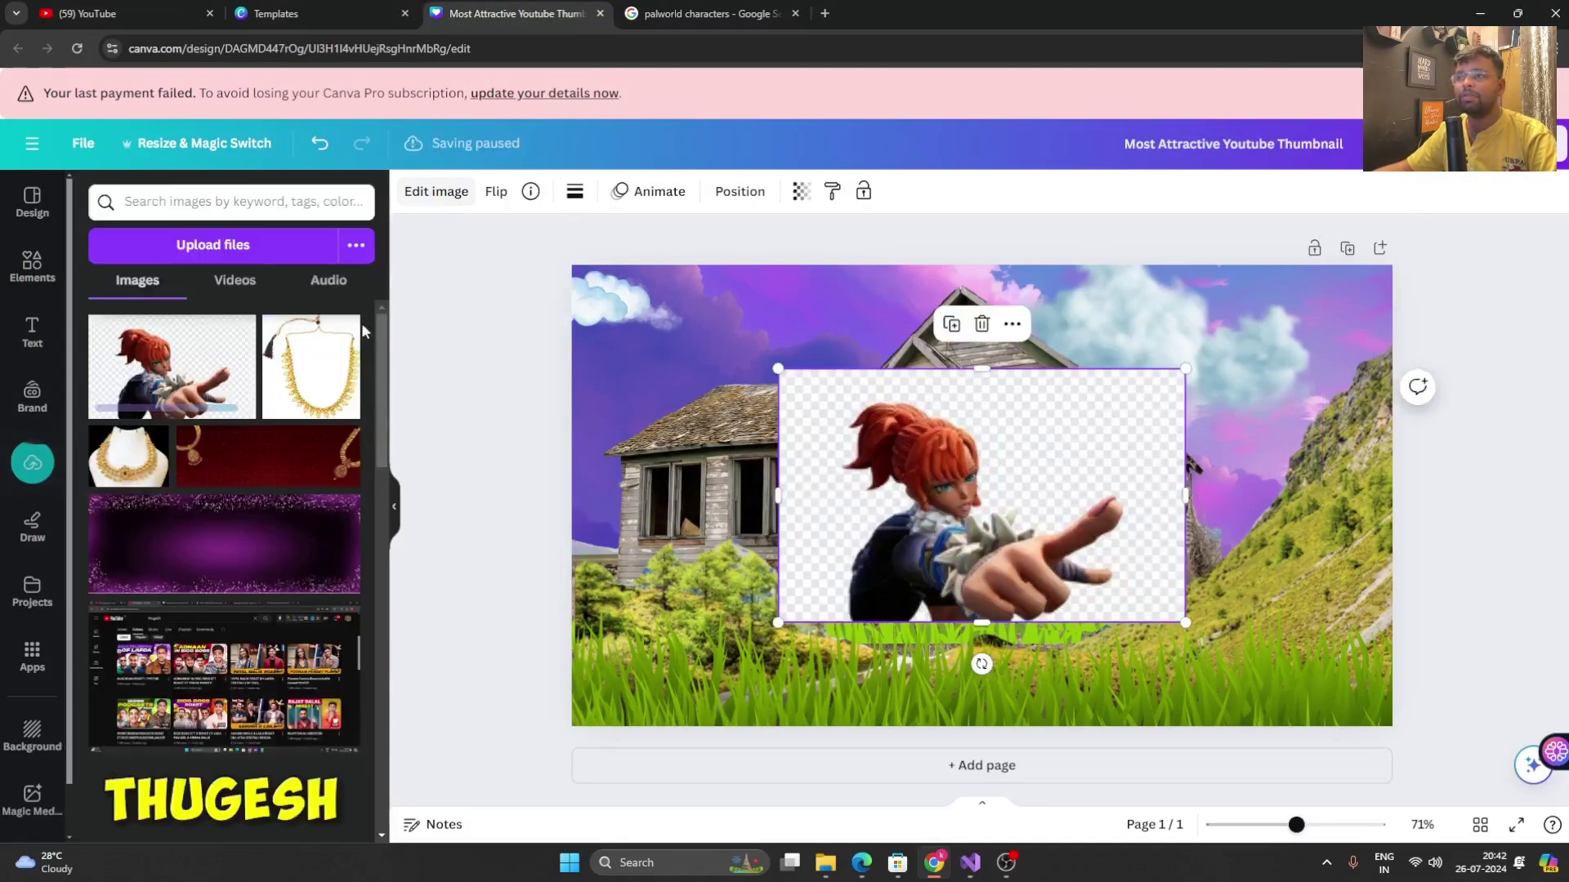
left_click(436, 191)
left_click(124, 325)
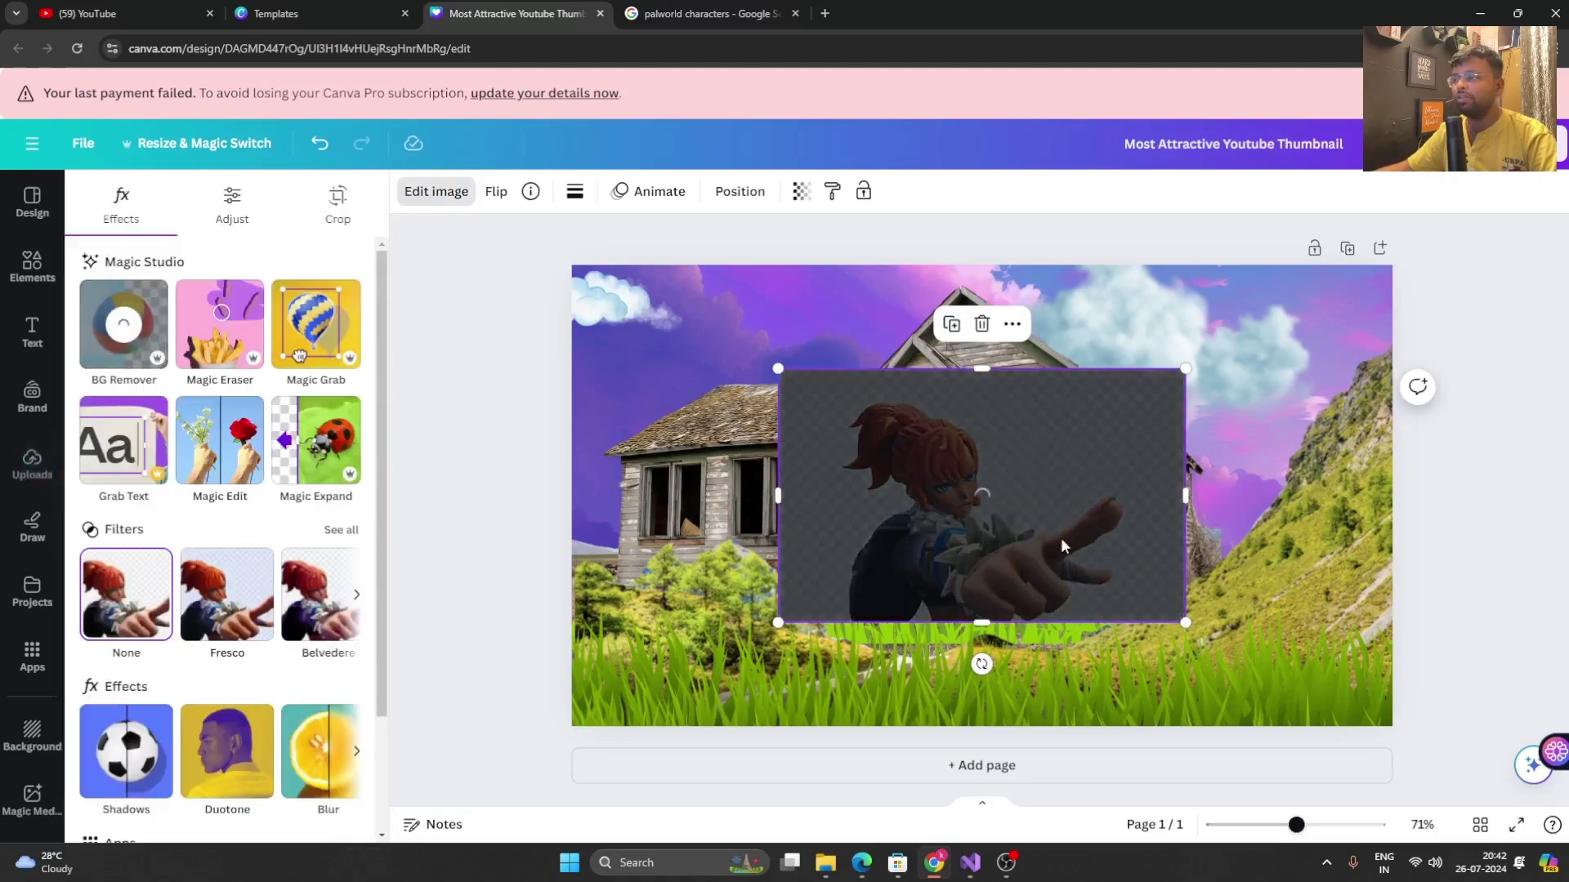
- Move the red-haired character to the page's lower-left corner and enlarge it so its lower part runs off the page
left_click_drag(1060, 538, 872, 673)
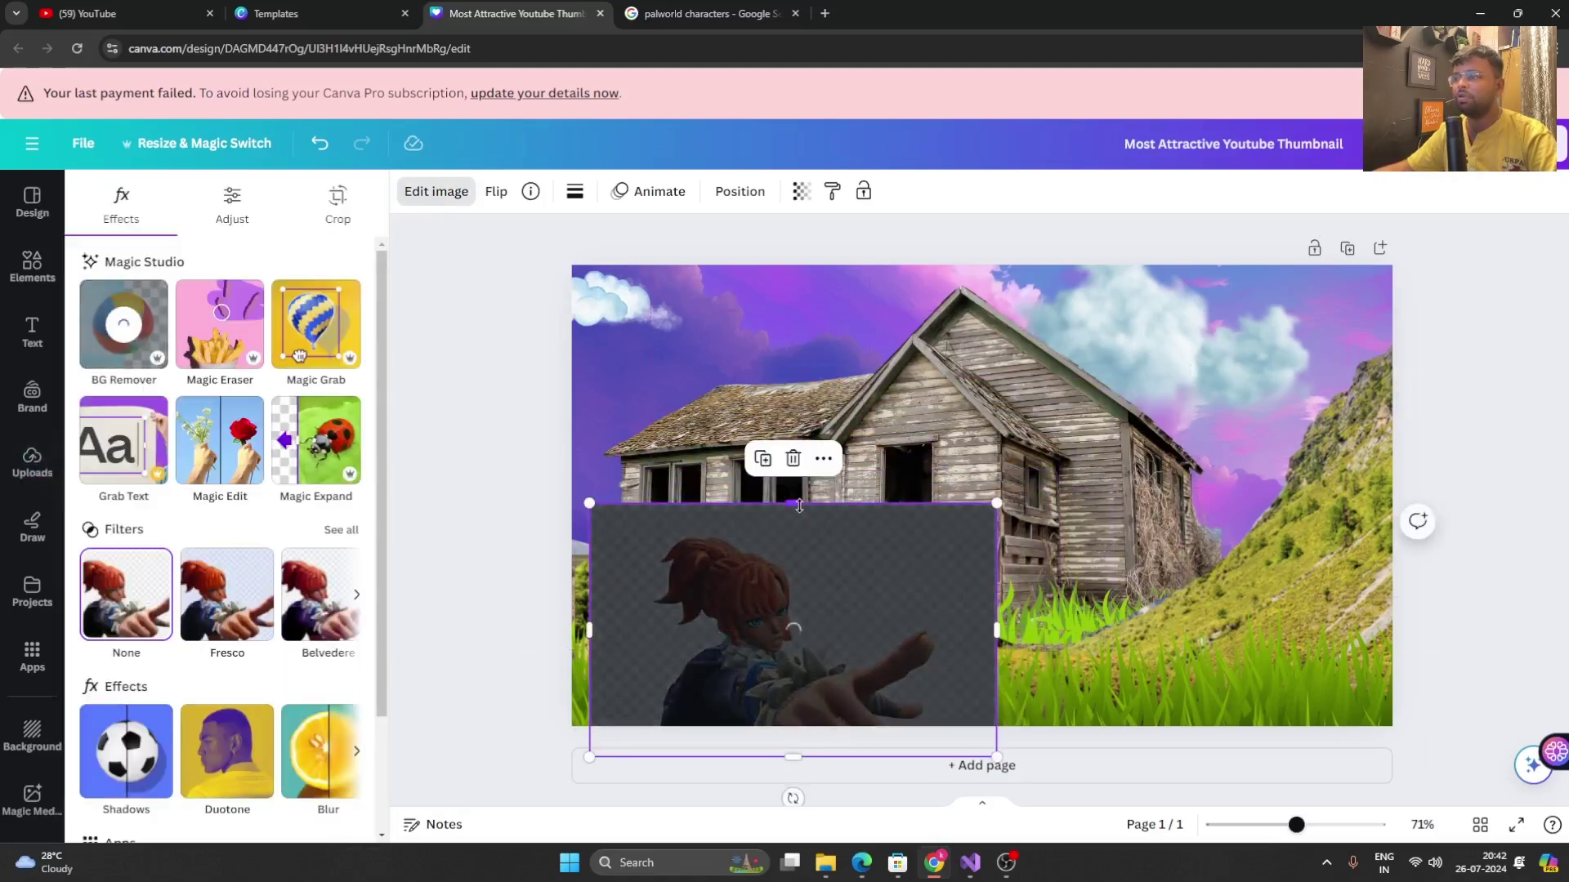
left_click_drag(875, 688, 815, 630)
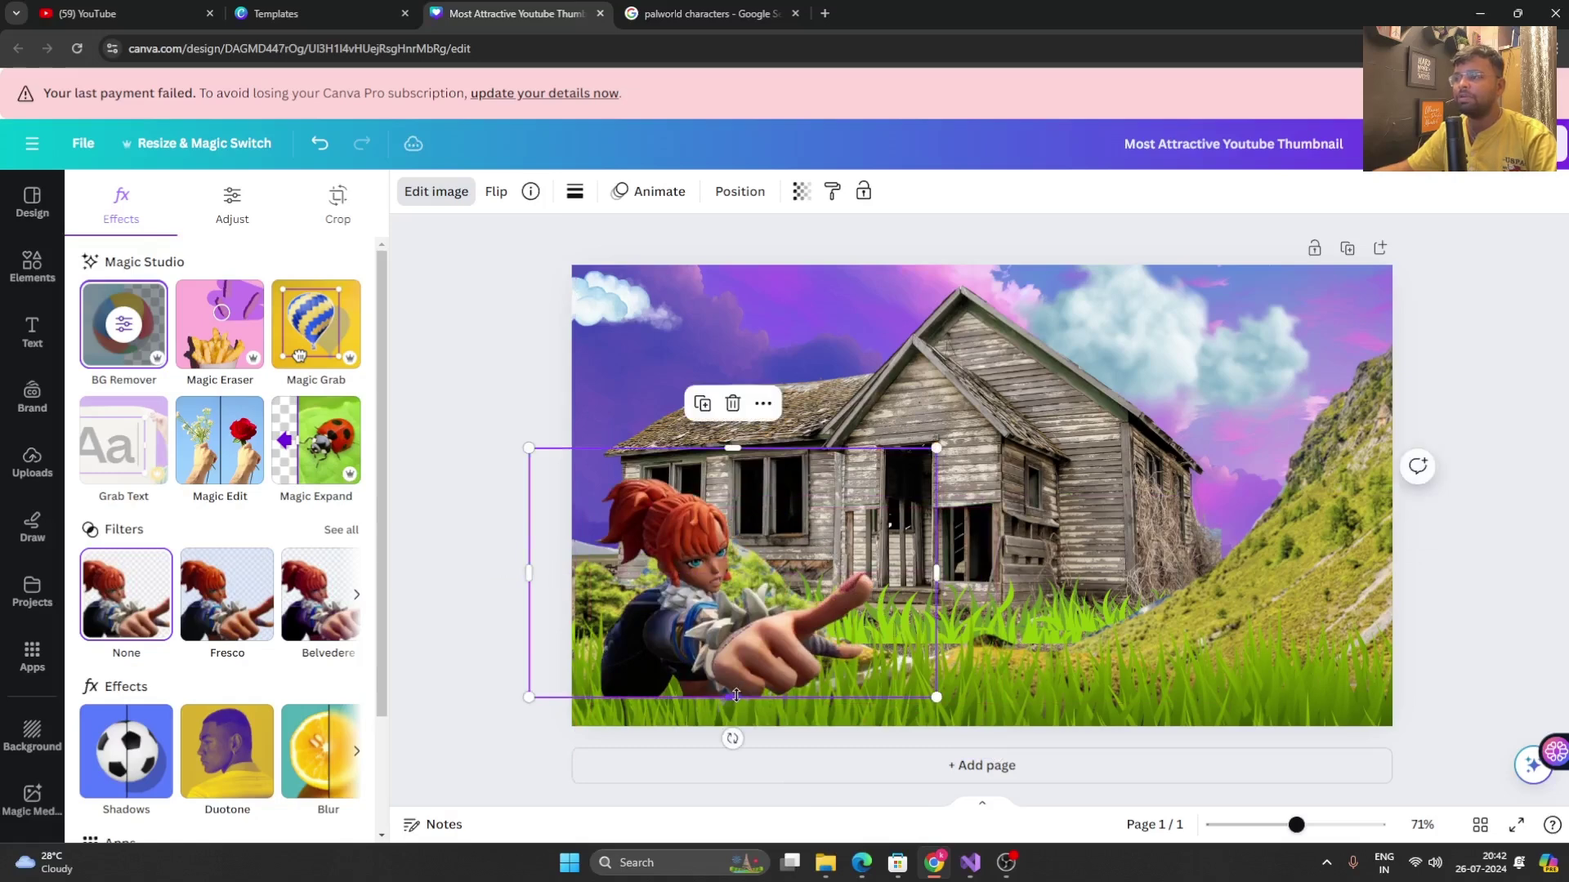
left_click_drag(736, 696, 780, 799)
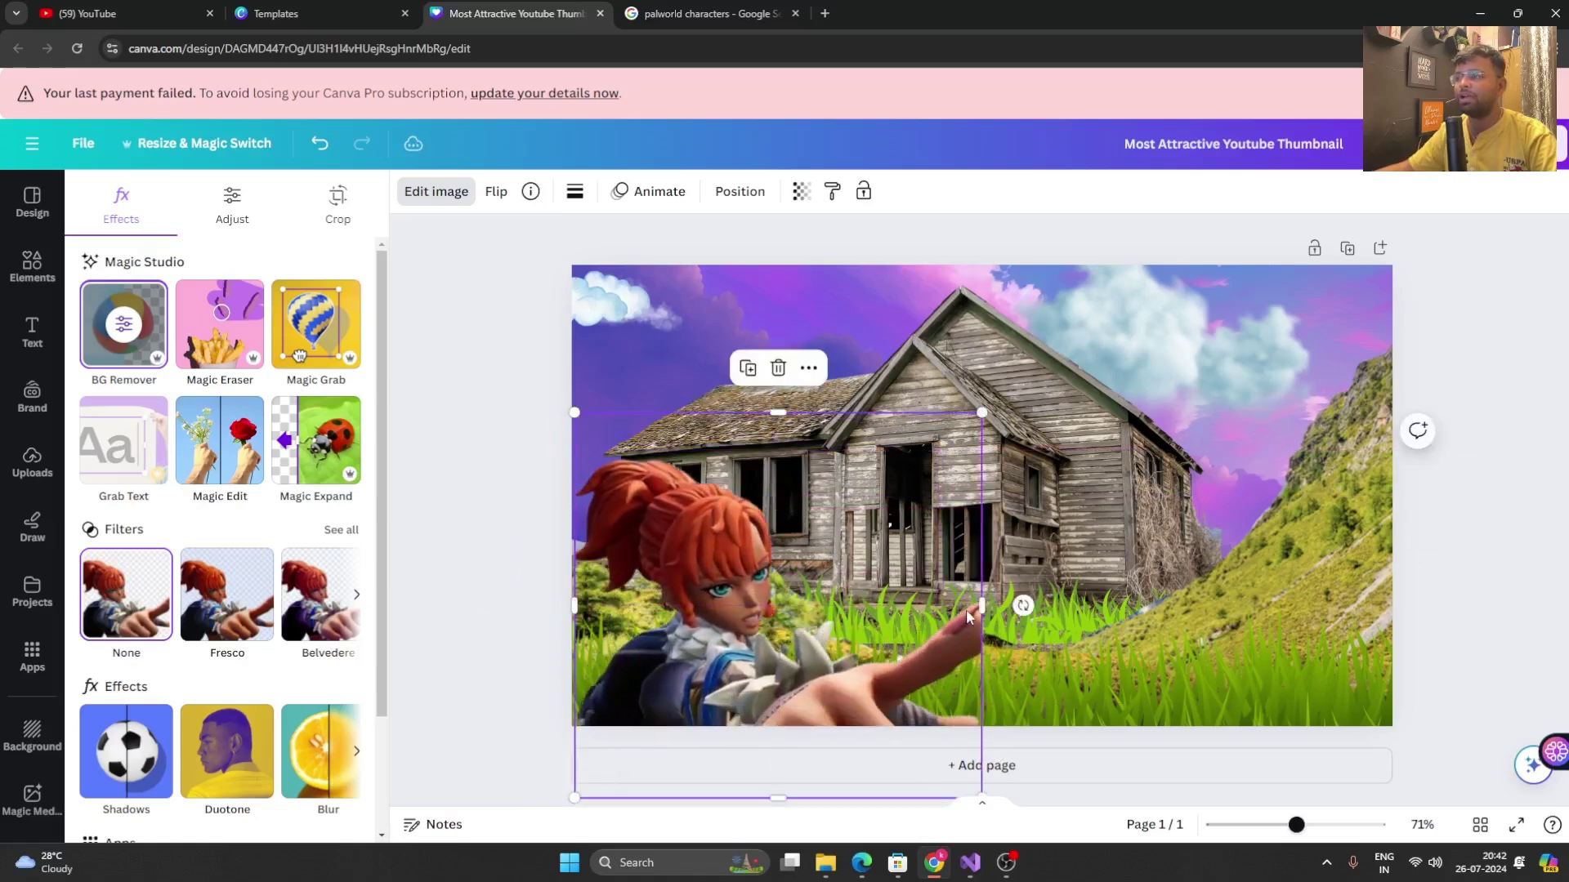
left_click_drag(982, 606, 1028, 607)
left_click_drag(898, 654, 899, 639)
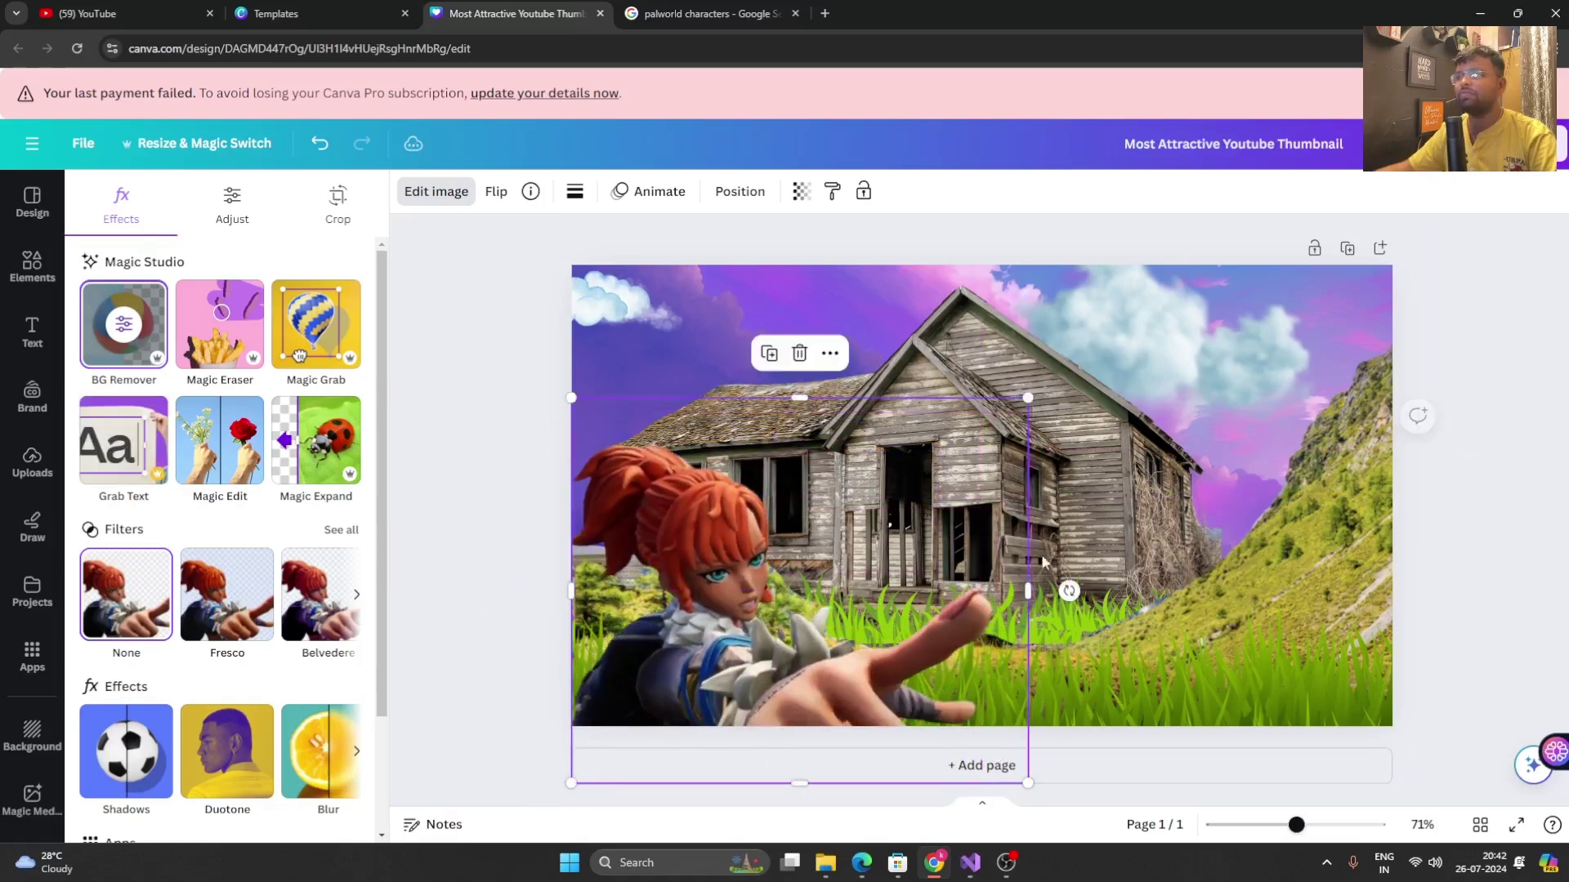
left_click(1512, 478)
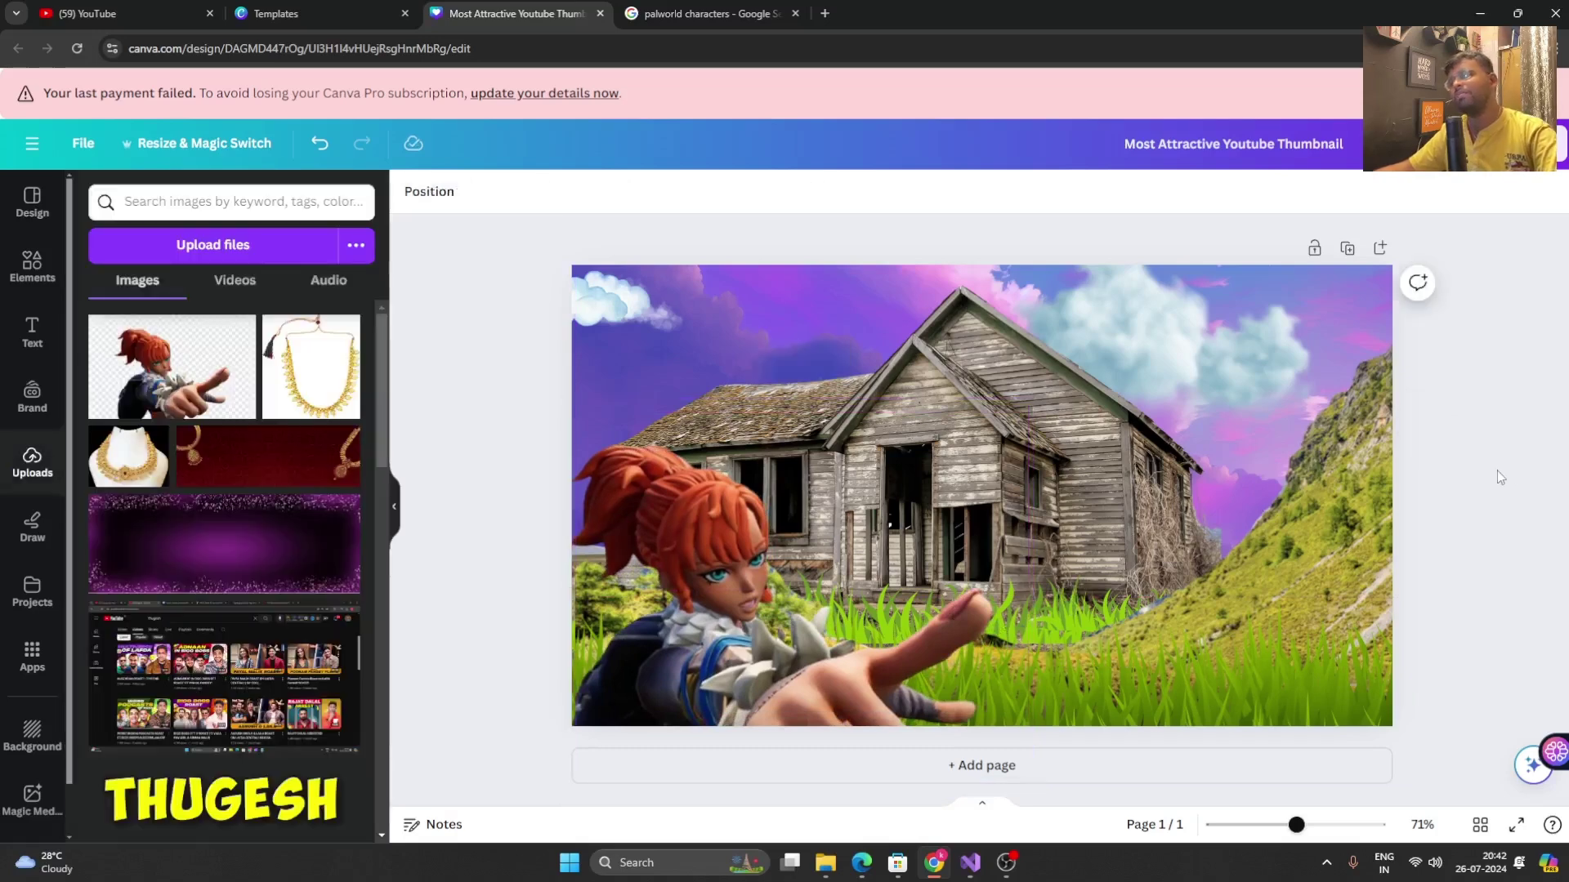
- Give the red-haired character a black Glow shadow with size 41 and a stronger intensity
left_click(858, 490)
left_click(439, 194)
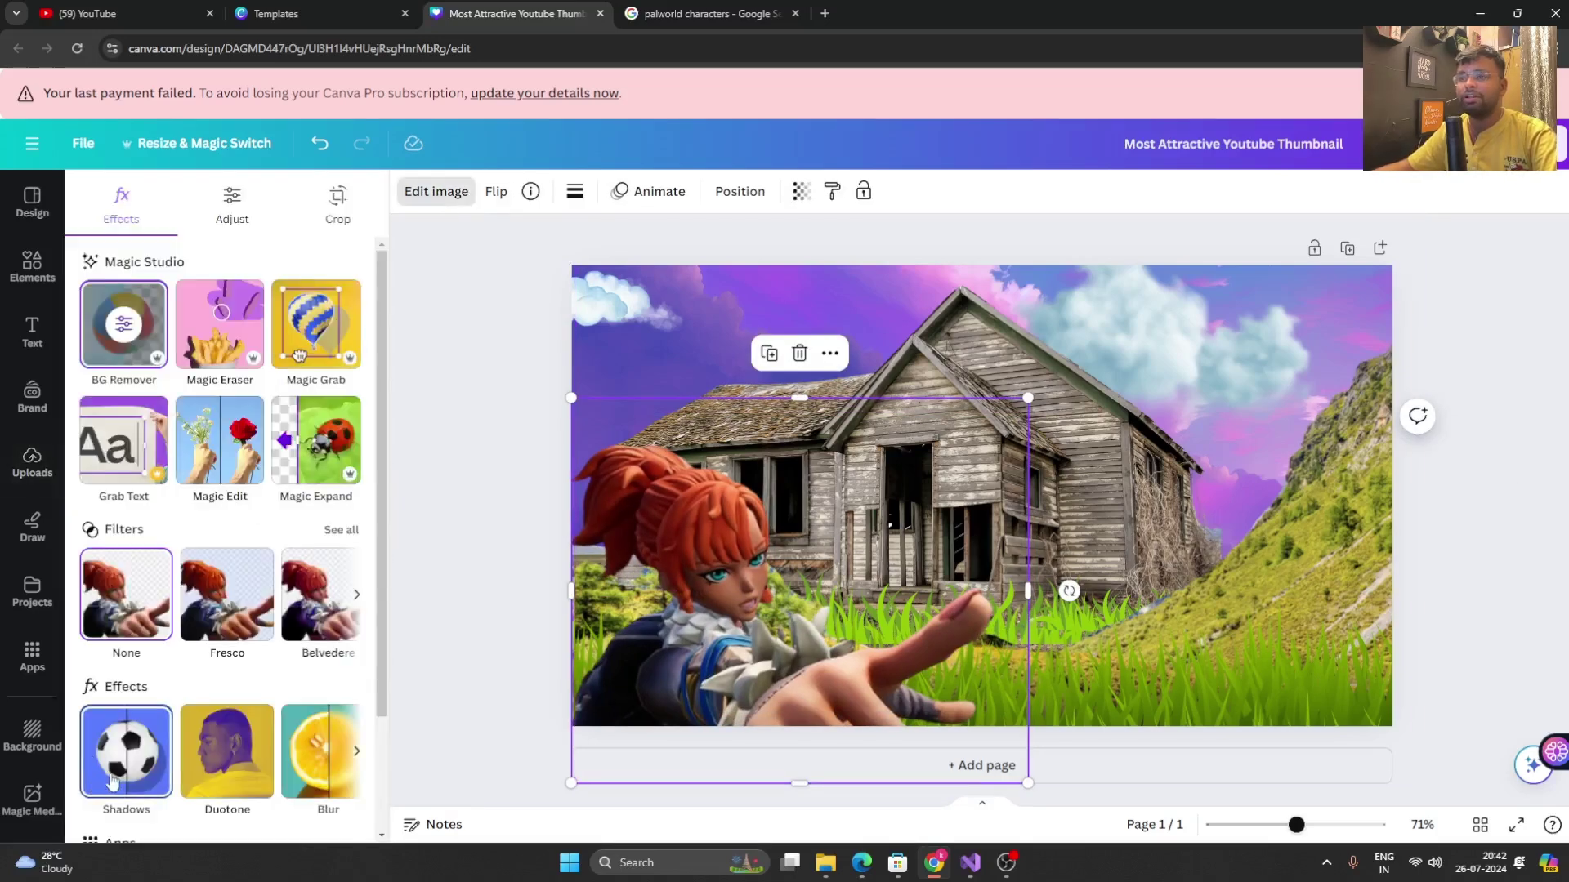
left_click(116, 780)
left_click(139, 421)
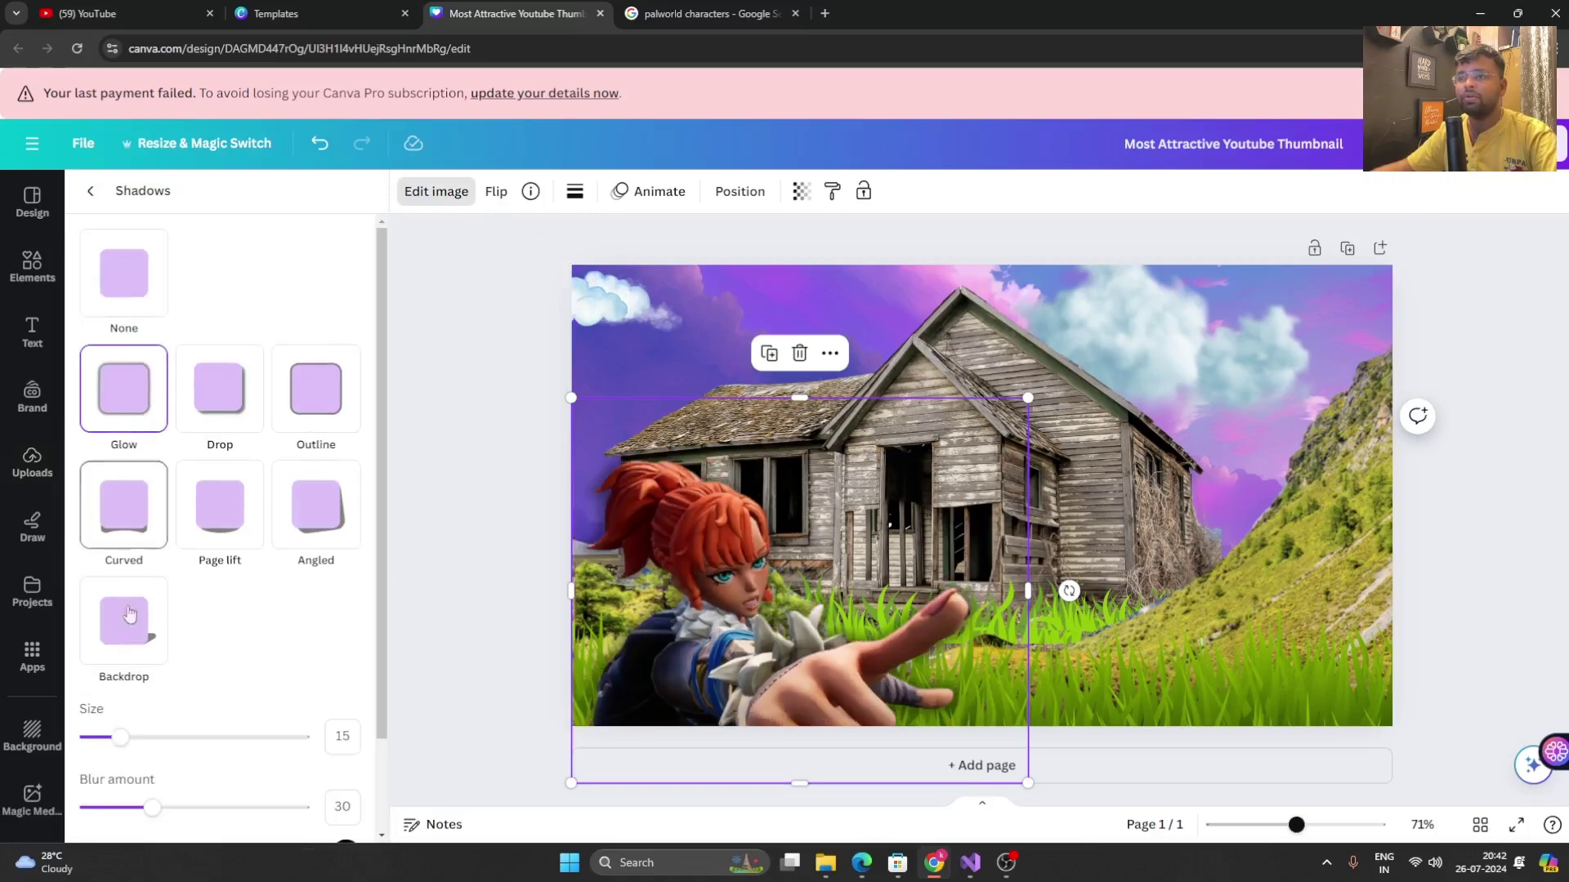
left_click_drag(121, 756, 175, 753)
scroll(168, 778, "down", 2)
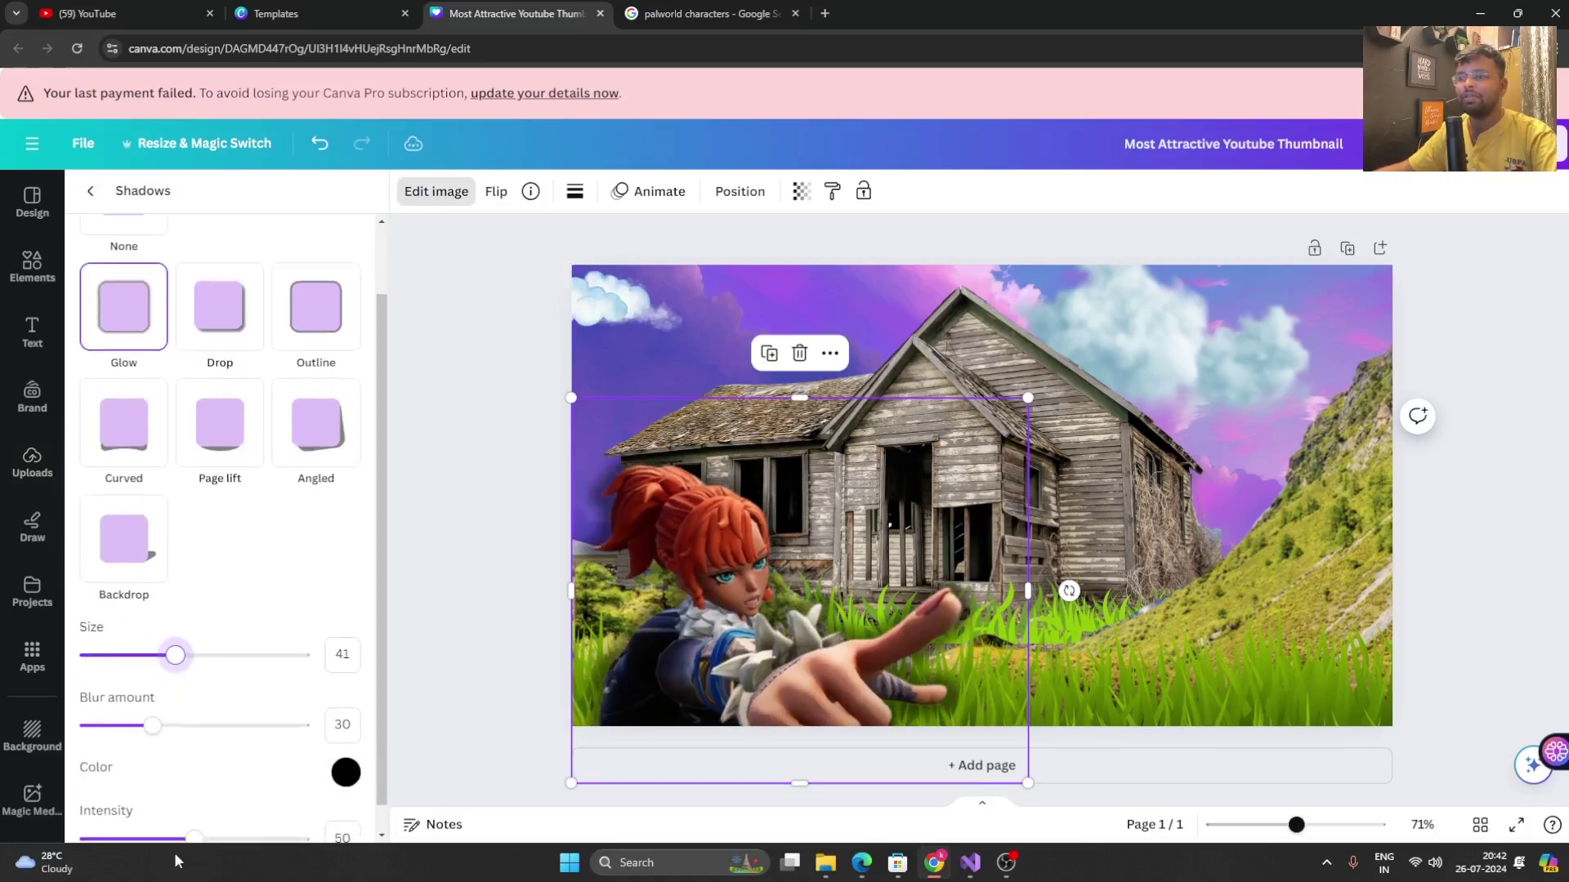
left_click_drag(214, 842, 268, 839)
key("Escape")
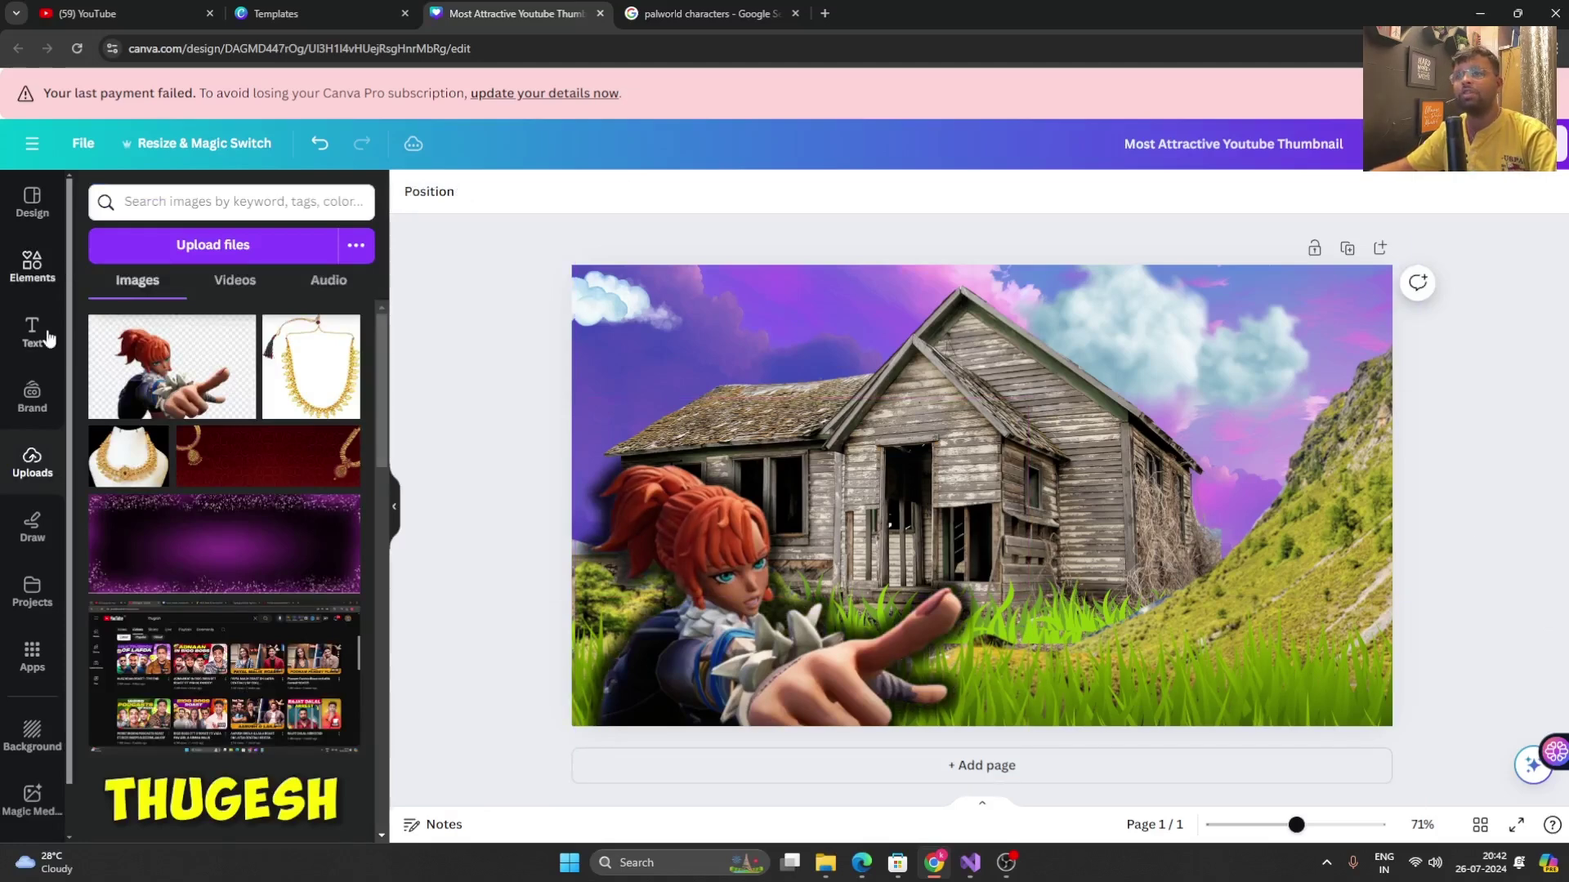
- Search the elements for "arrow" and add the thick white curved arrow pointing down to the page
left_click(32, 263)
left_click(239, 201)
type("ar")
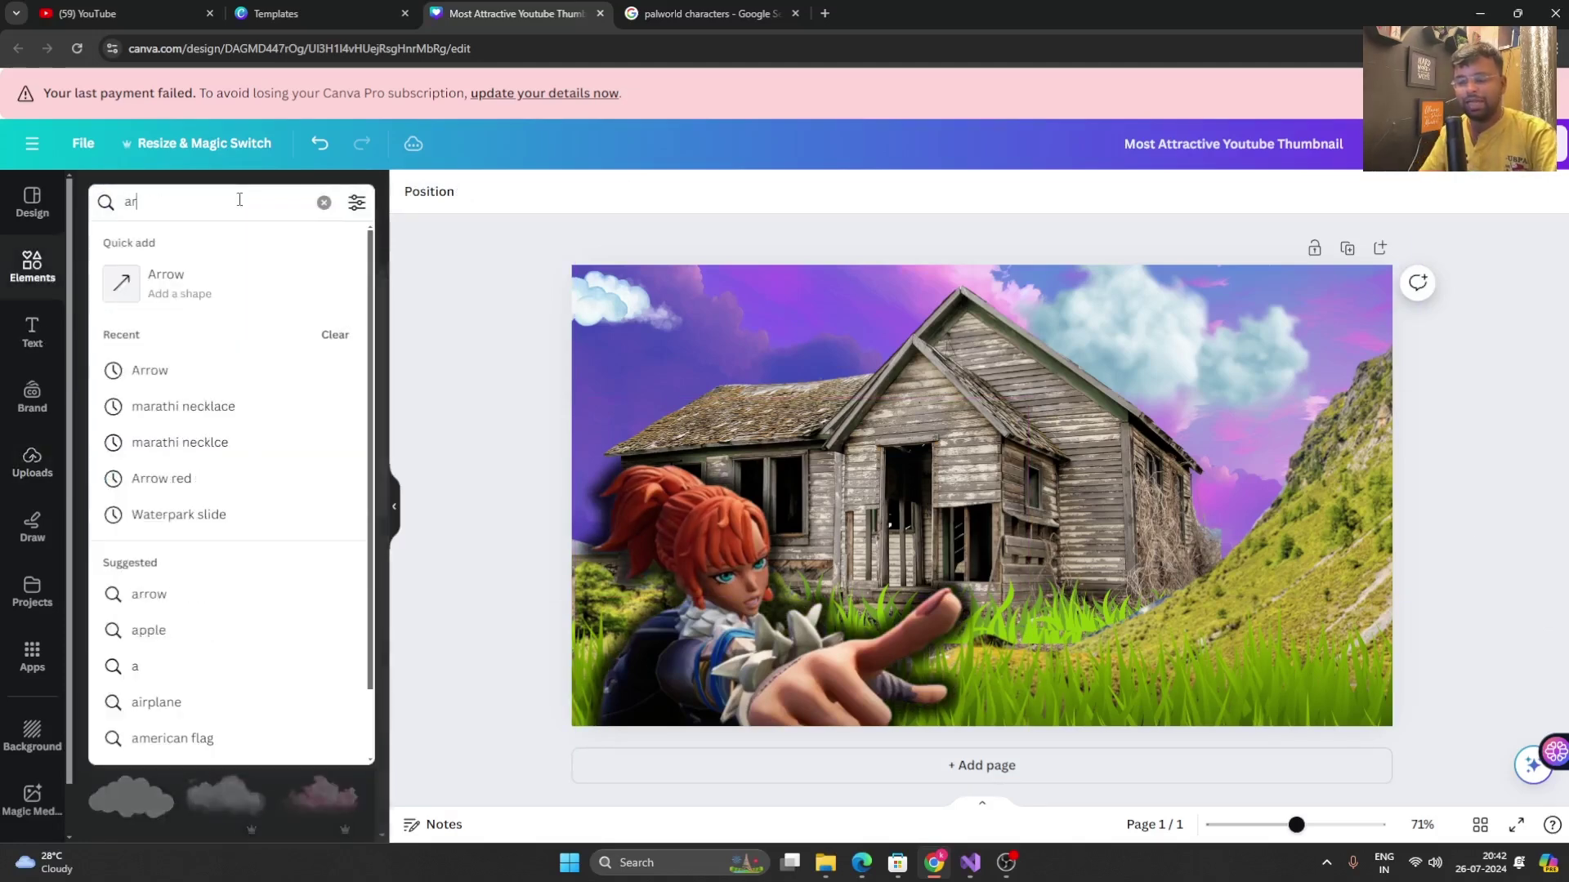
type("rows")
key("BackSpace")
key("Return")
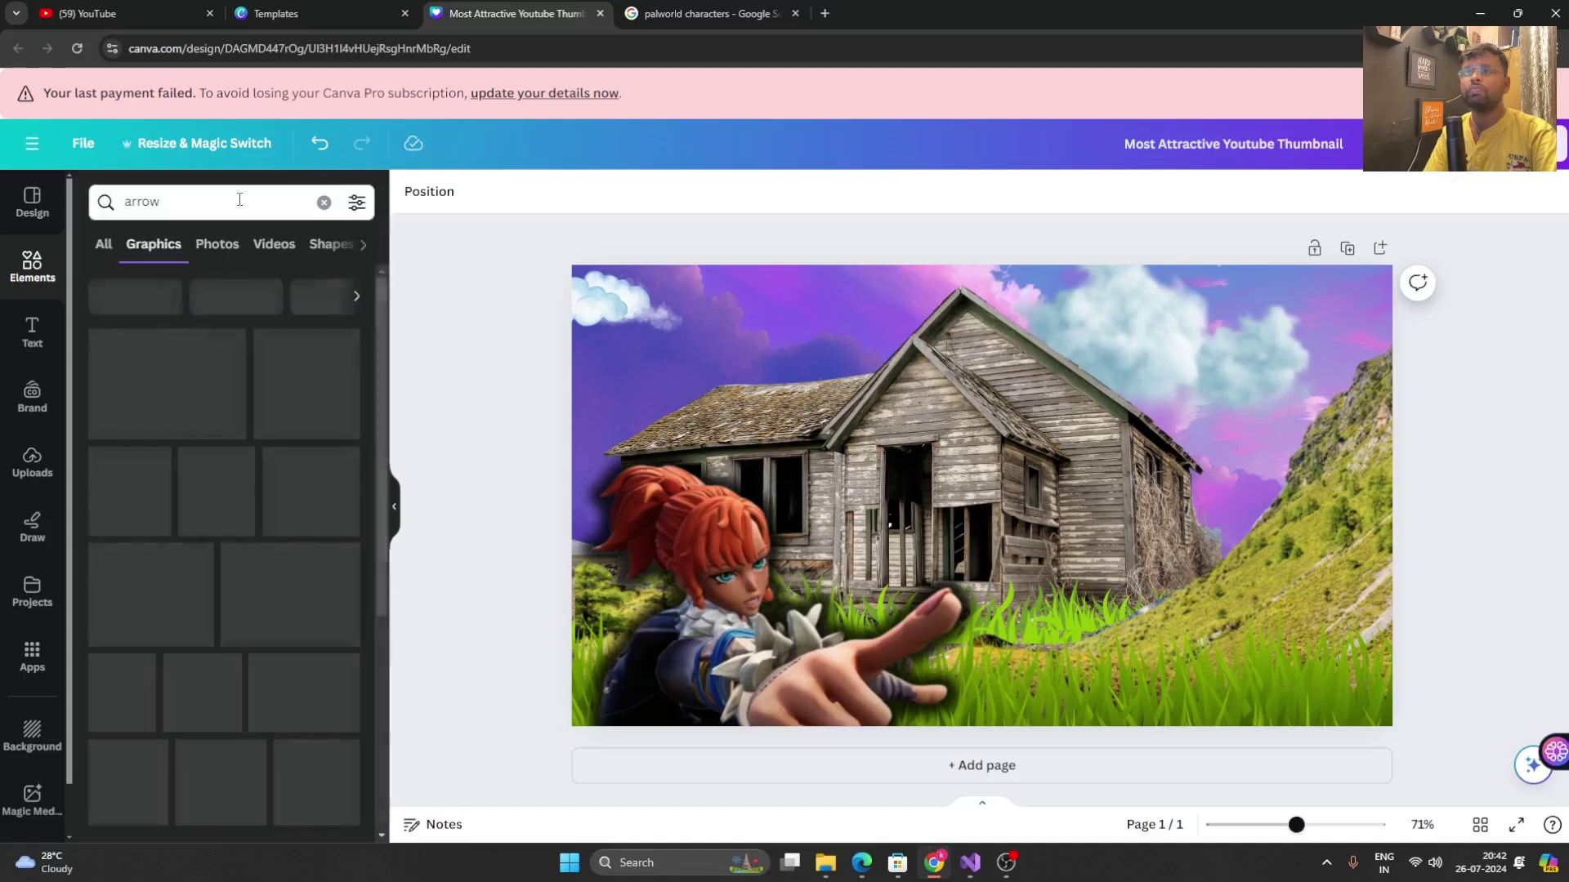
left_click(225, 369)
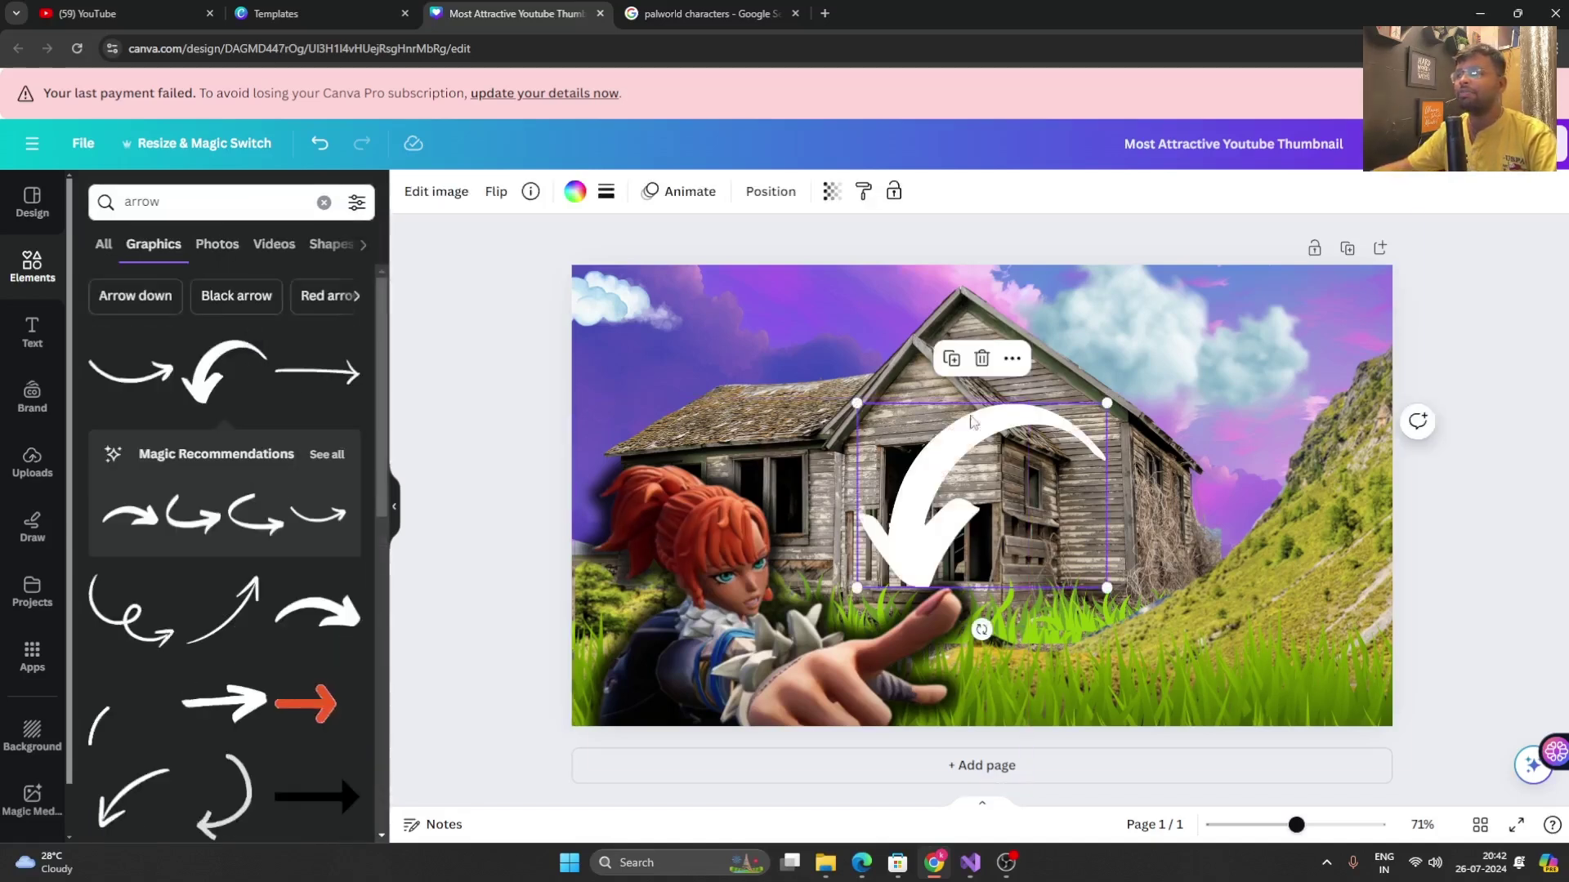
- Recolor the curved arrow yellow from the Brand Kit palette, shrink it and place it over the blue-grey cloud beside the roof
left_click(575, 191)
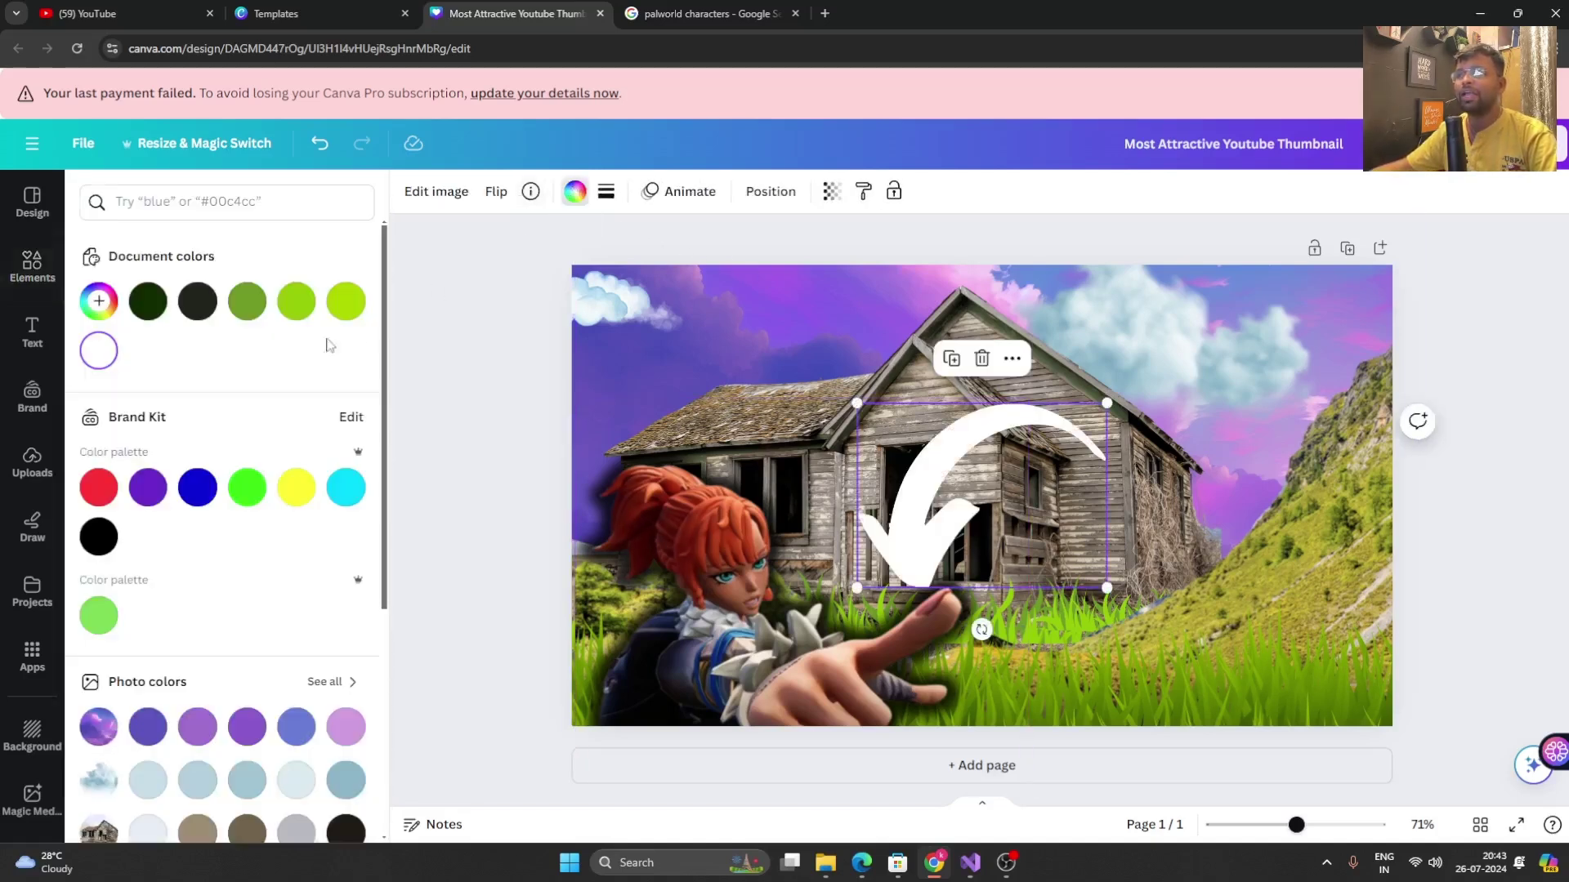
left_click(99, 488)
left_click(296, 488)
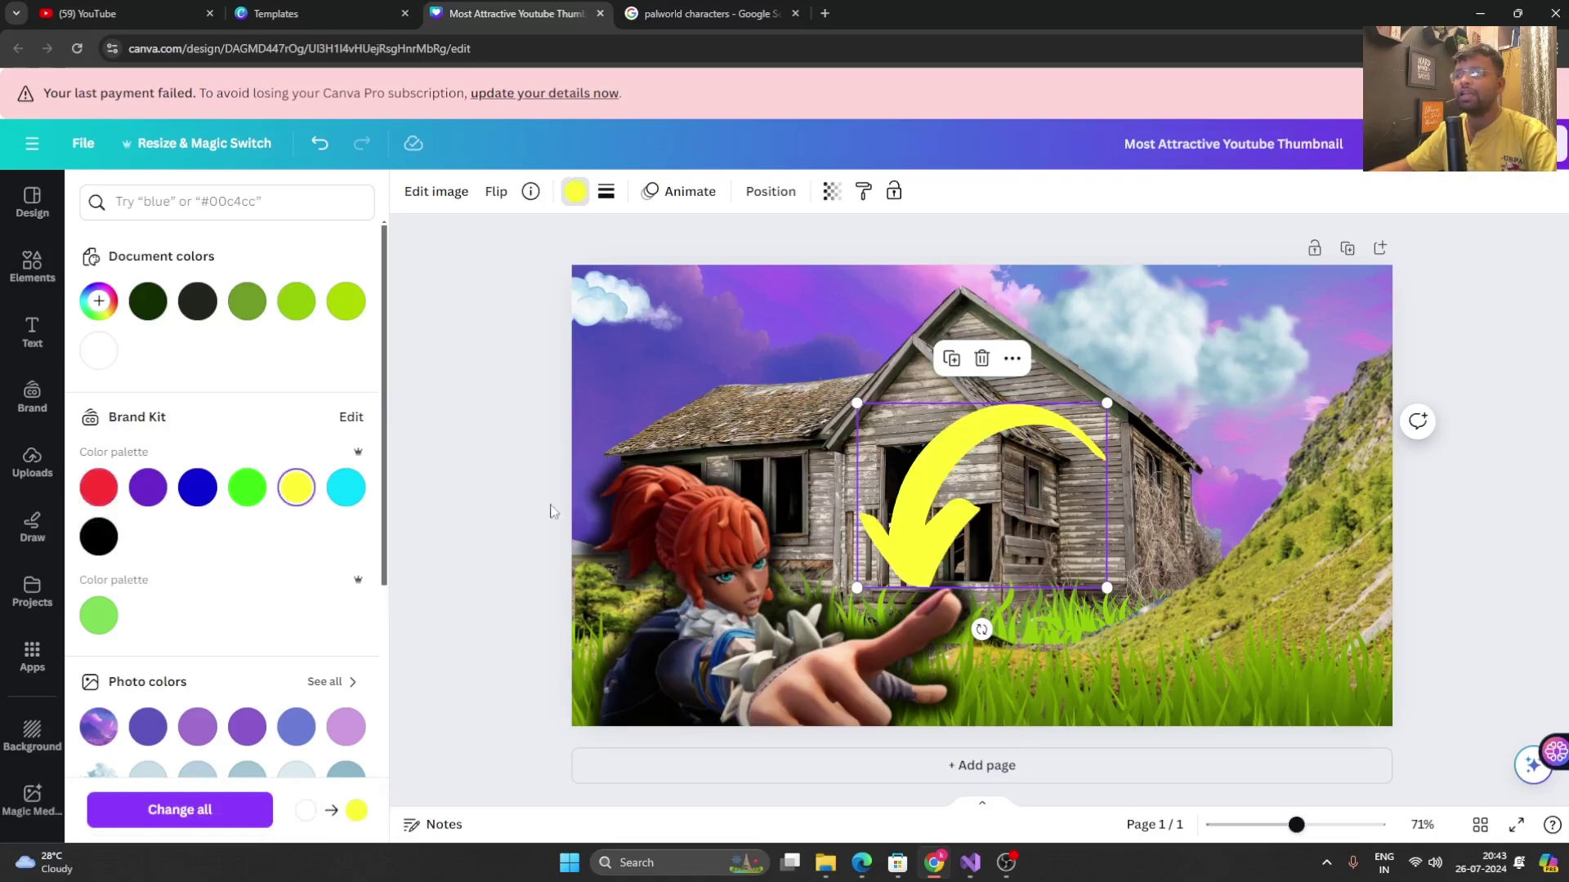
left_click_drag(1105, 582, 1052, 575)
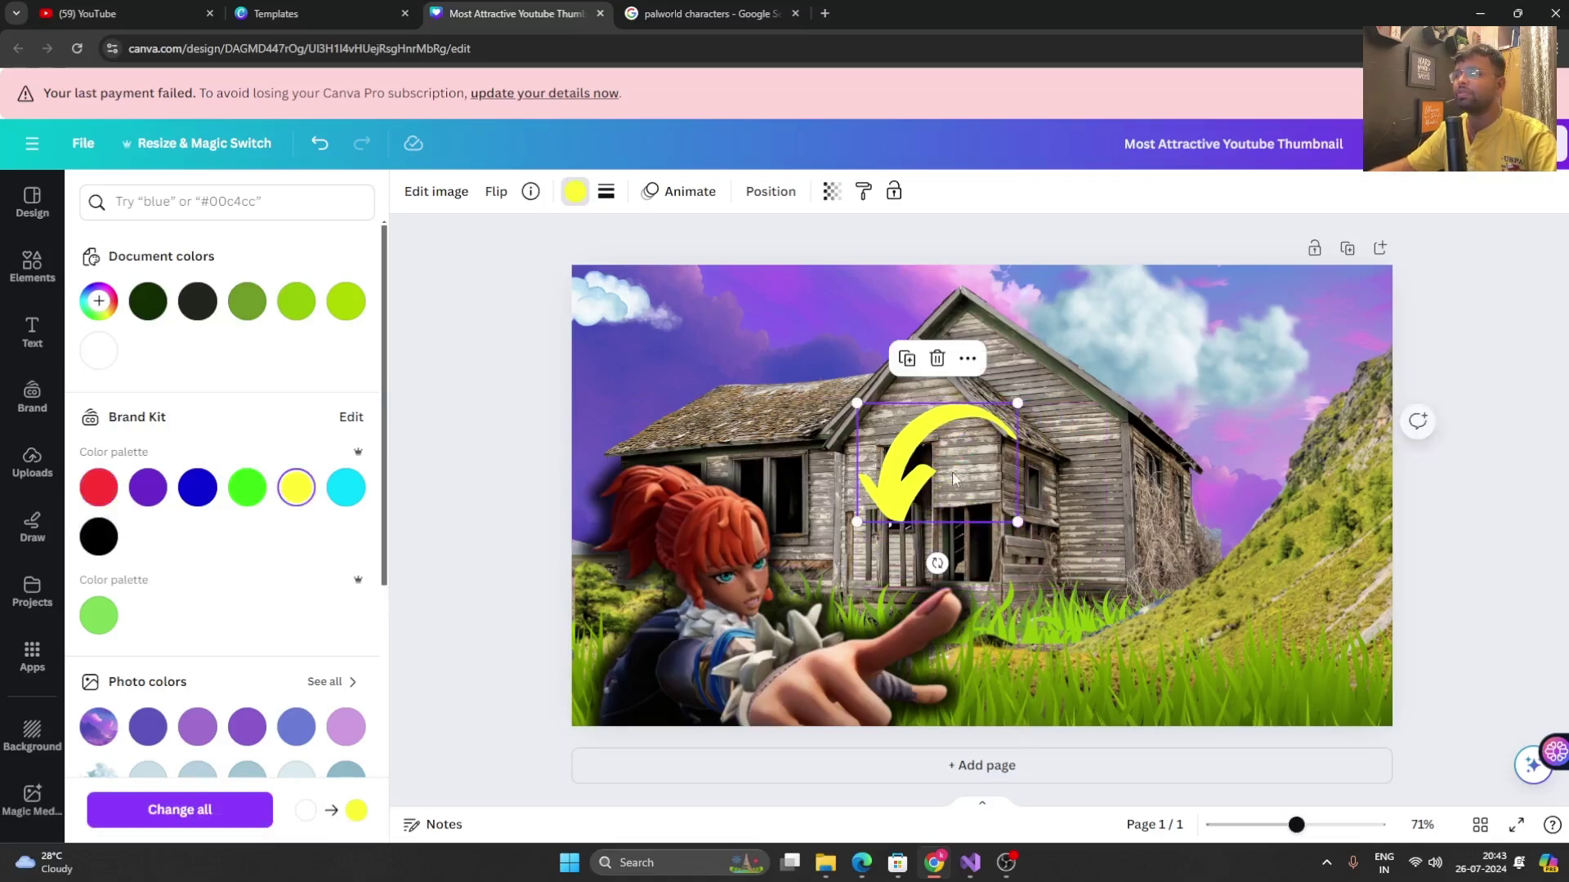
left_click_drag(948, 457, 1143, 335)
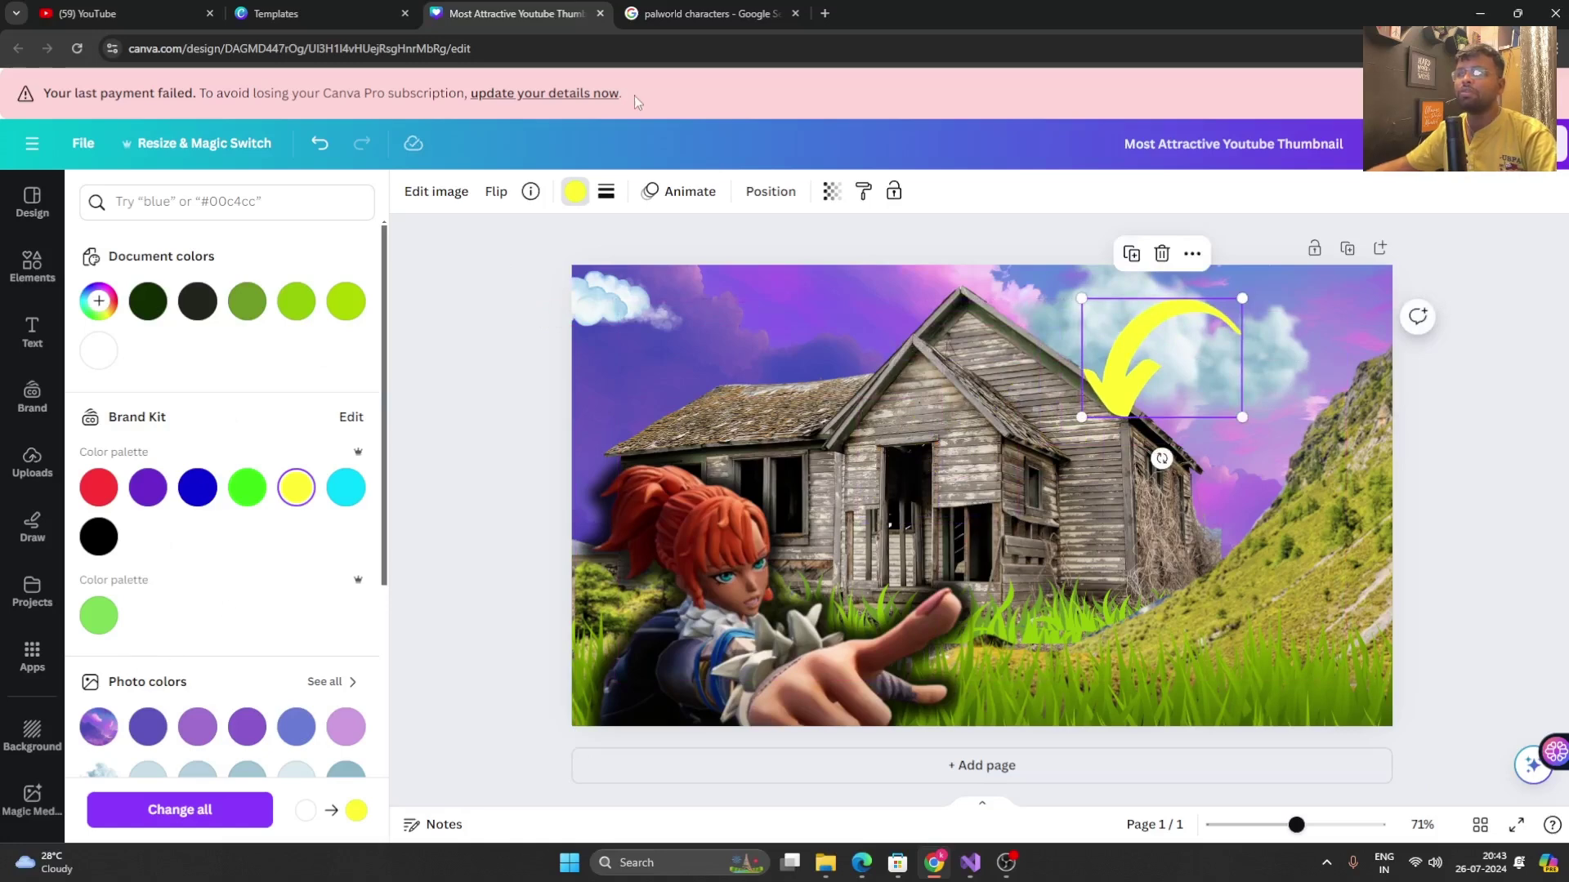
- Add a black Outline shadow of size 54 to the yellow arrow and keep the arrow selected
left_click(447, 192)
scroll(163, 612, "down", 1)
left_click(123, 801)
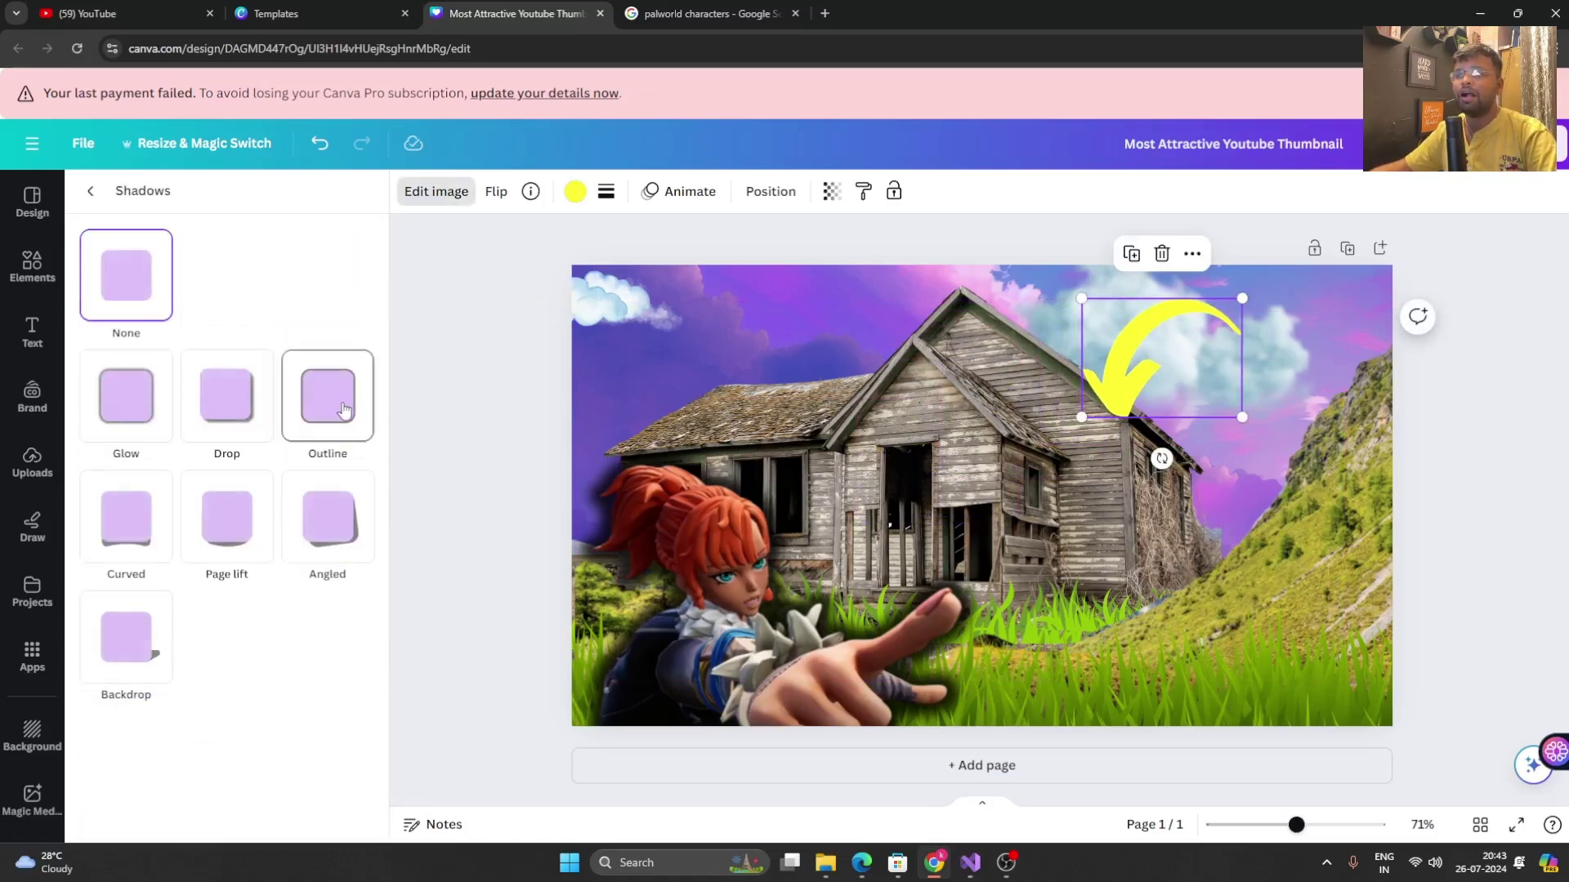
left_click(343, 411)
scroll(302, 617, "down", 1)
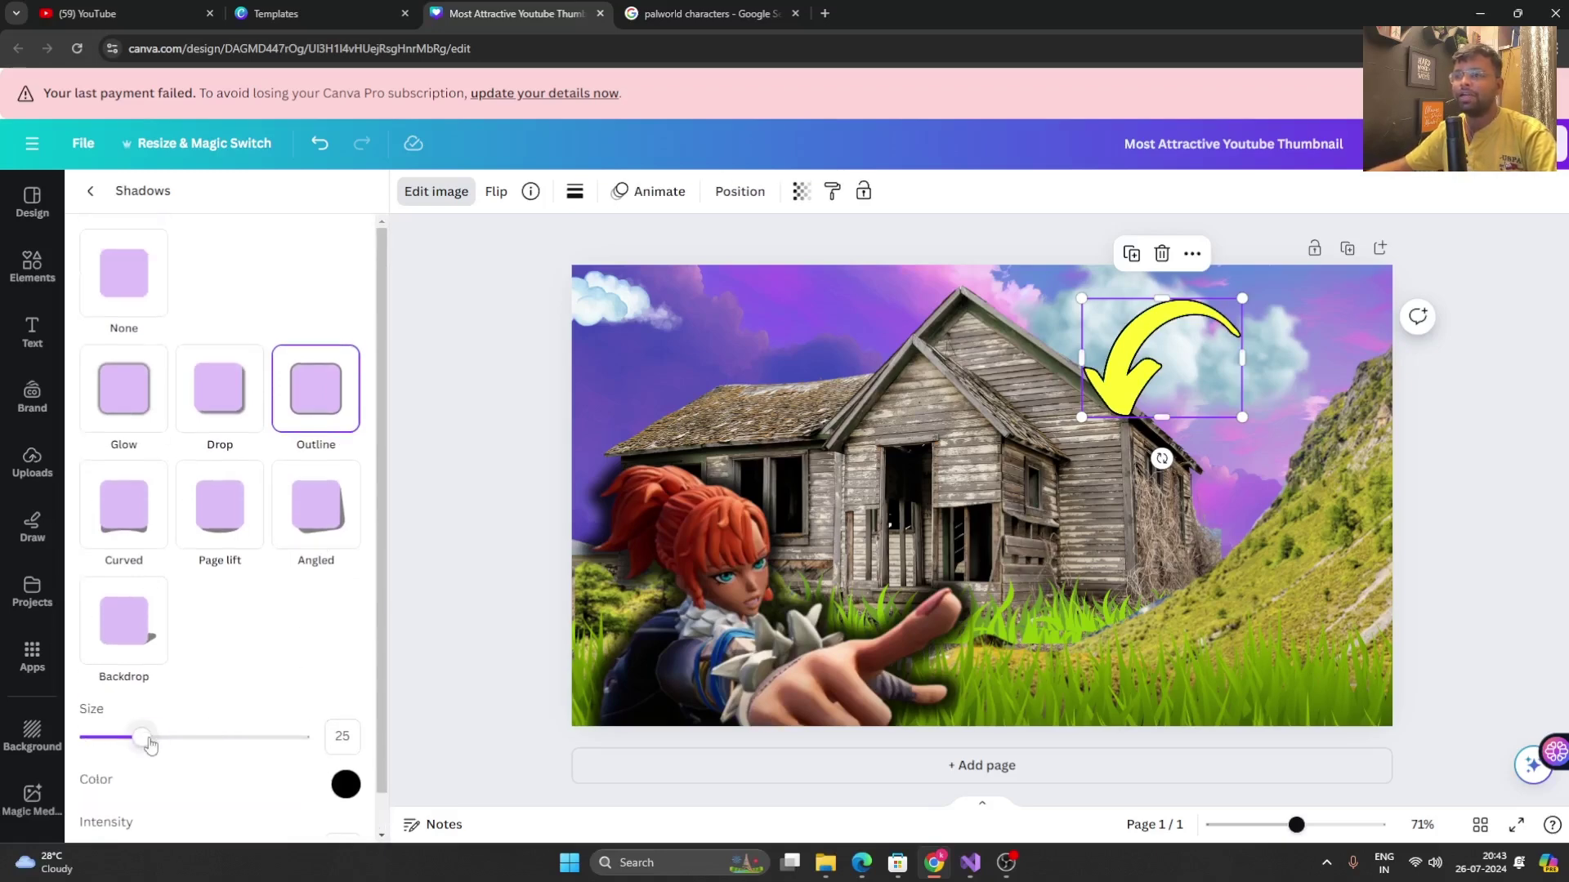
left_click_drag(150, 744, 204, 740)
scroll(204, 752, "down", 1)
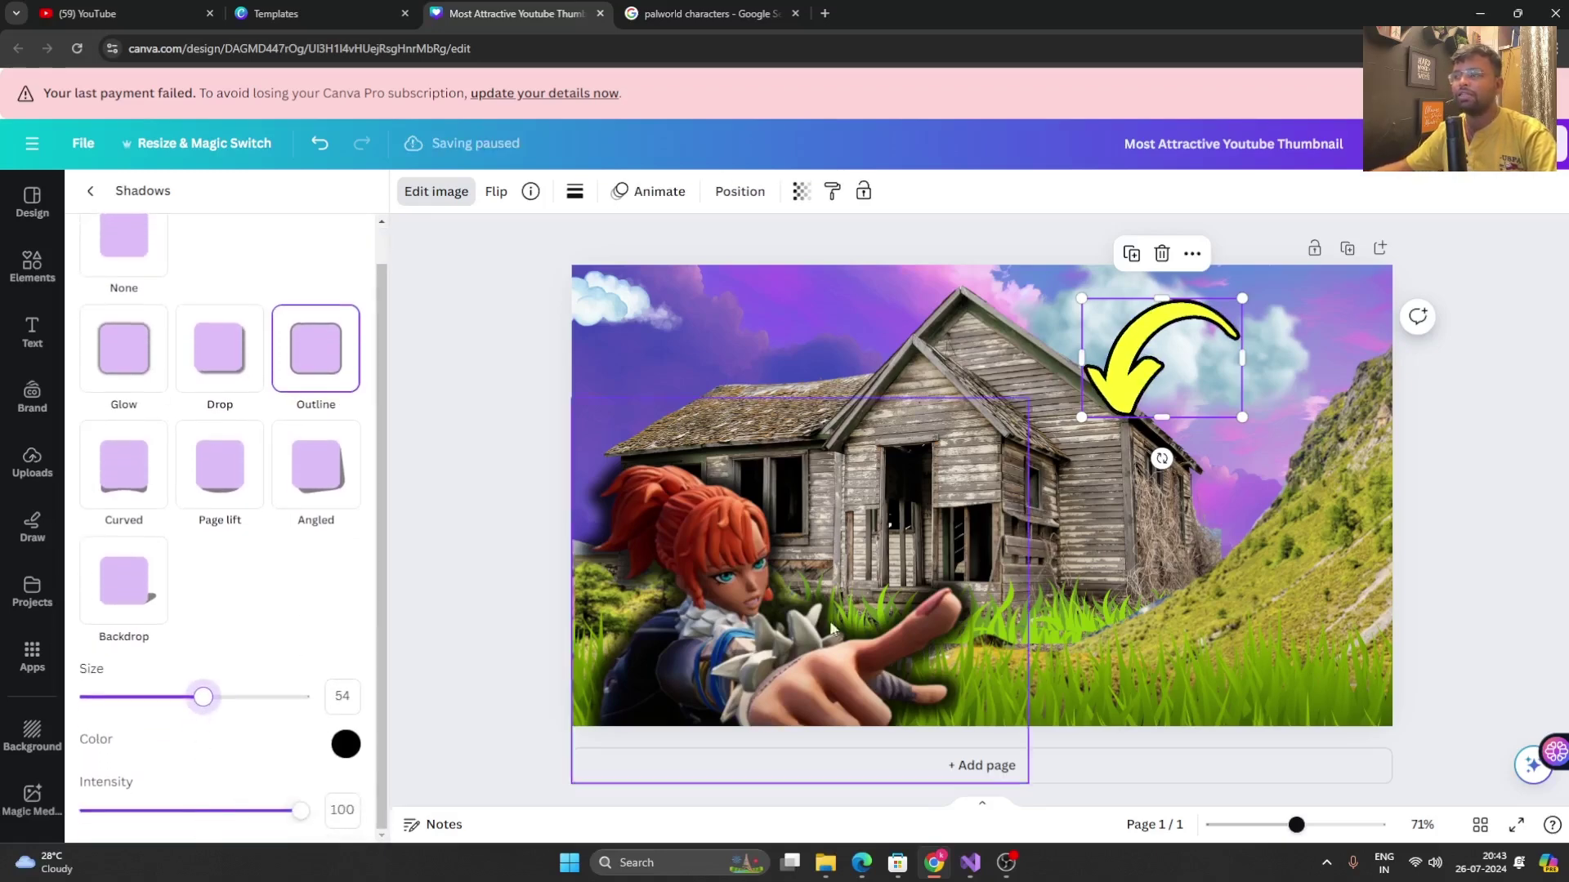
key("Escape")
left_click(1156, 404)
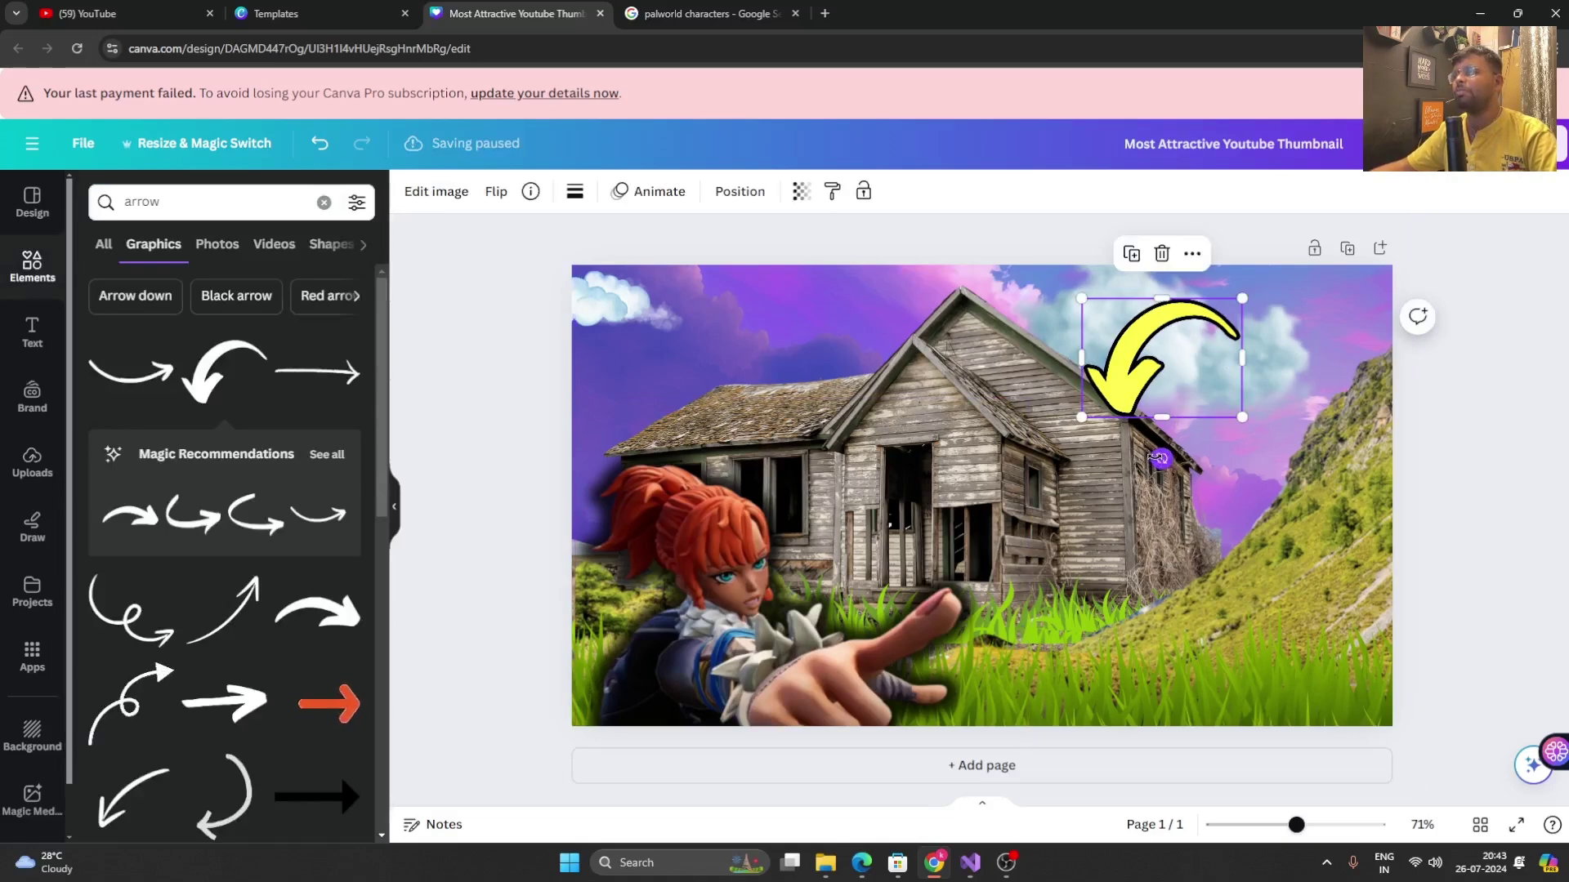